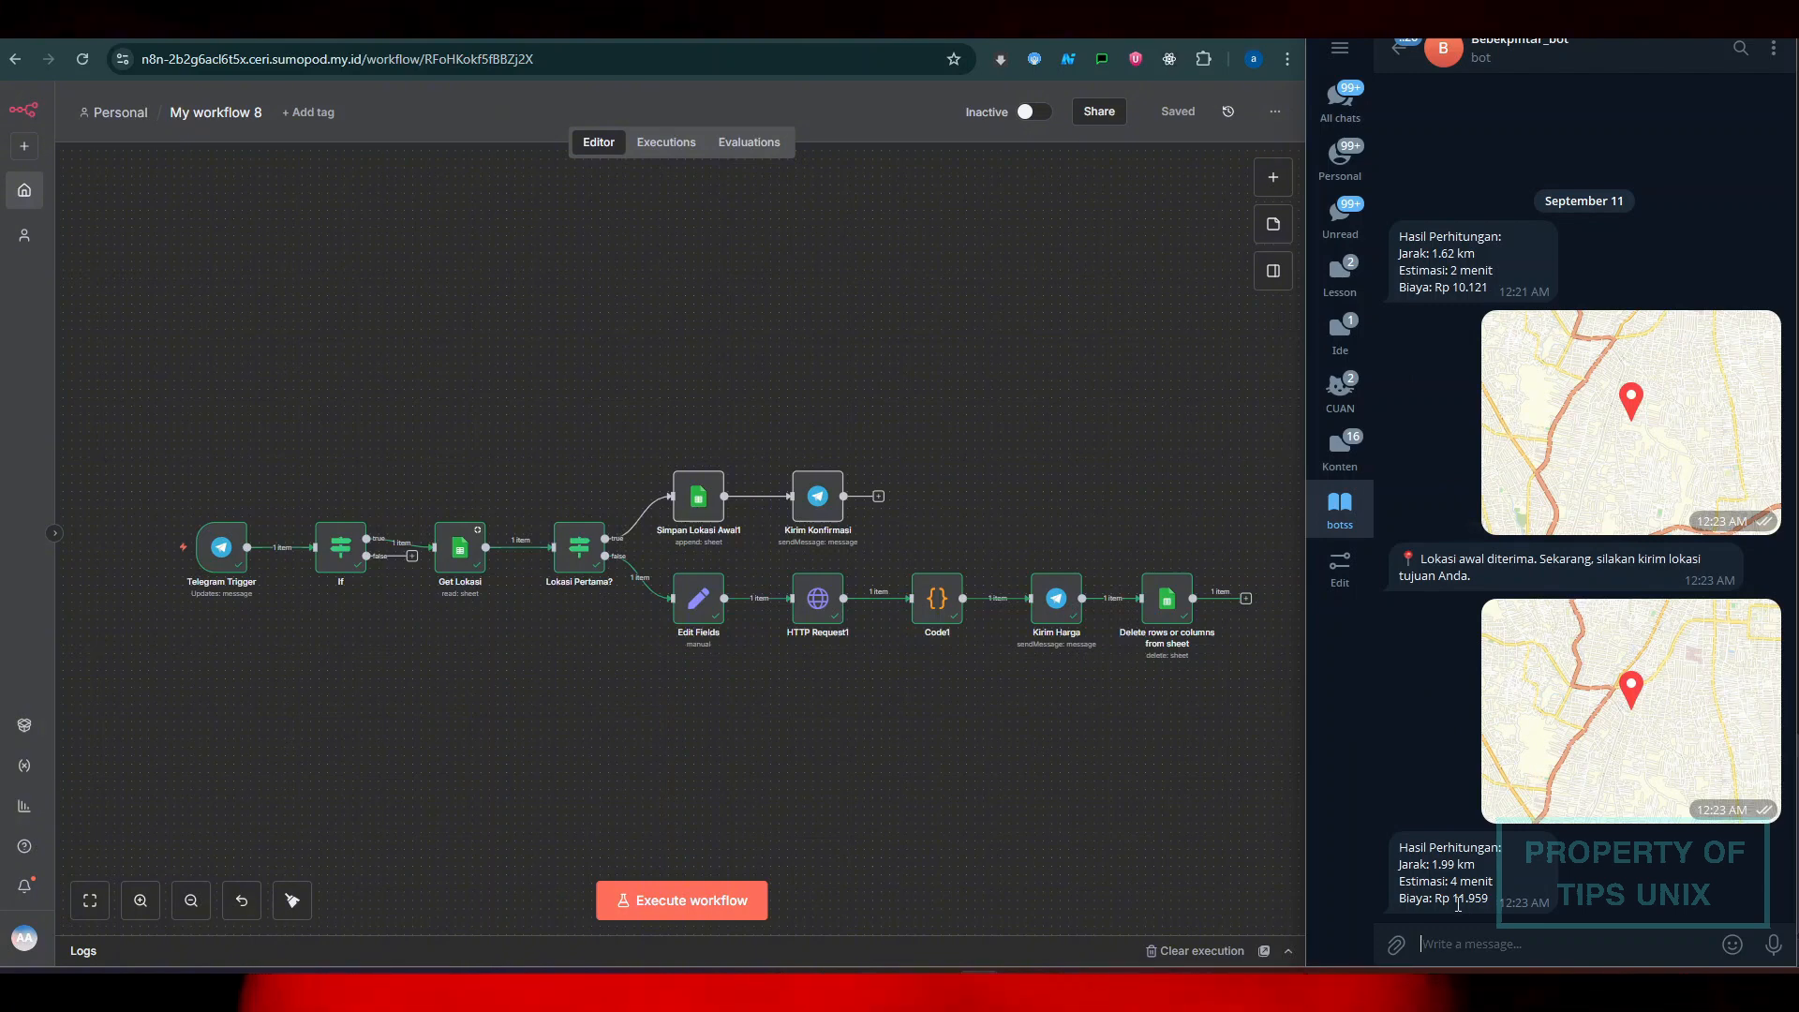
click(1396, 945)
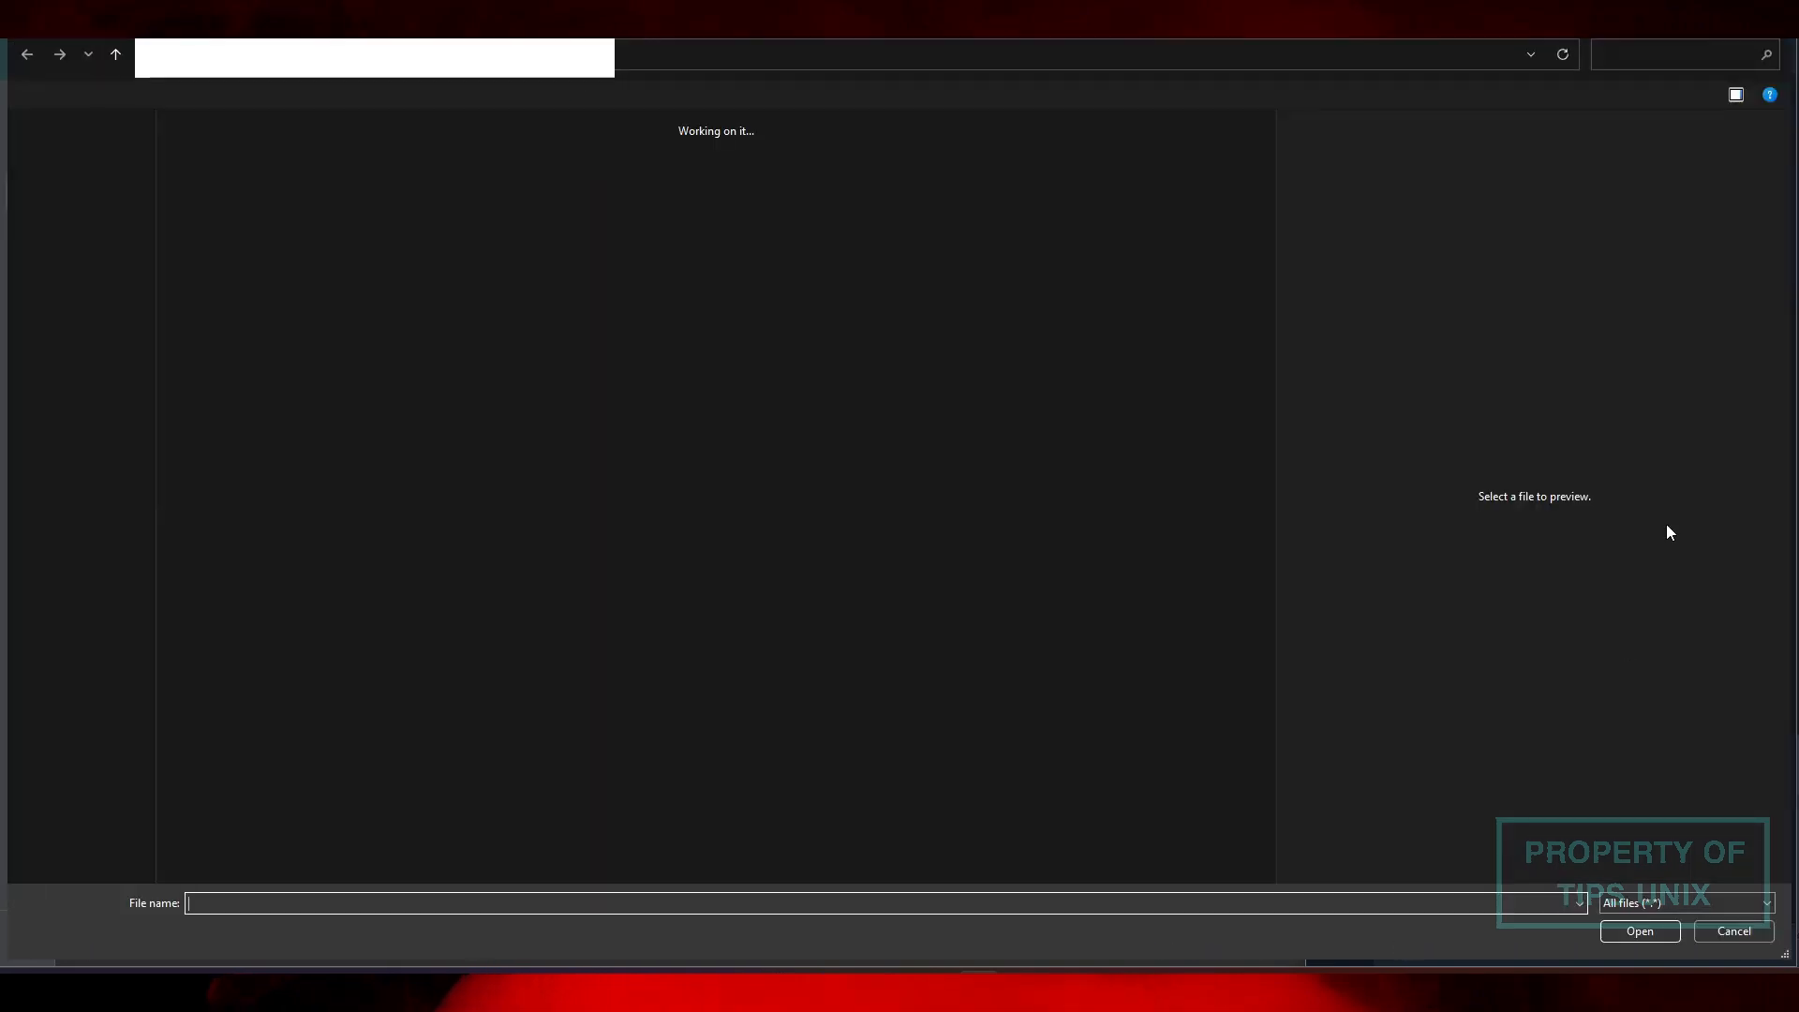
click(1777, 23)
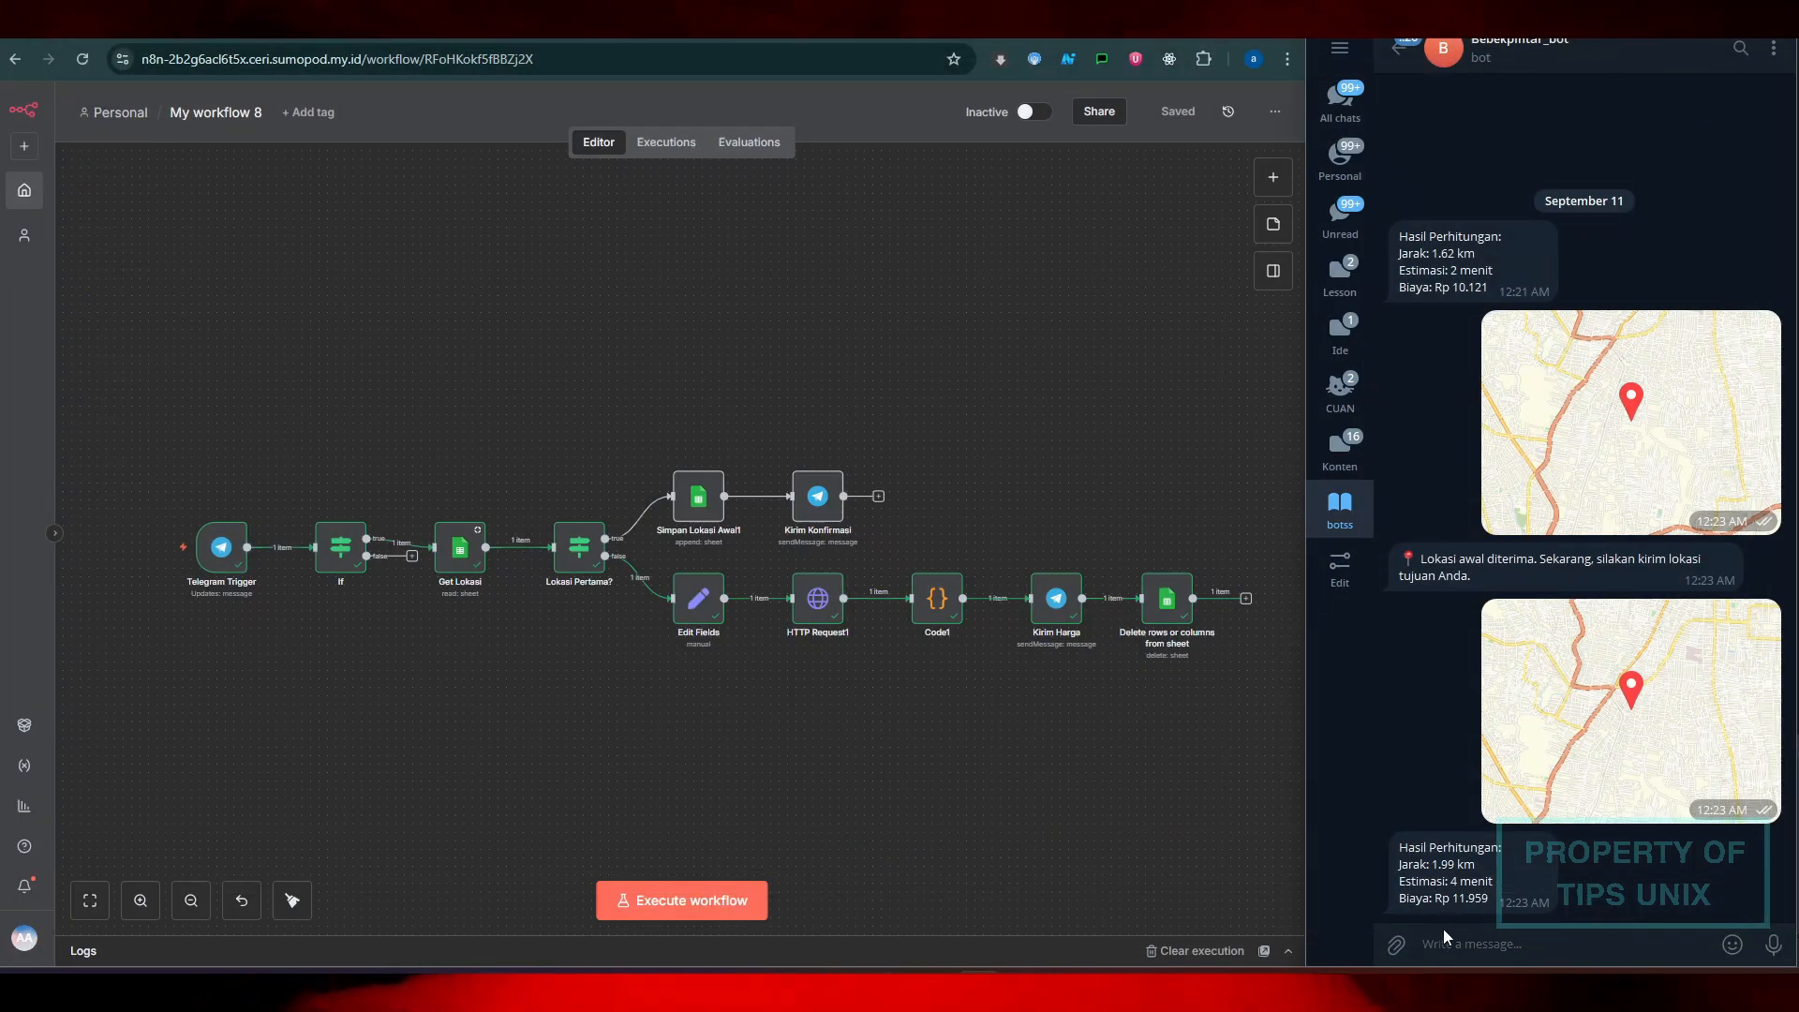
mouse_move(1396, 944)
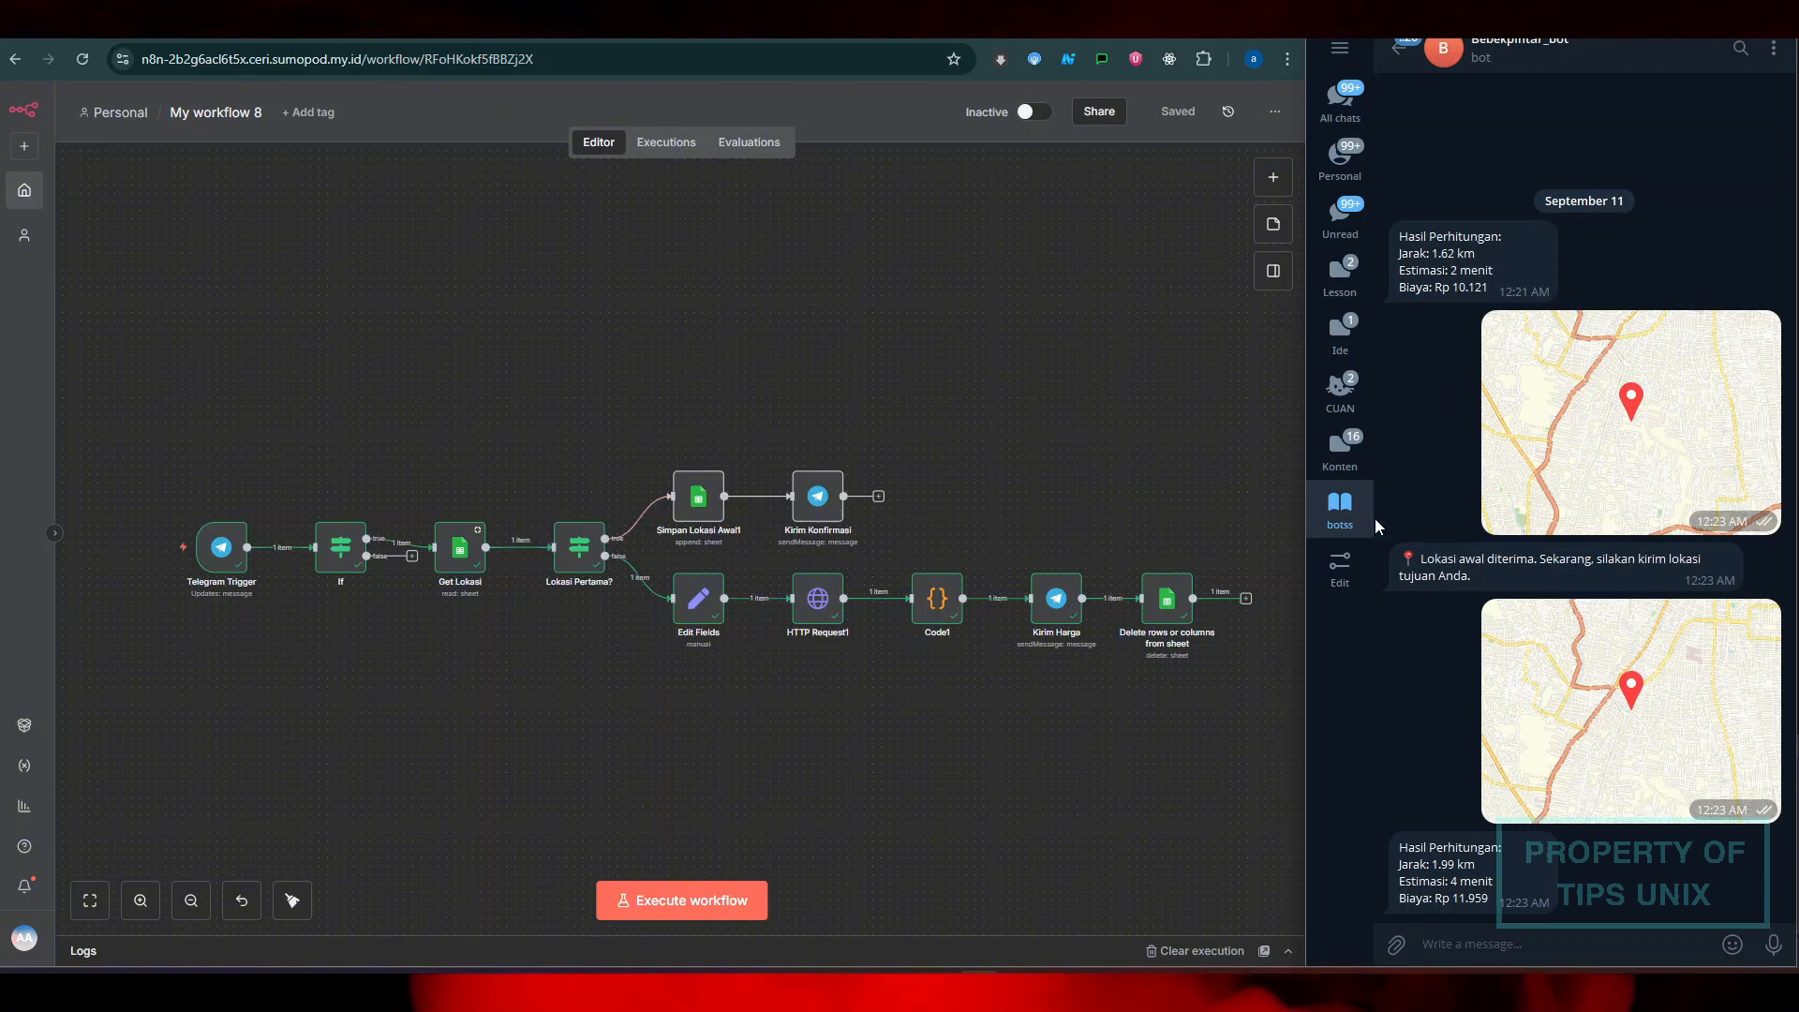
Review the Edit Fields node's field mapping and output, and check the rows of the location spreadsheet
click(707, 610)
double_click(703, 620)
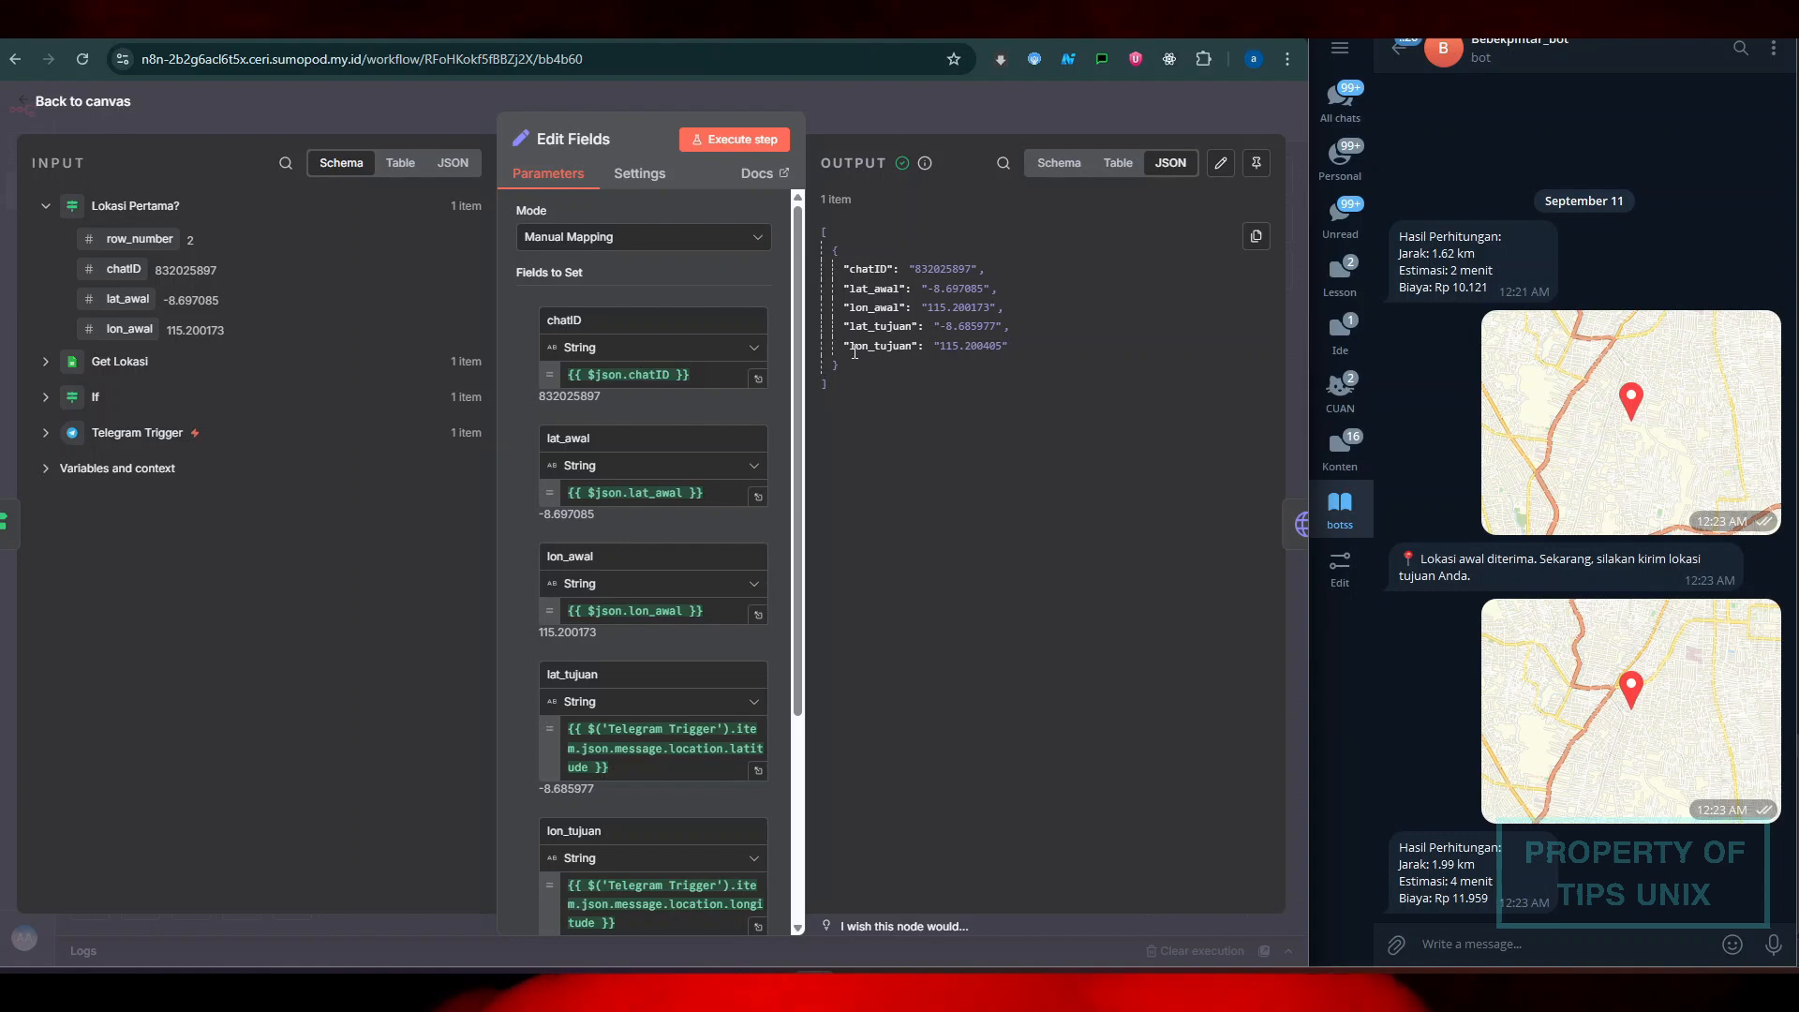
click(962, 112)
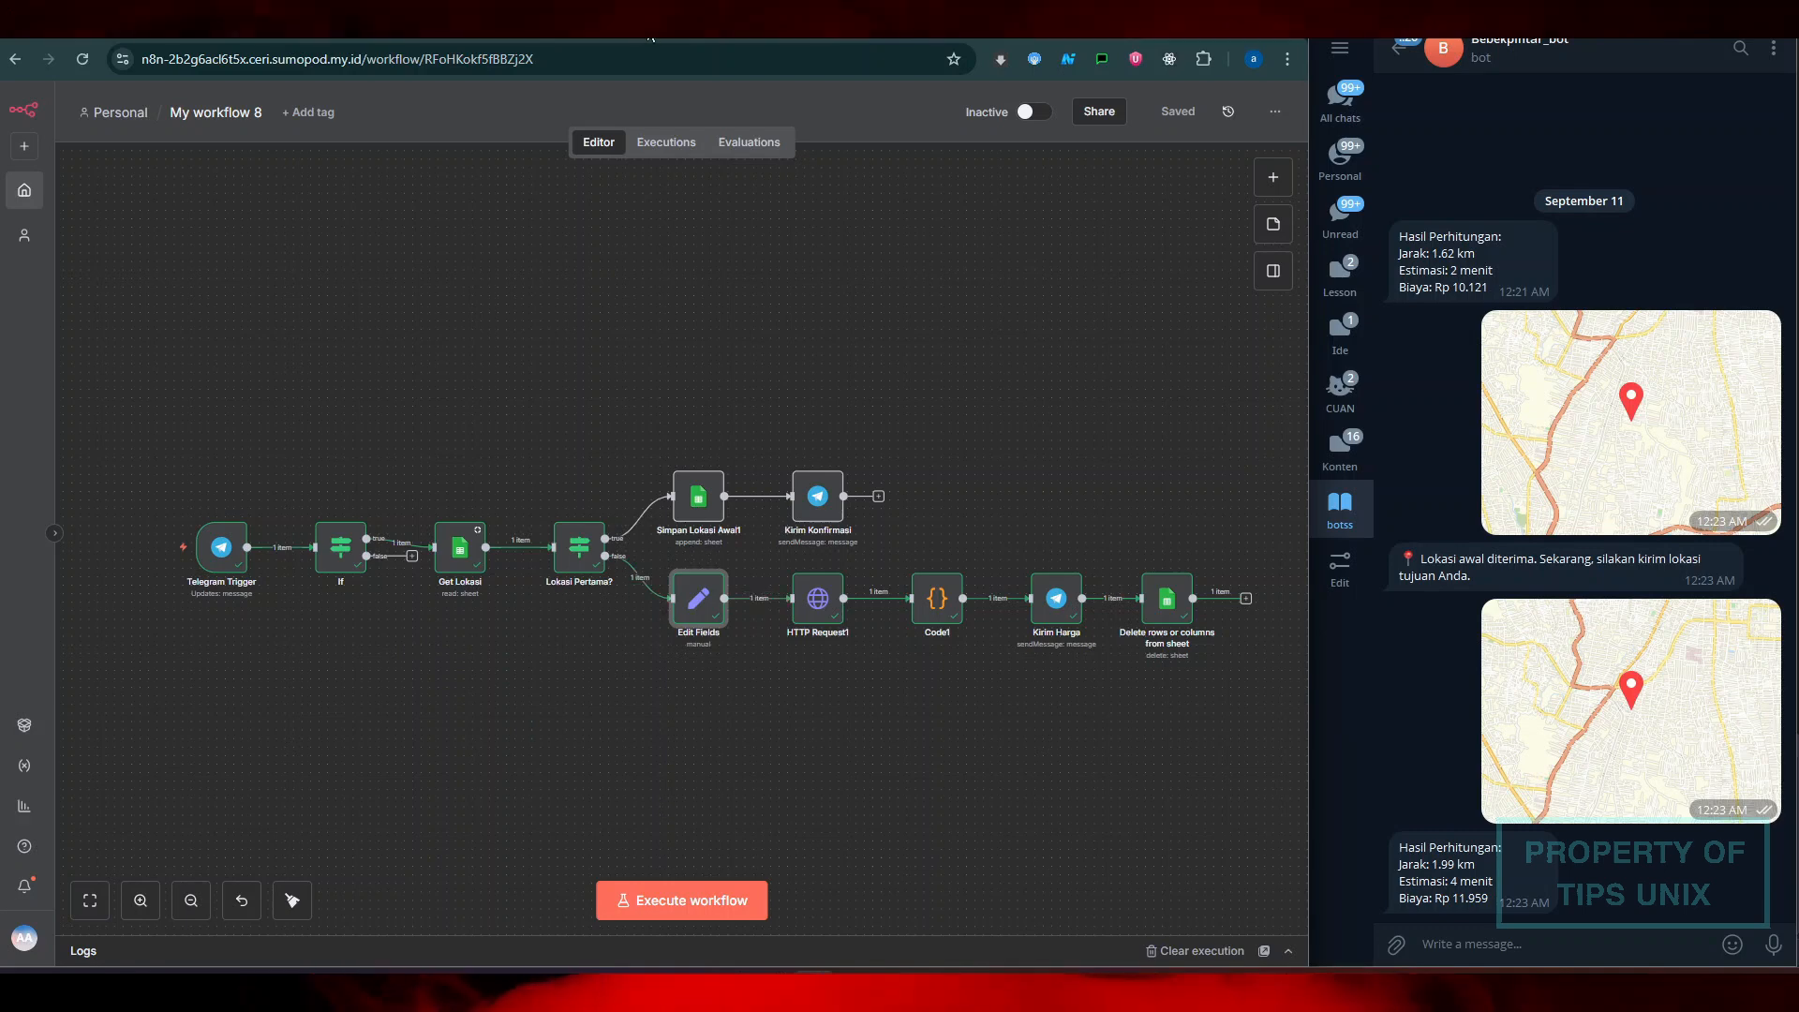
click(650, 37)
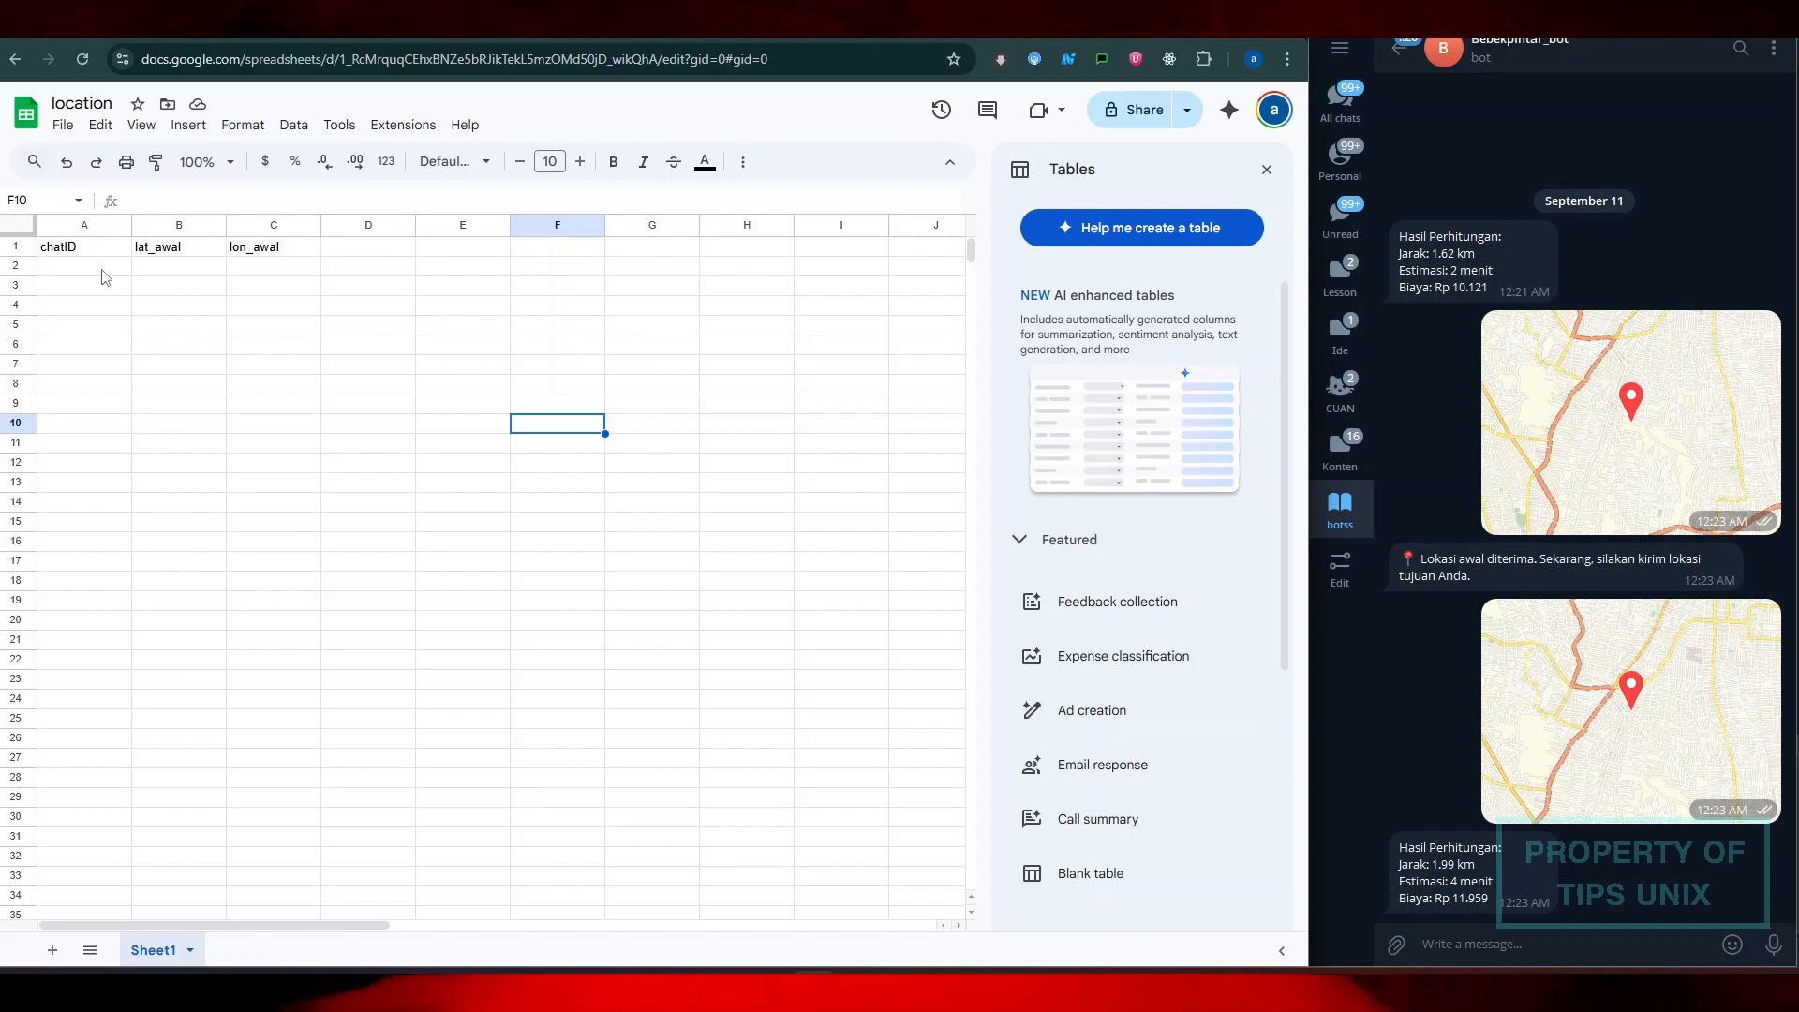
click(481, 41)
Execute the workflow for the starting location and check the stored coordinates in the location spreadsheet
mouse_move(159, 560)
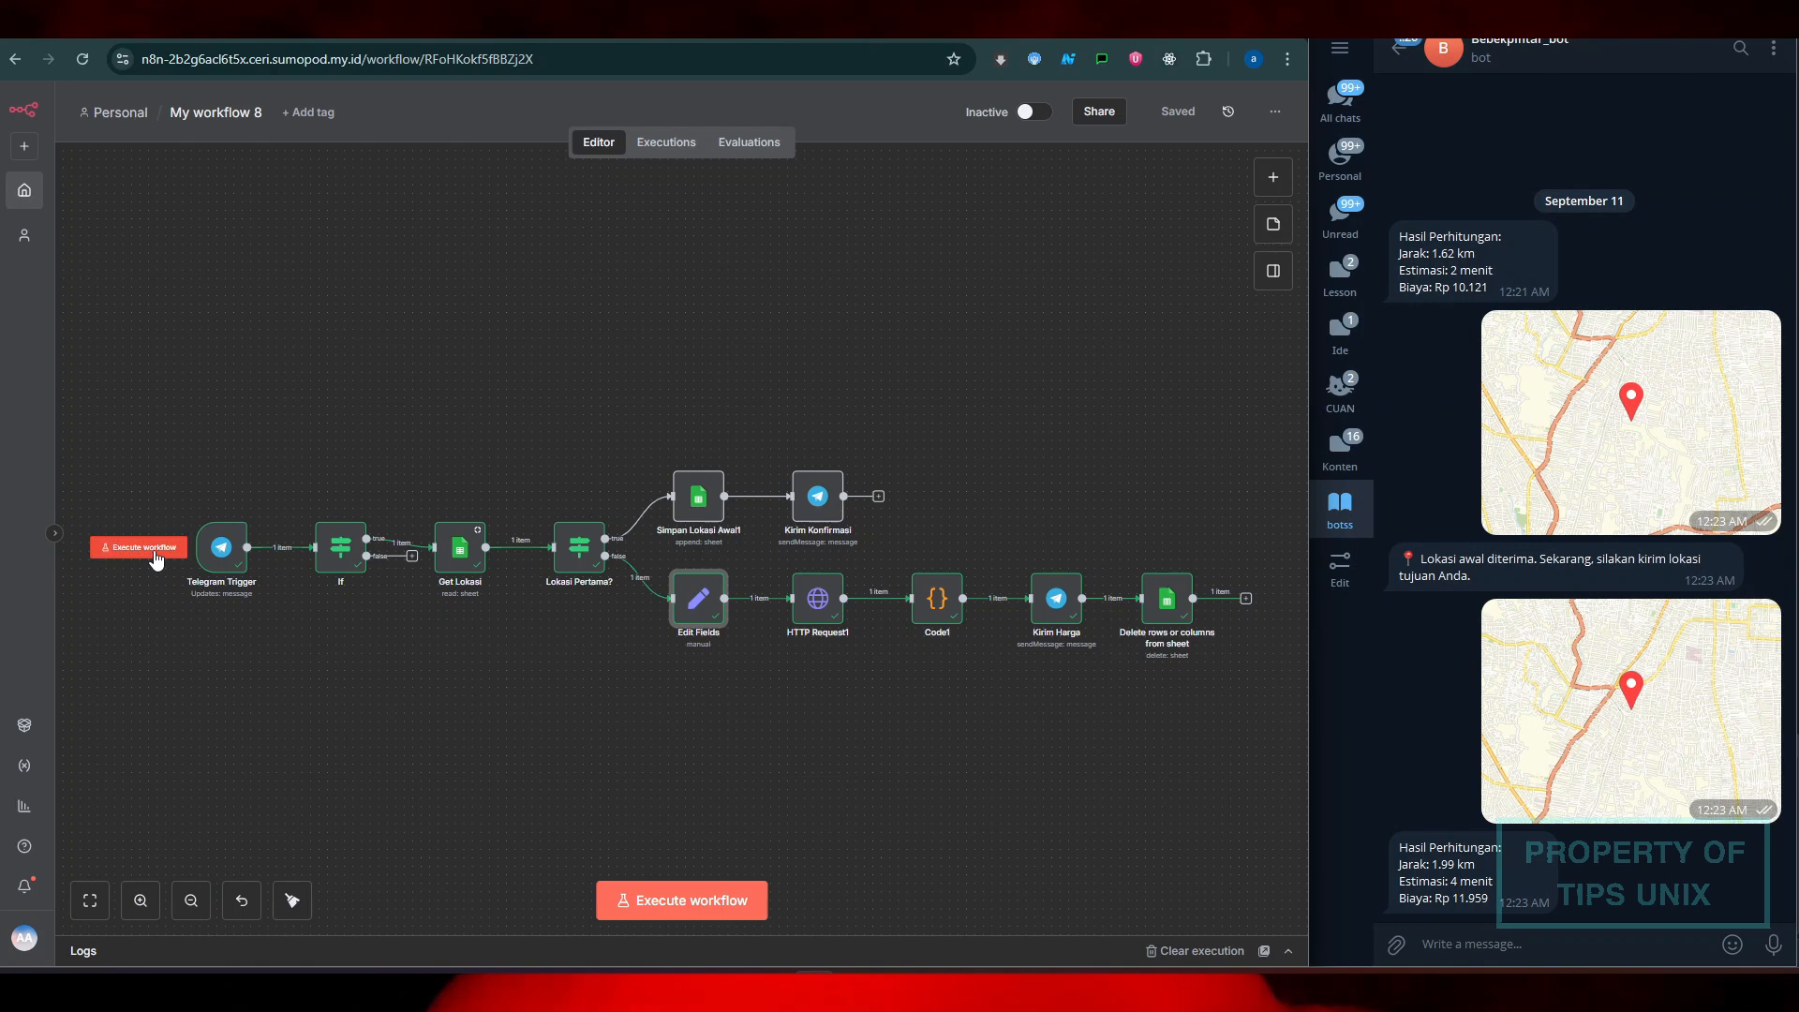
click(156, 560)
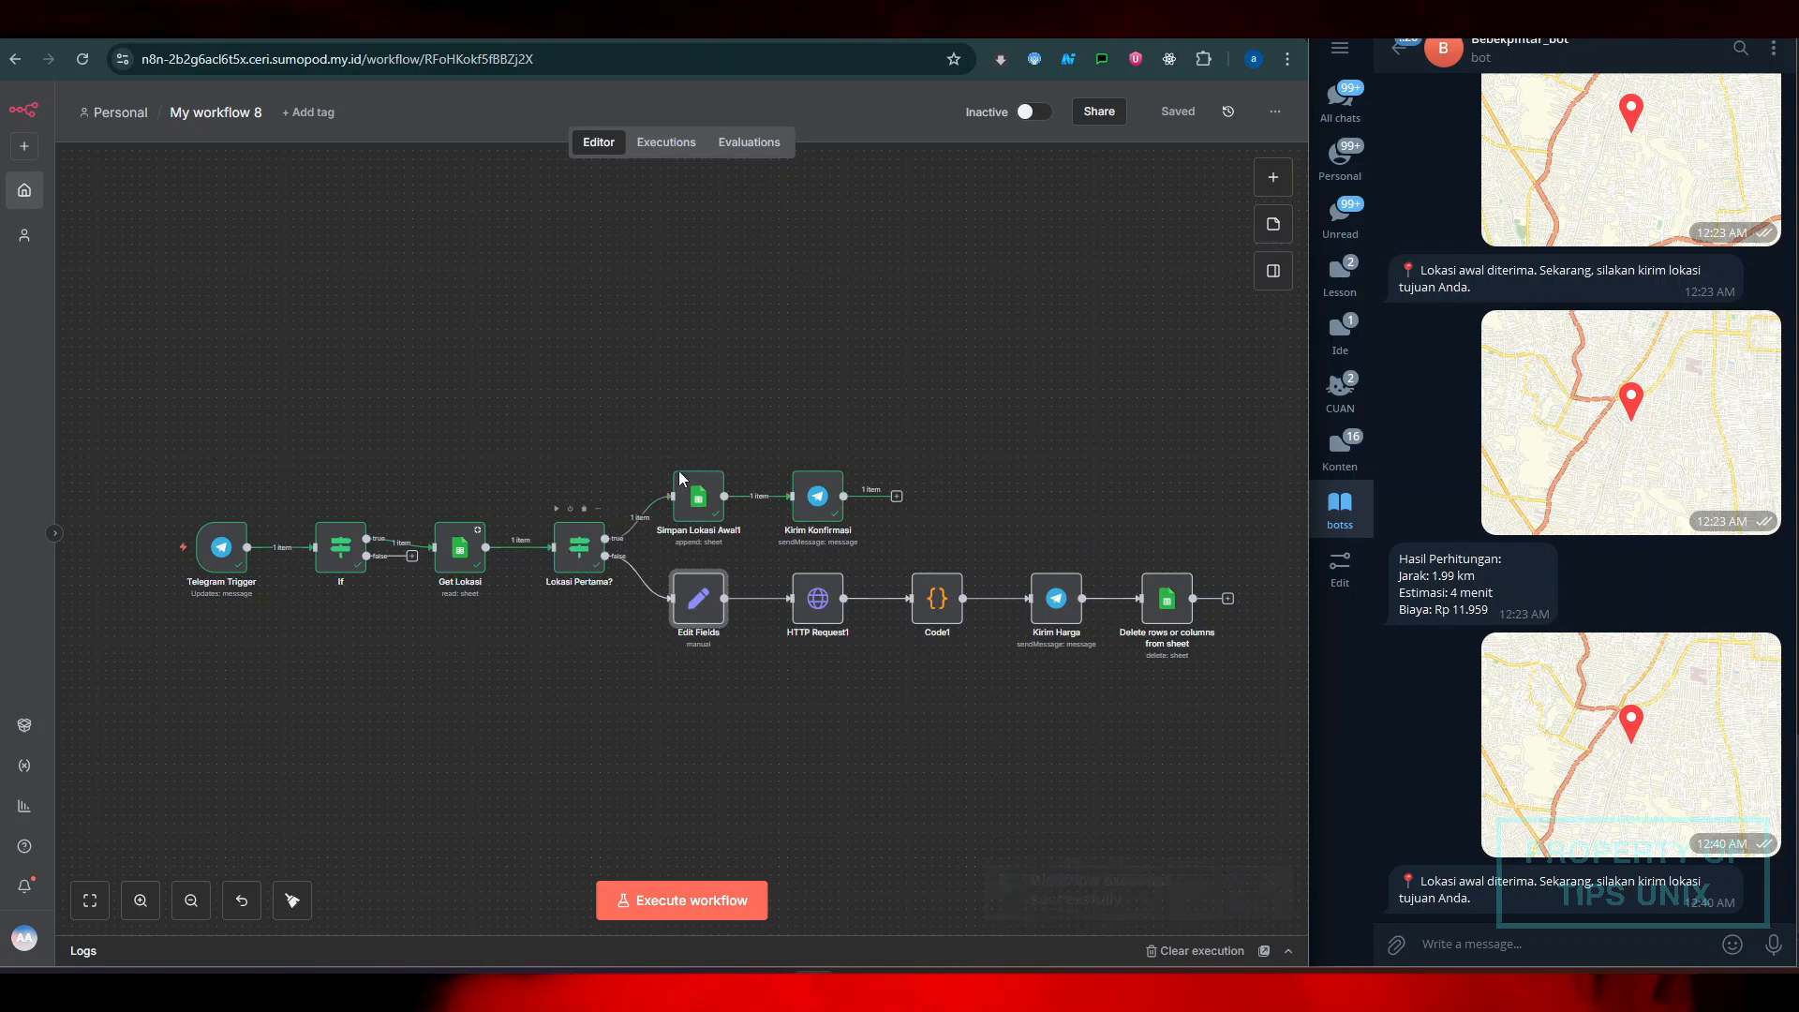
click(614, 23)
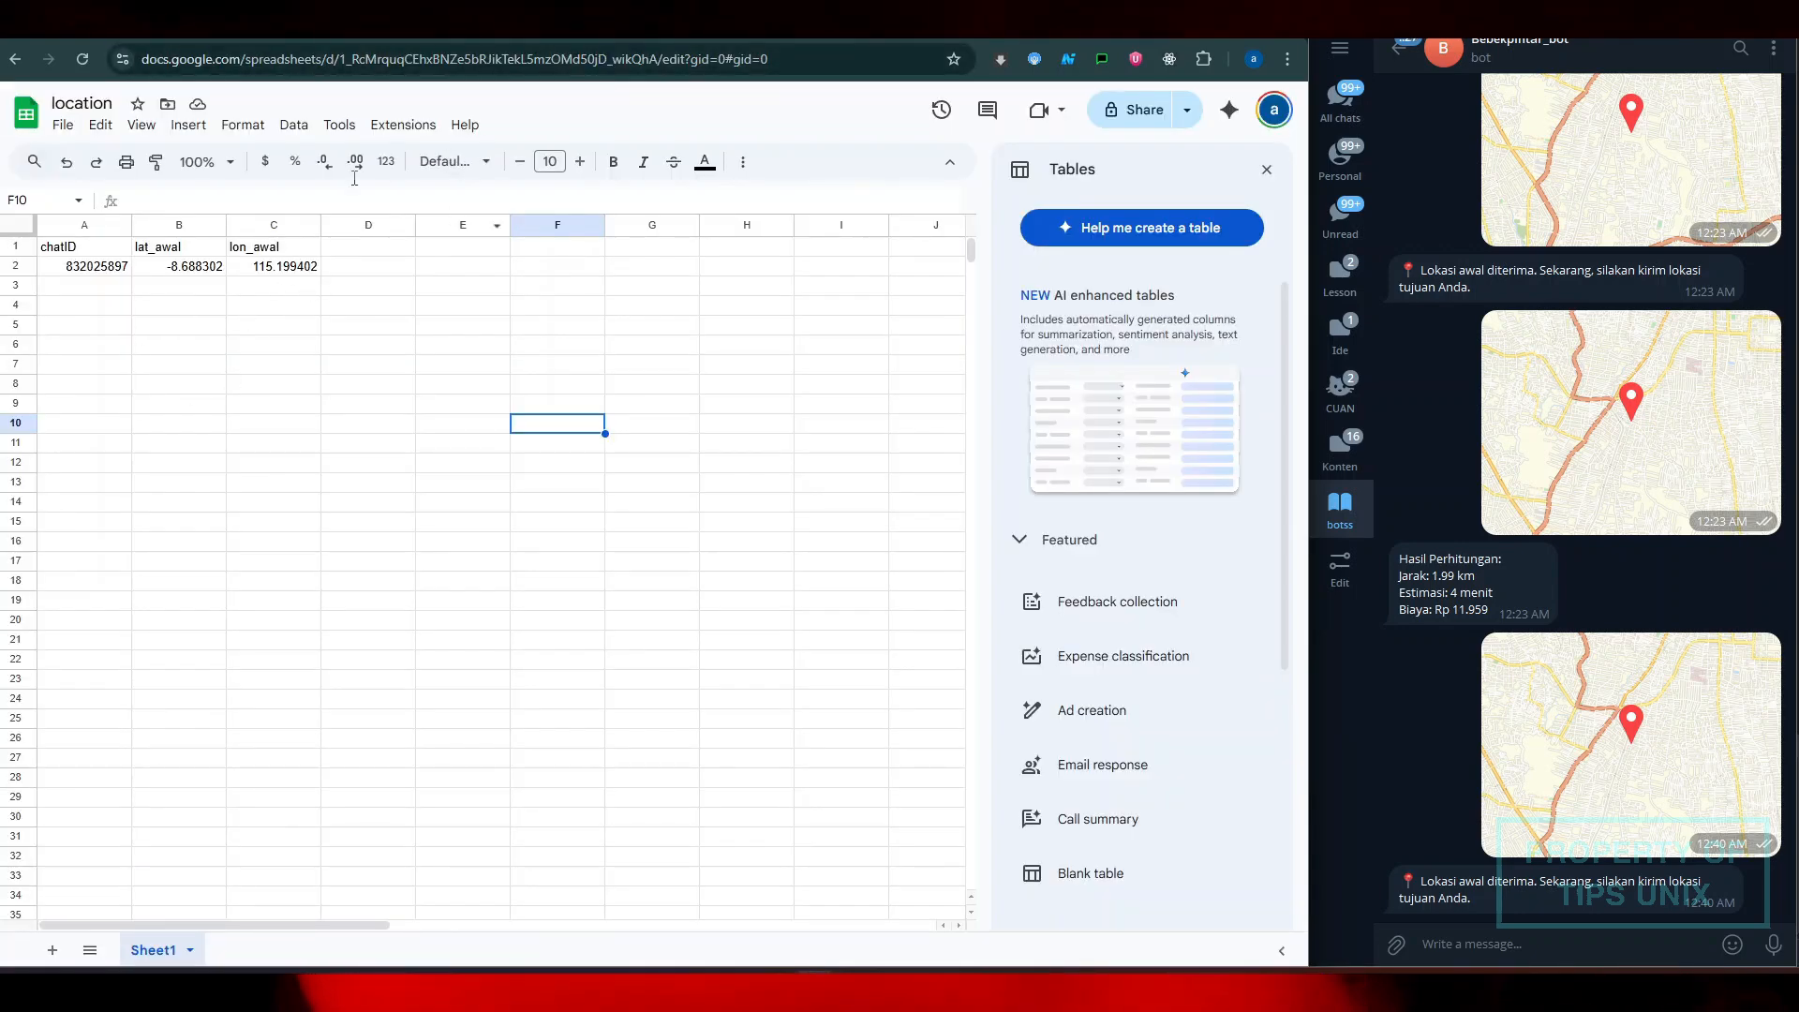
click(487, 25)
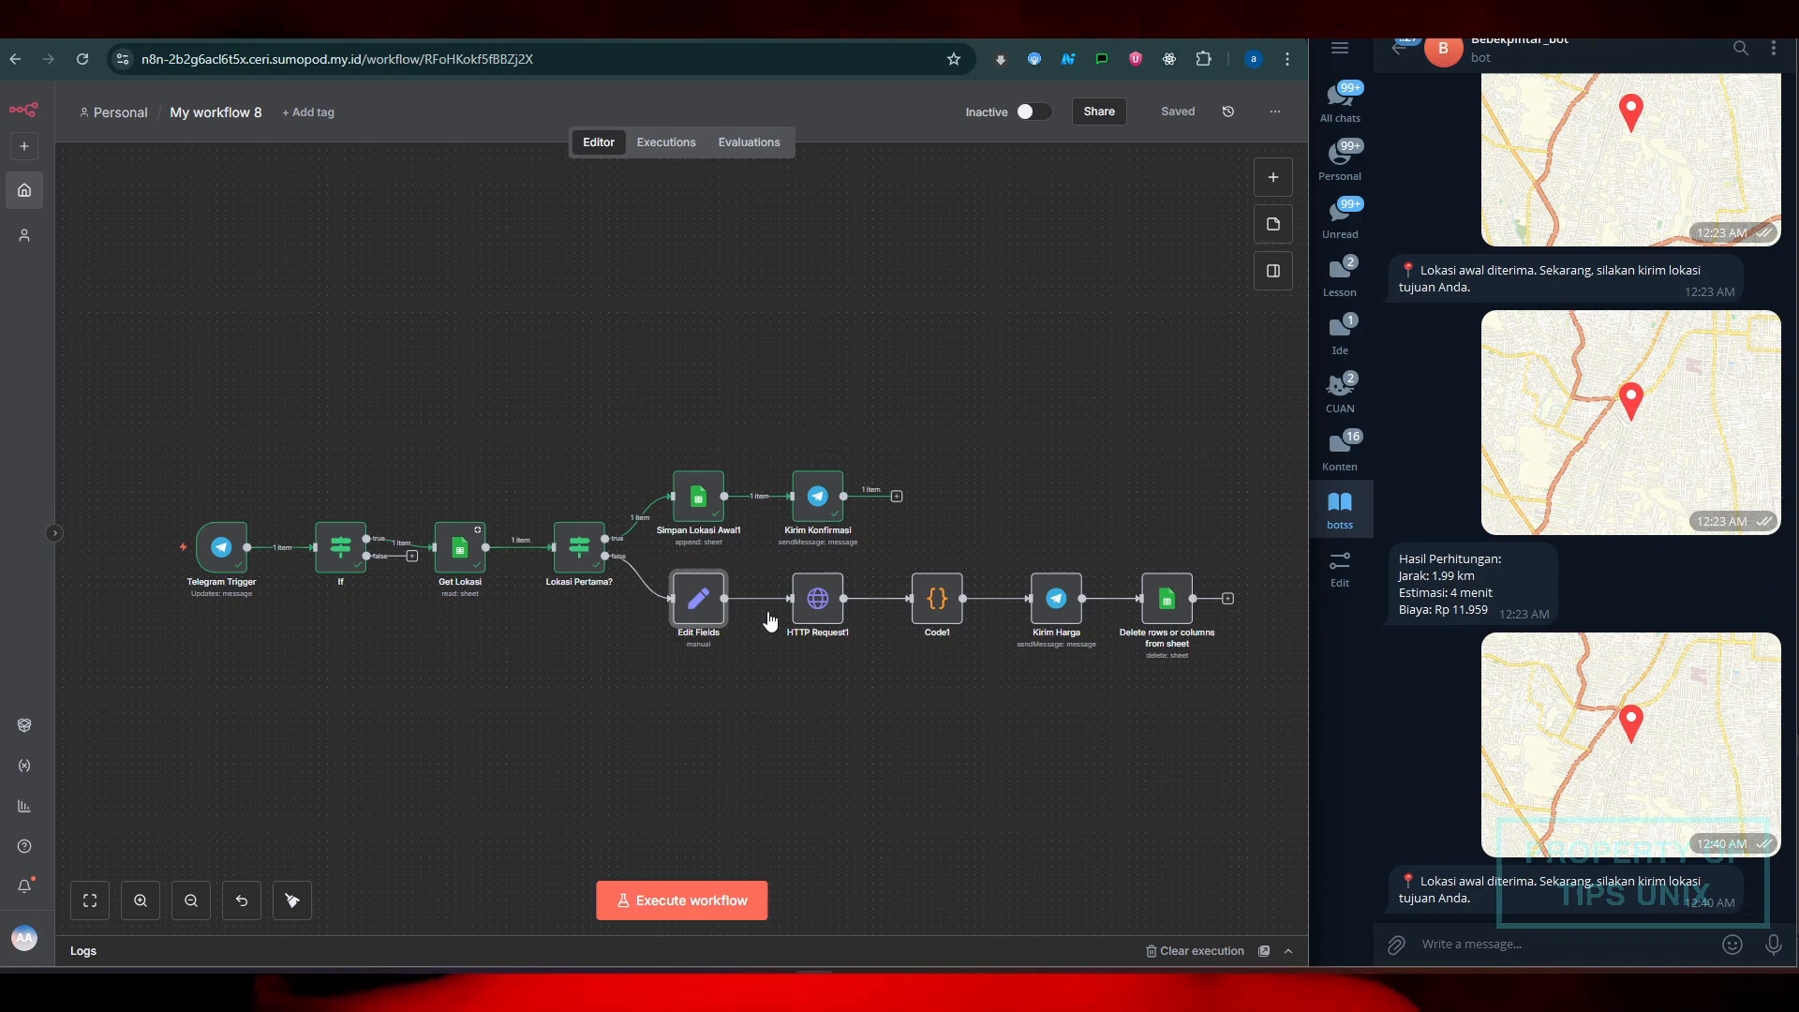
Execute the workflow again to process the destination location
click(146, 551)
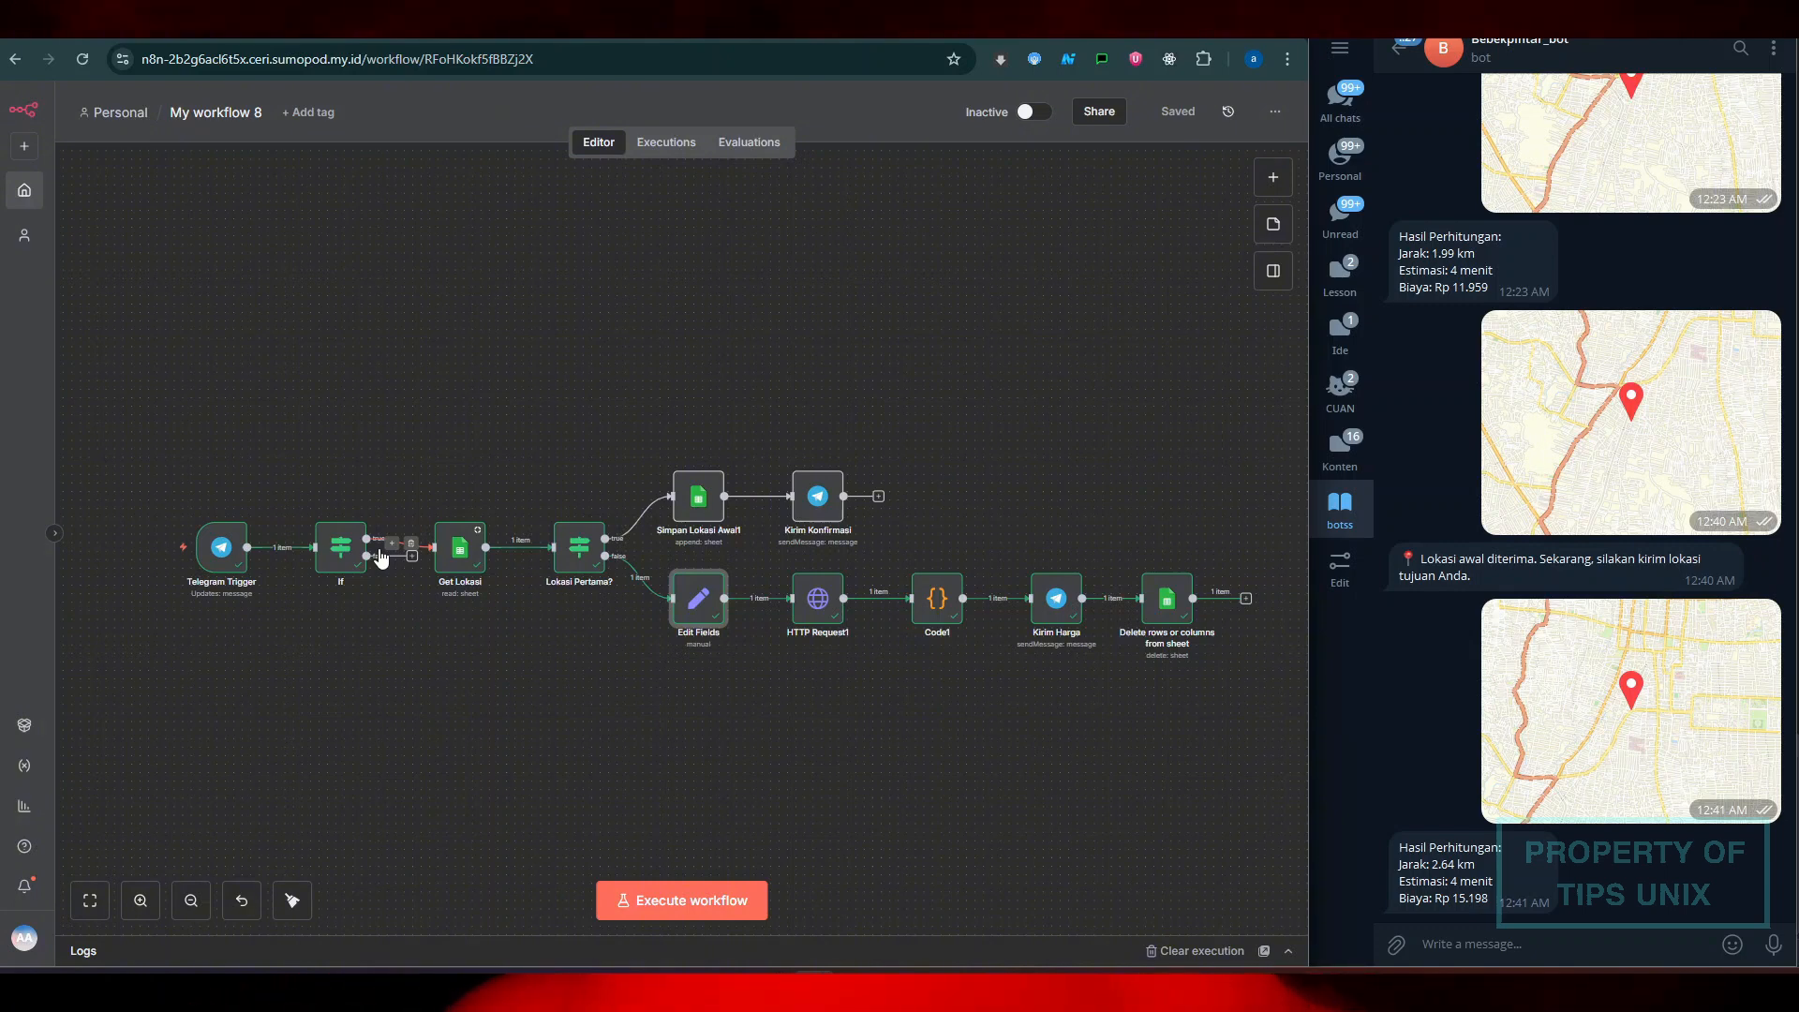
click(277, 683)
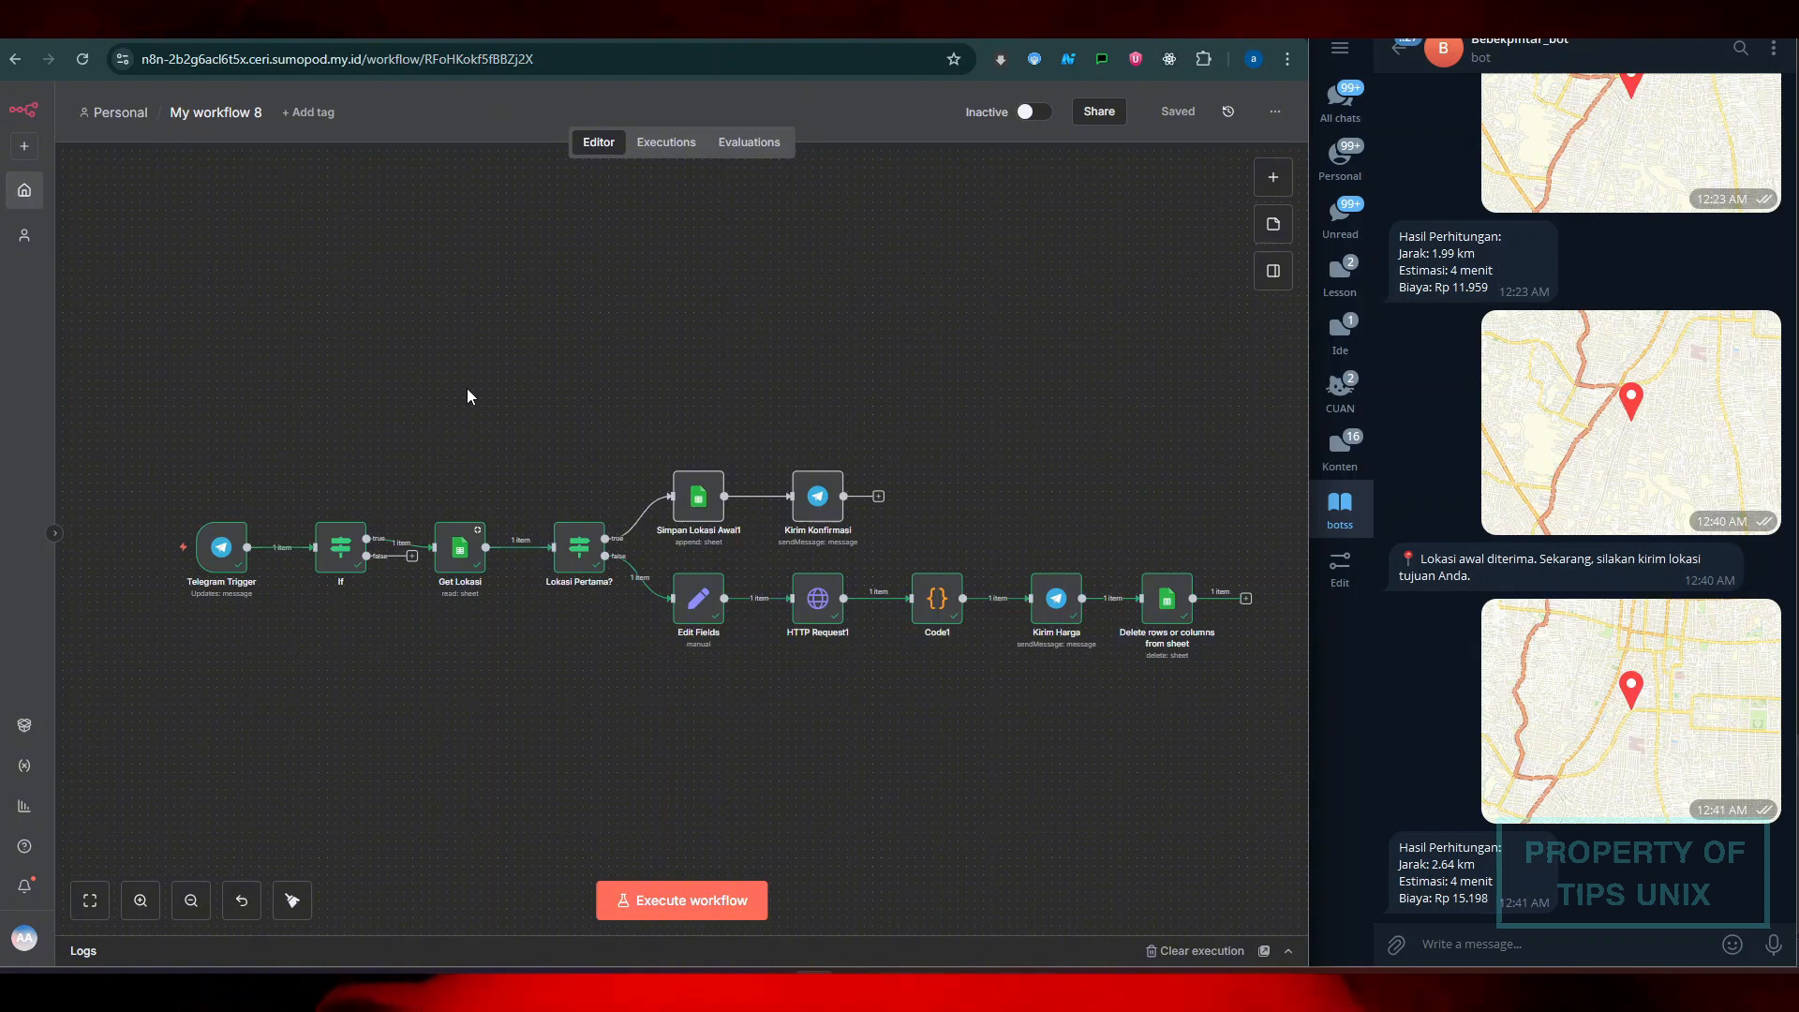
Examine the parameters and output of the Telegram Trigger node and the If node's location condition
mouse_move(258, 523)
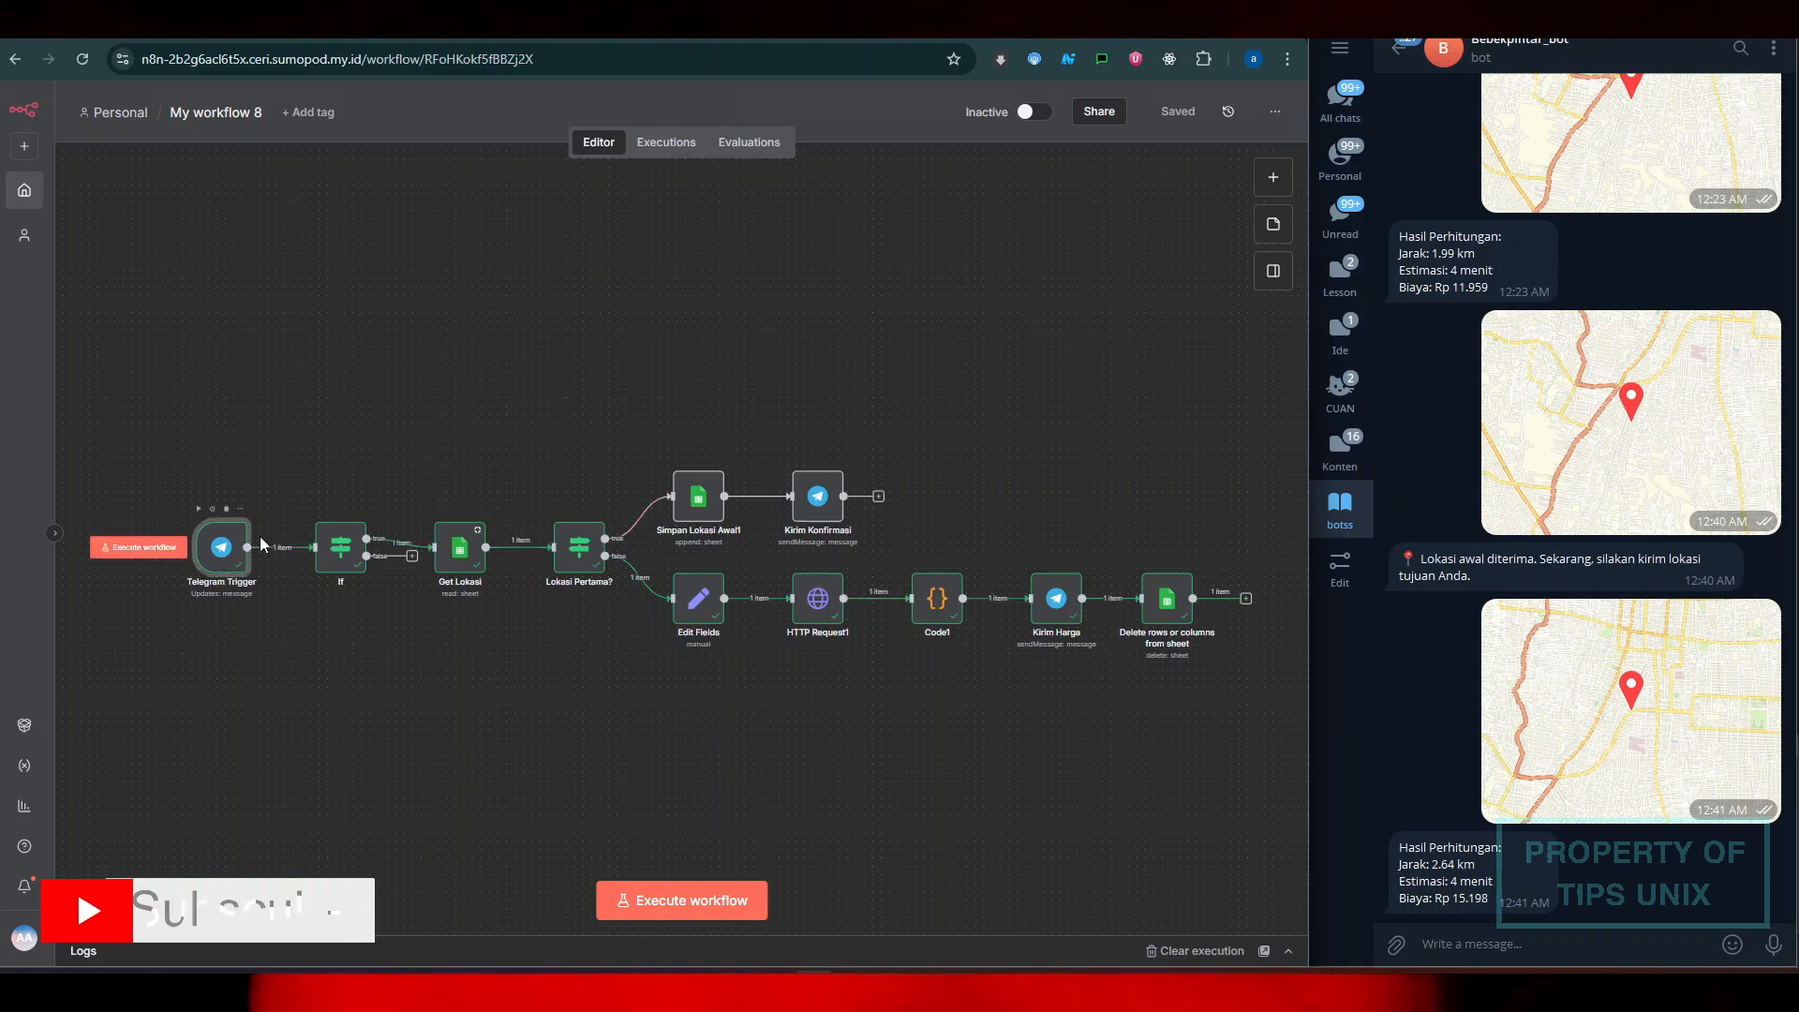
double_click(202, 548)
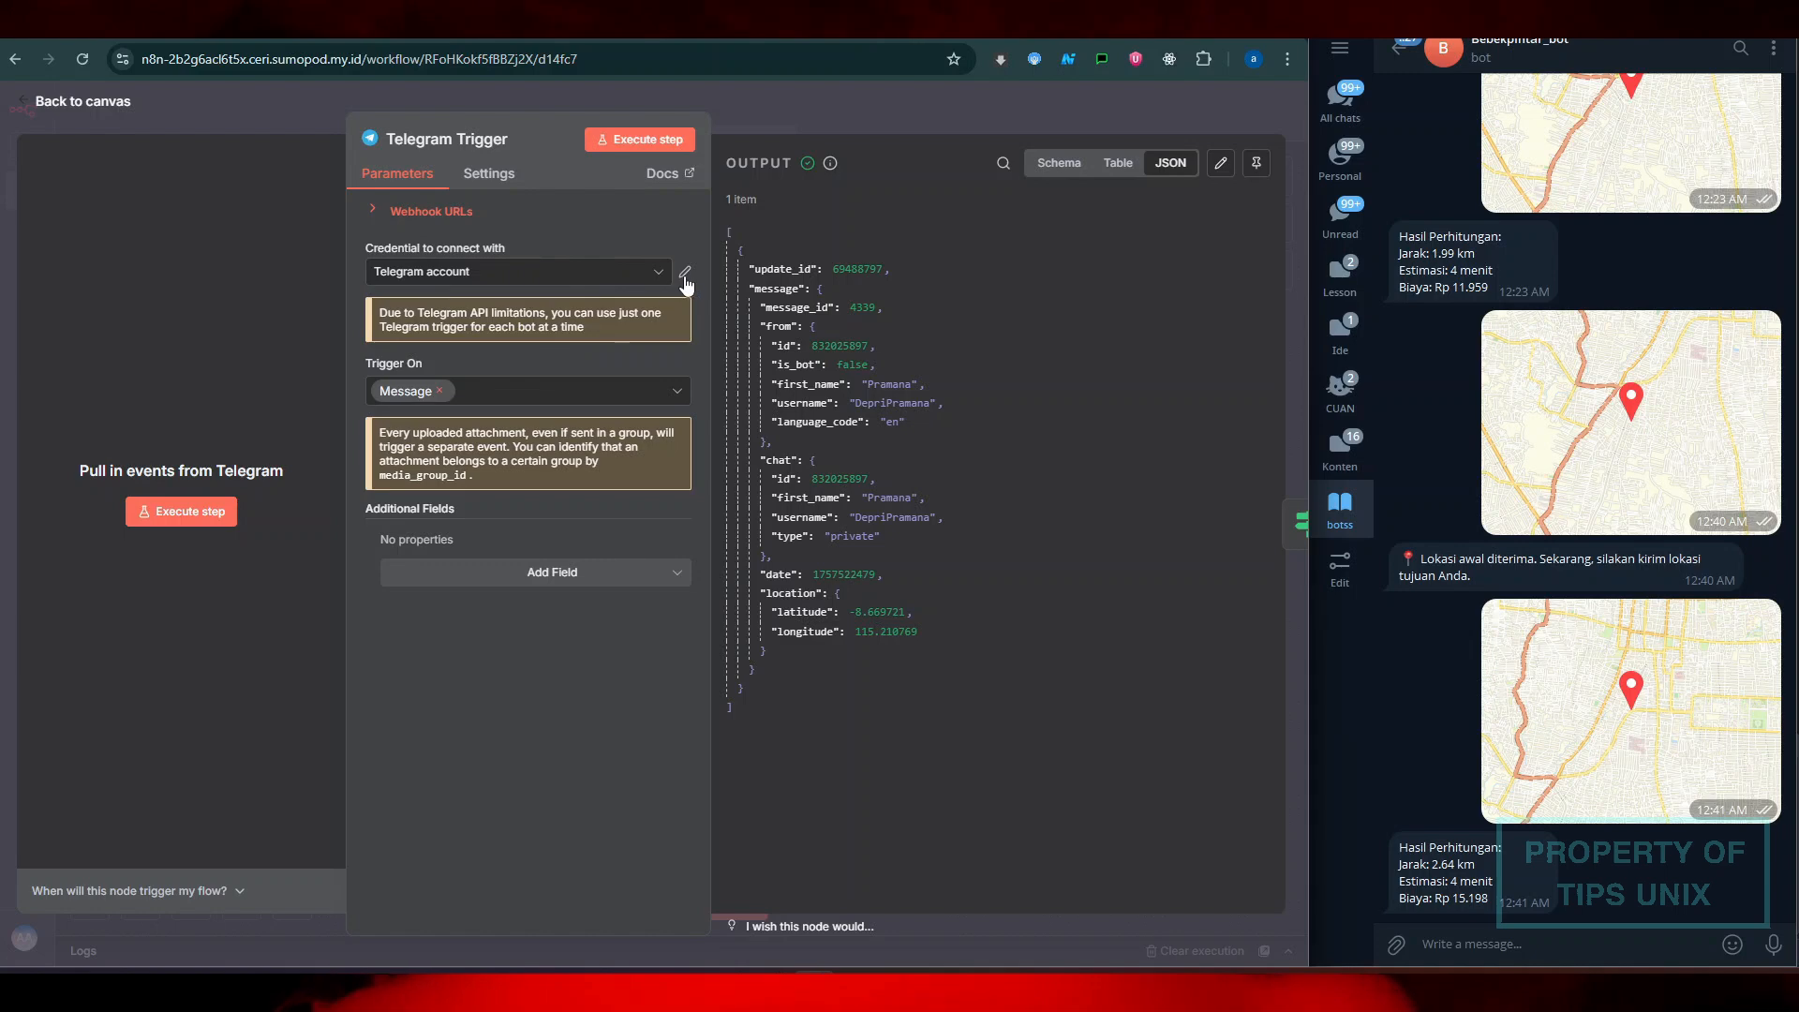
click(901, 95)
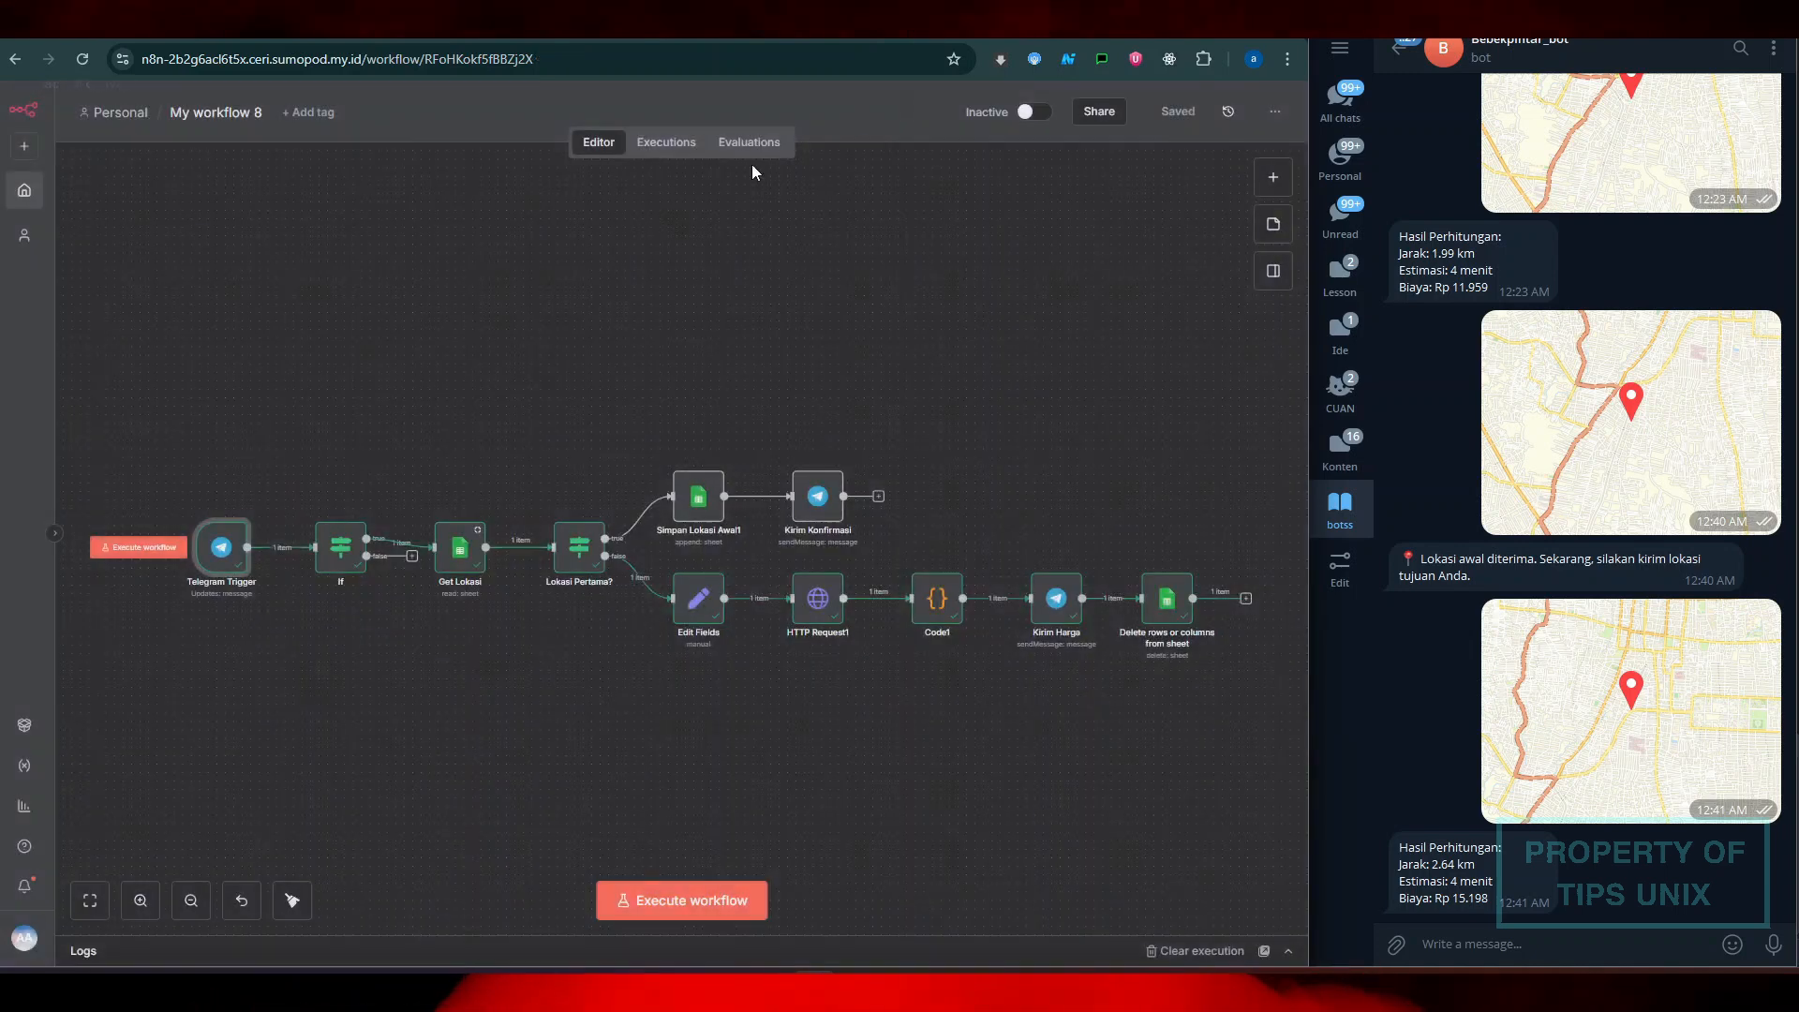
click(343, 569)
double_click(343, 567)
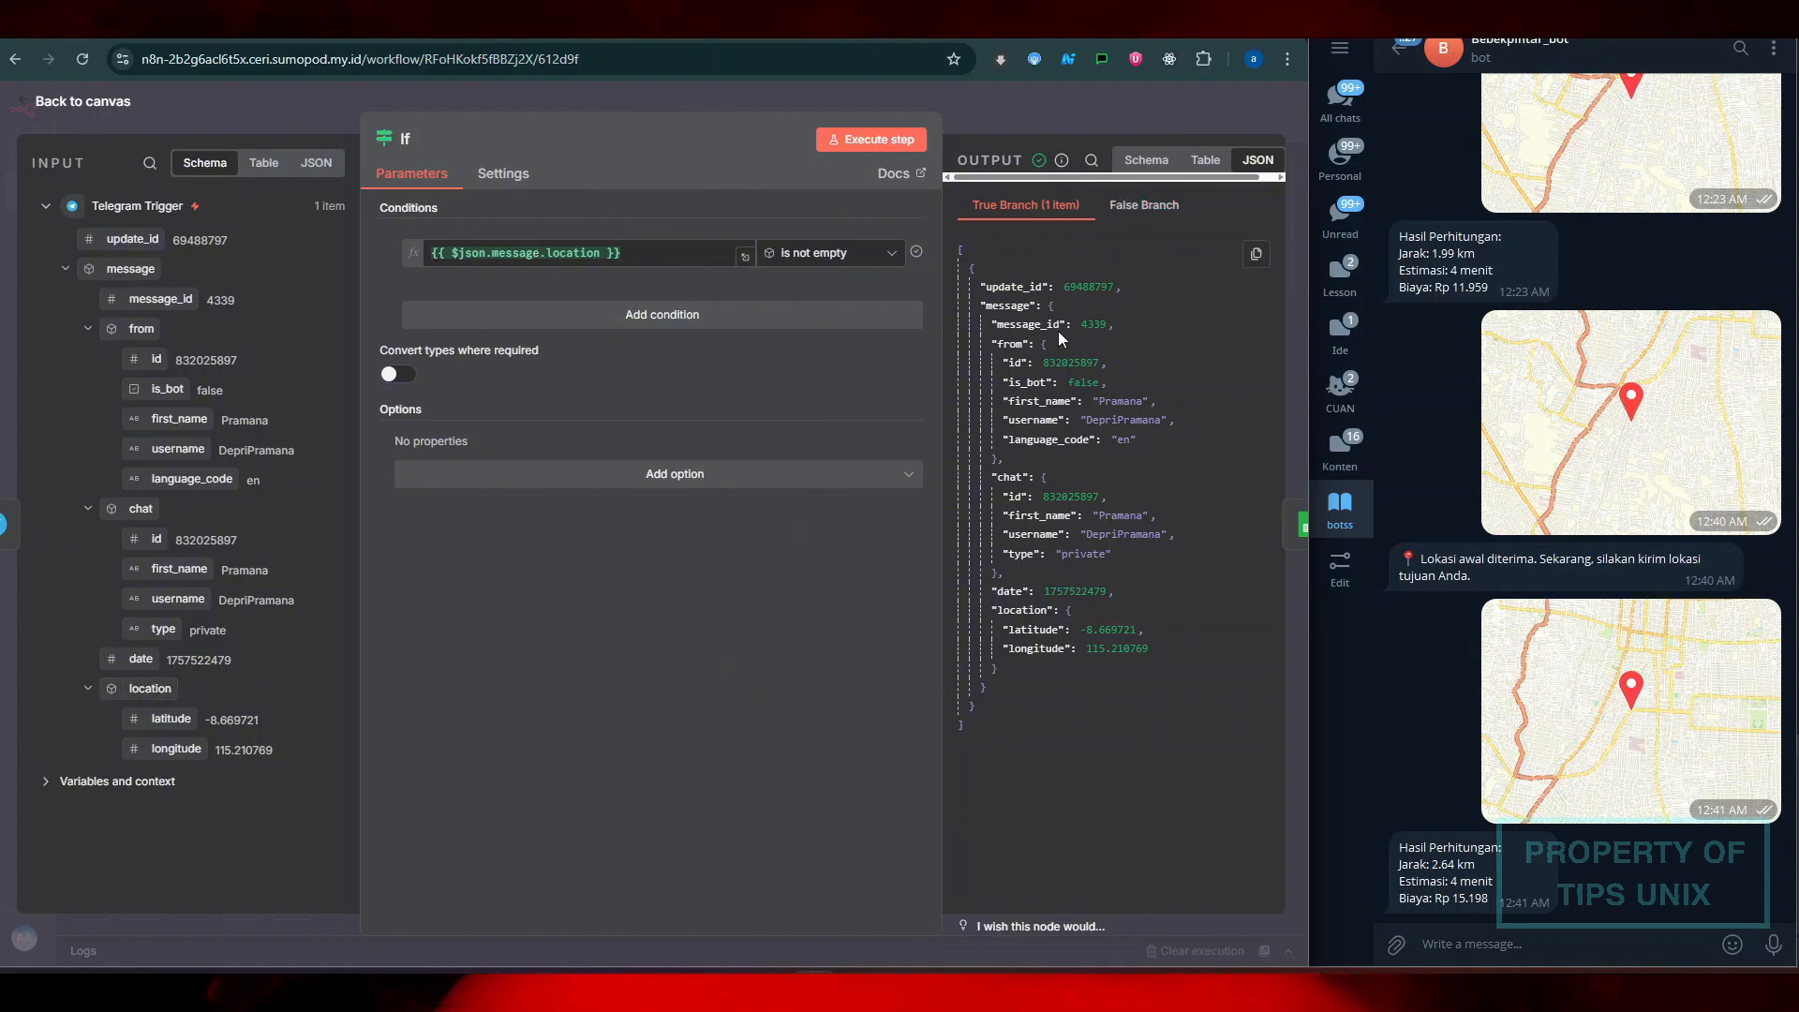
click(1006, 107)
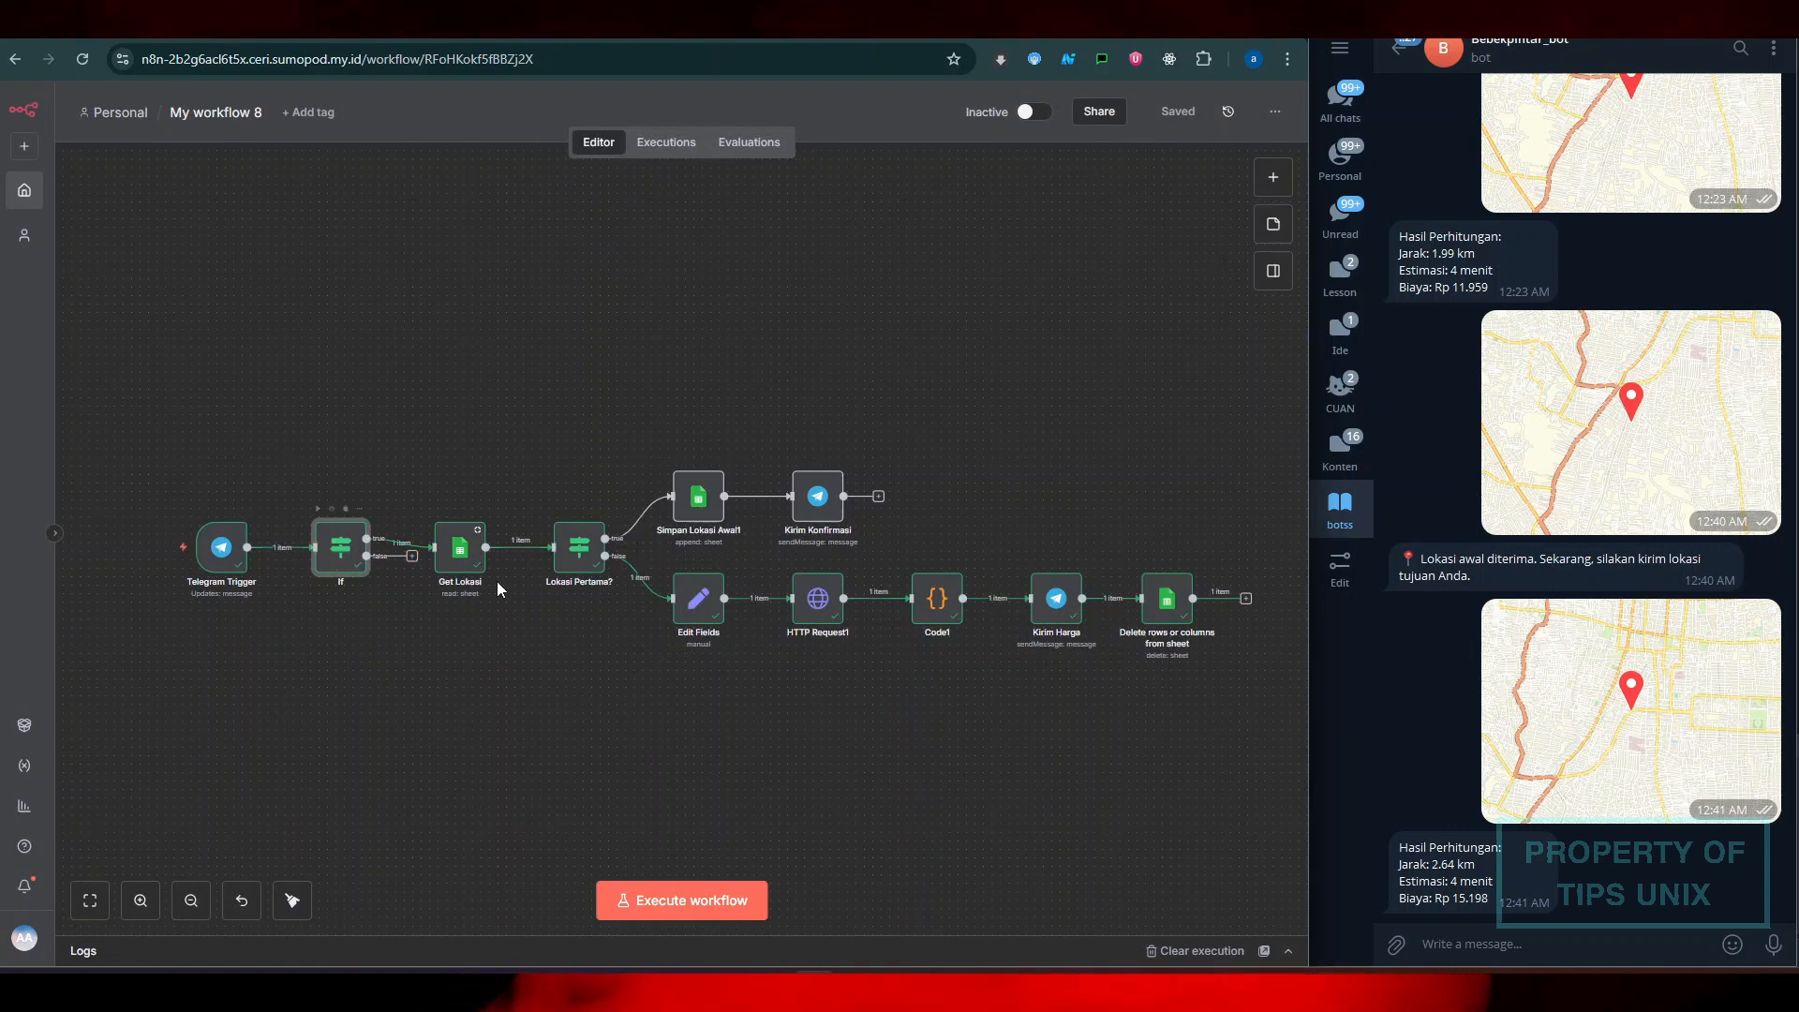
Duplicate the Kirim Konfirmasi node, connect the copy to the If node's false branch, and recheck the If condition
click(816, 502)
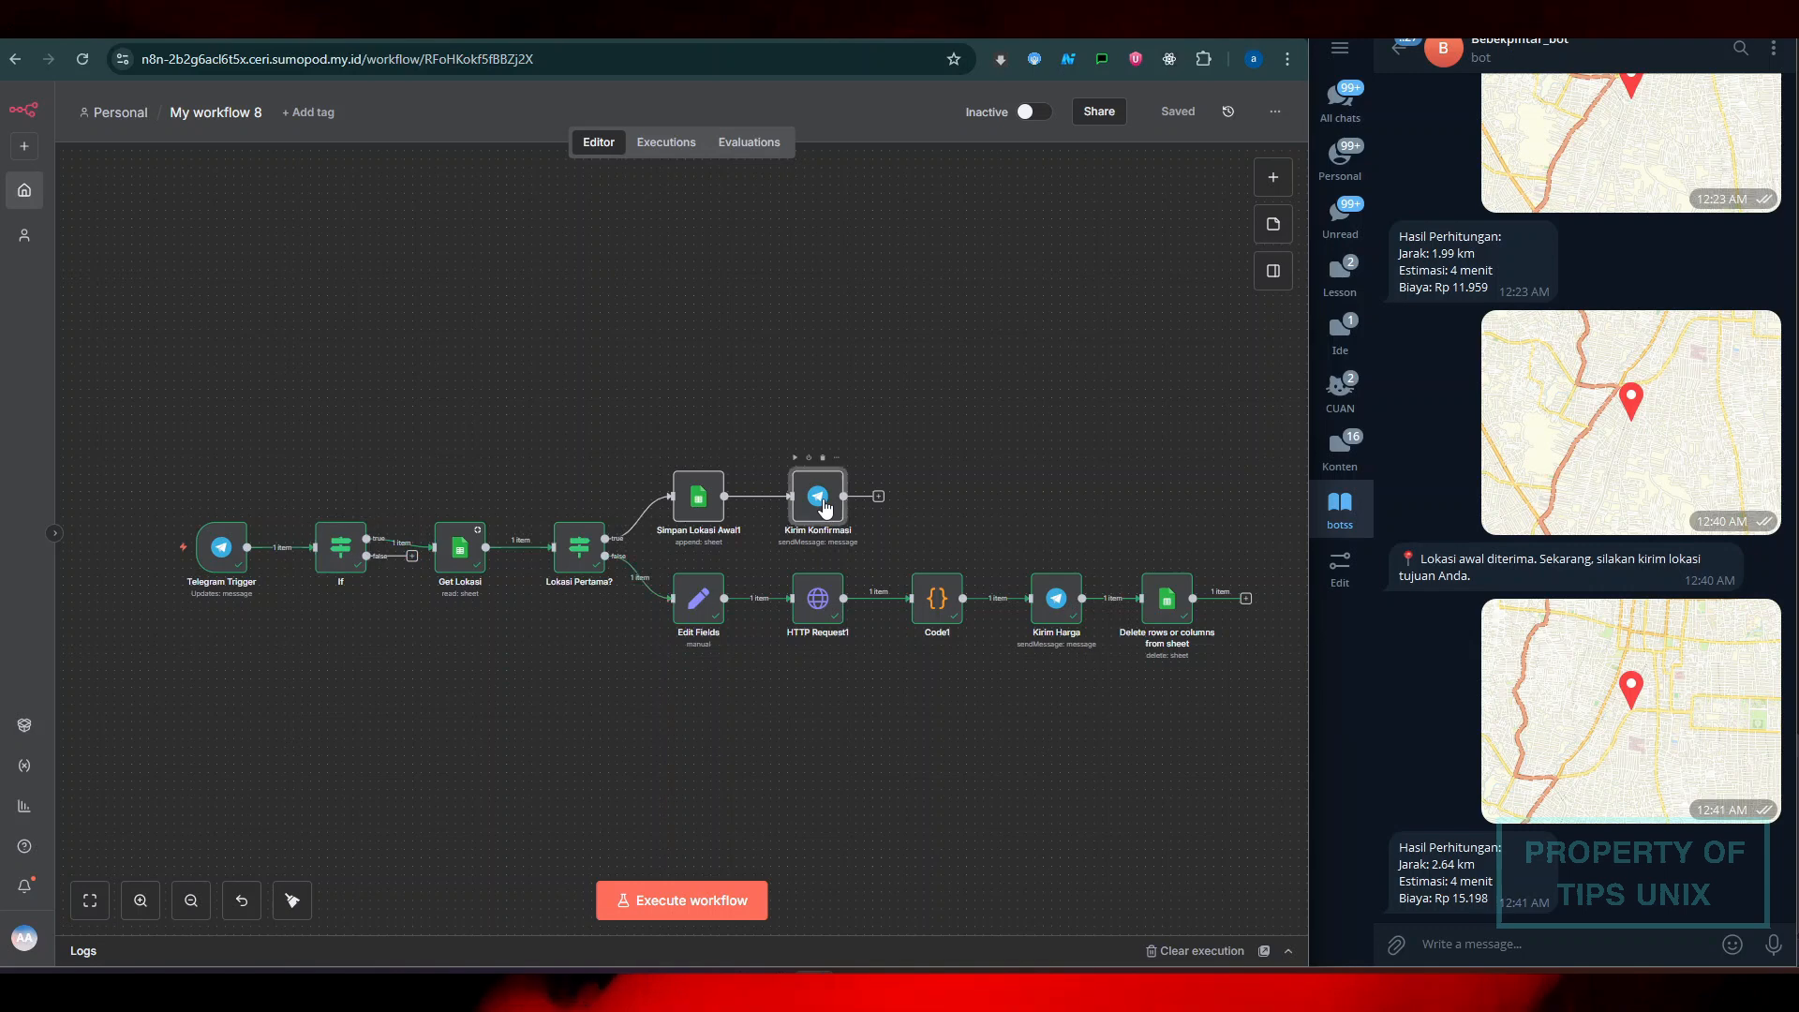
key(ctrl+c)
key(ctrl+v)
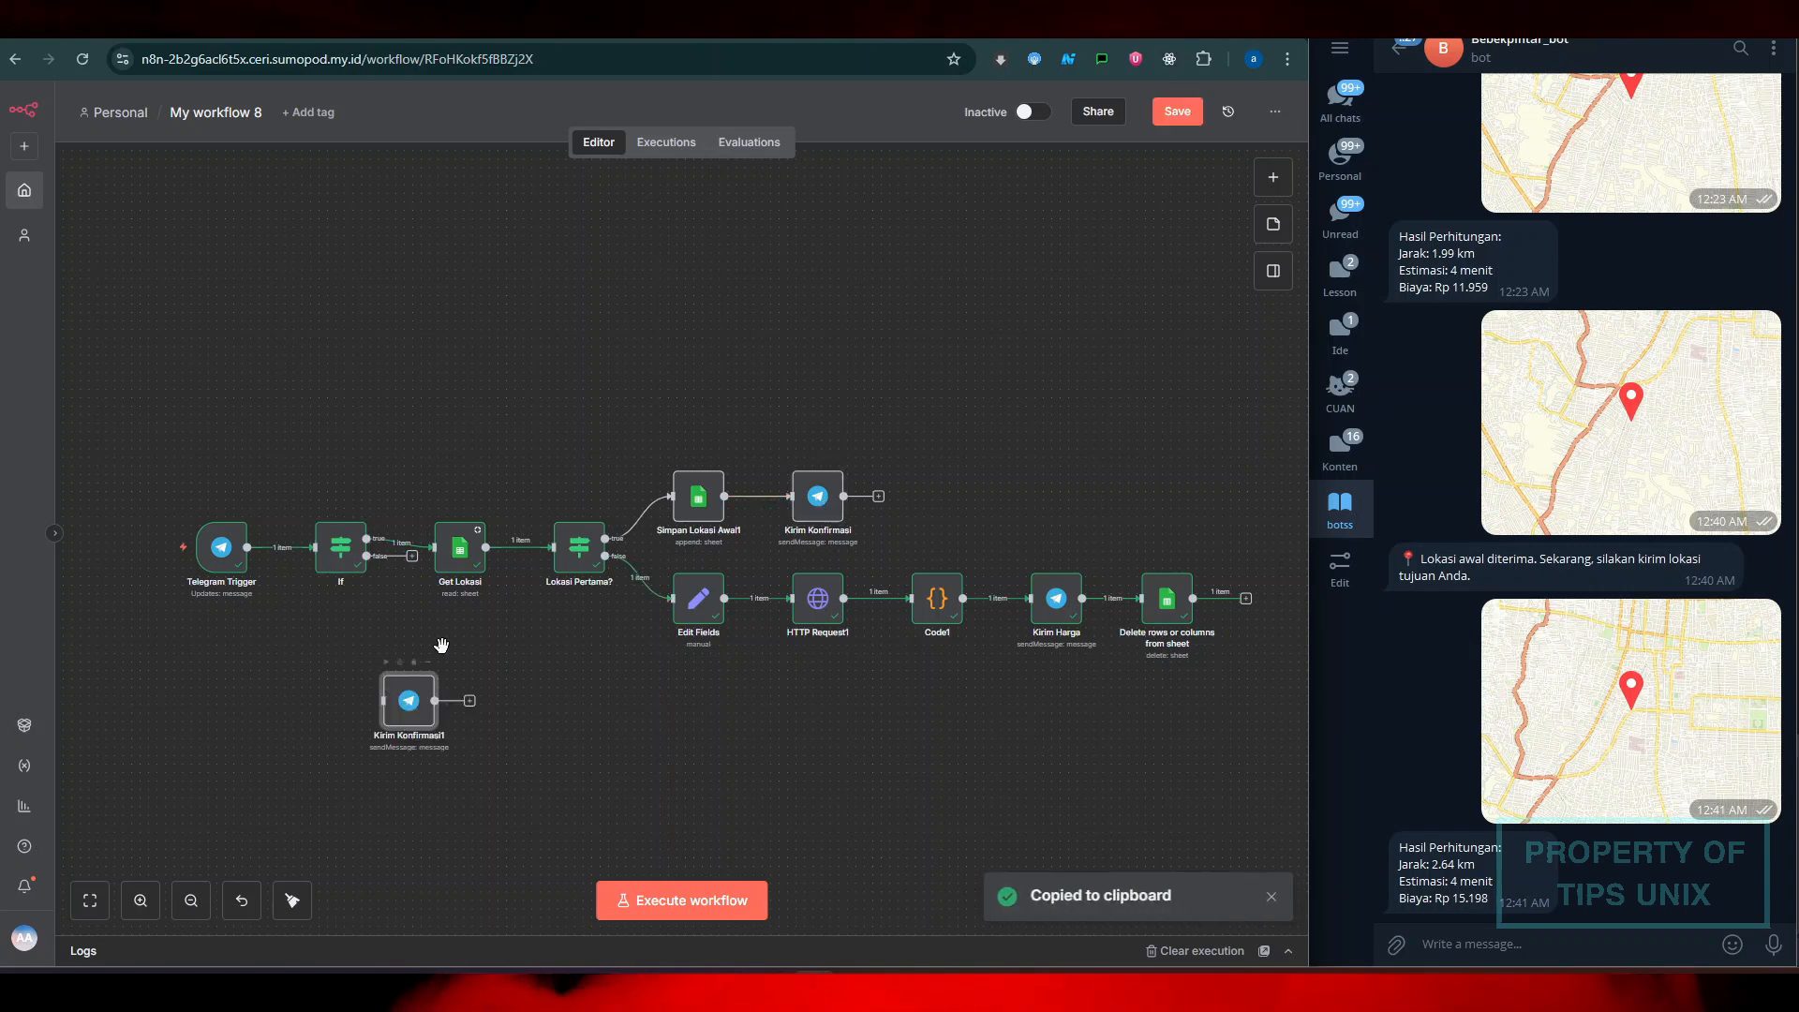
drag(413, 556, 477, 660)
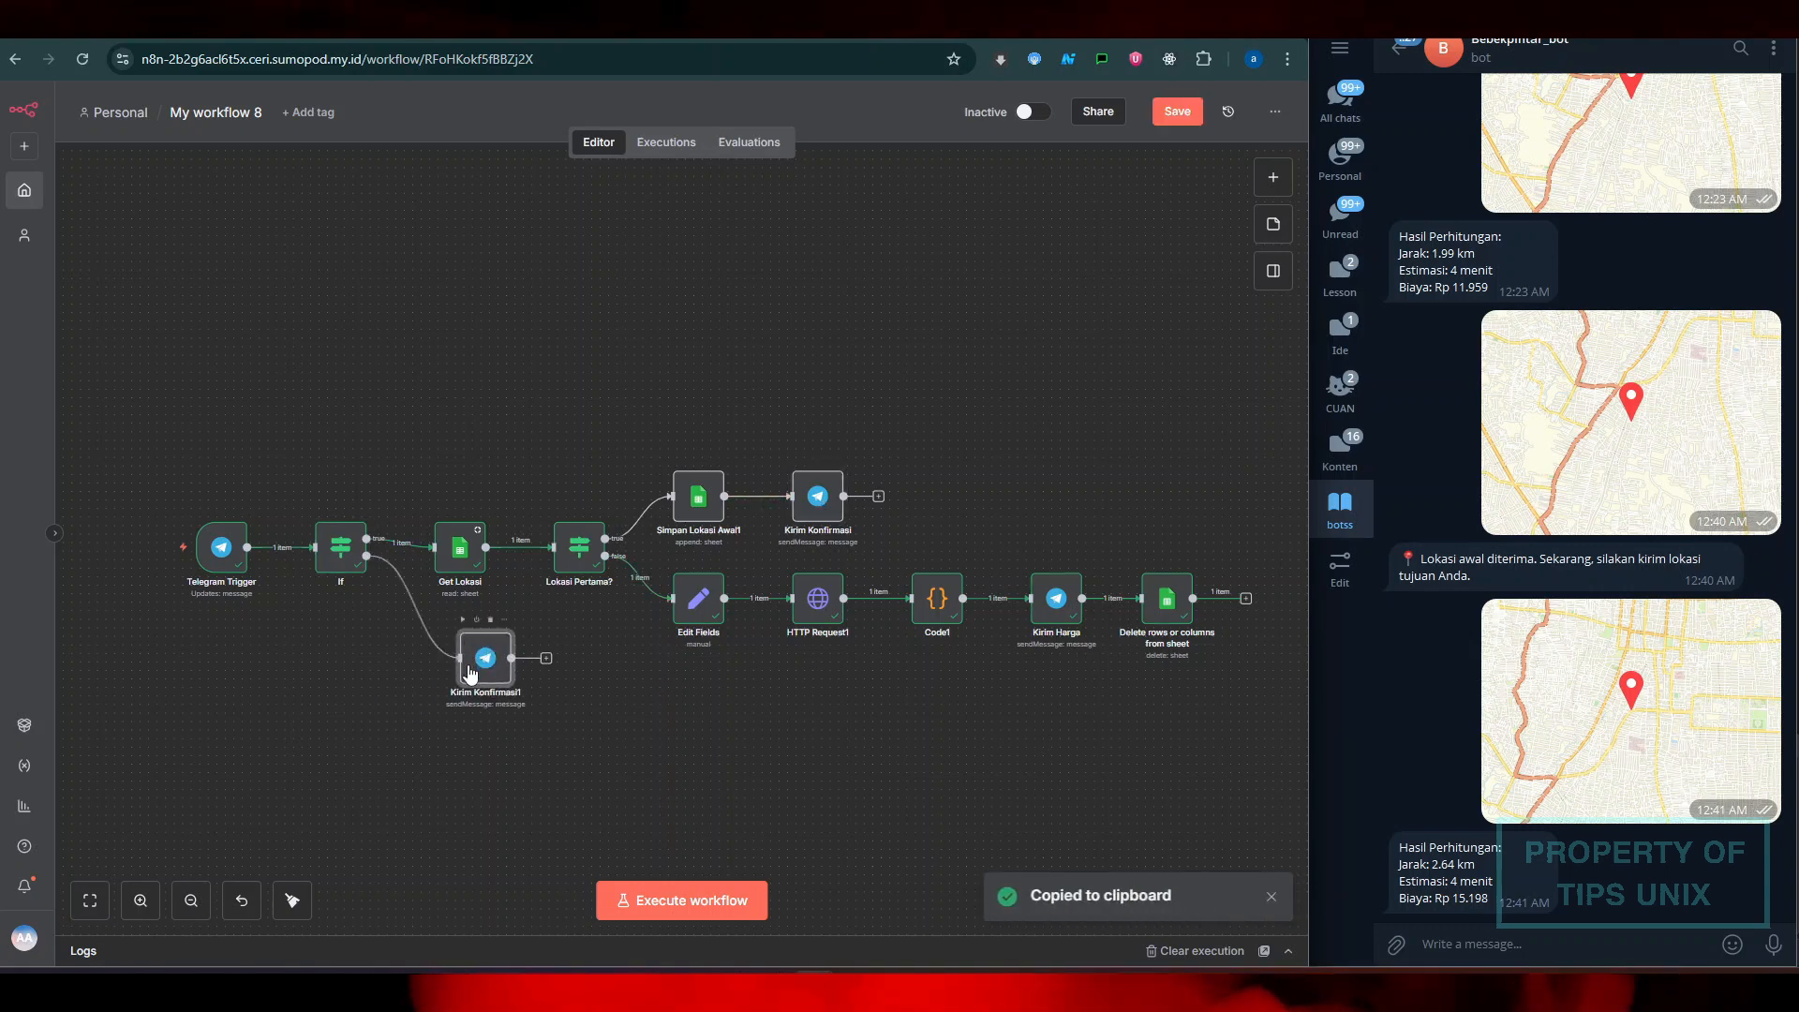
double_click(354, 562)
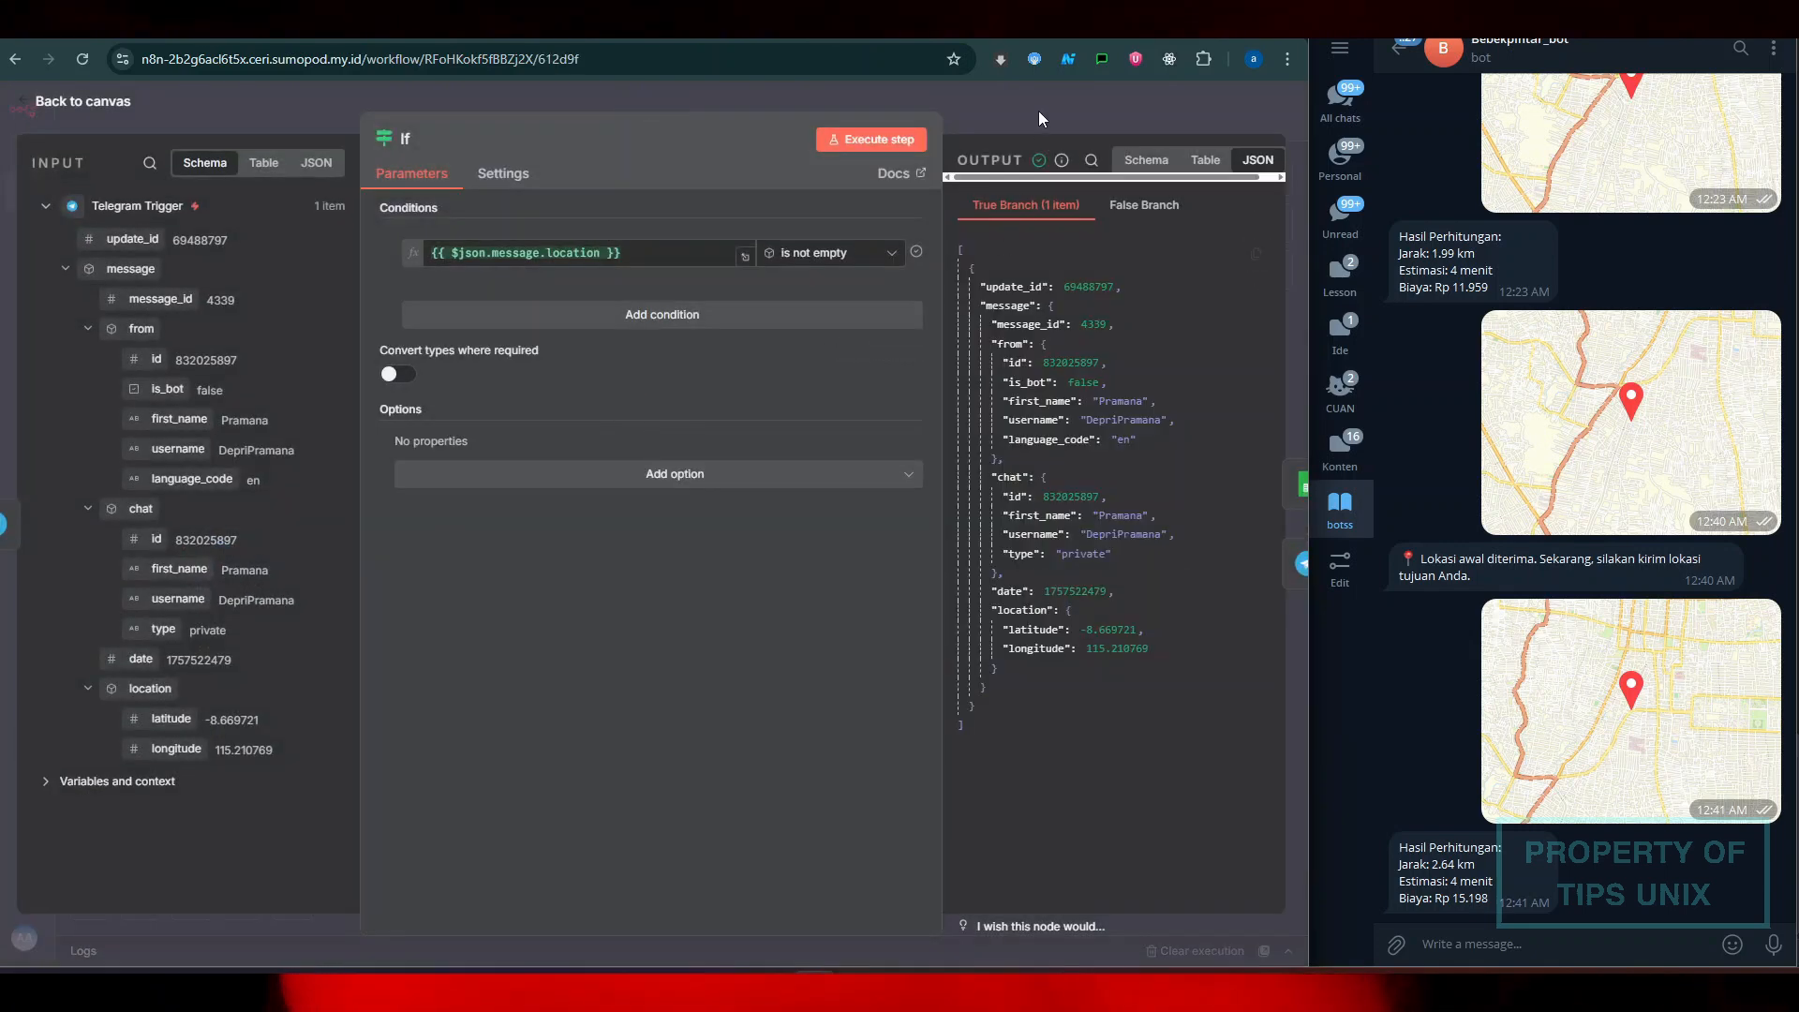
click(1038, 111)
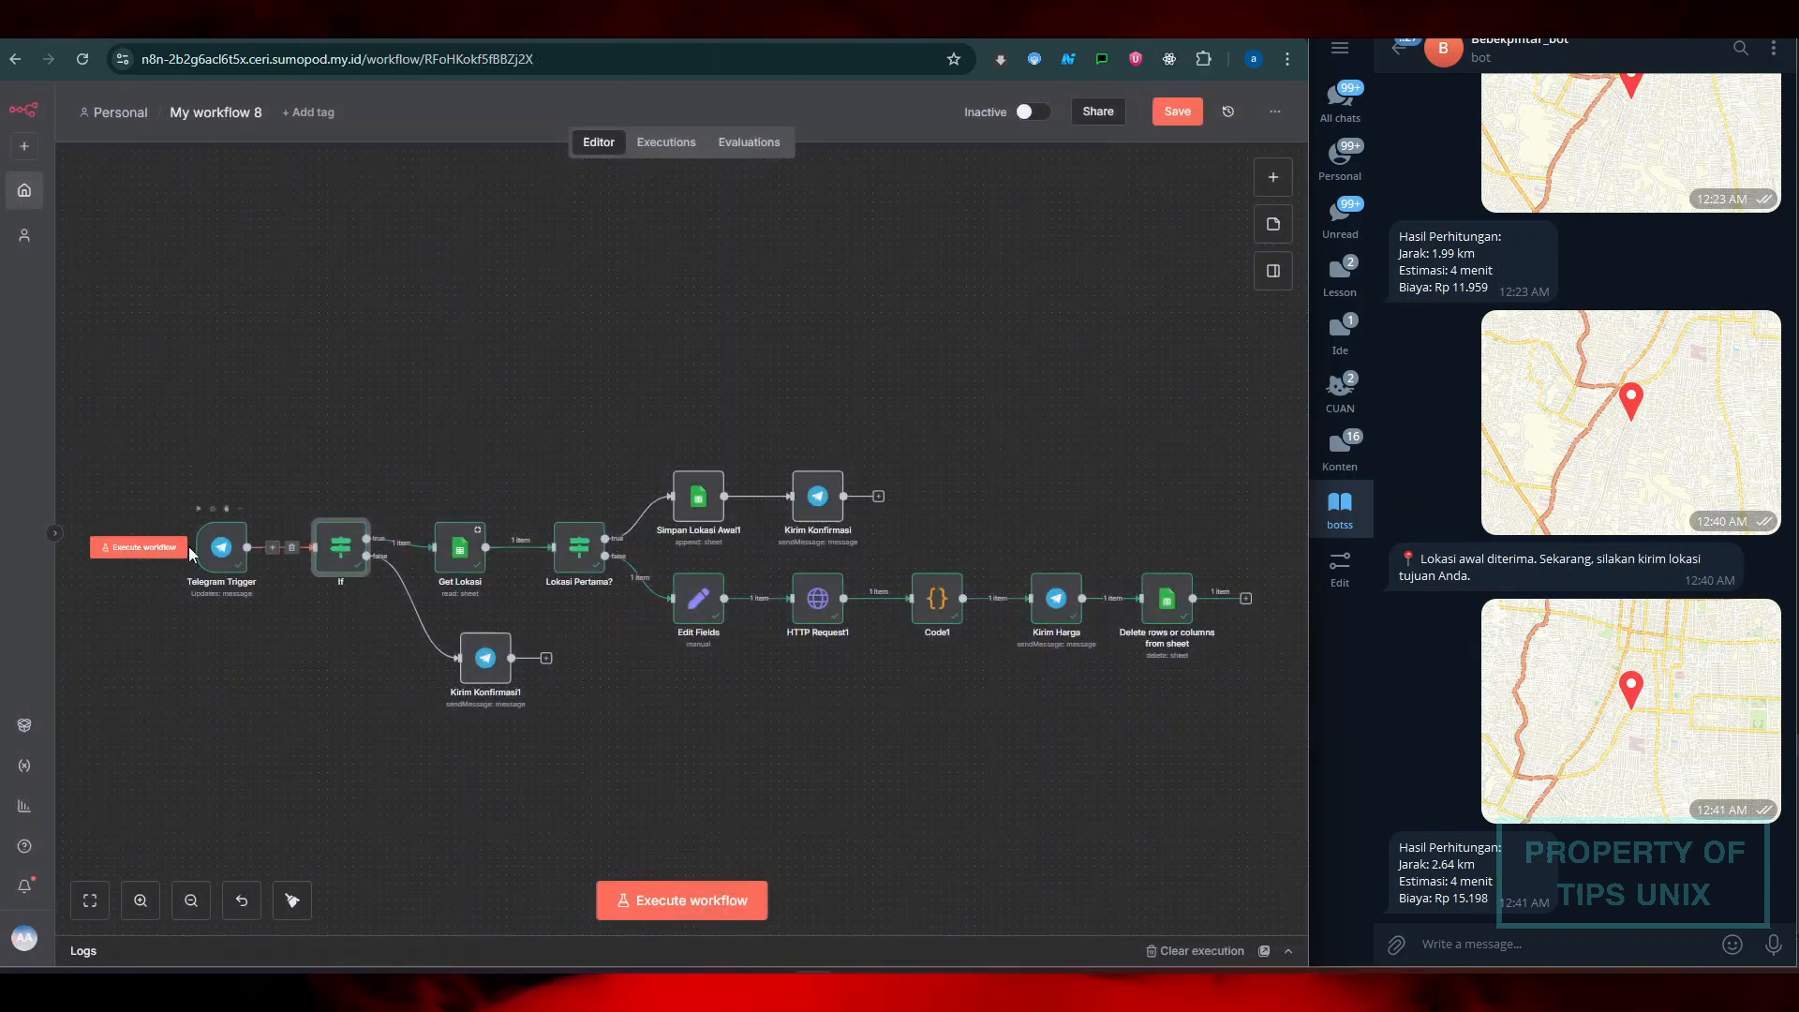
Execute the workflow and send the plain text message "dsd" to the Telegram bot to test the false branch
click(136, 549)
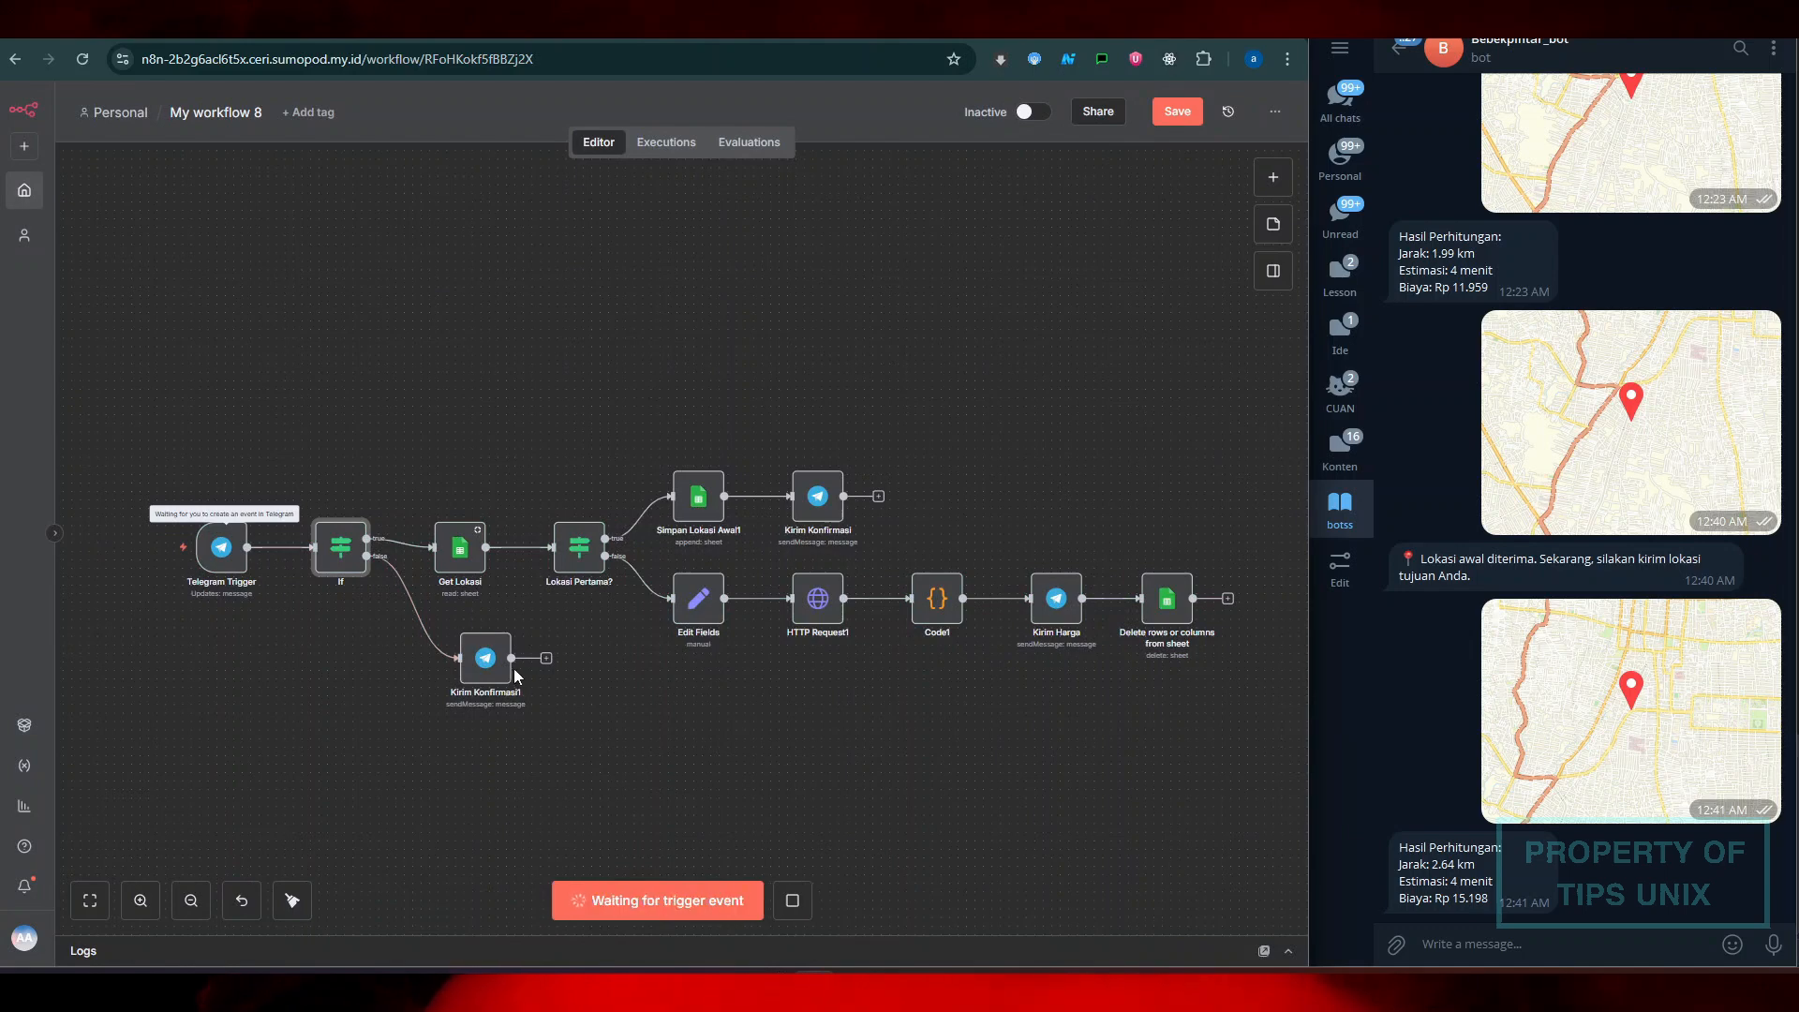
click(478, 661)
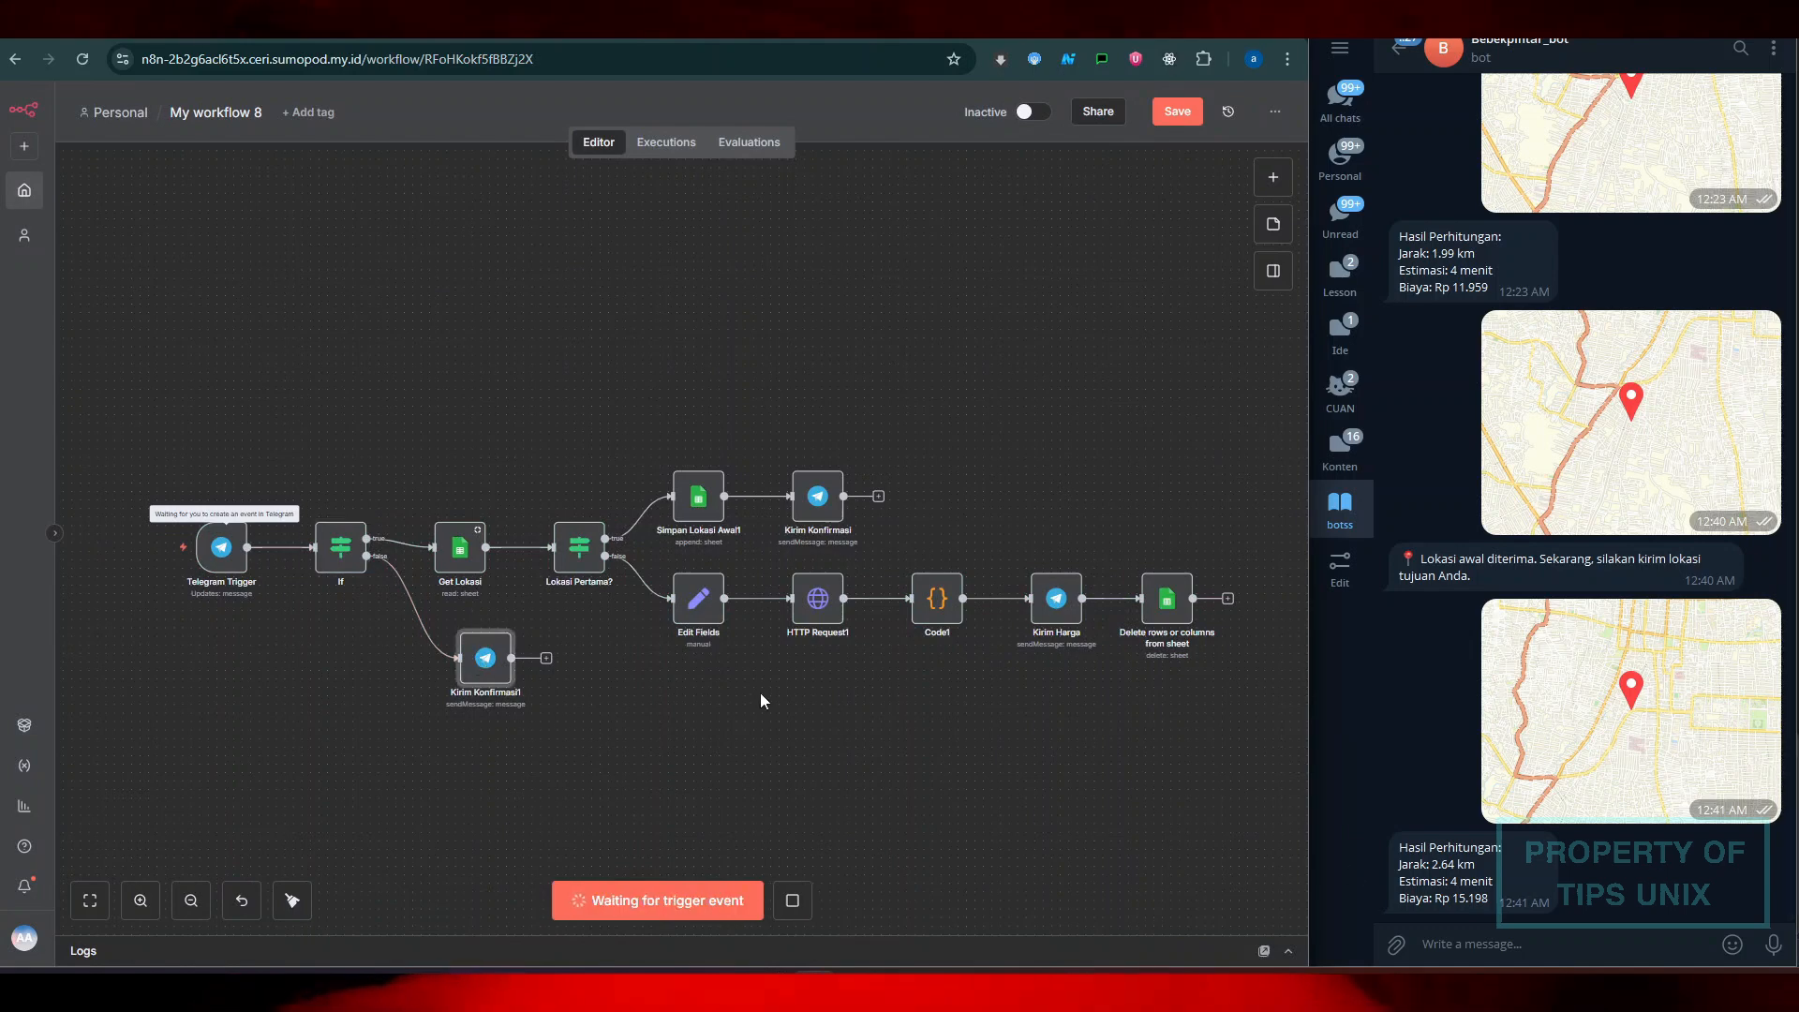
click(1629, 933)
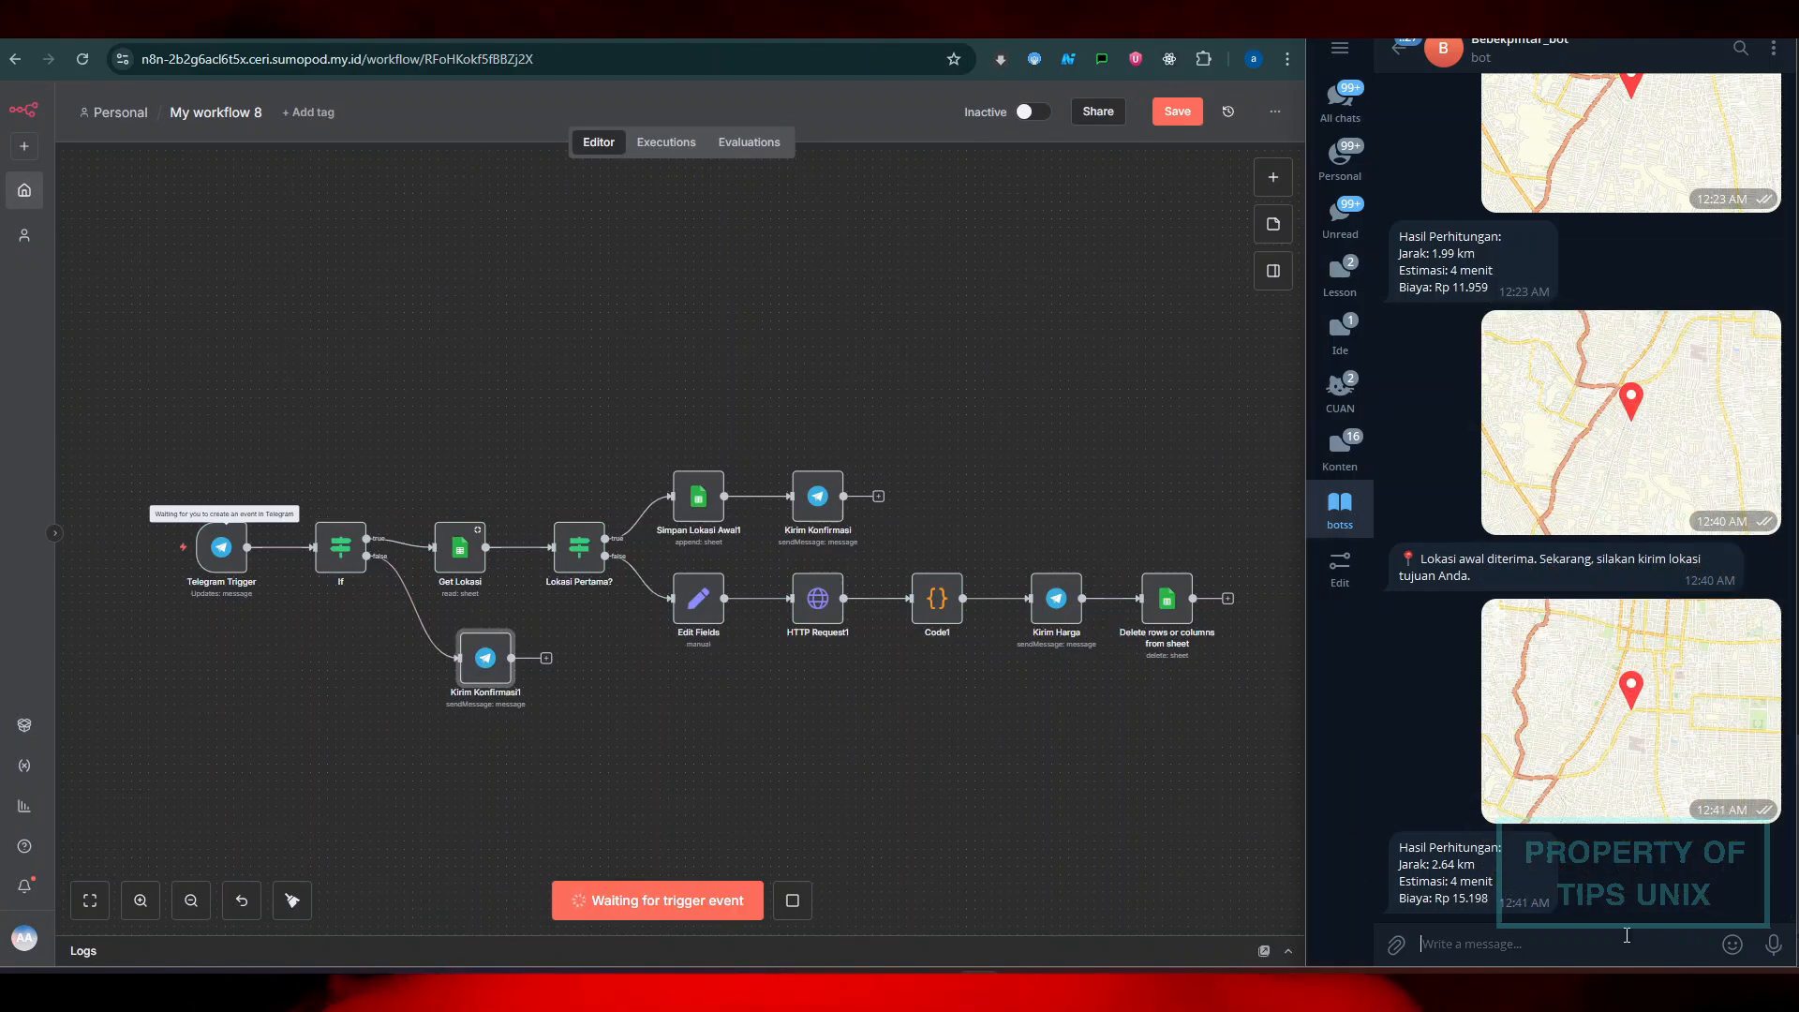
text(dsd)
key(Return)
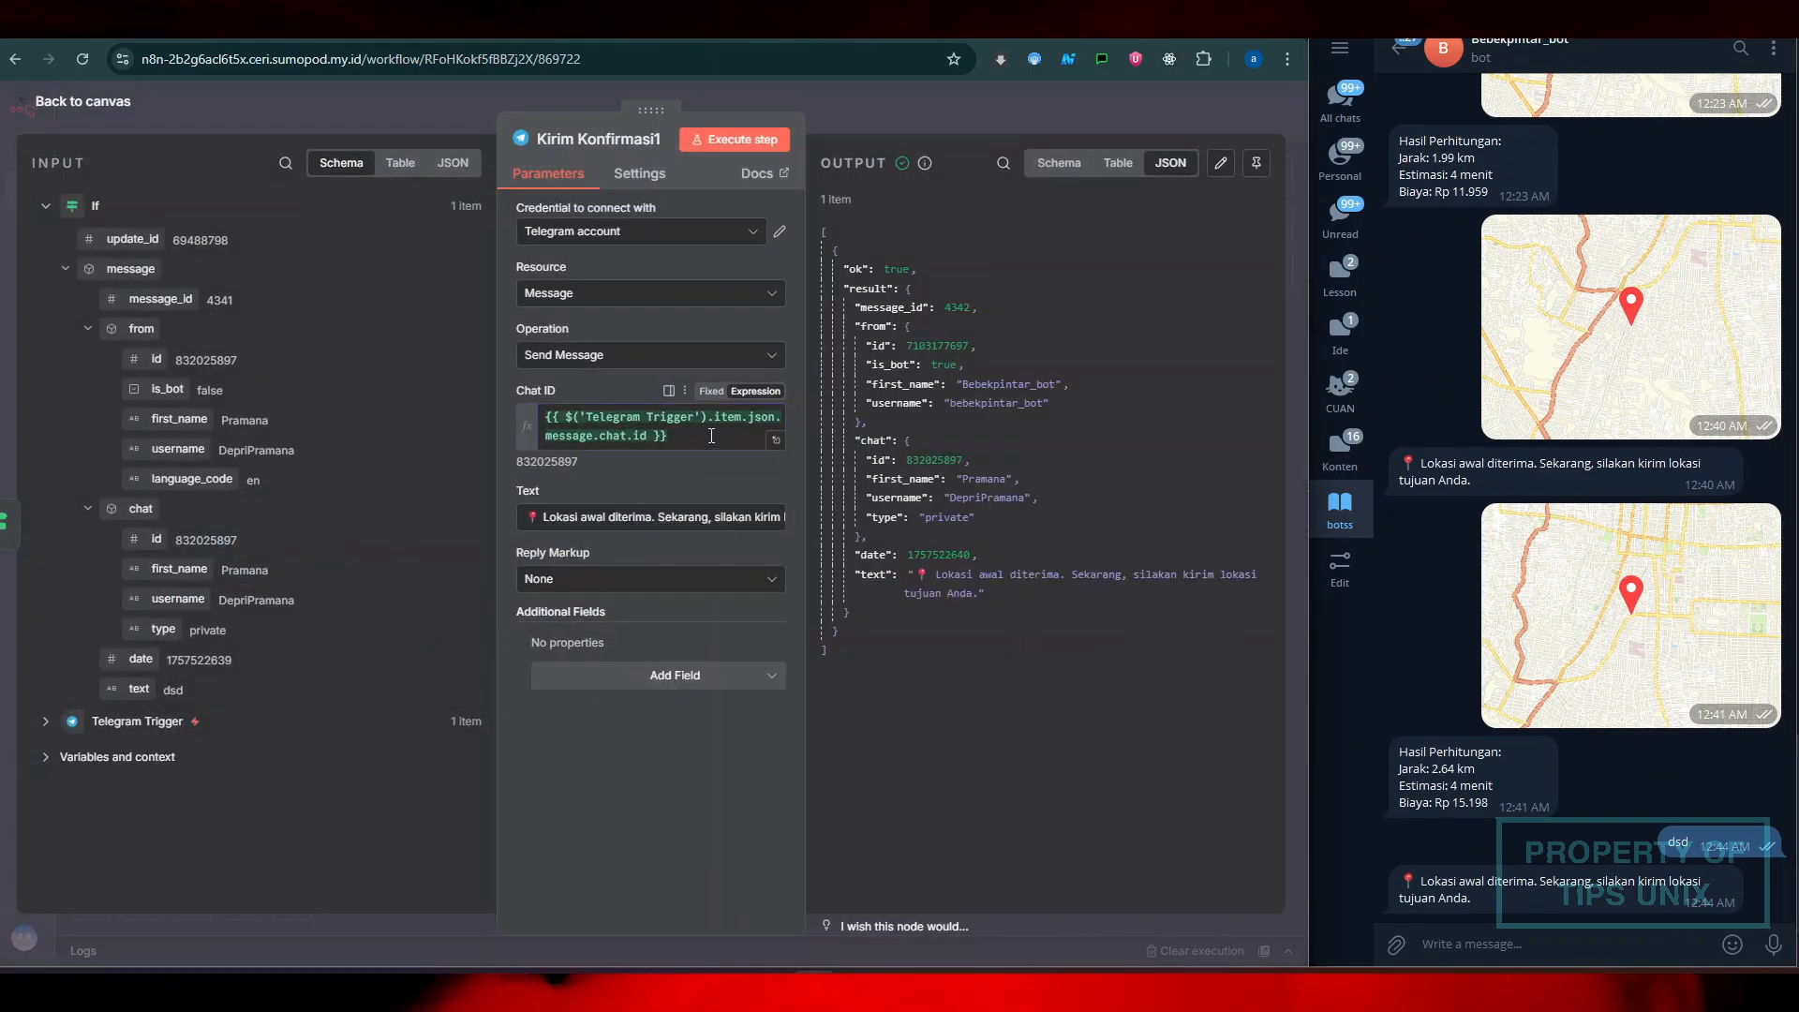
Set the message text of the duplicated confirmation node to "Chating biasa" and save the workflow
drag(712, 435, 535, 416)
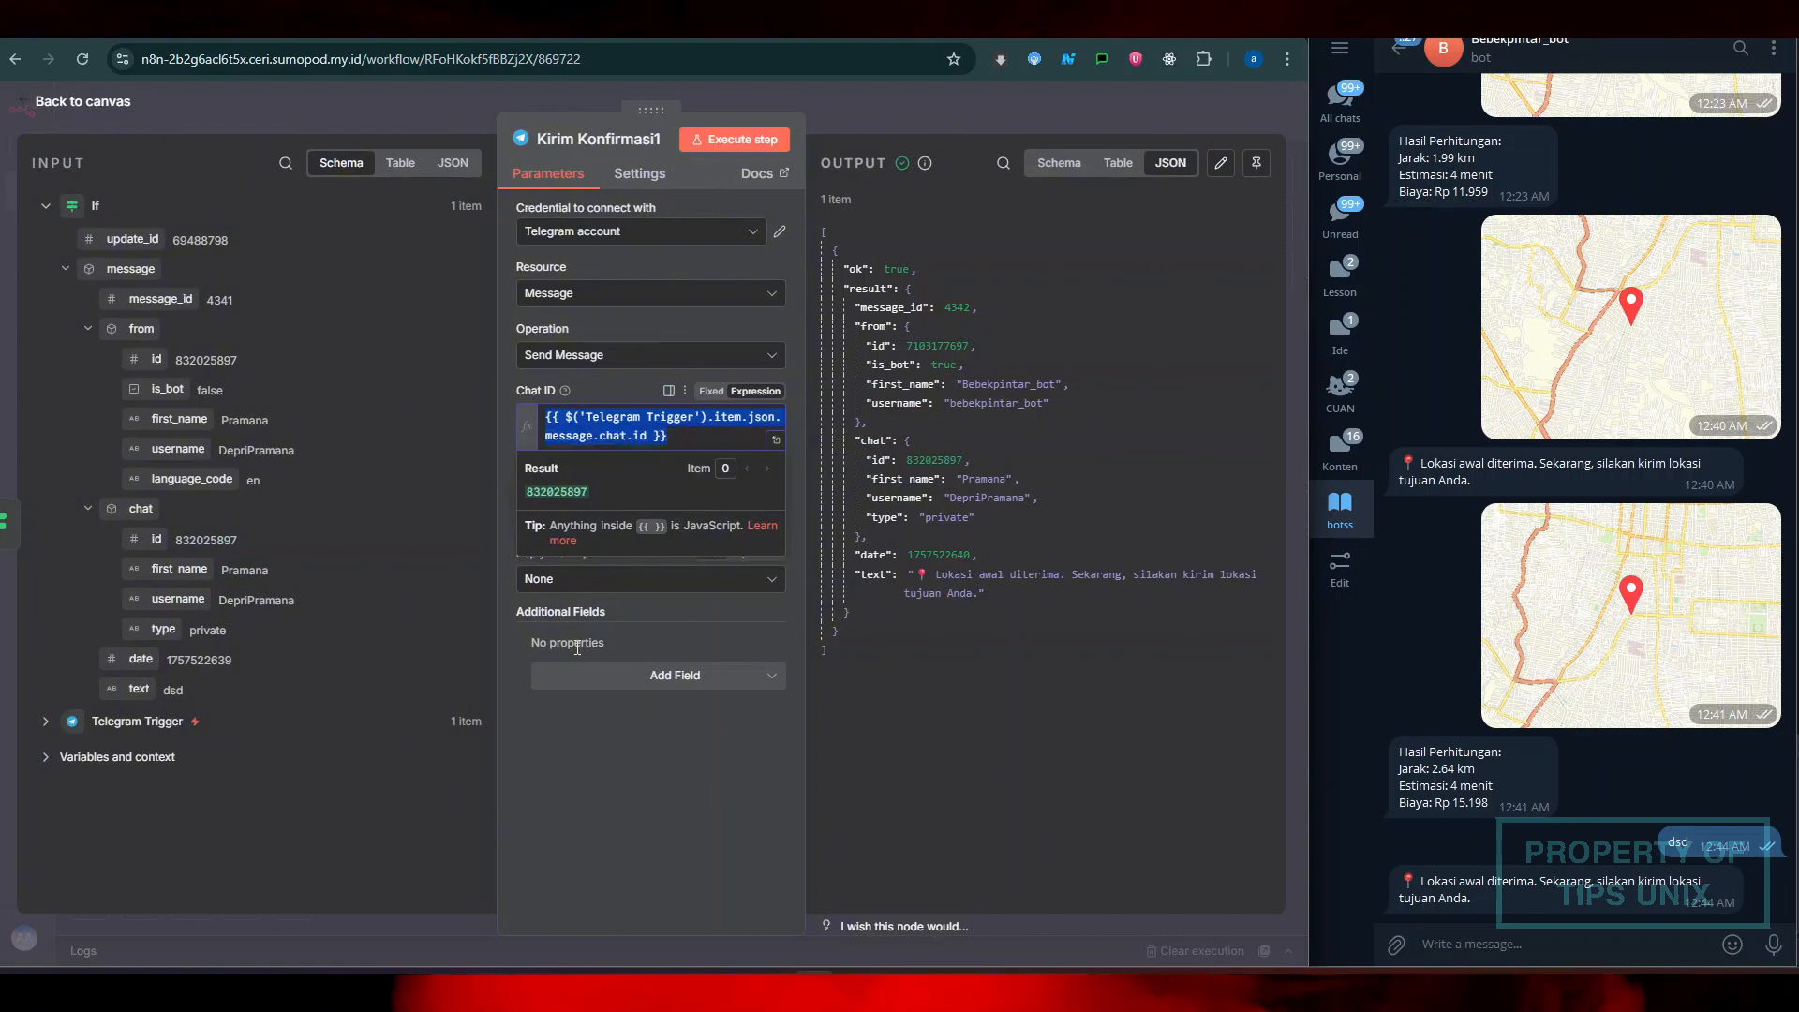
click(641, 743)
triple_click(639, 522)
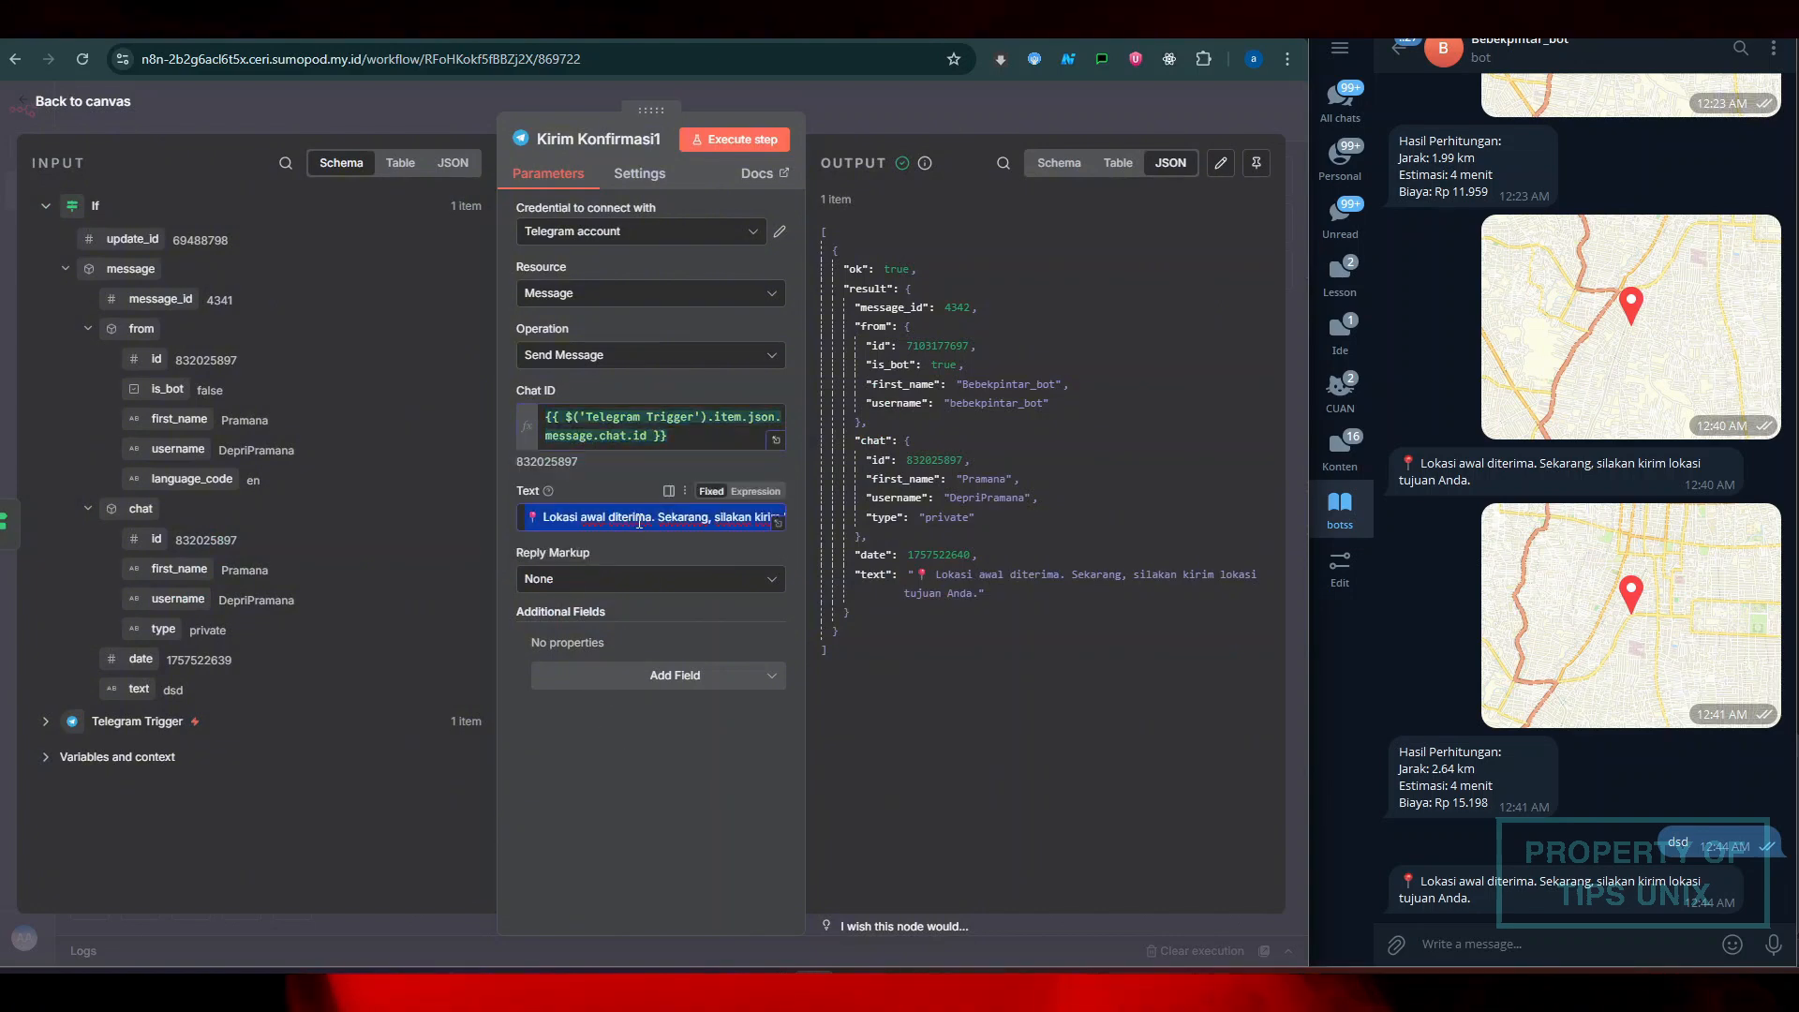
text(Chating biasa)
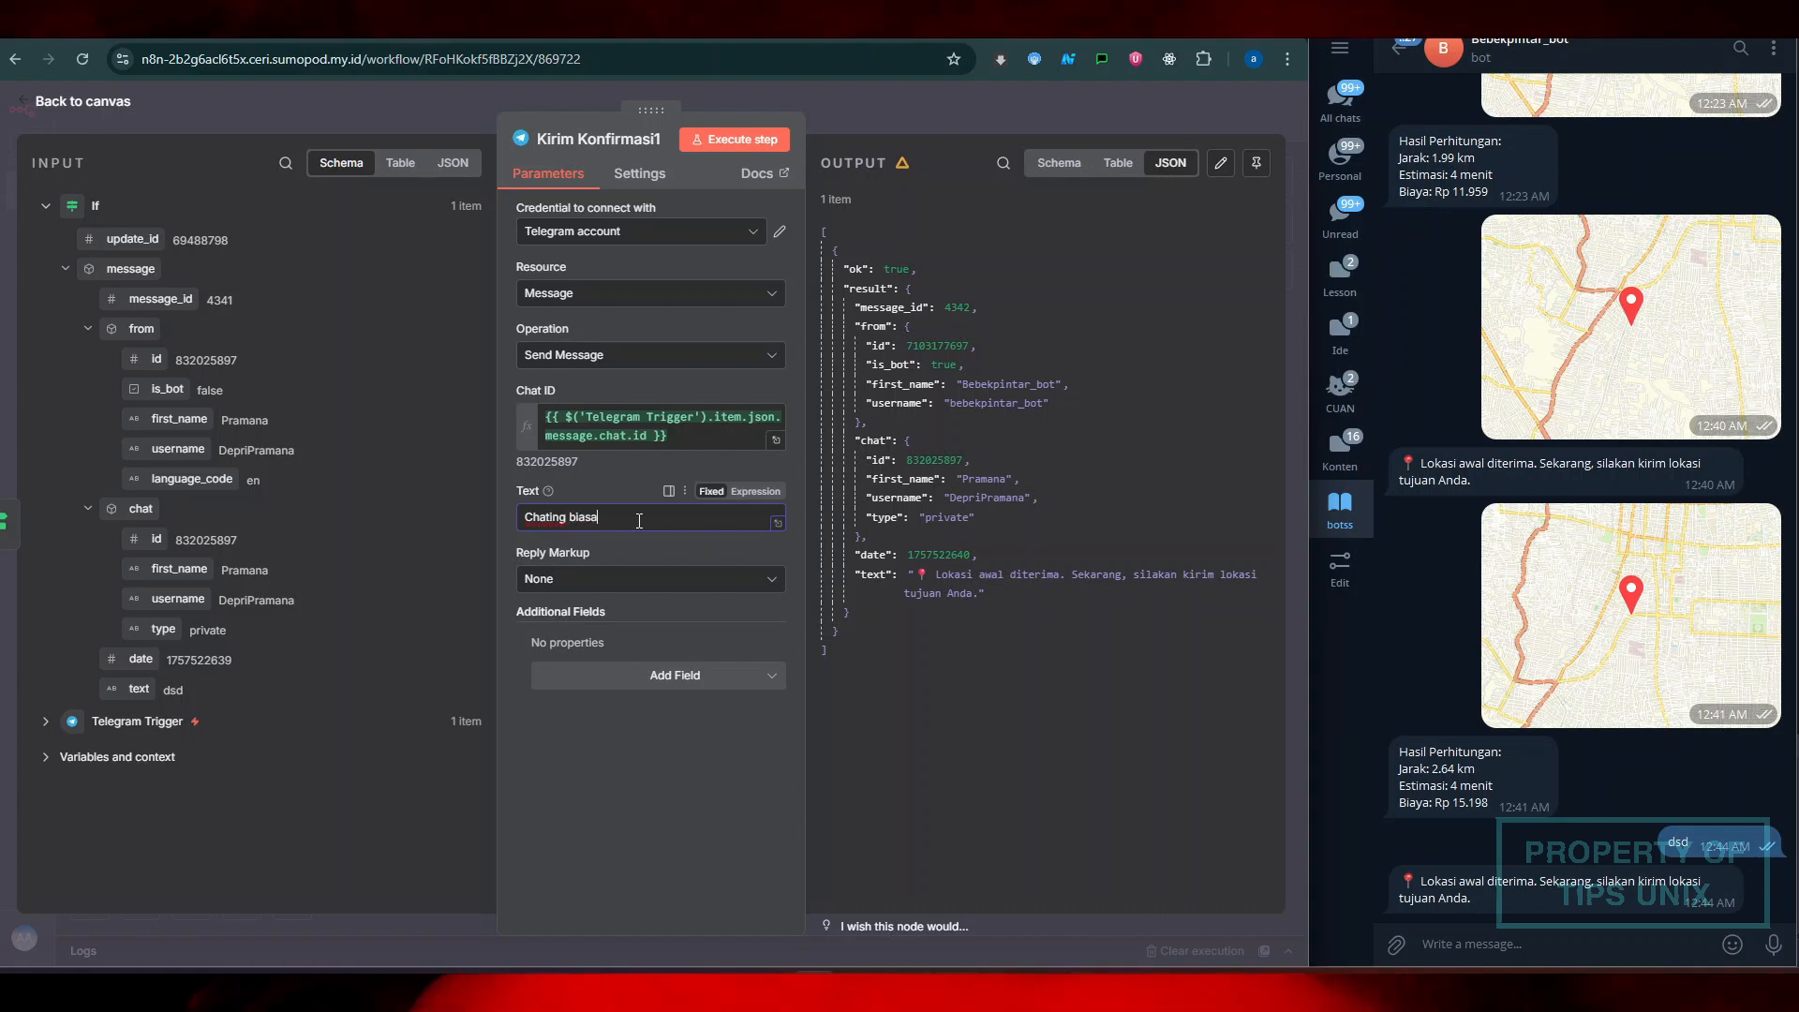
key(Escape)
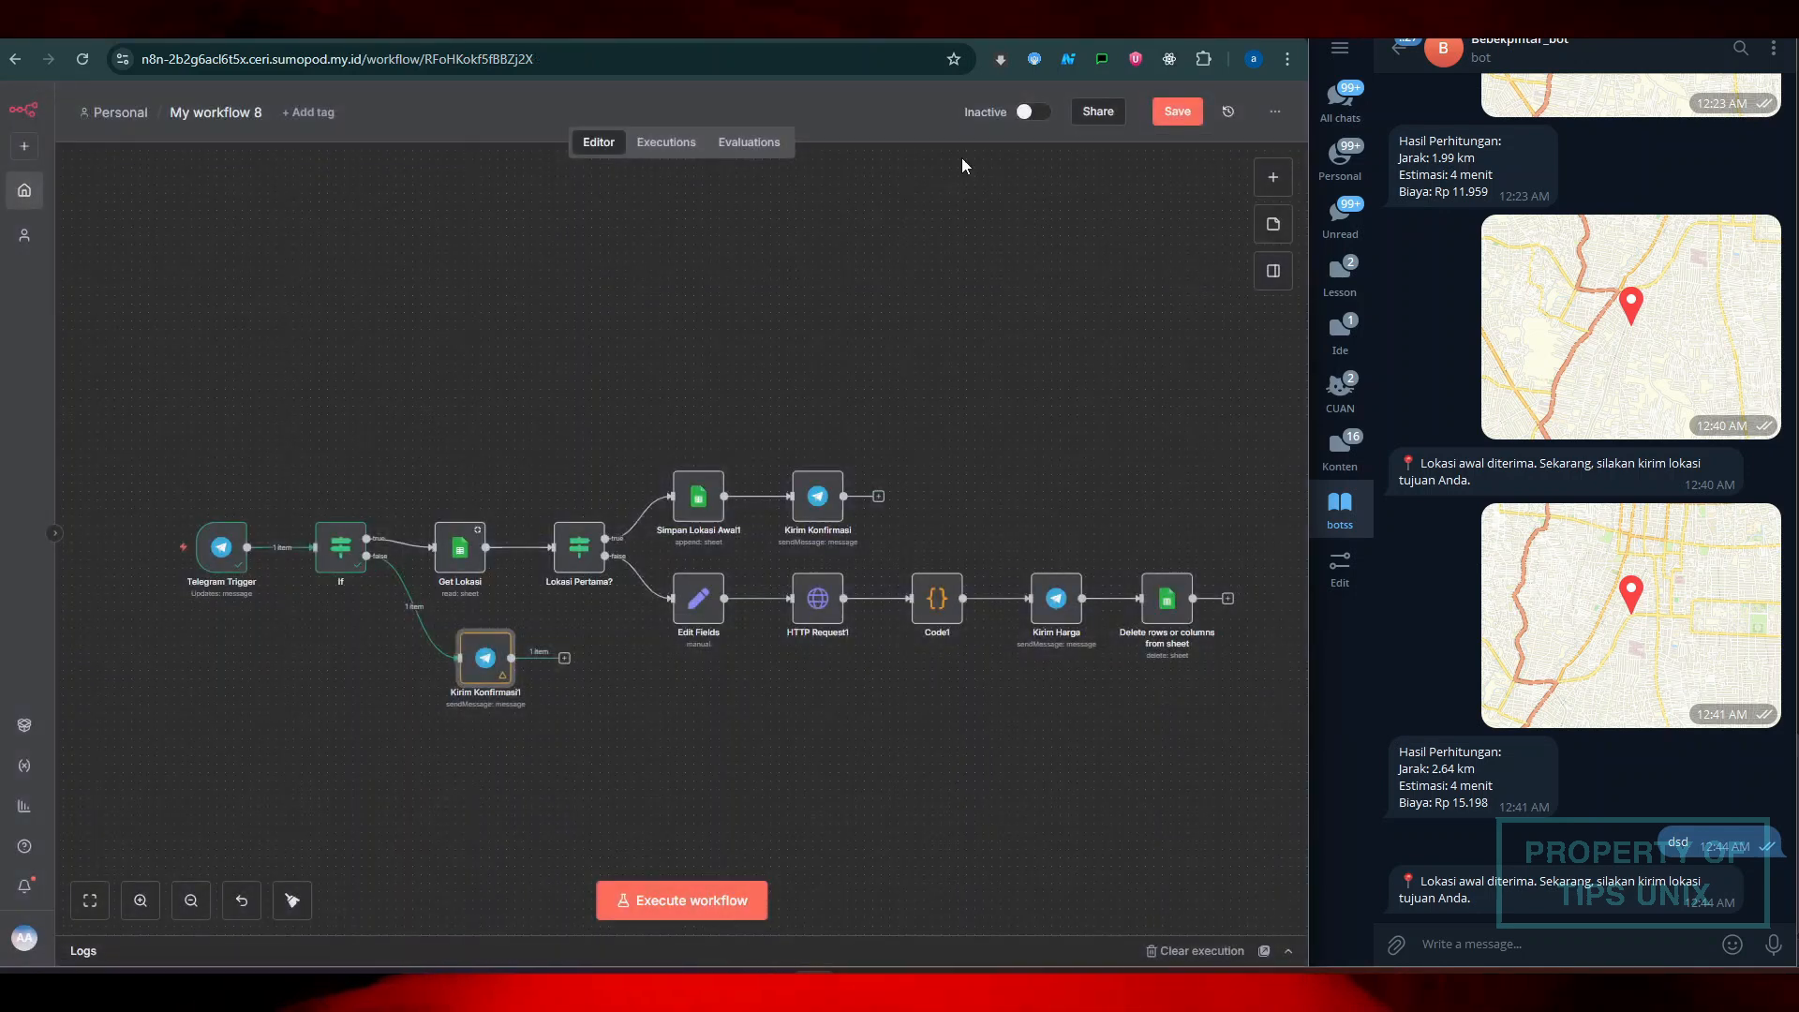
click(1176, 112)
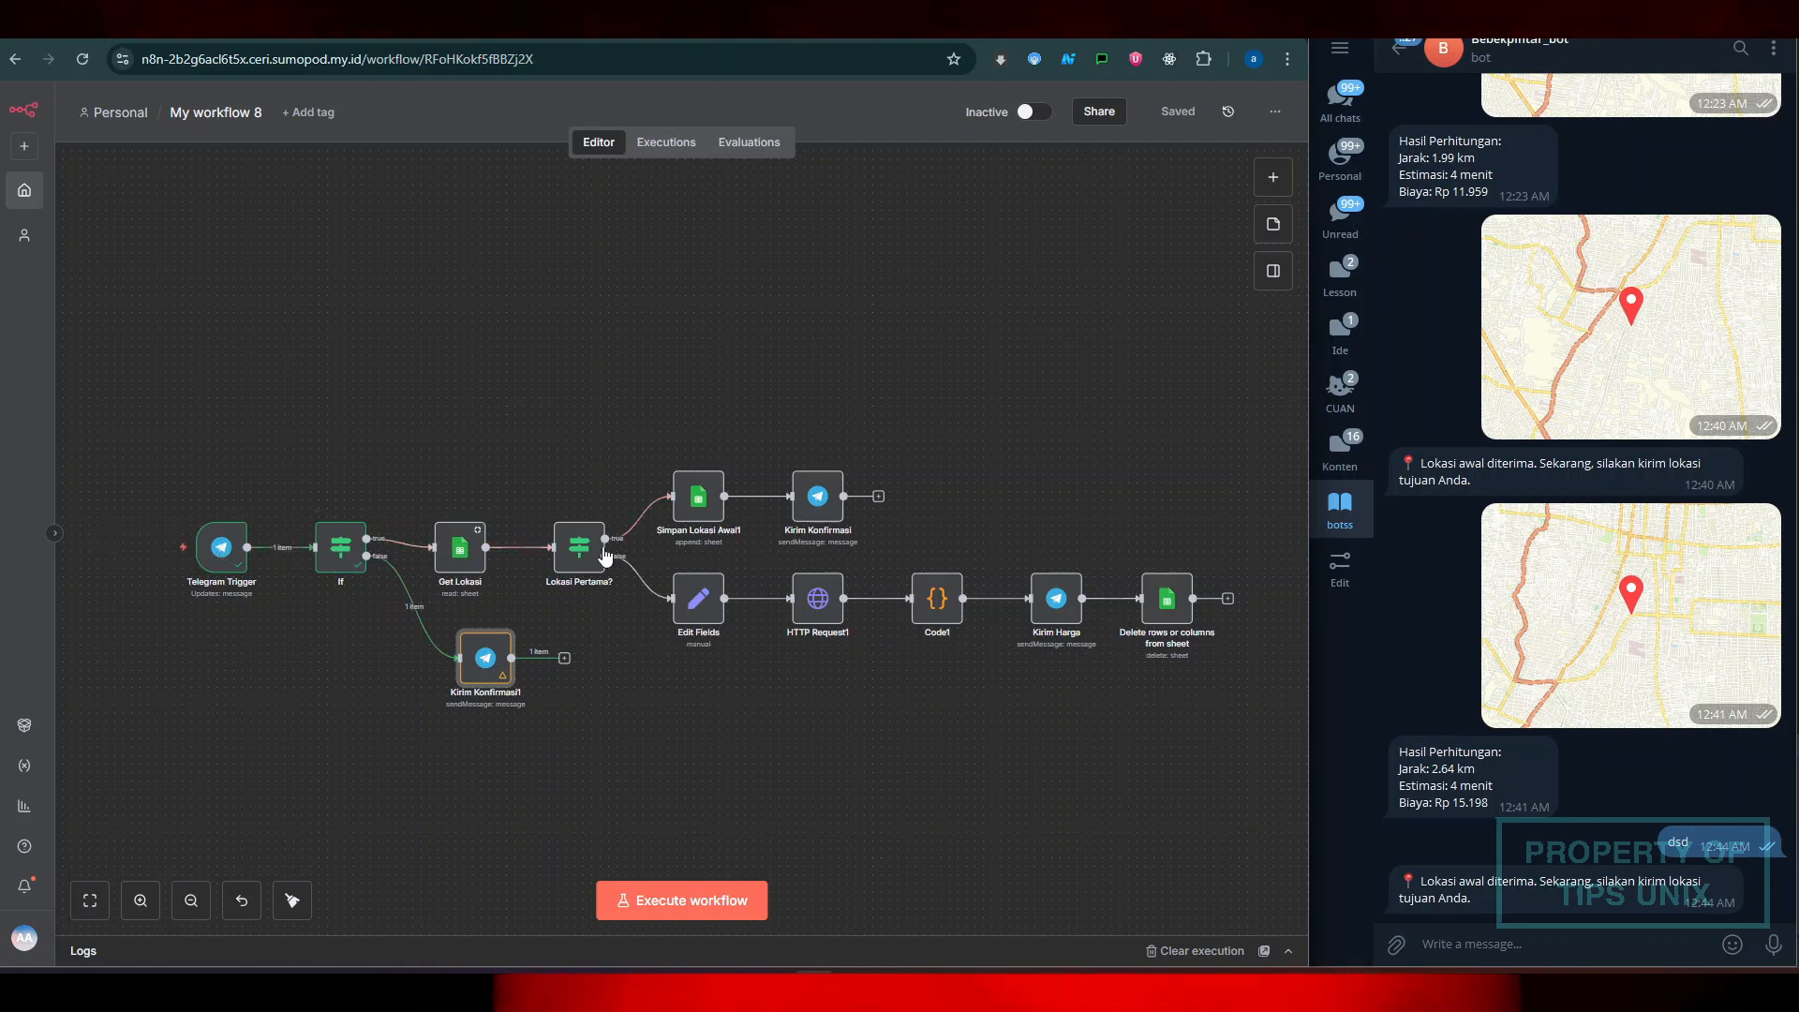
Examine the Get Lokasi node's row lookup settings and compare them with the columns of the location spreadsheet
click(470, 555)
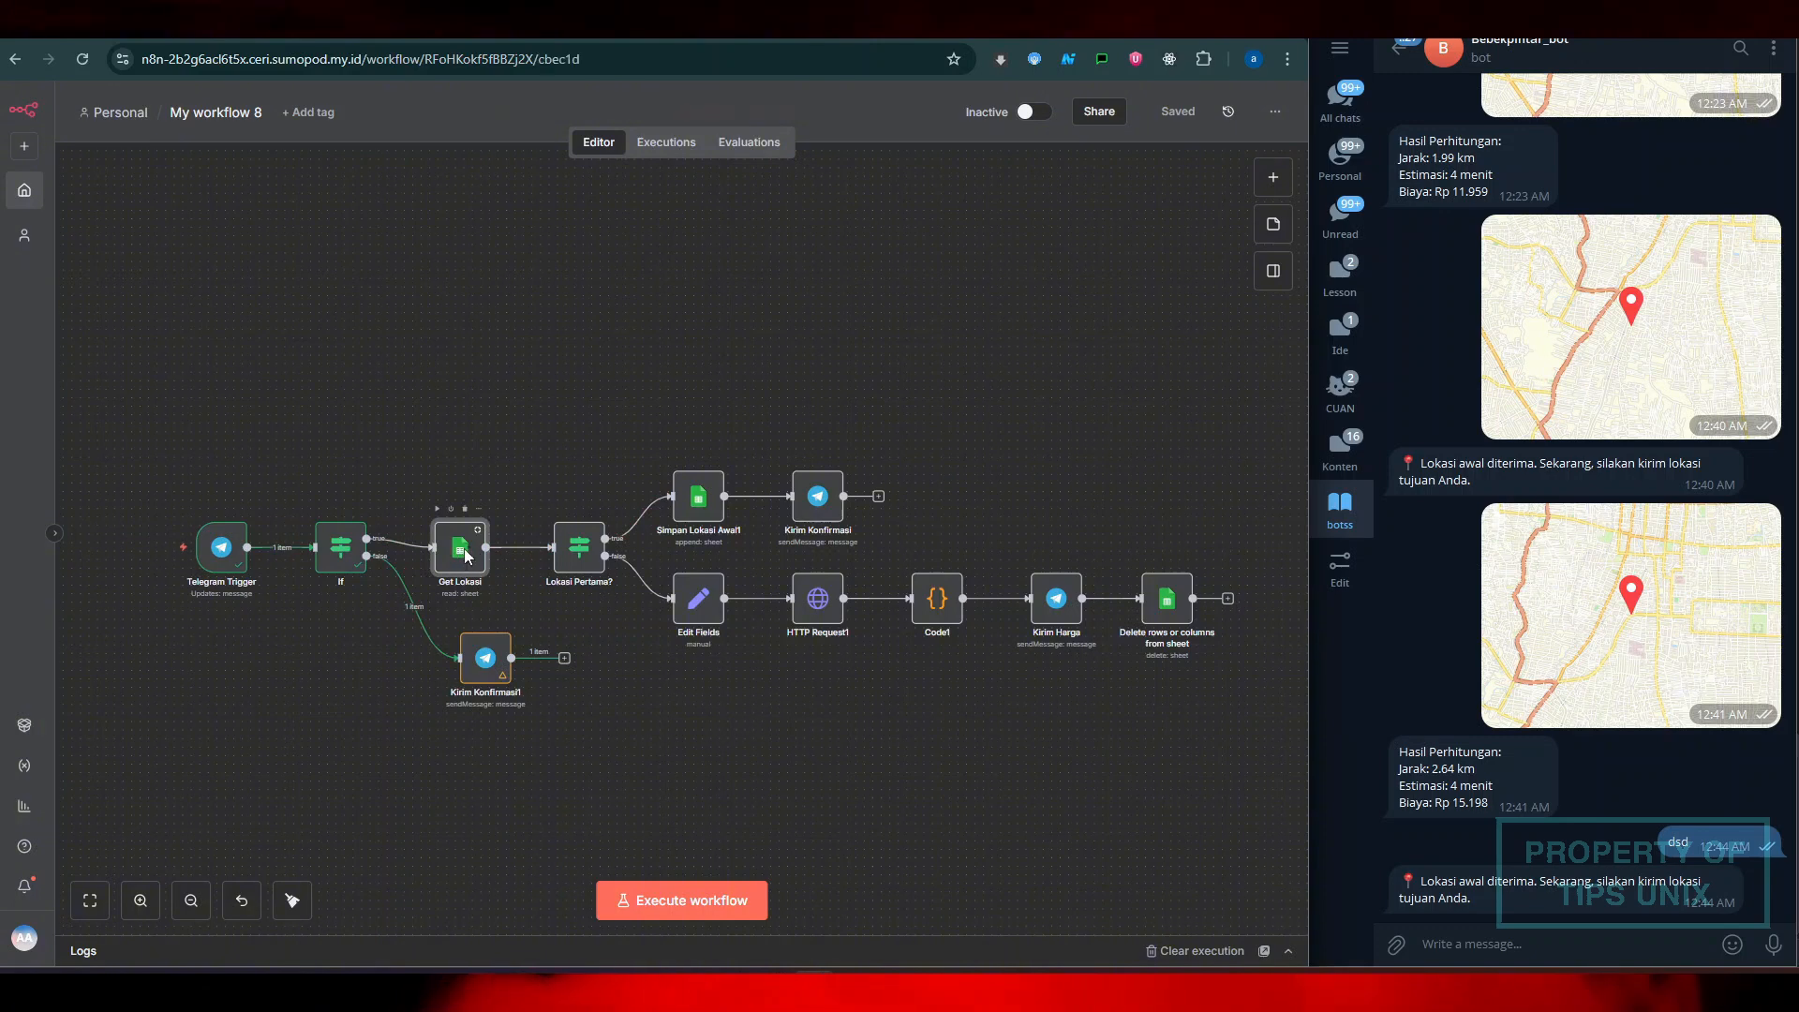
double_click(465, 556)
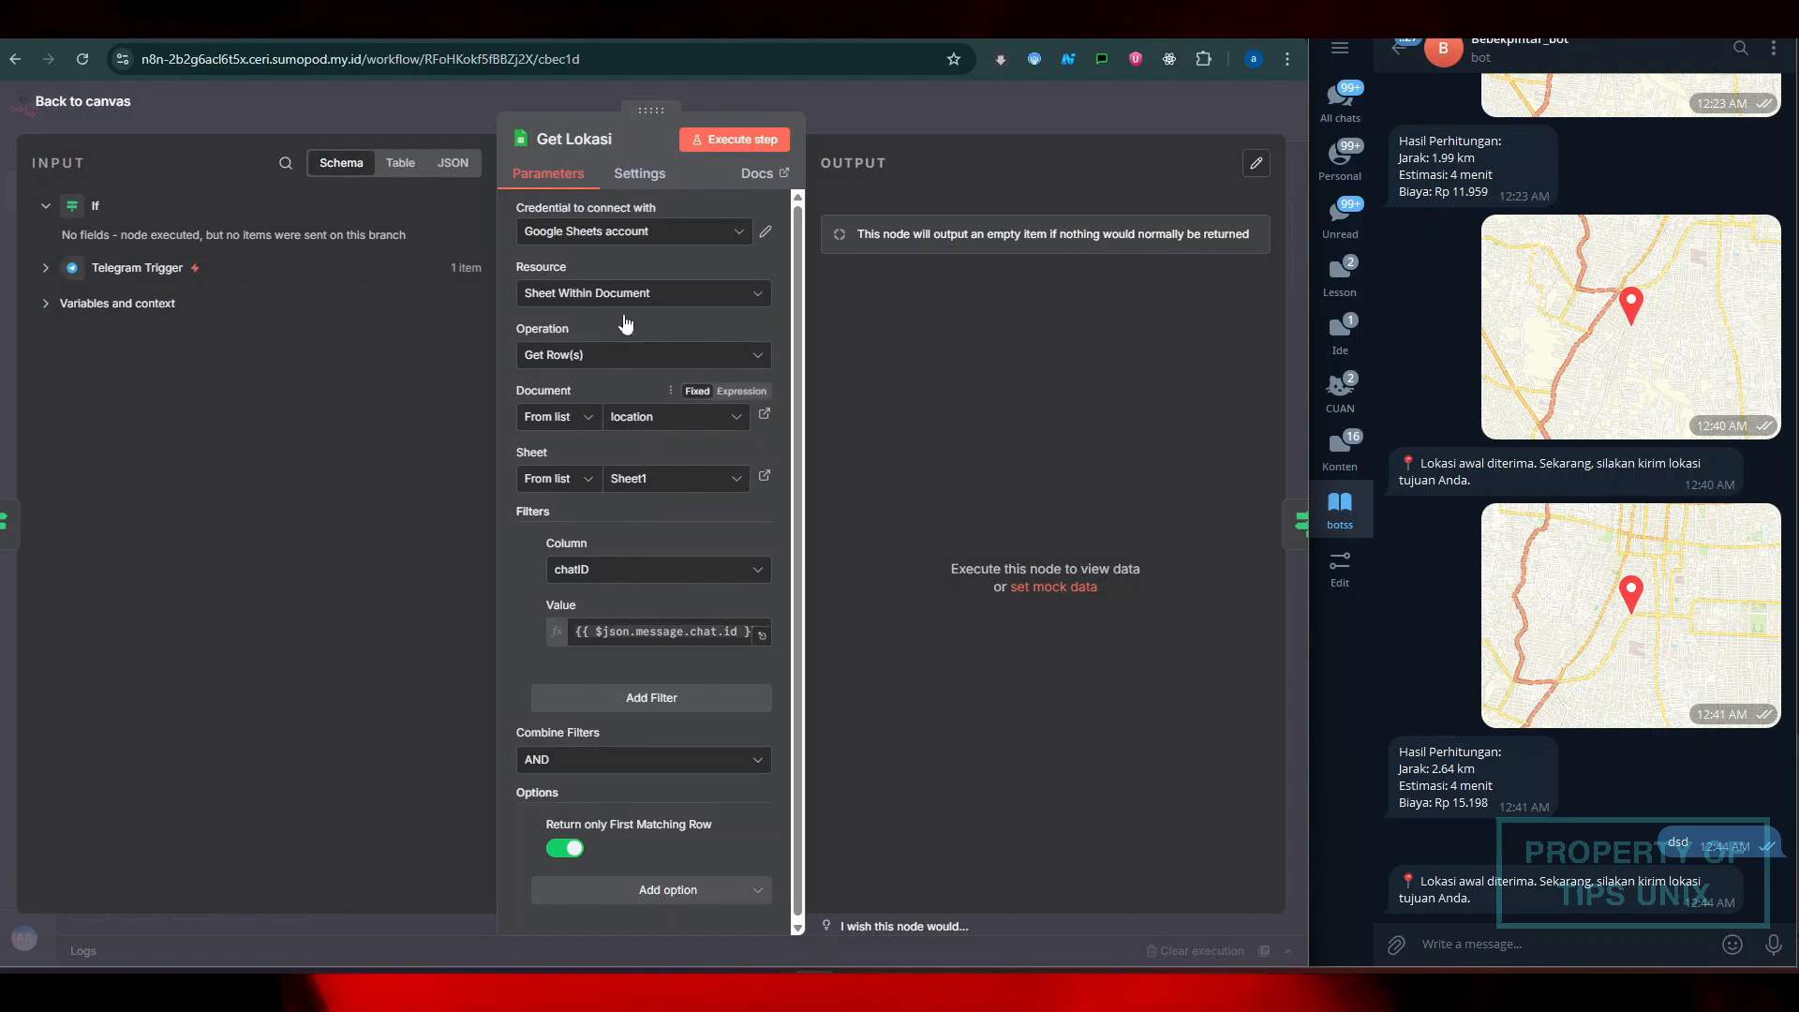
click(655, 29)
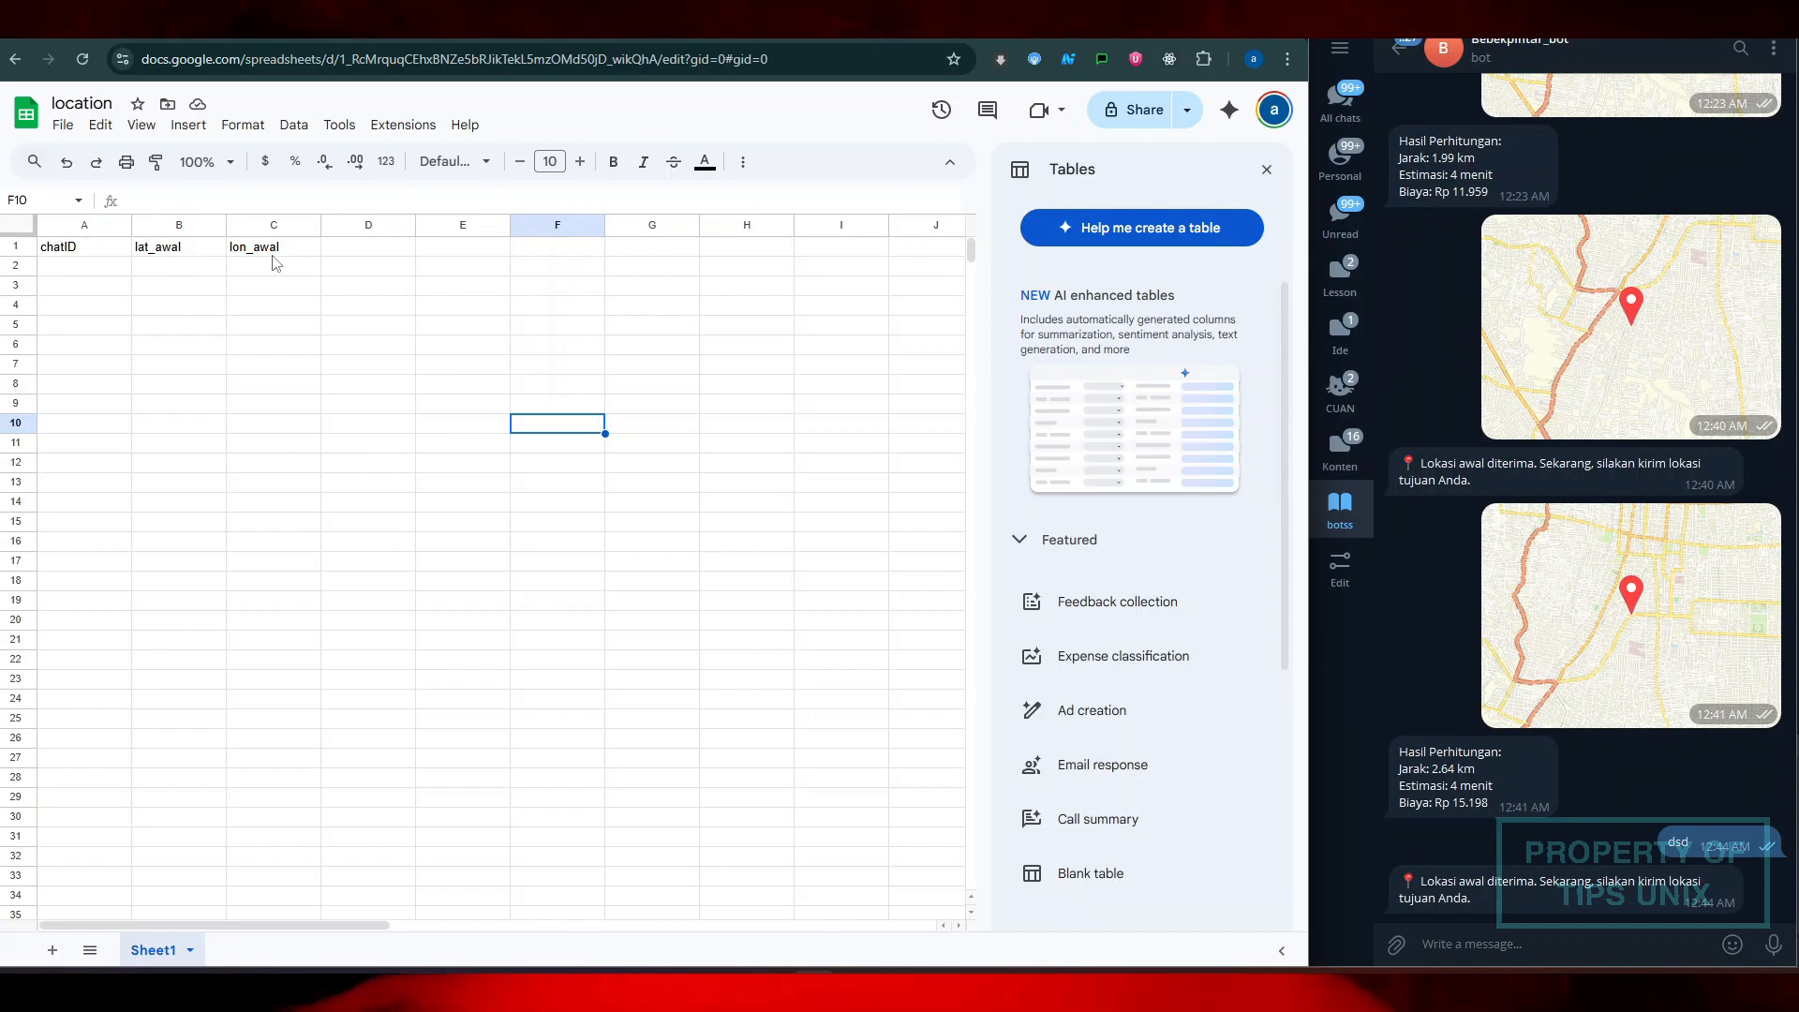
click(528, 28)
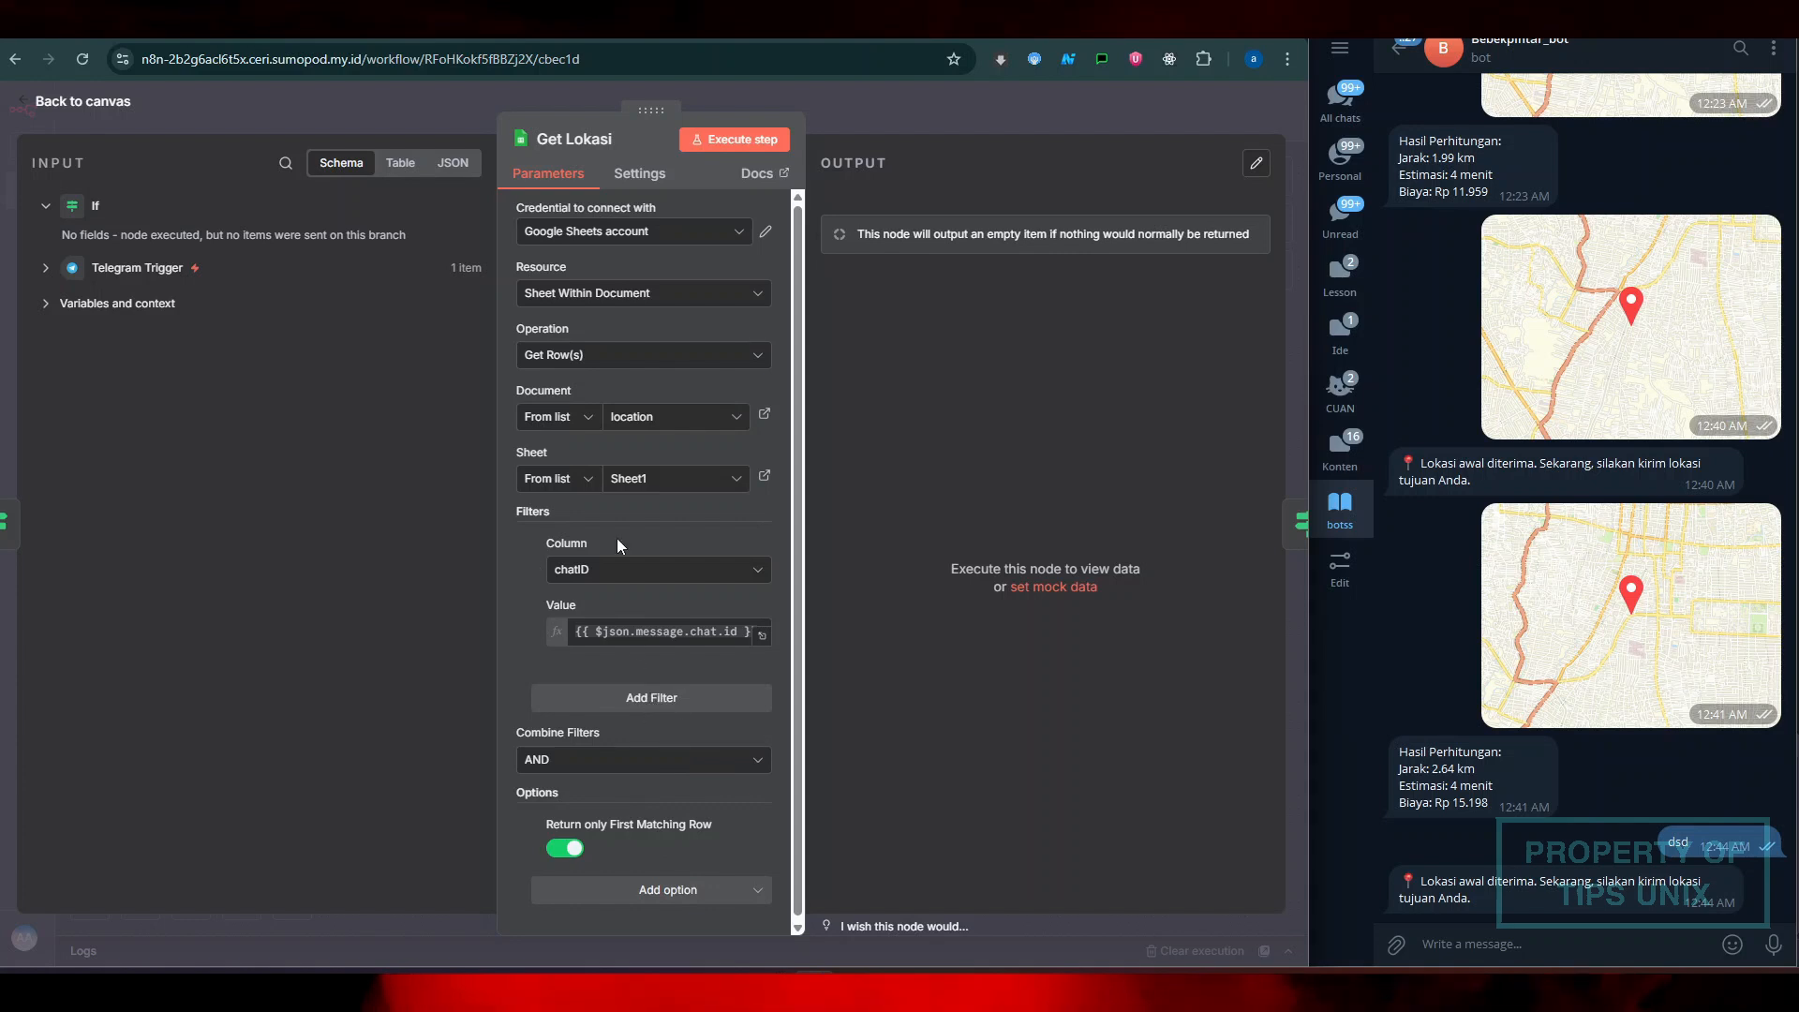
Check the Get Lokasi node's settings, particularly the Always Output Data option, and return to the canvas
click(641, 175)
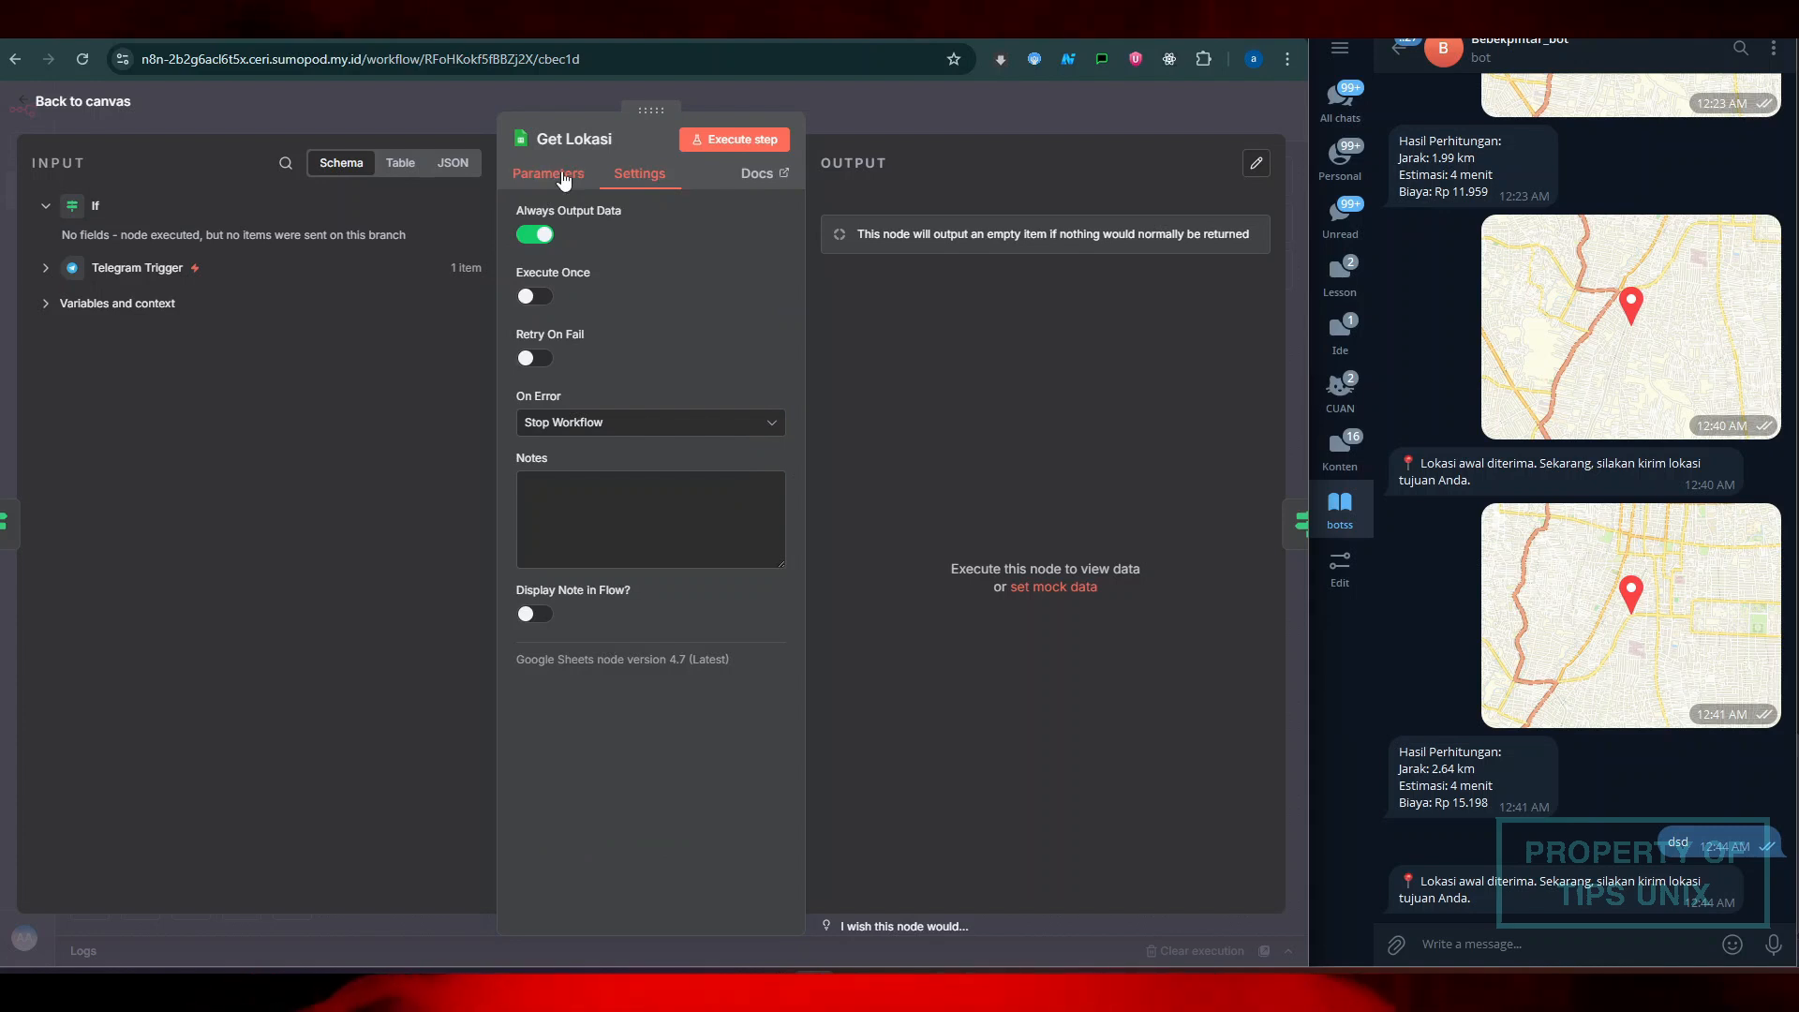
click(564, 180)
click(614, 178)
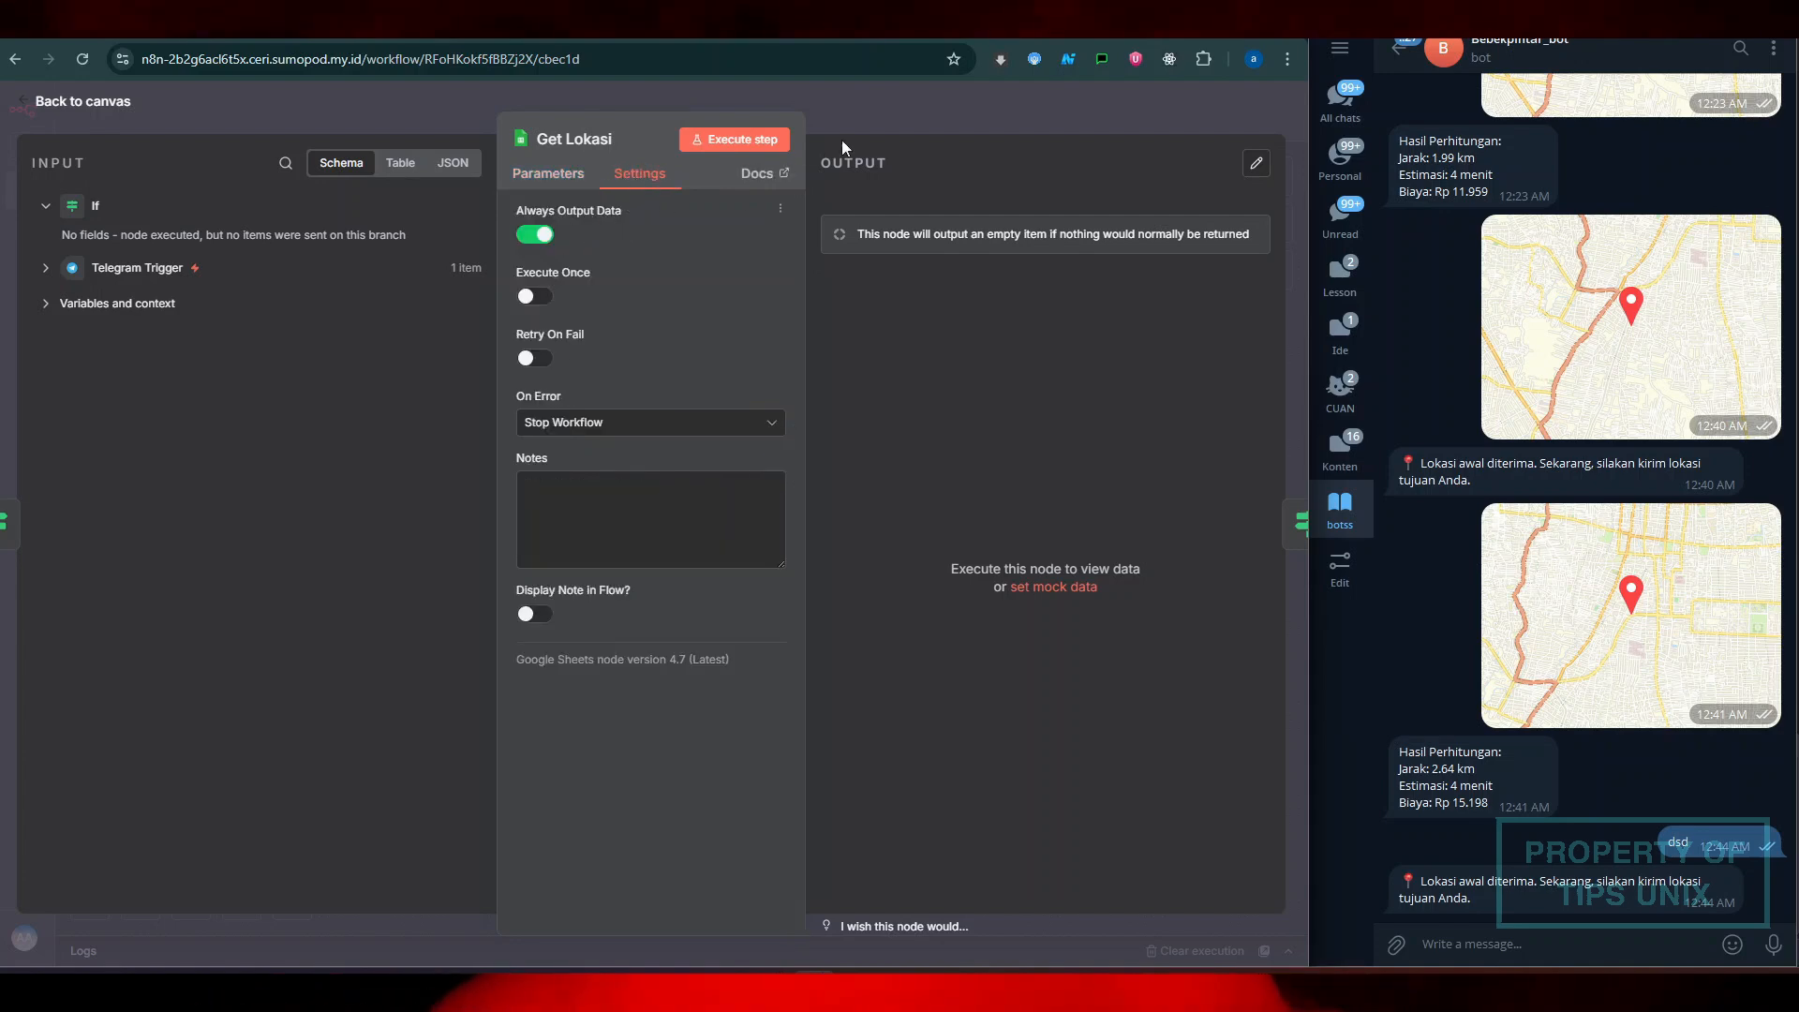
click(862, 118)
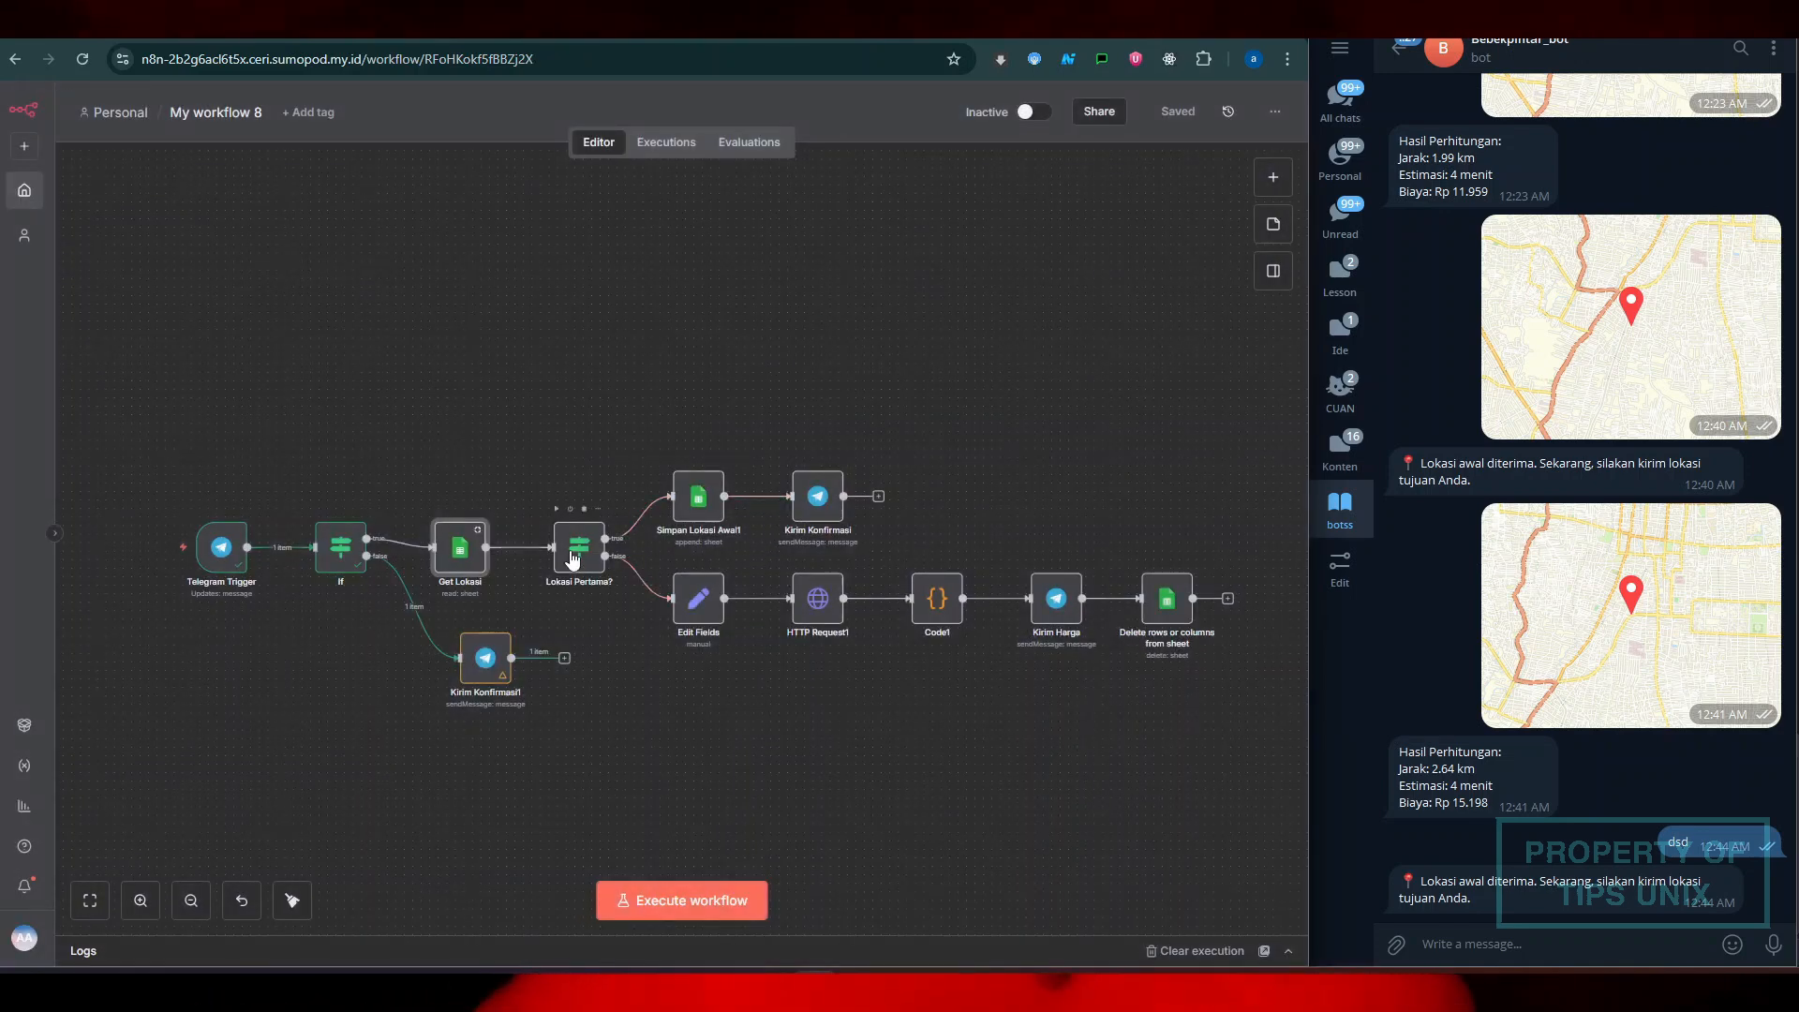
Examine the condition in the Lokasi Pertama? node that tests the chatID returned by Get Lokasi
double_click(574, 555)
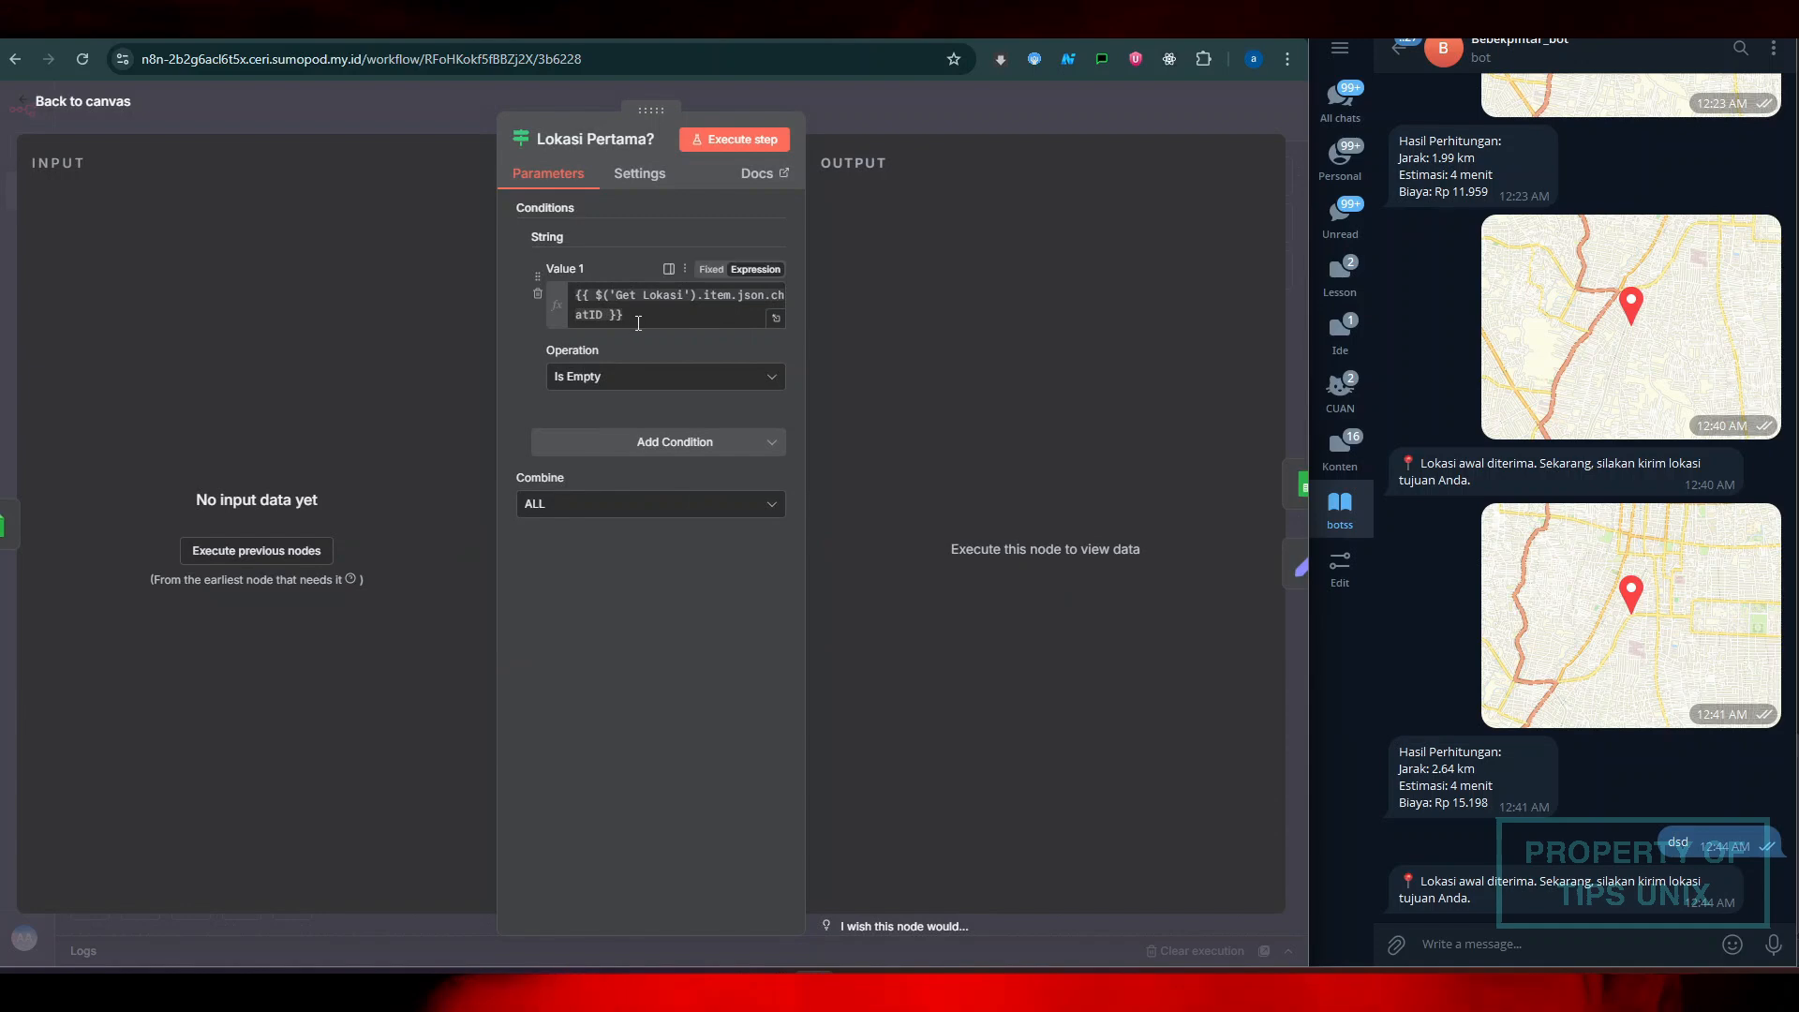
click(847, 124)
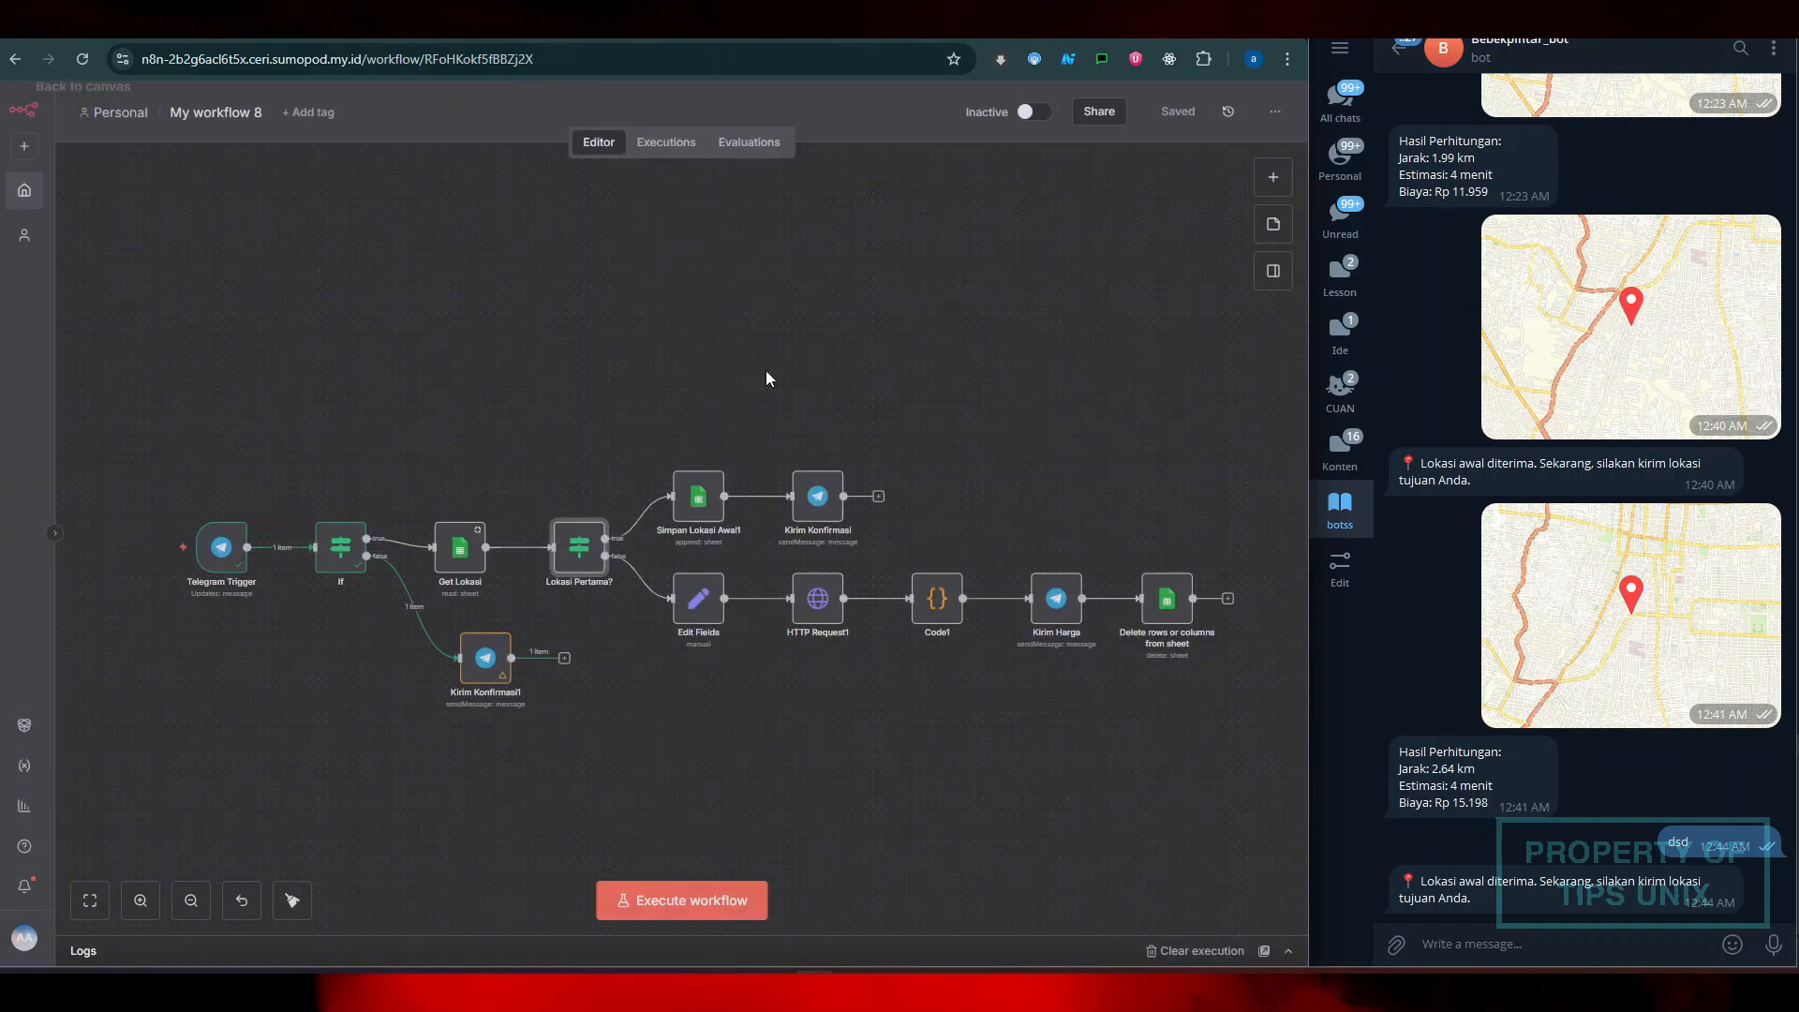
double_click(577, 555)
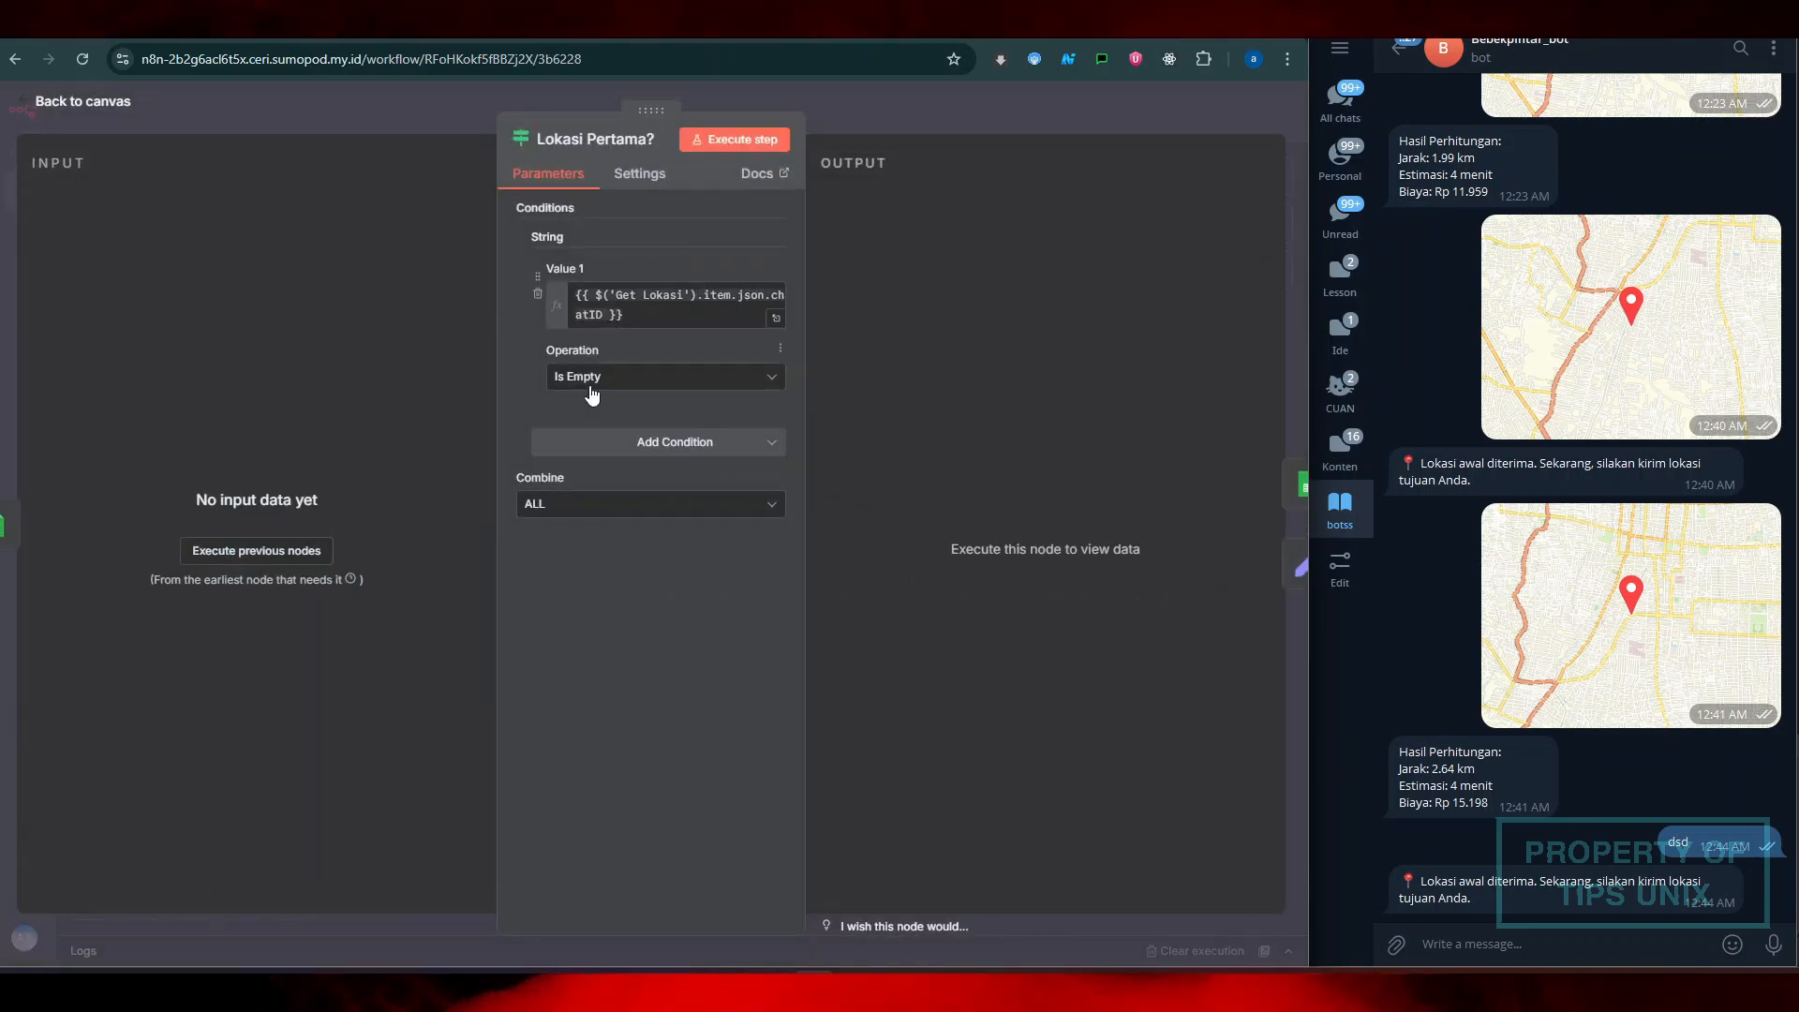
click(877, 121)
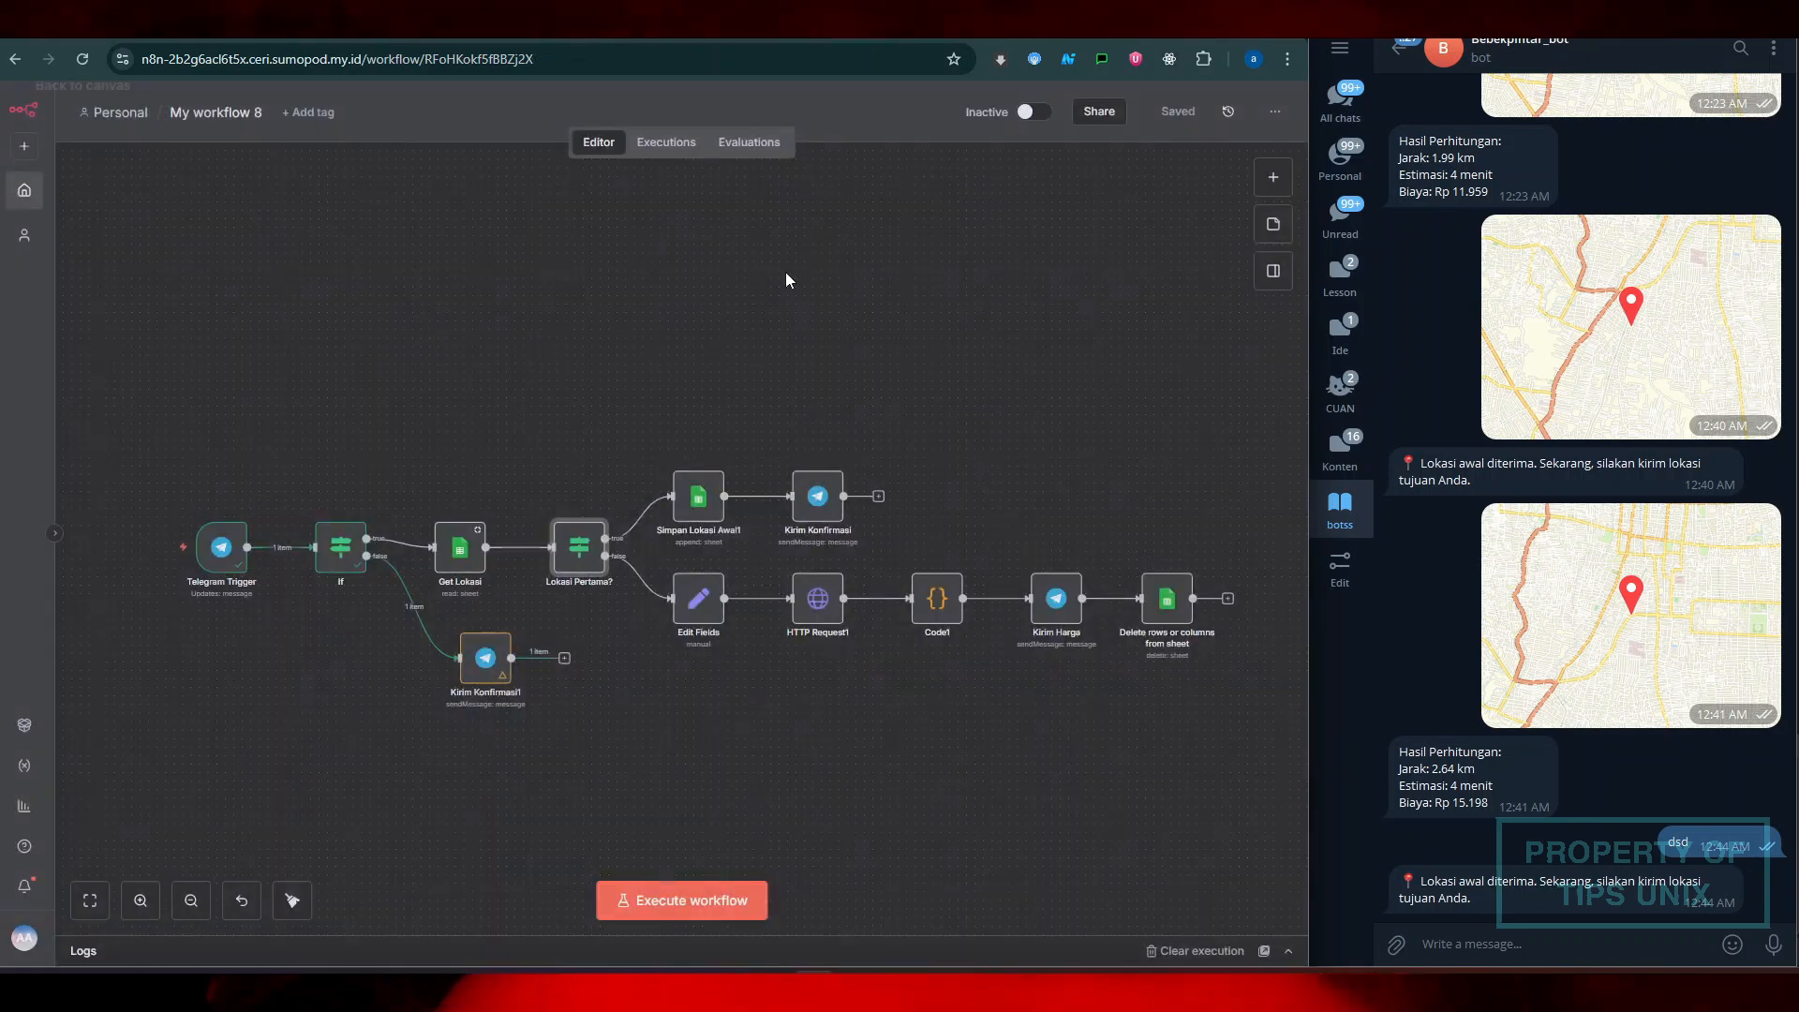
Review how the Simpan Lokasi Awal1 node maps the chat ID and starting coordinates to the location sheet's columns
click(695, 513)
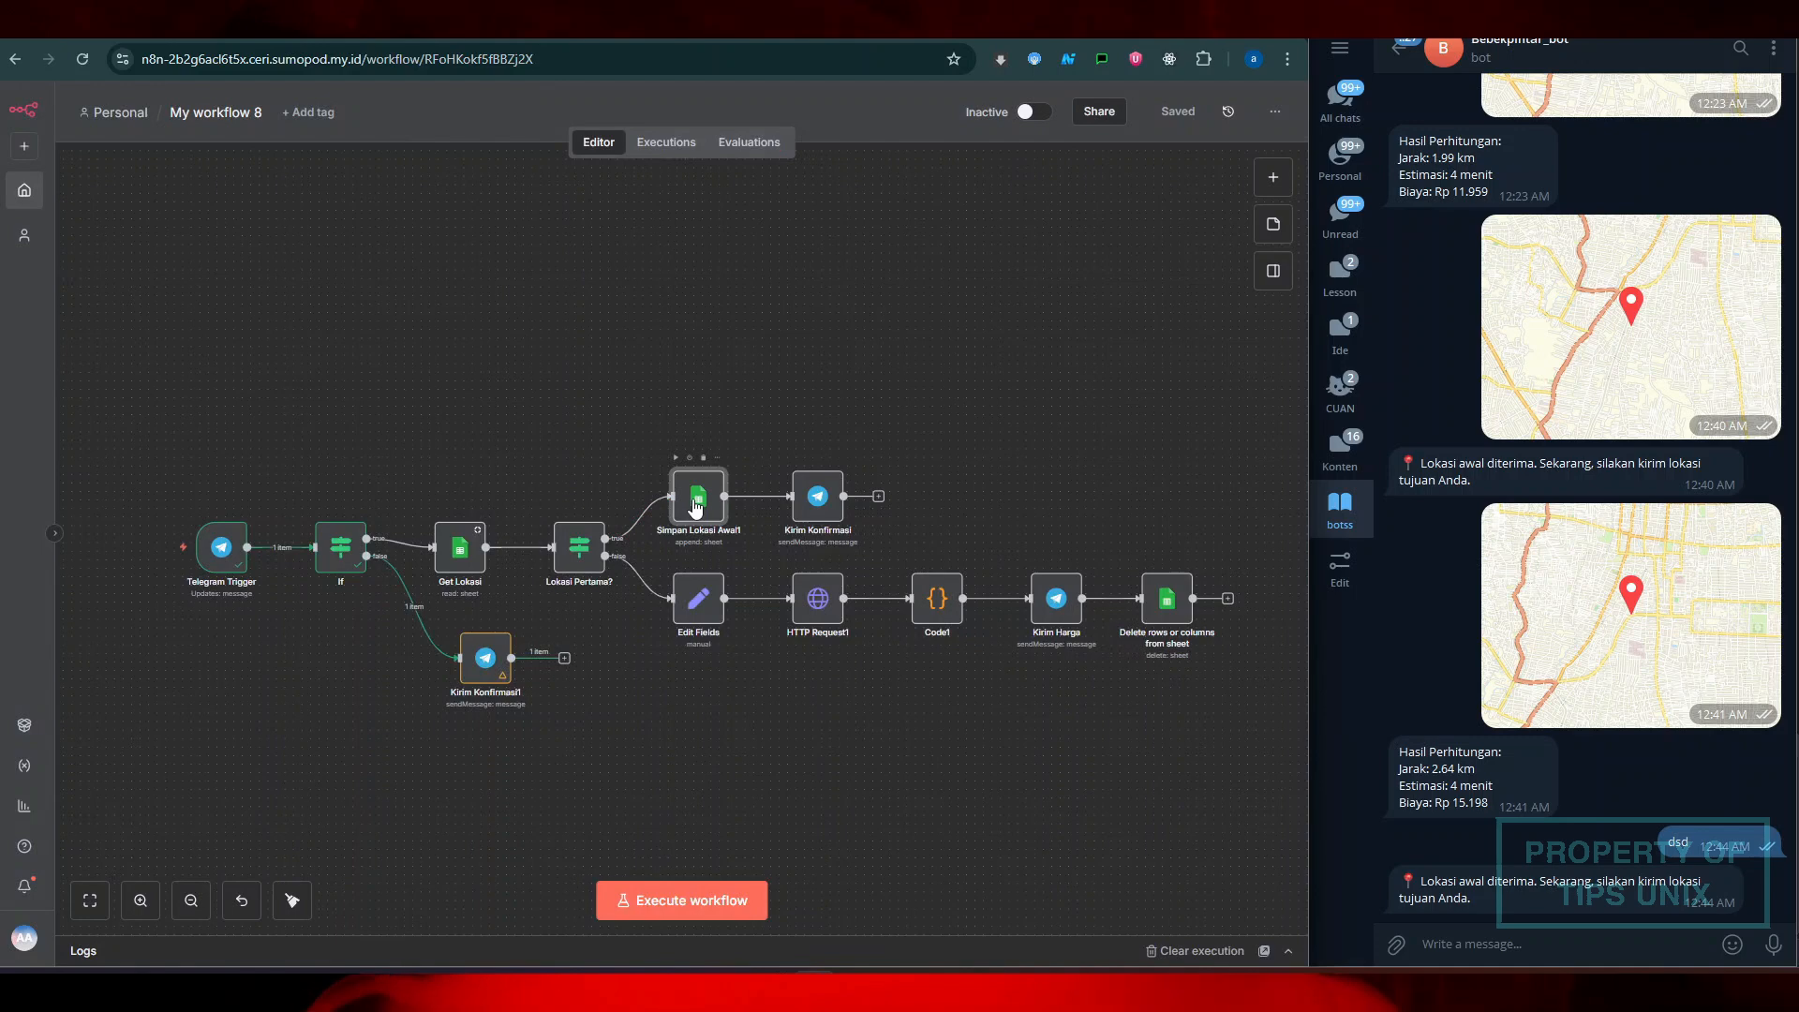
double_click(695, 506)
scroll(569, 508, down, 3)
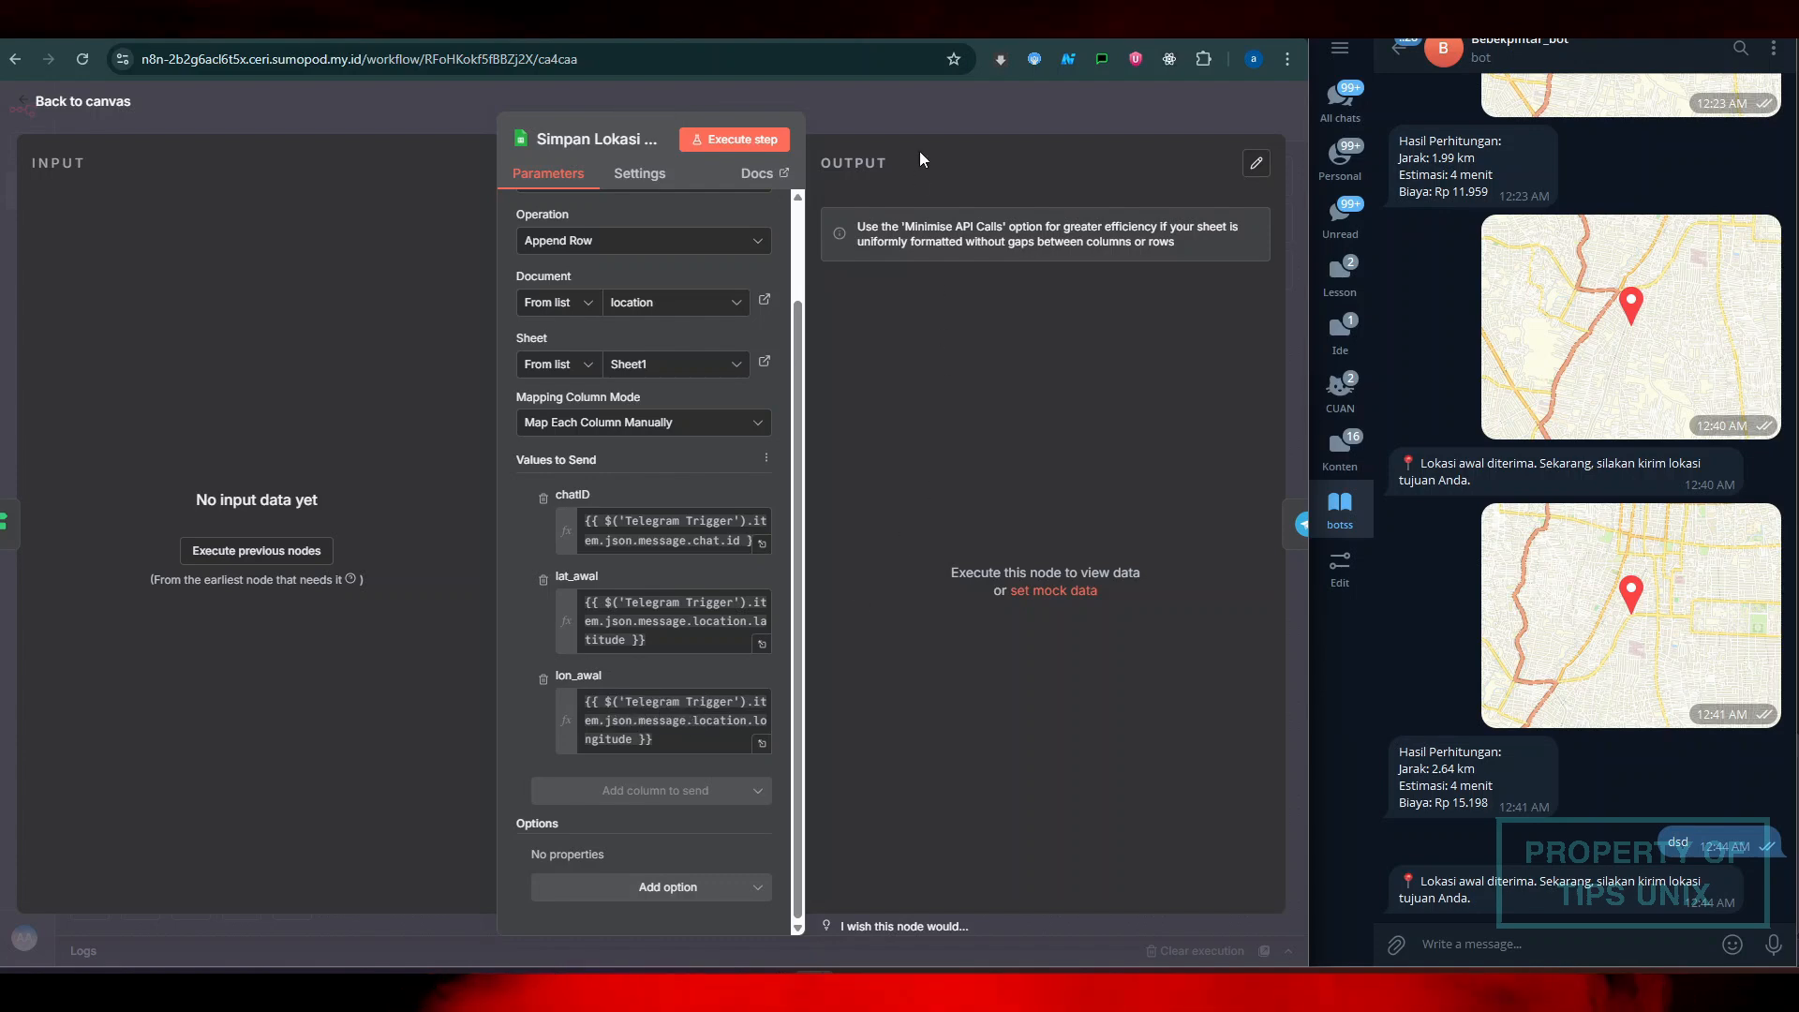
click(922, 115)
Read the Kirim Konfirmasi node's message text through to its request for the destination location
double_click(815, 498)
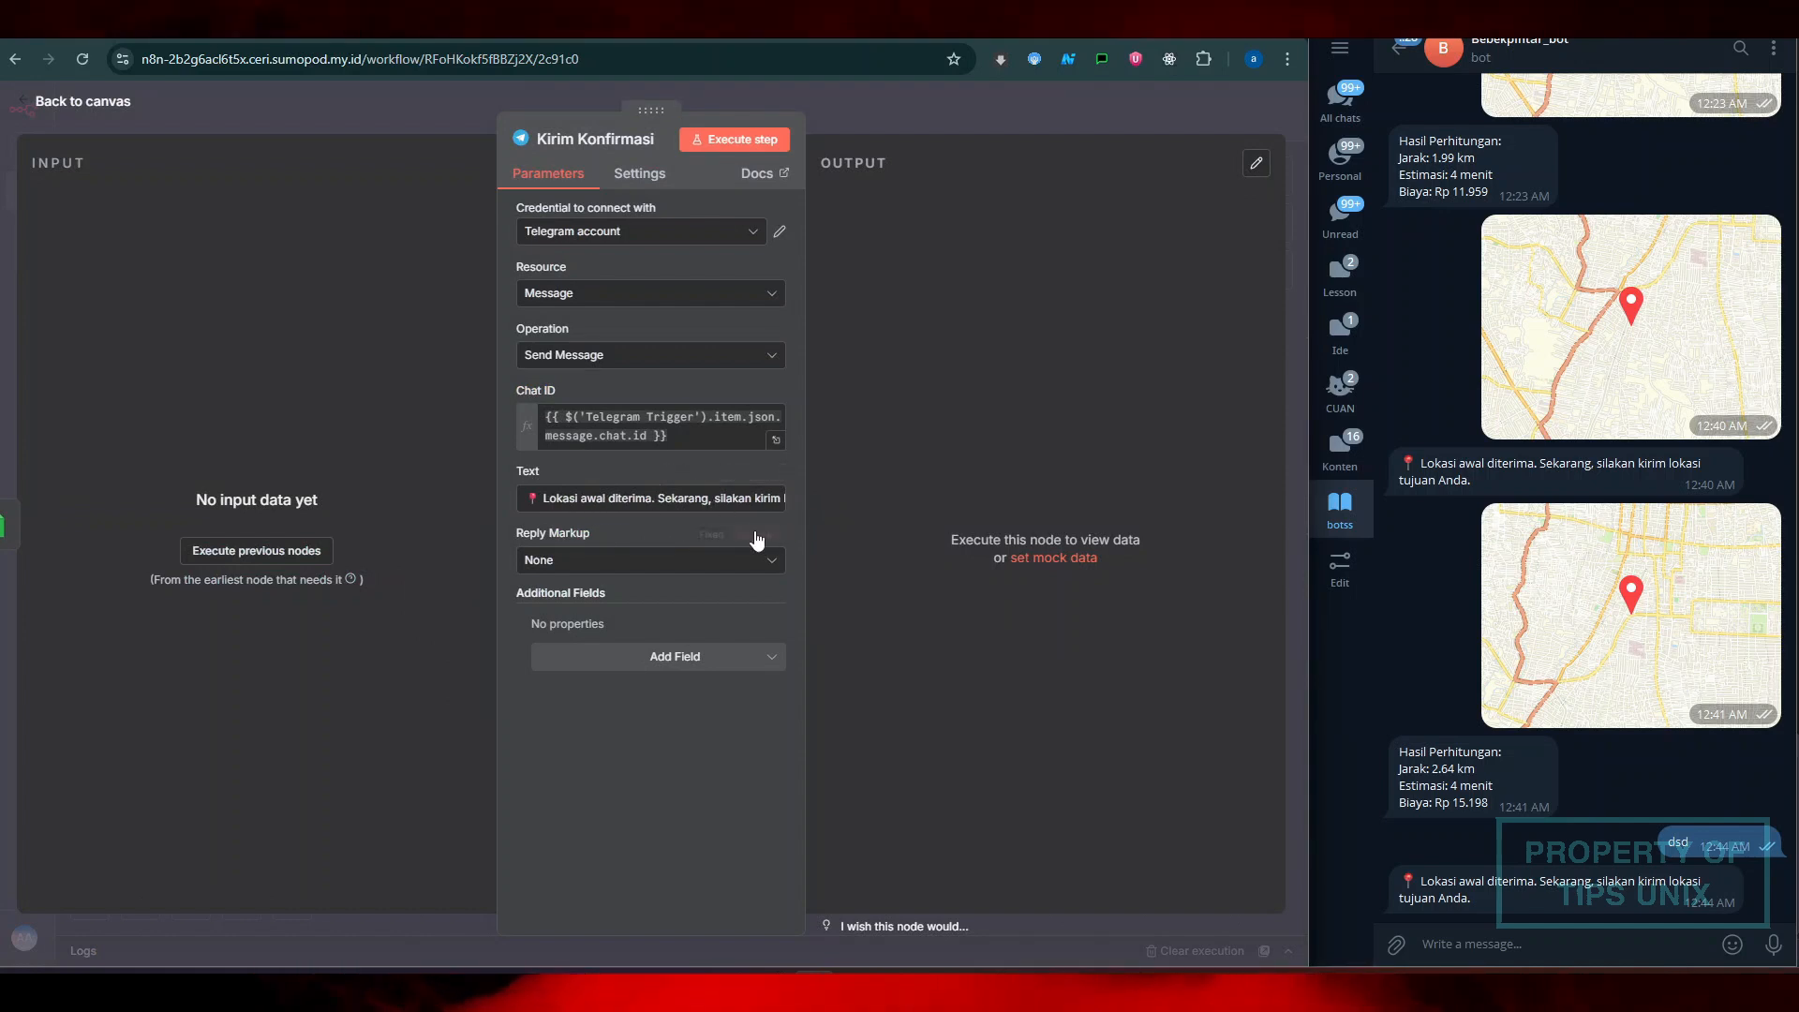
drag(713, 497, 836, 512)
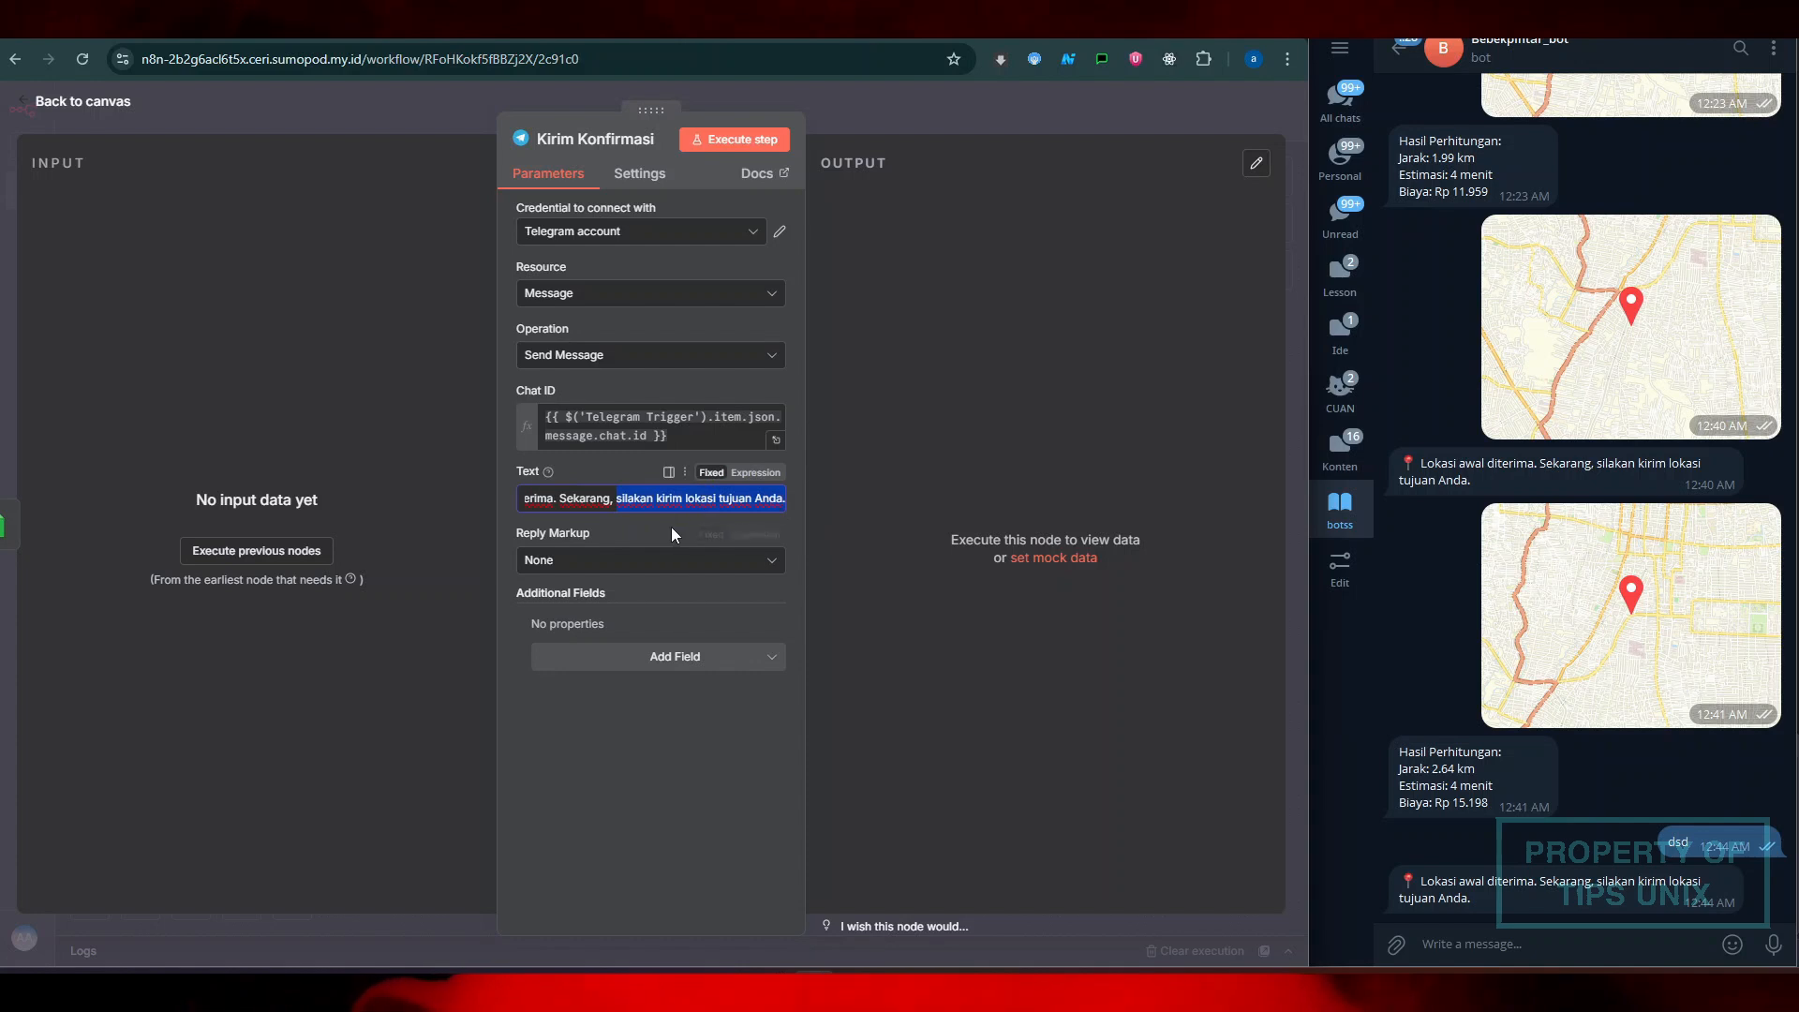
click(956, 99)
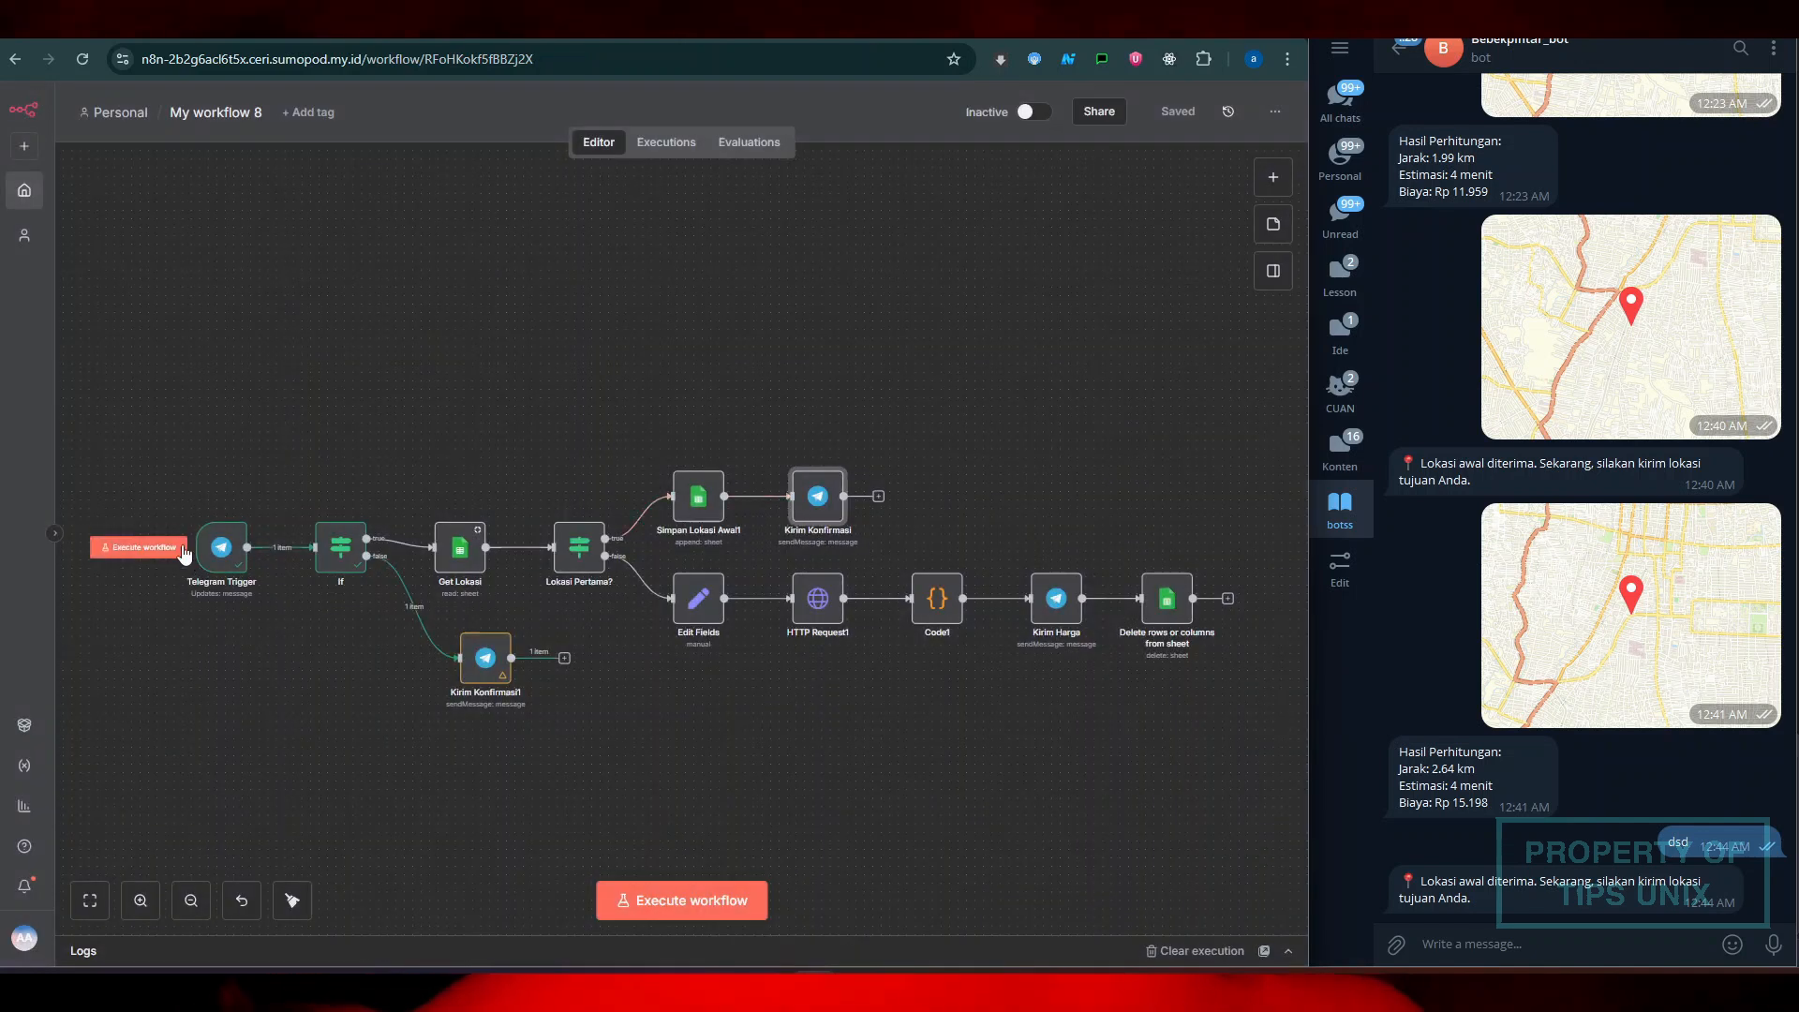
Recheck the Get Lokasi row lookup, and review the chat ID, origin and destination fields in the Edit Fields node
double_click(464, 567)
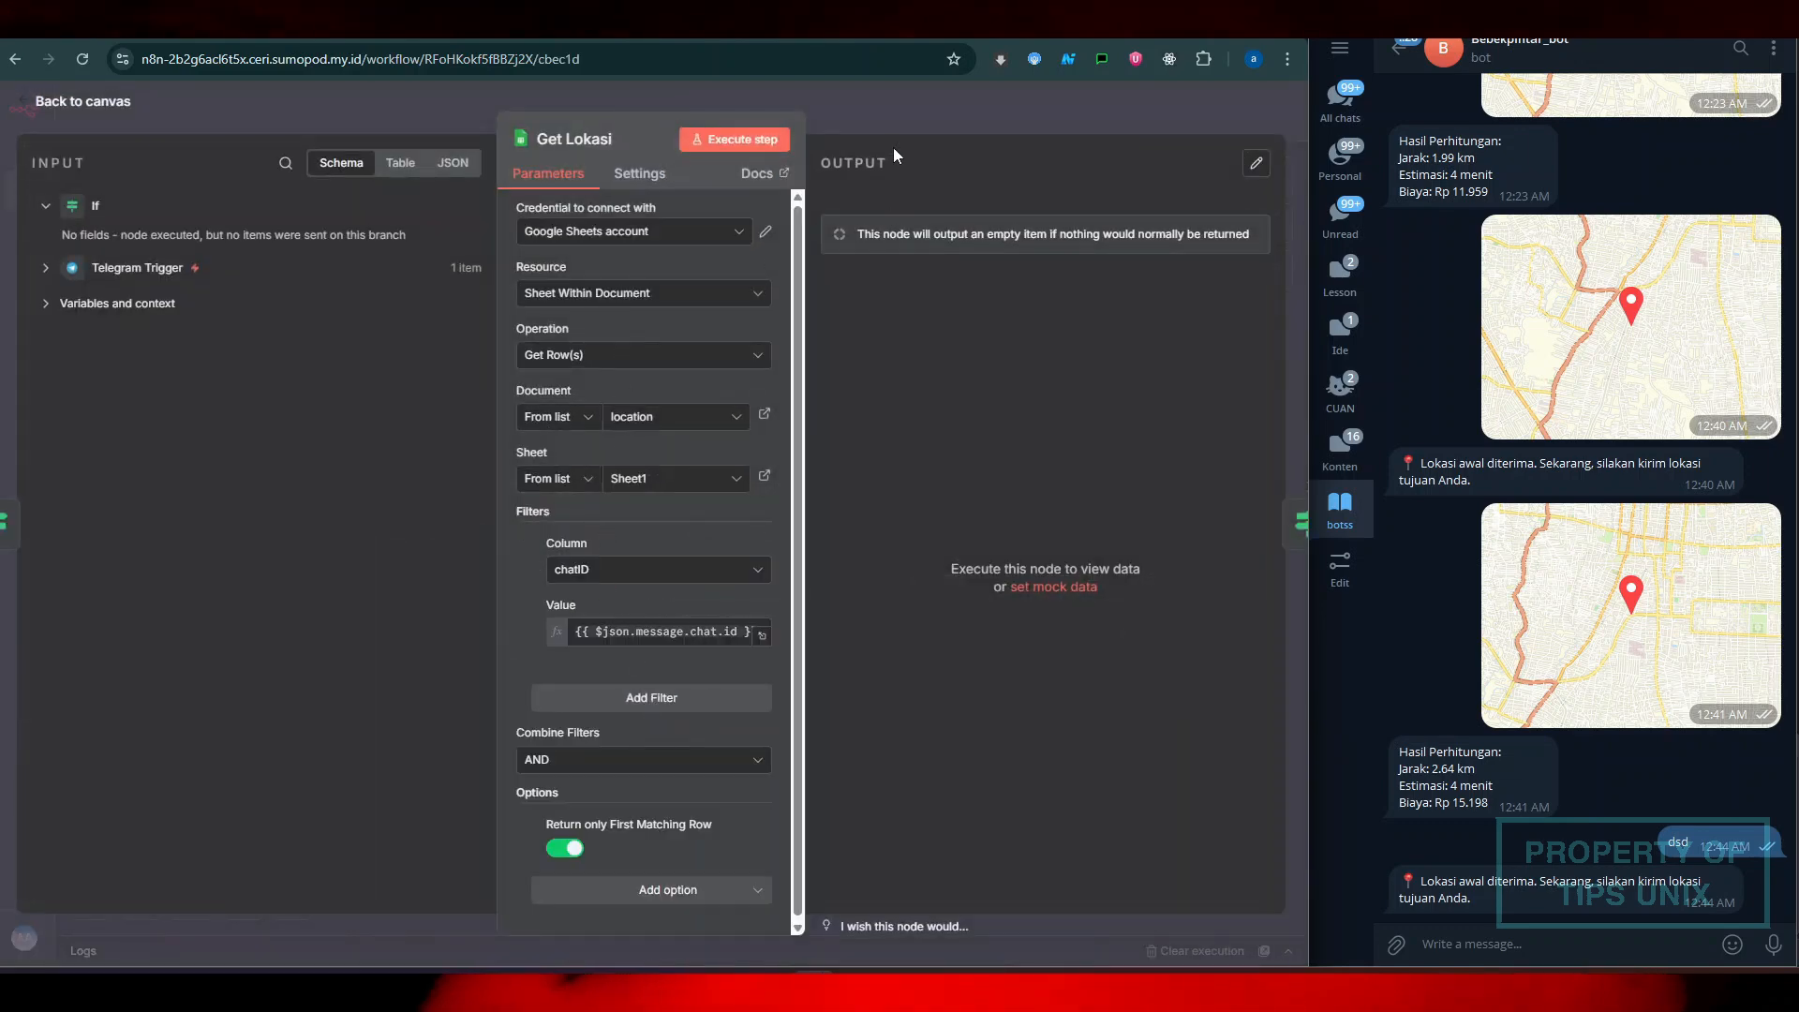
key(Escape)
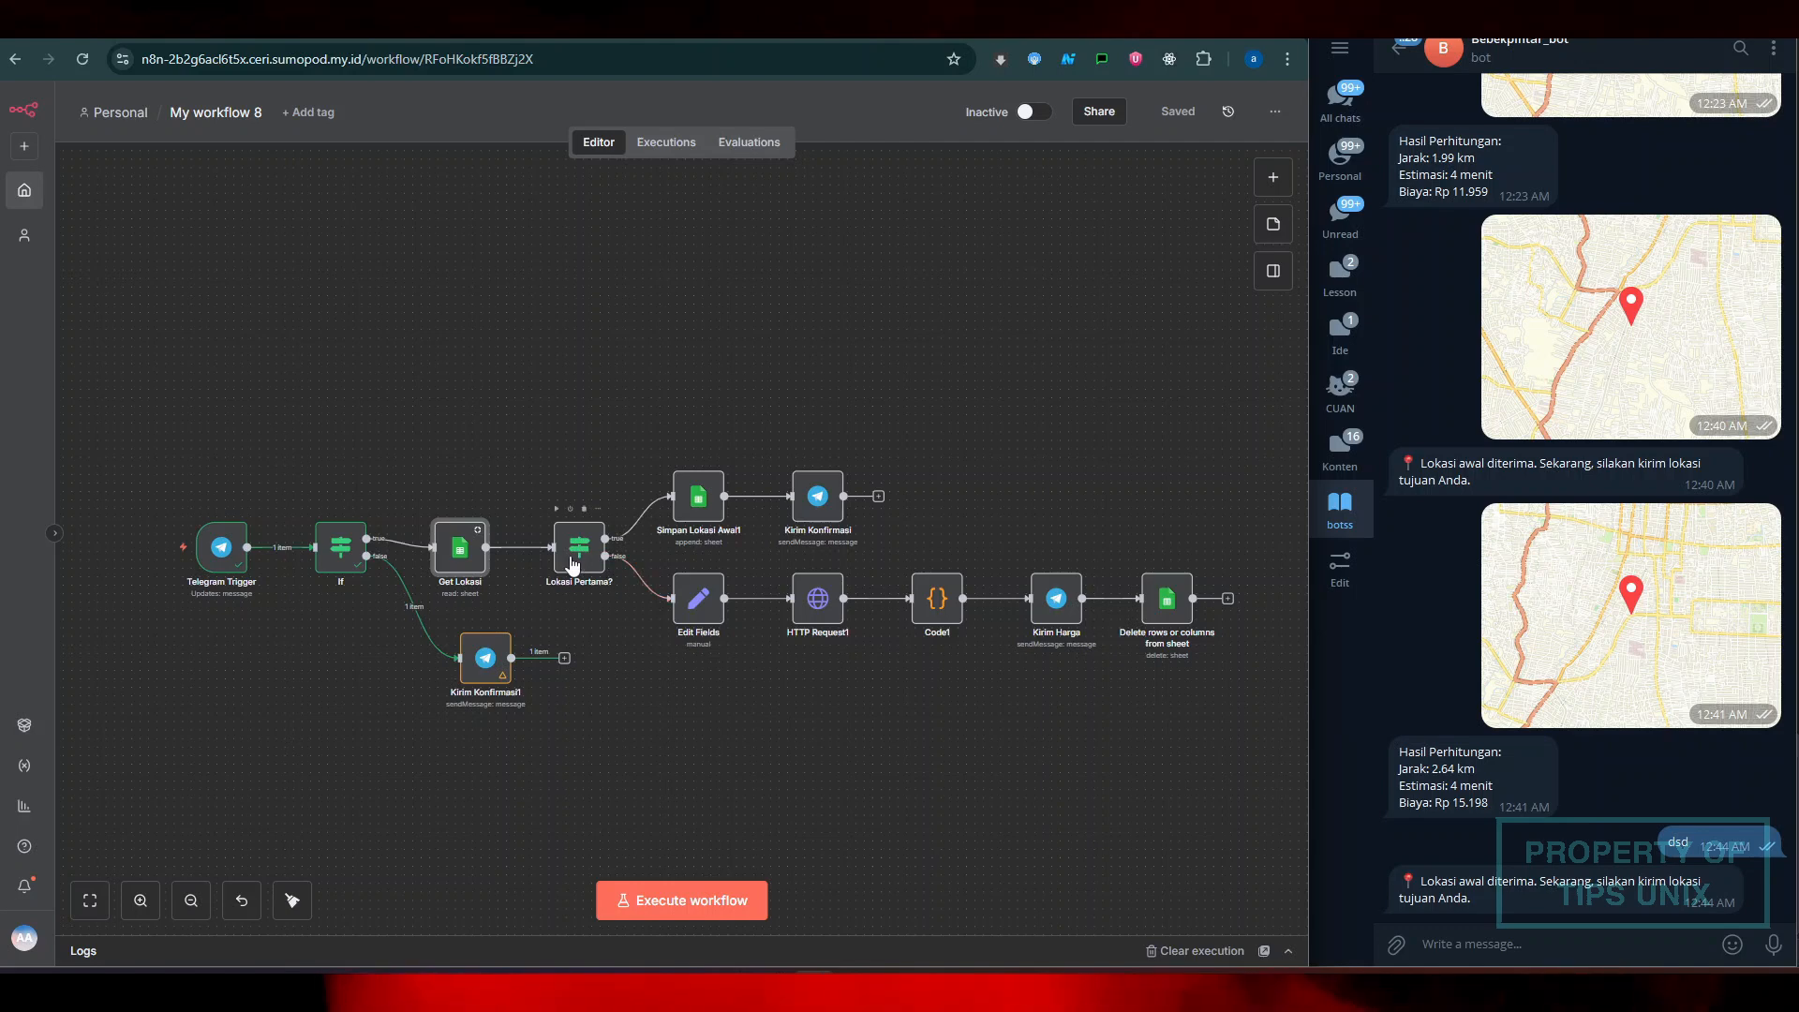
double_click(699, 602)
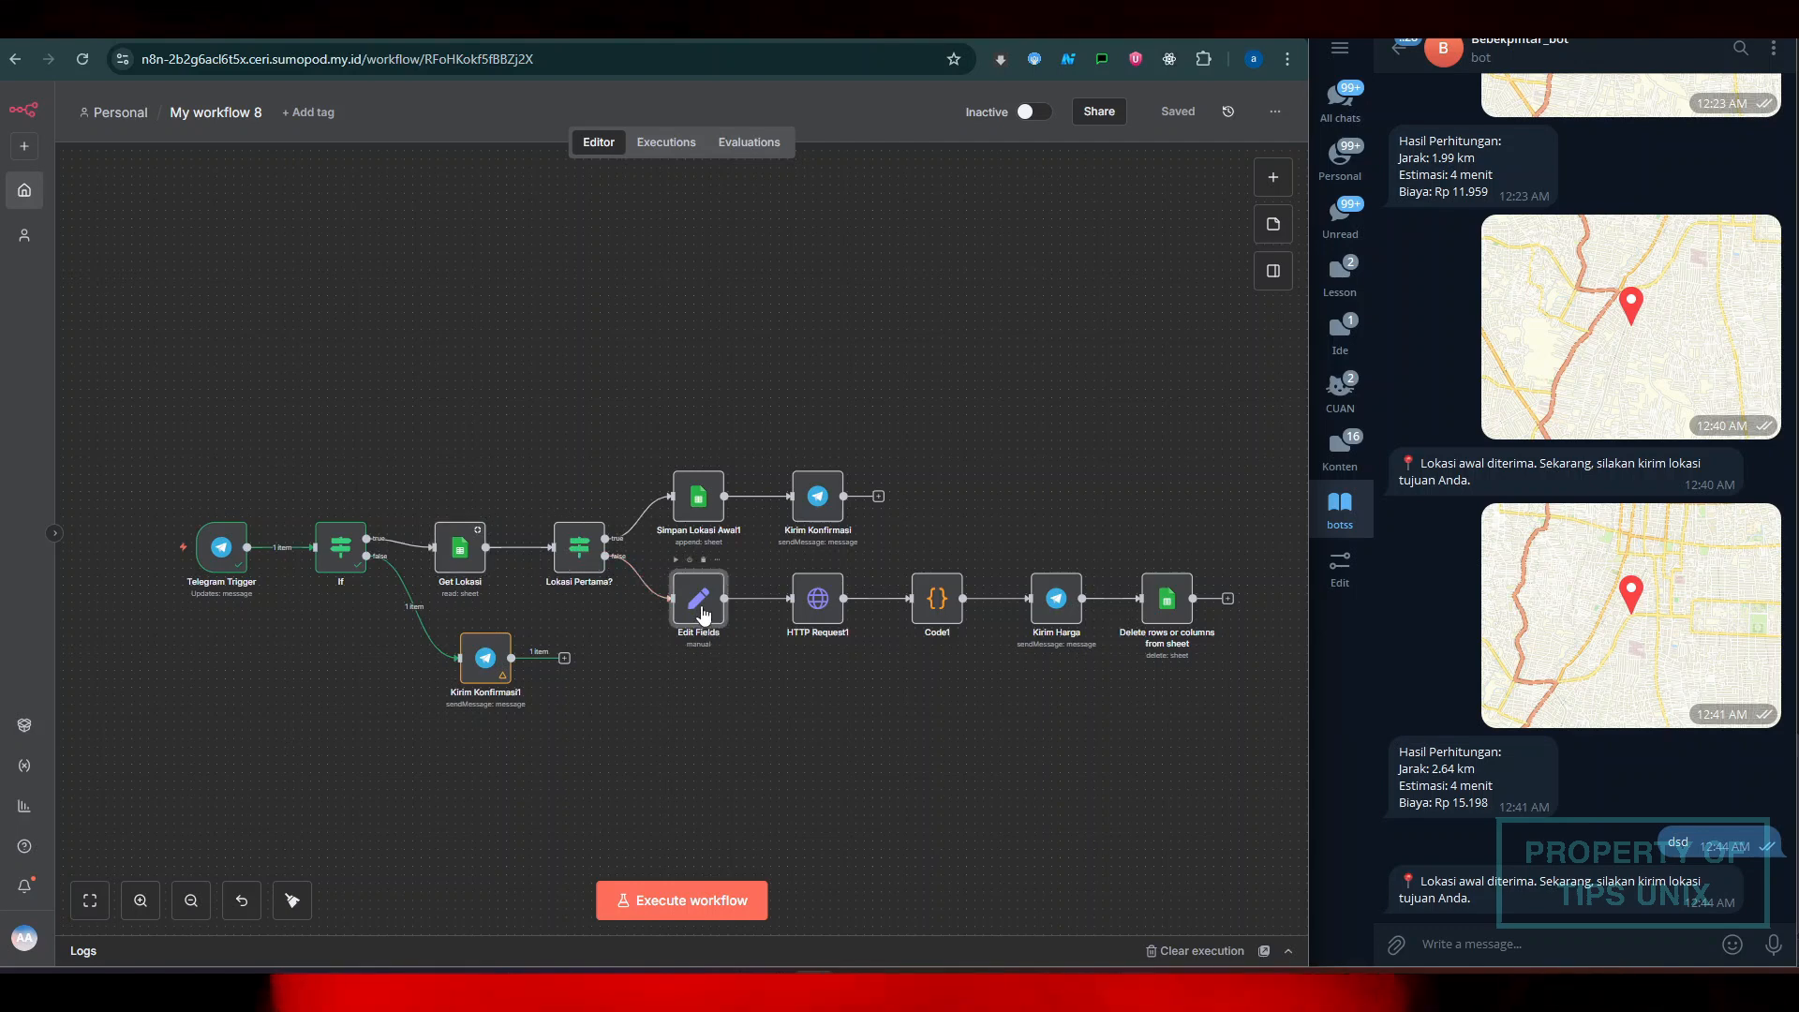
scroll(607, 471, down, 2)
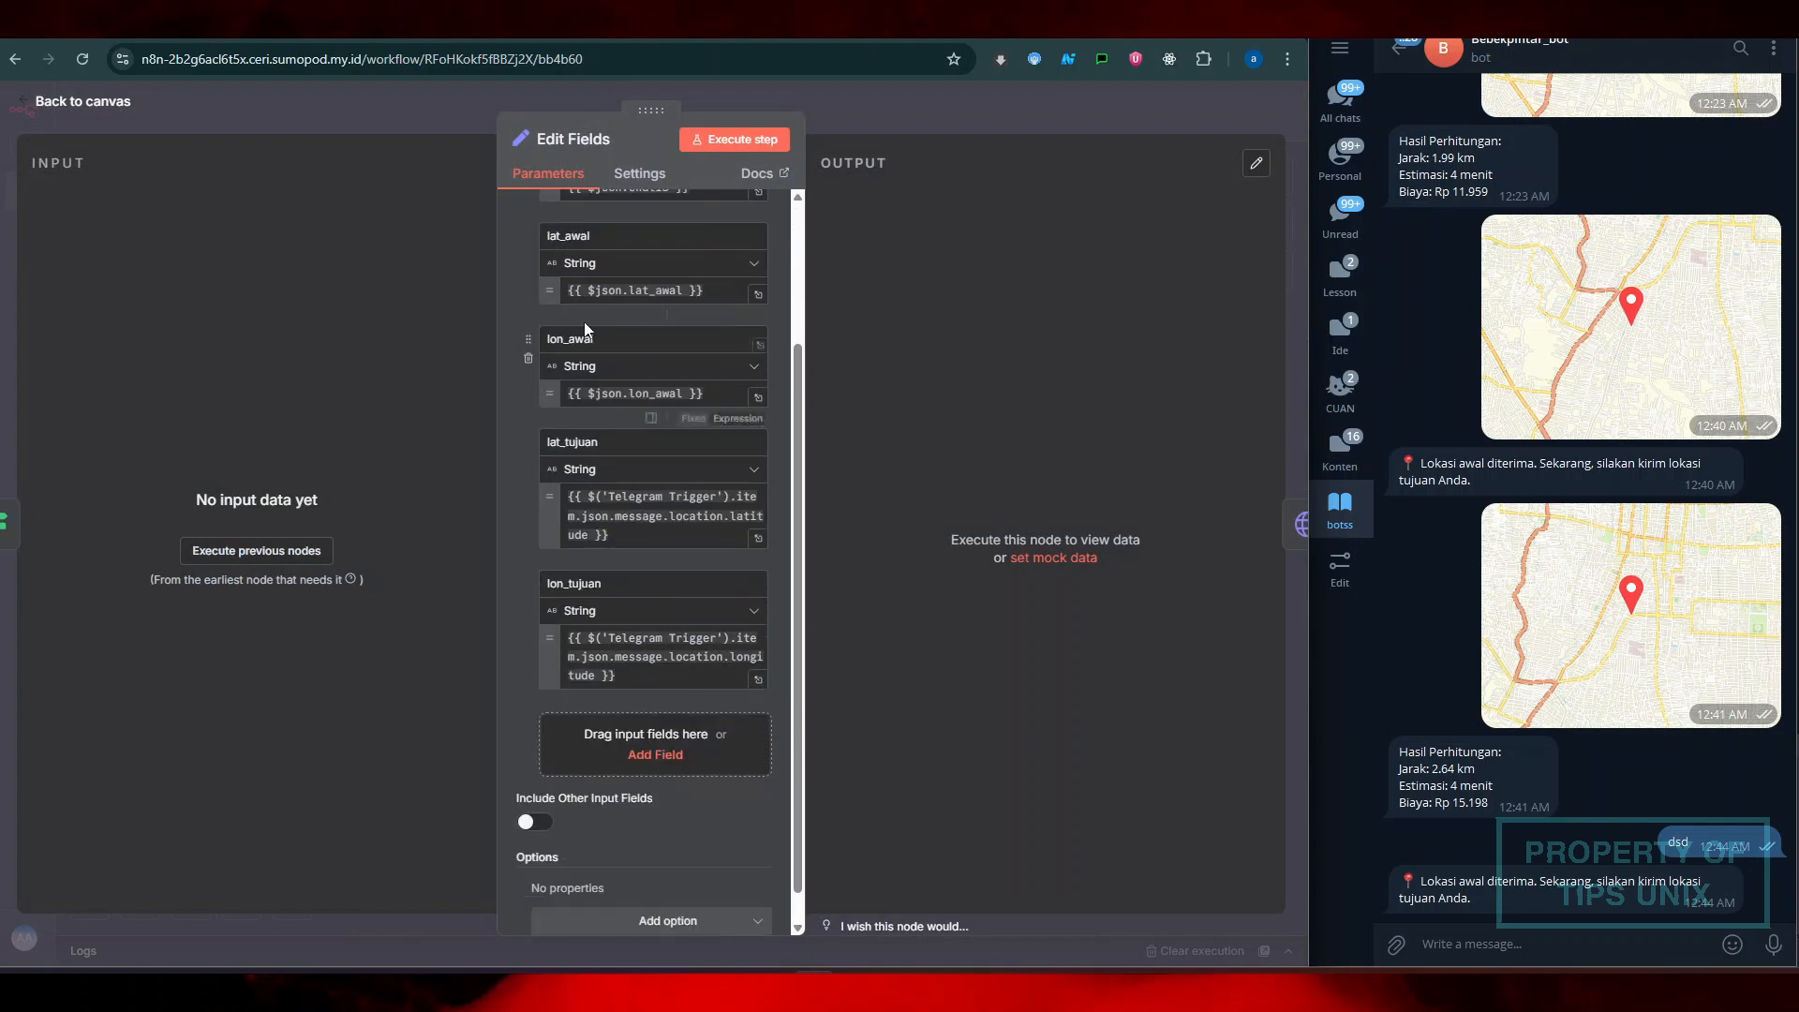
scroll(596, 275, up, 1)
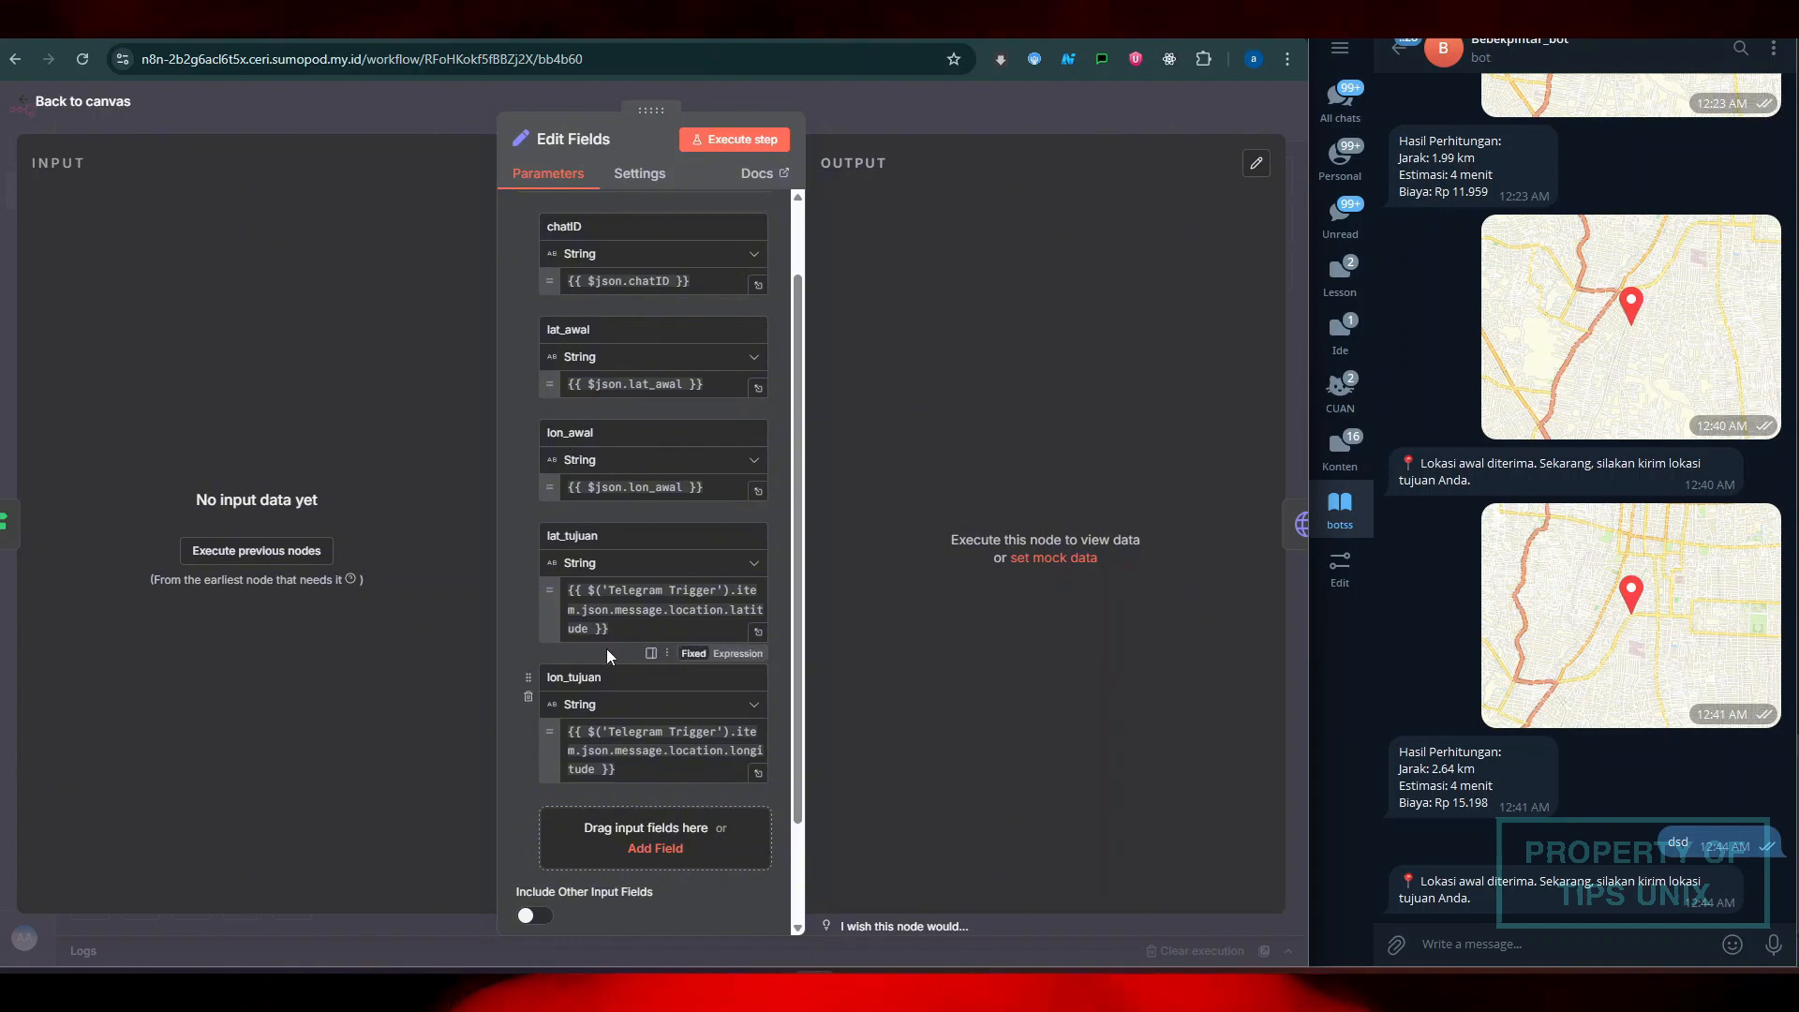
key(Escape)
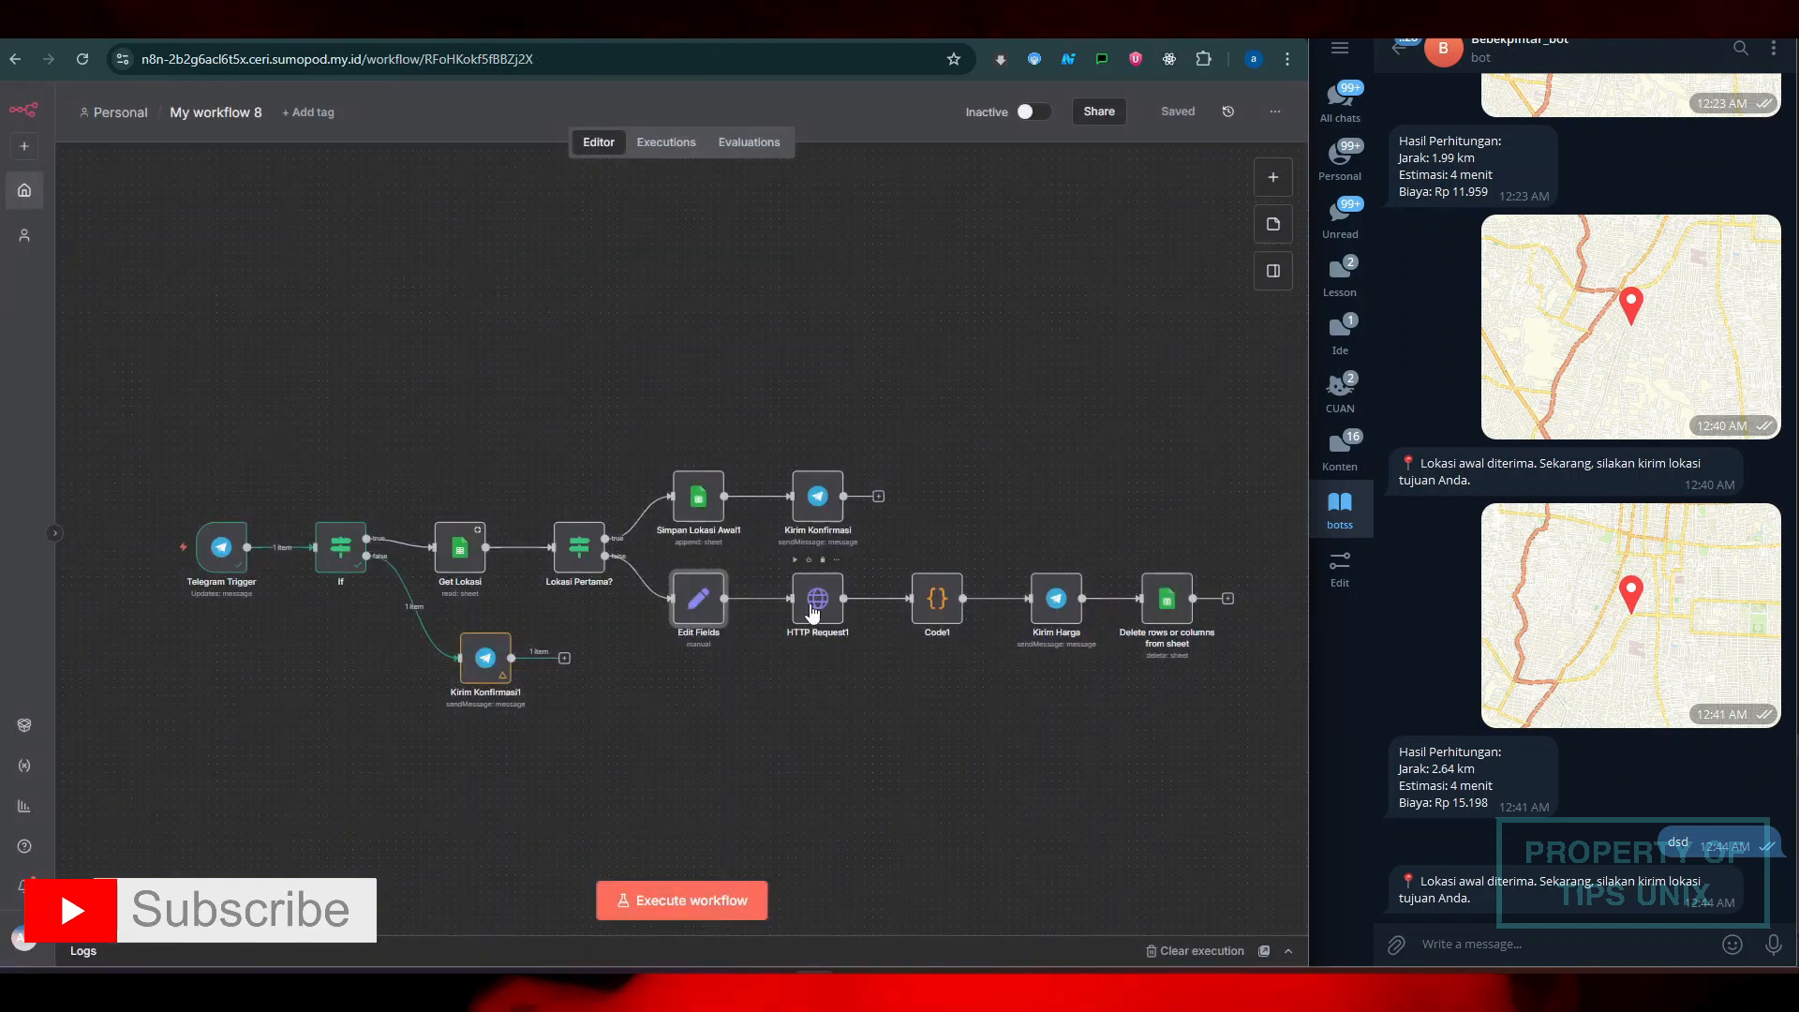
Examine the HTTP Request1 node's routing URL and view the OSRM project website that provides the service
double_click(815, 611)
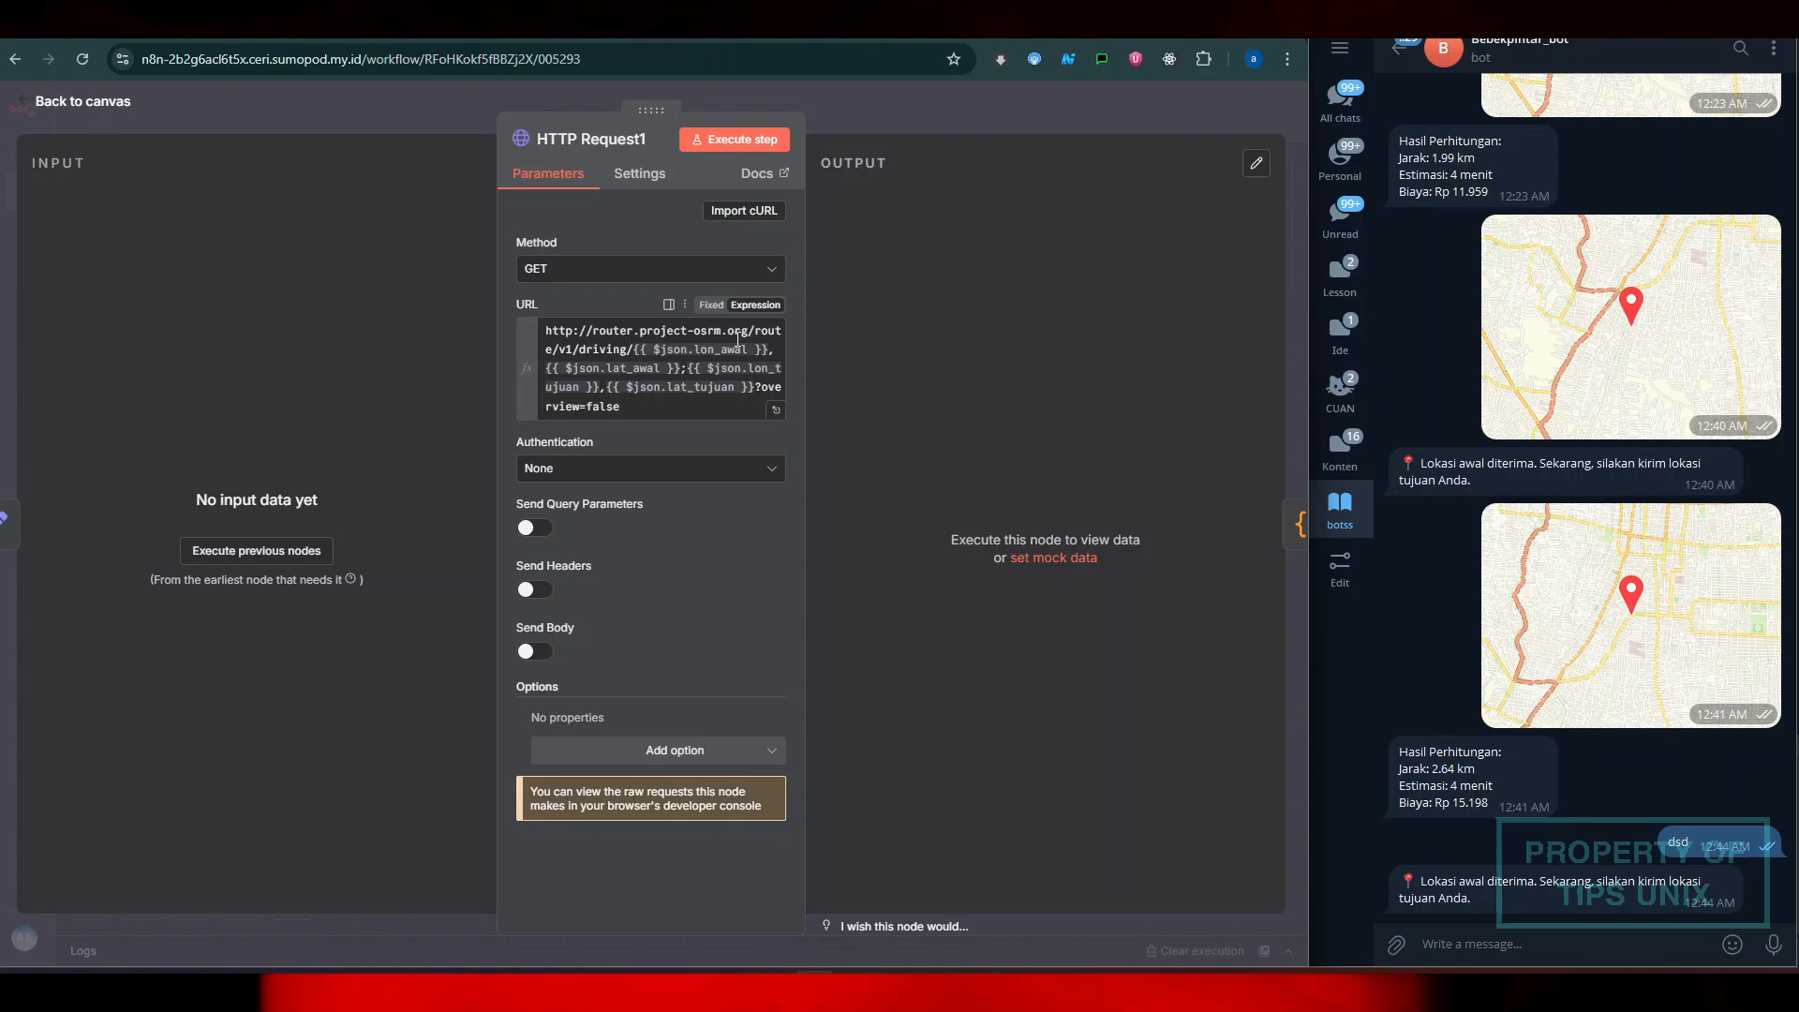
click(1046, 23)
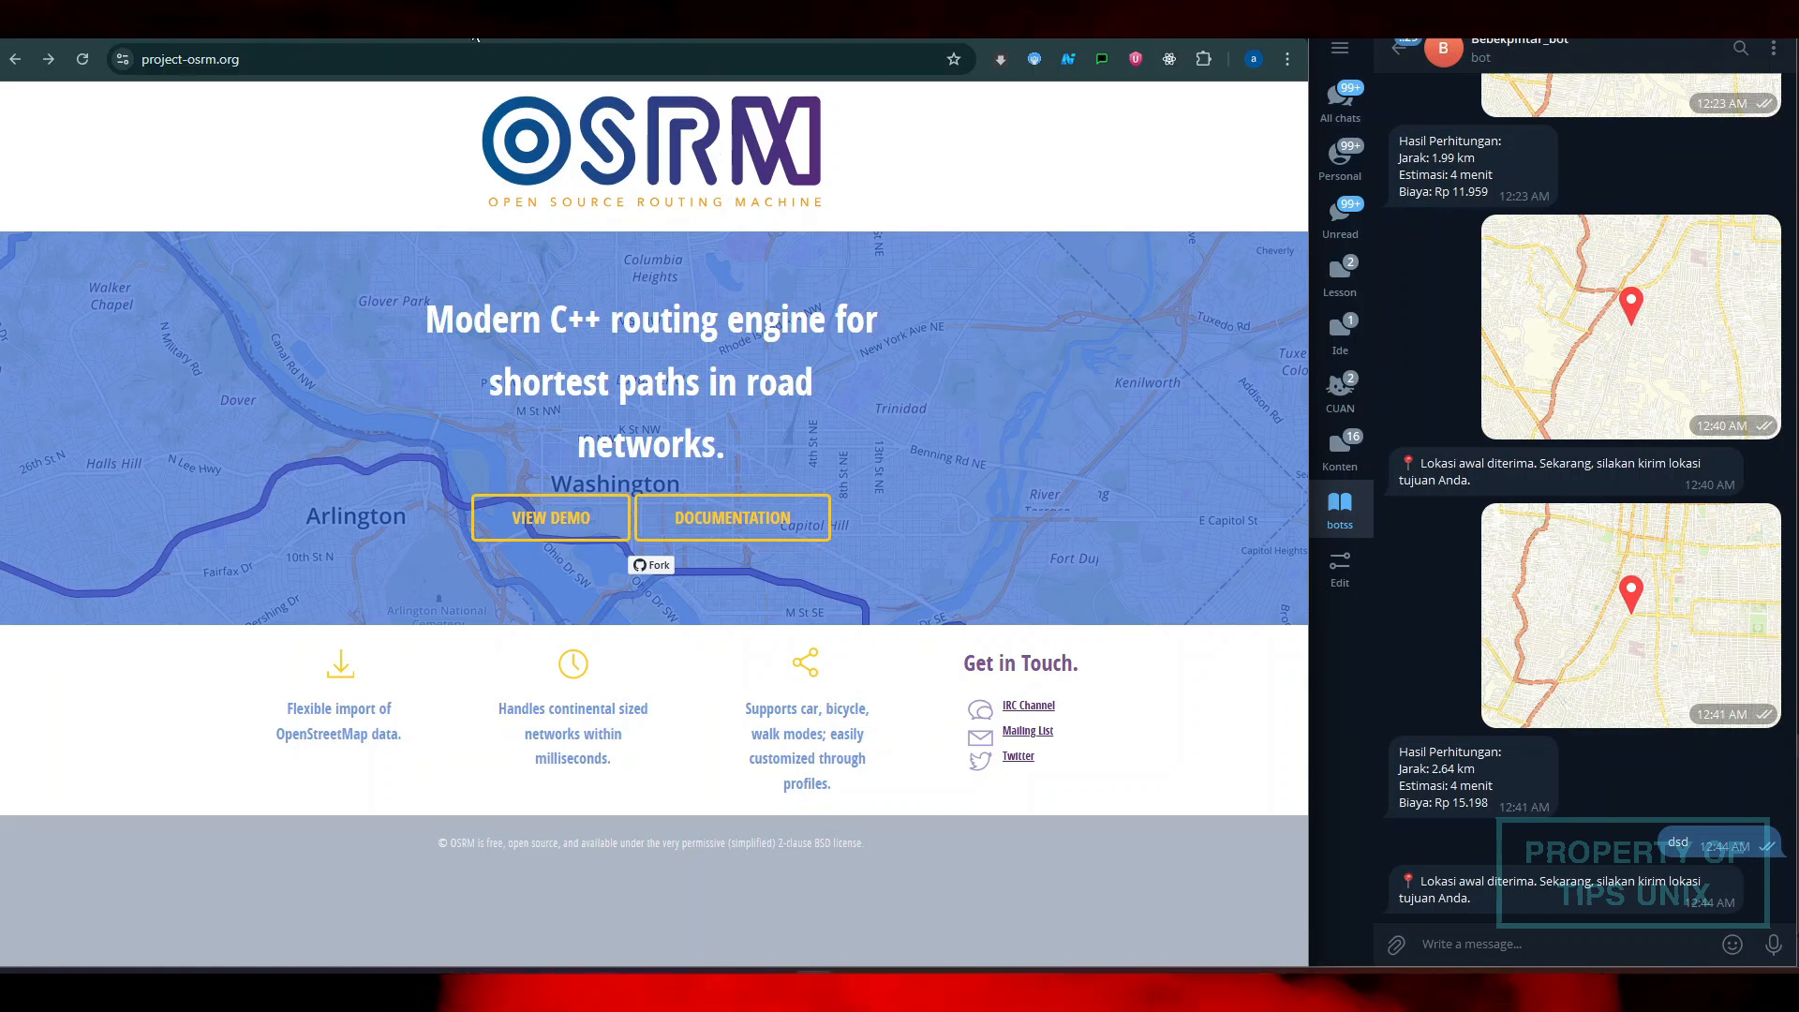
click(544, 25)
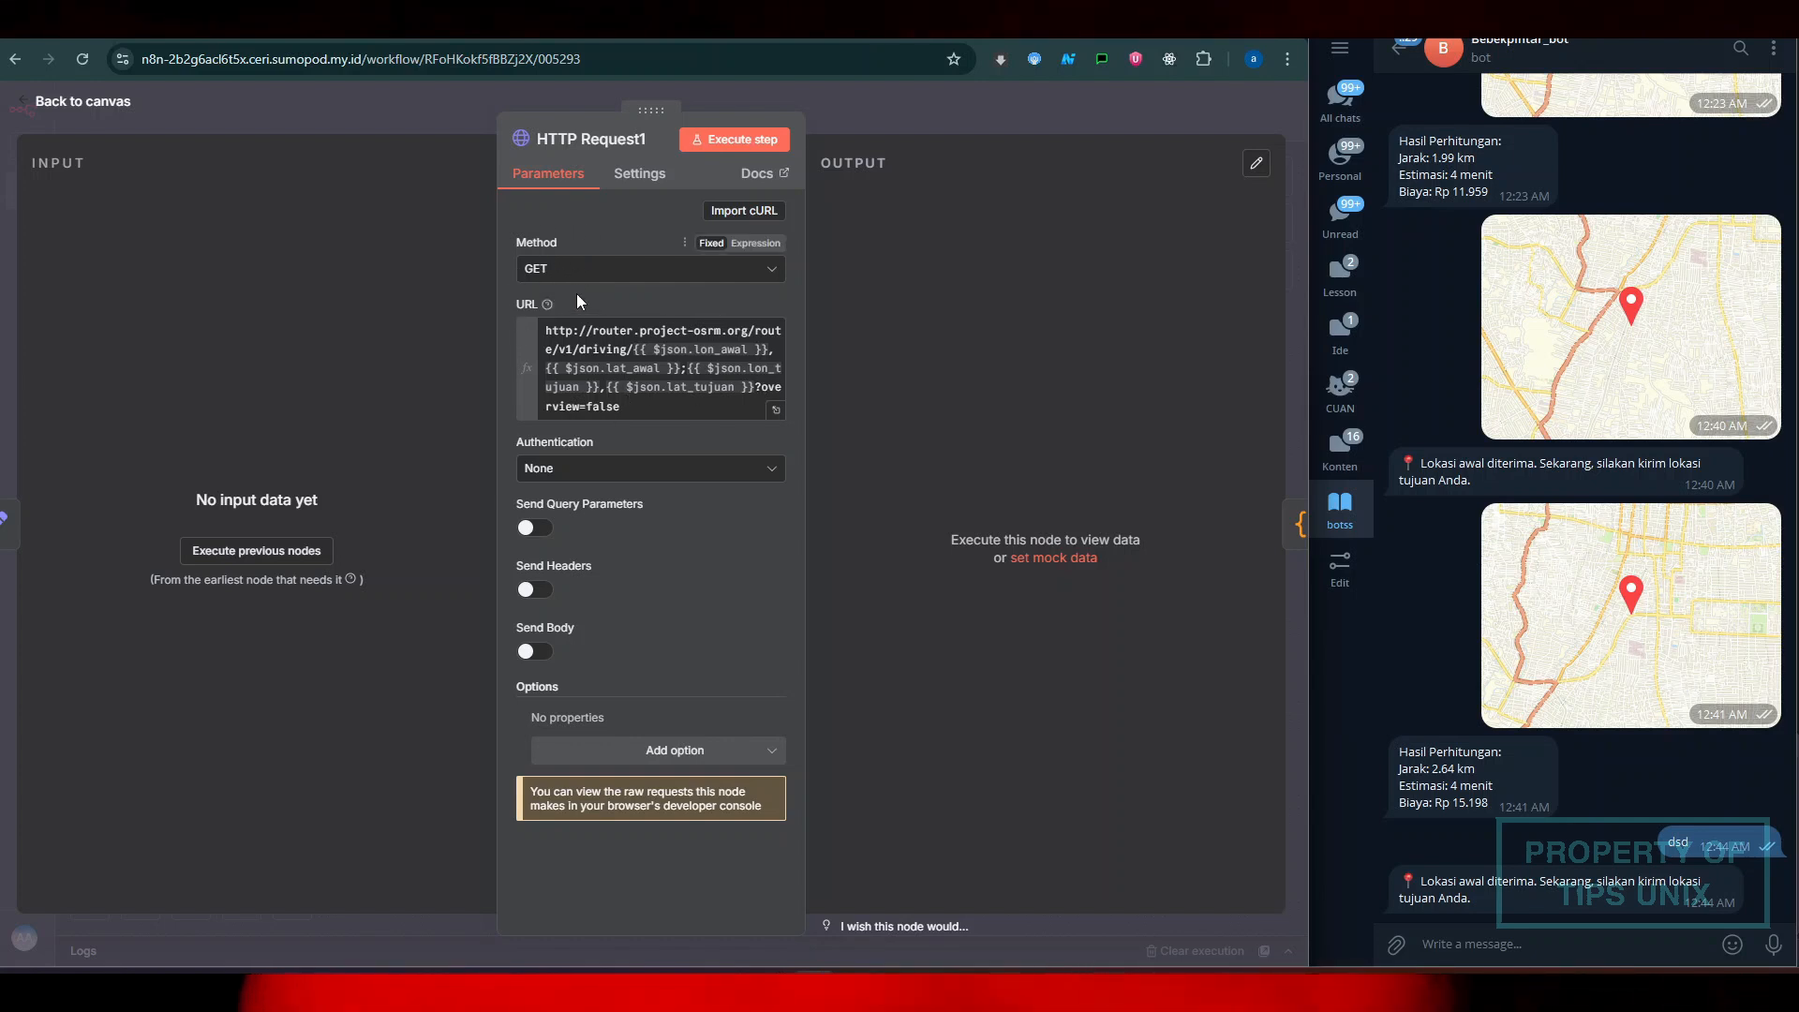
click(911, 128)
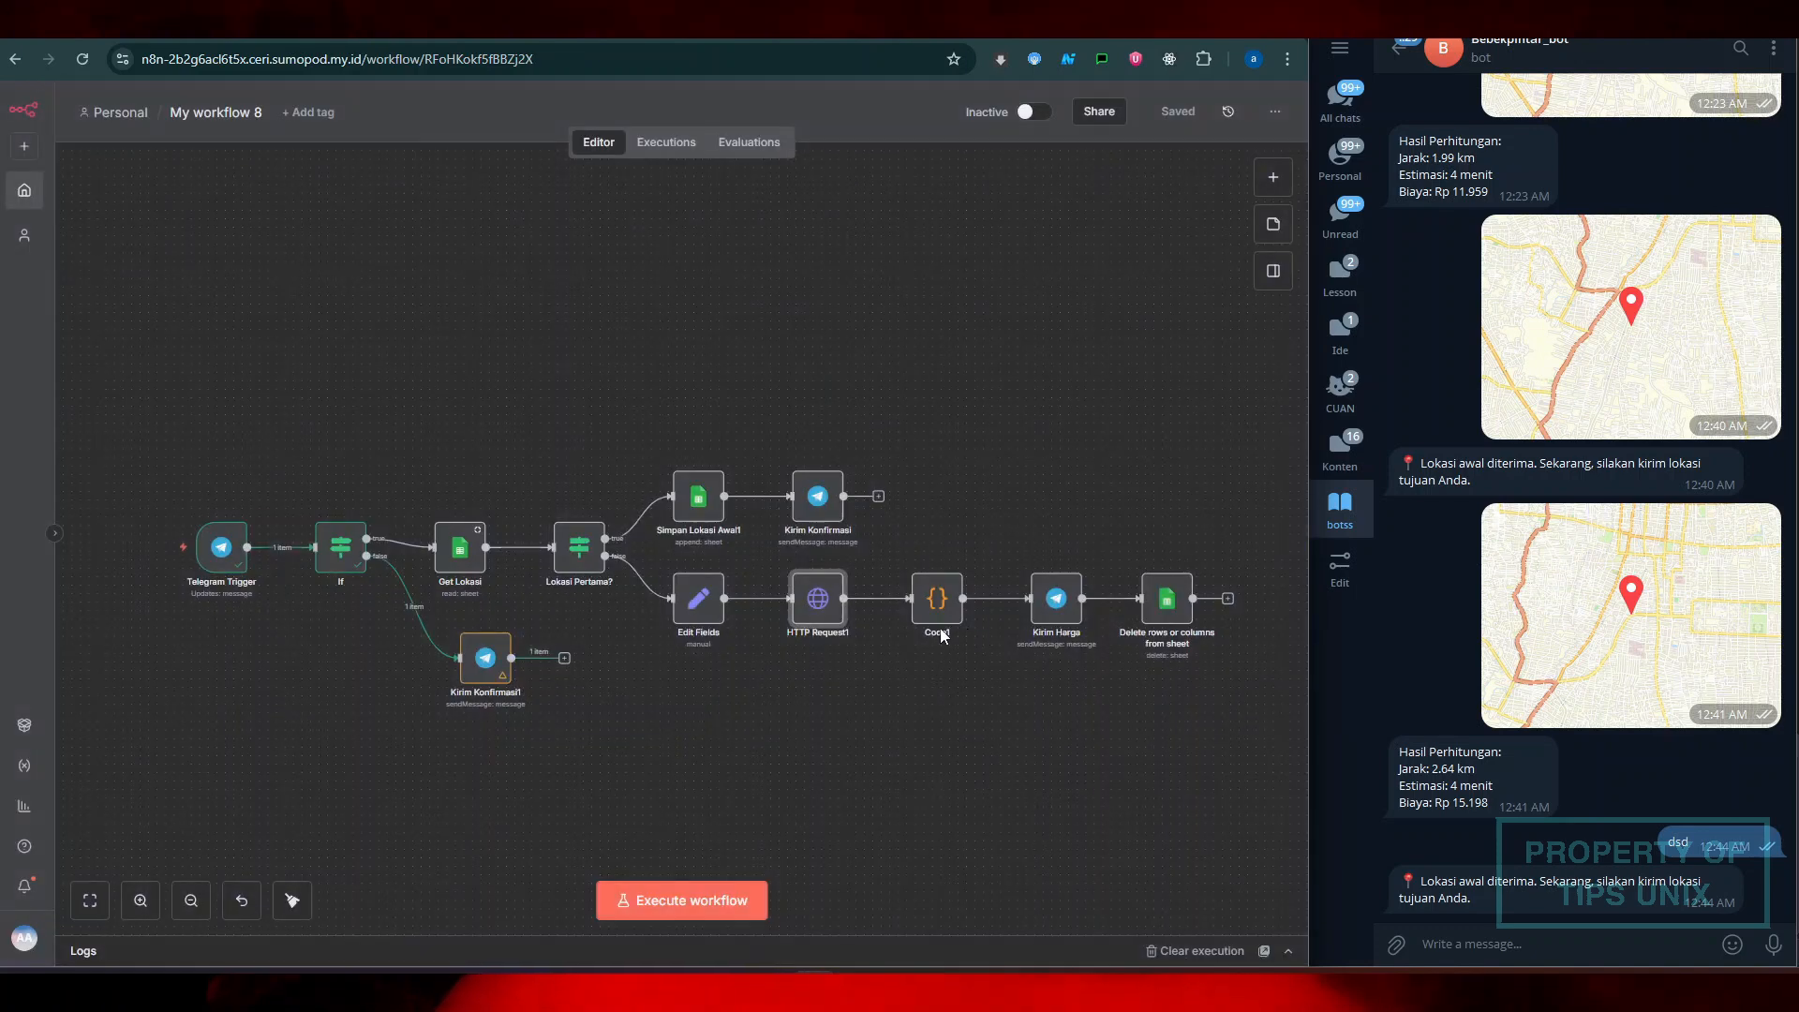
Inspect the HARGA_PER_KM and BIAYA_ADMIN rate constants at the start of the Code1 node's JavaScript
double_click(940, 611)
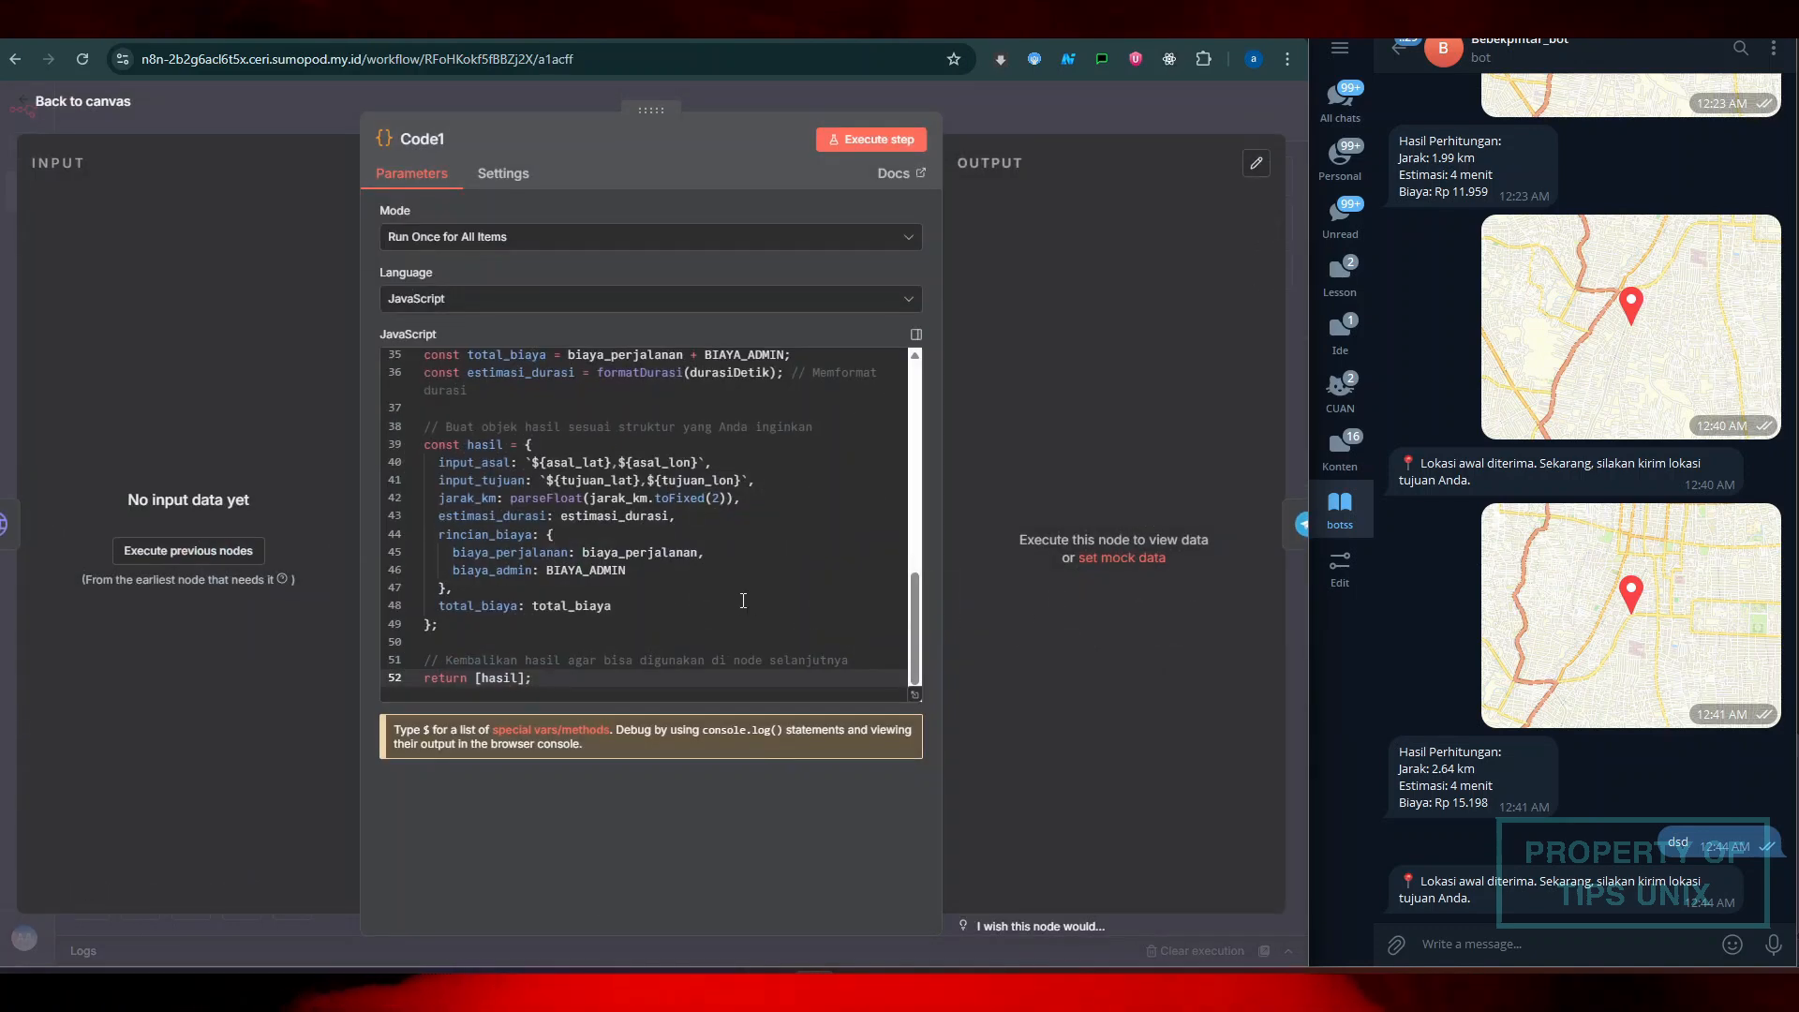
scroll(743, 600, up, 10)
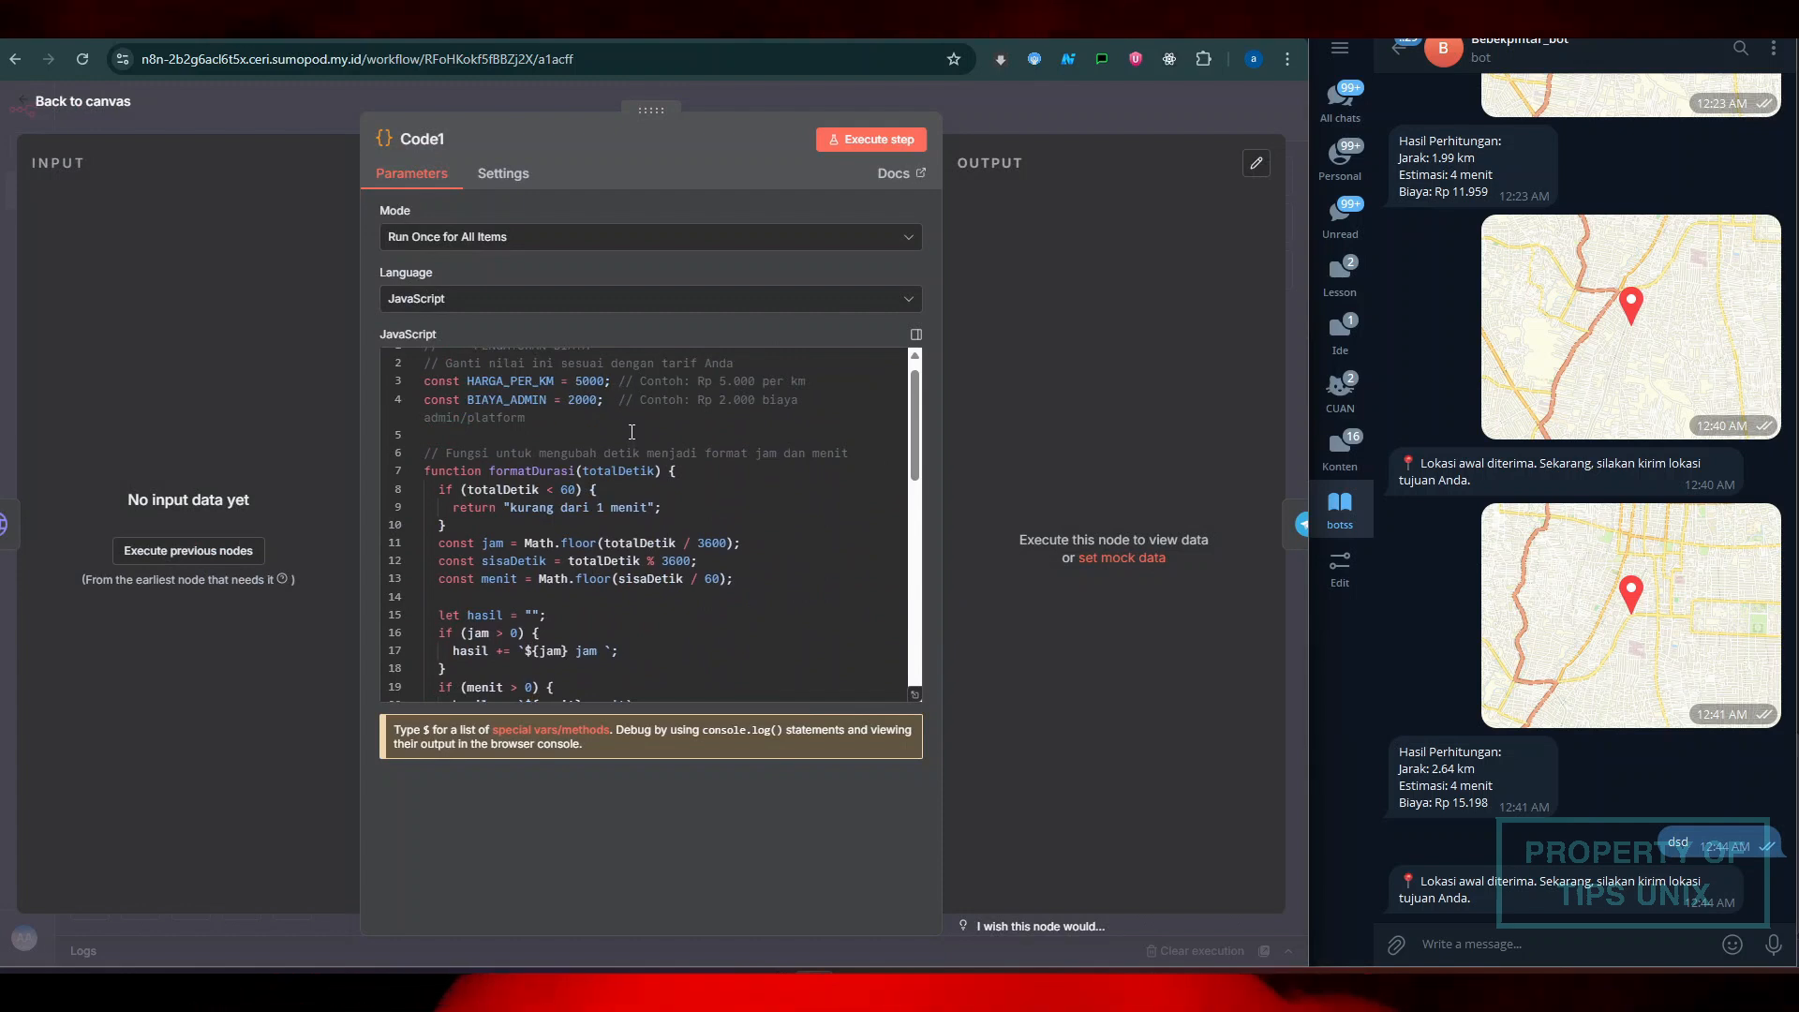
double_click(598, 383)
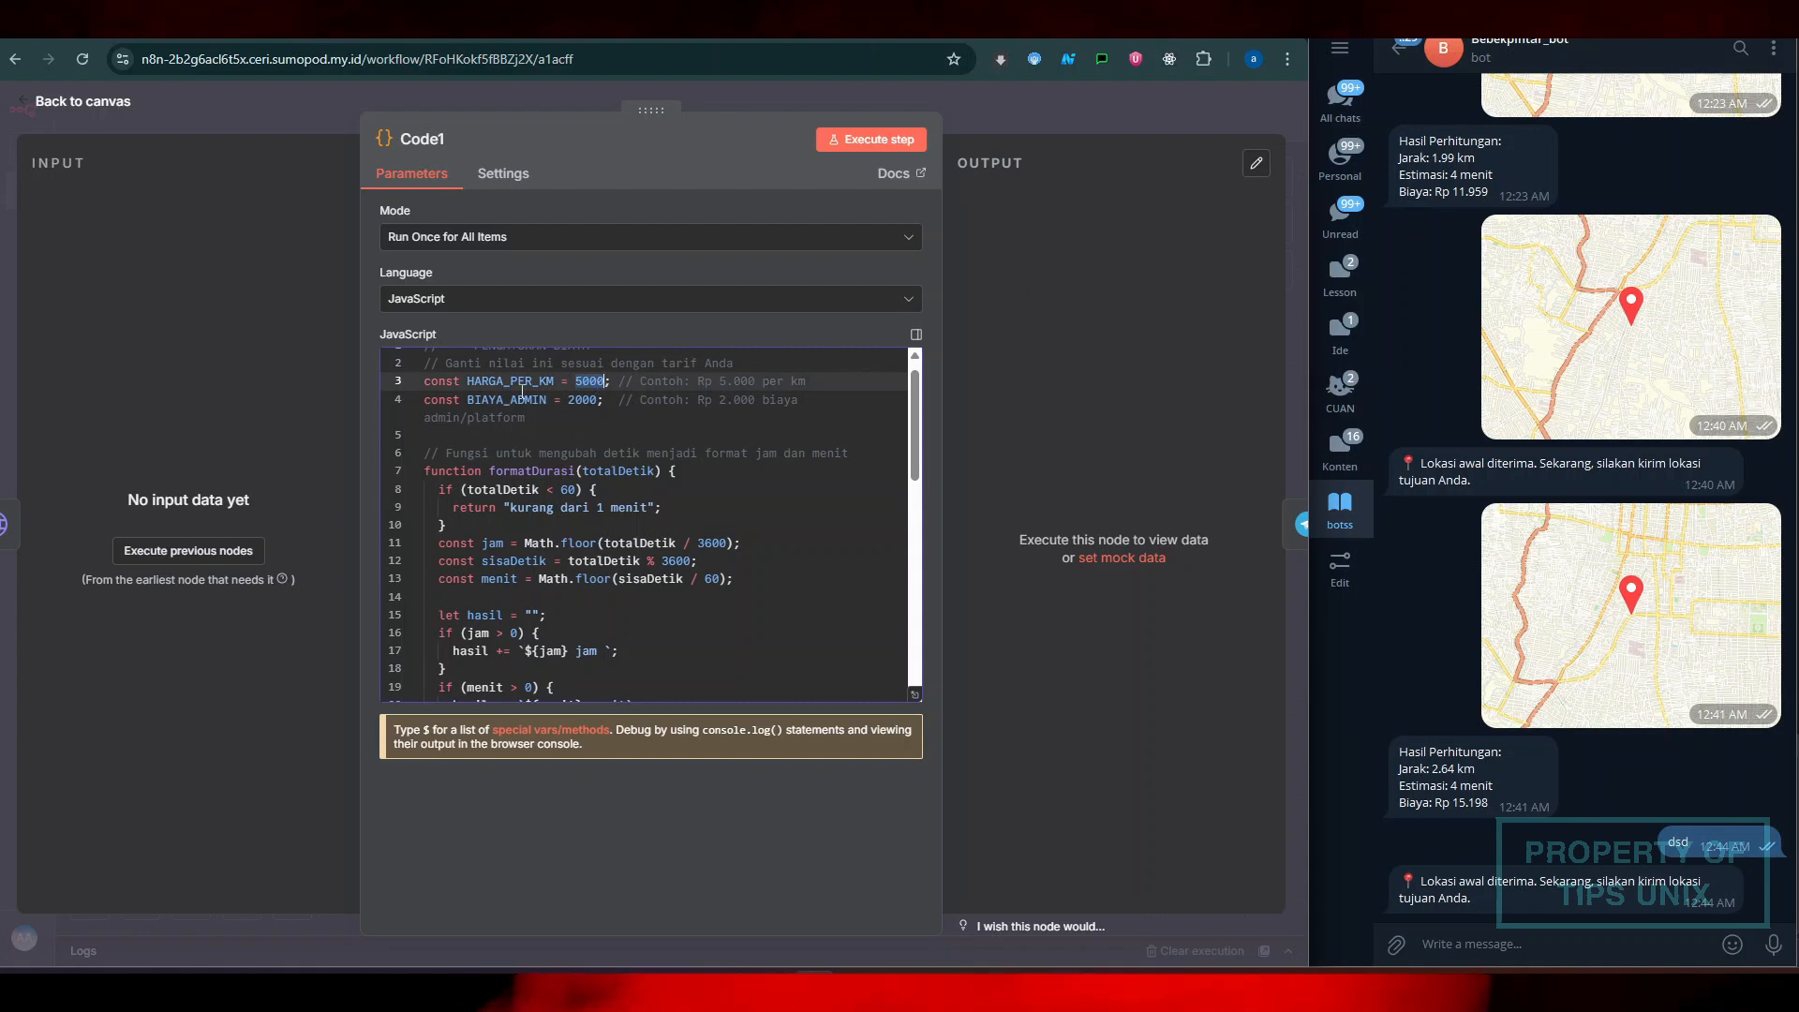
double_click(588, 401)
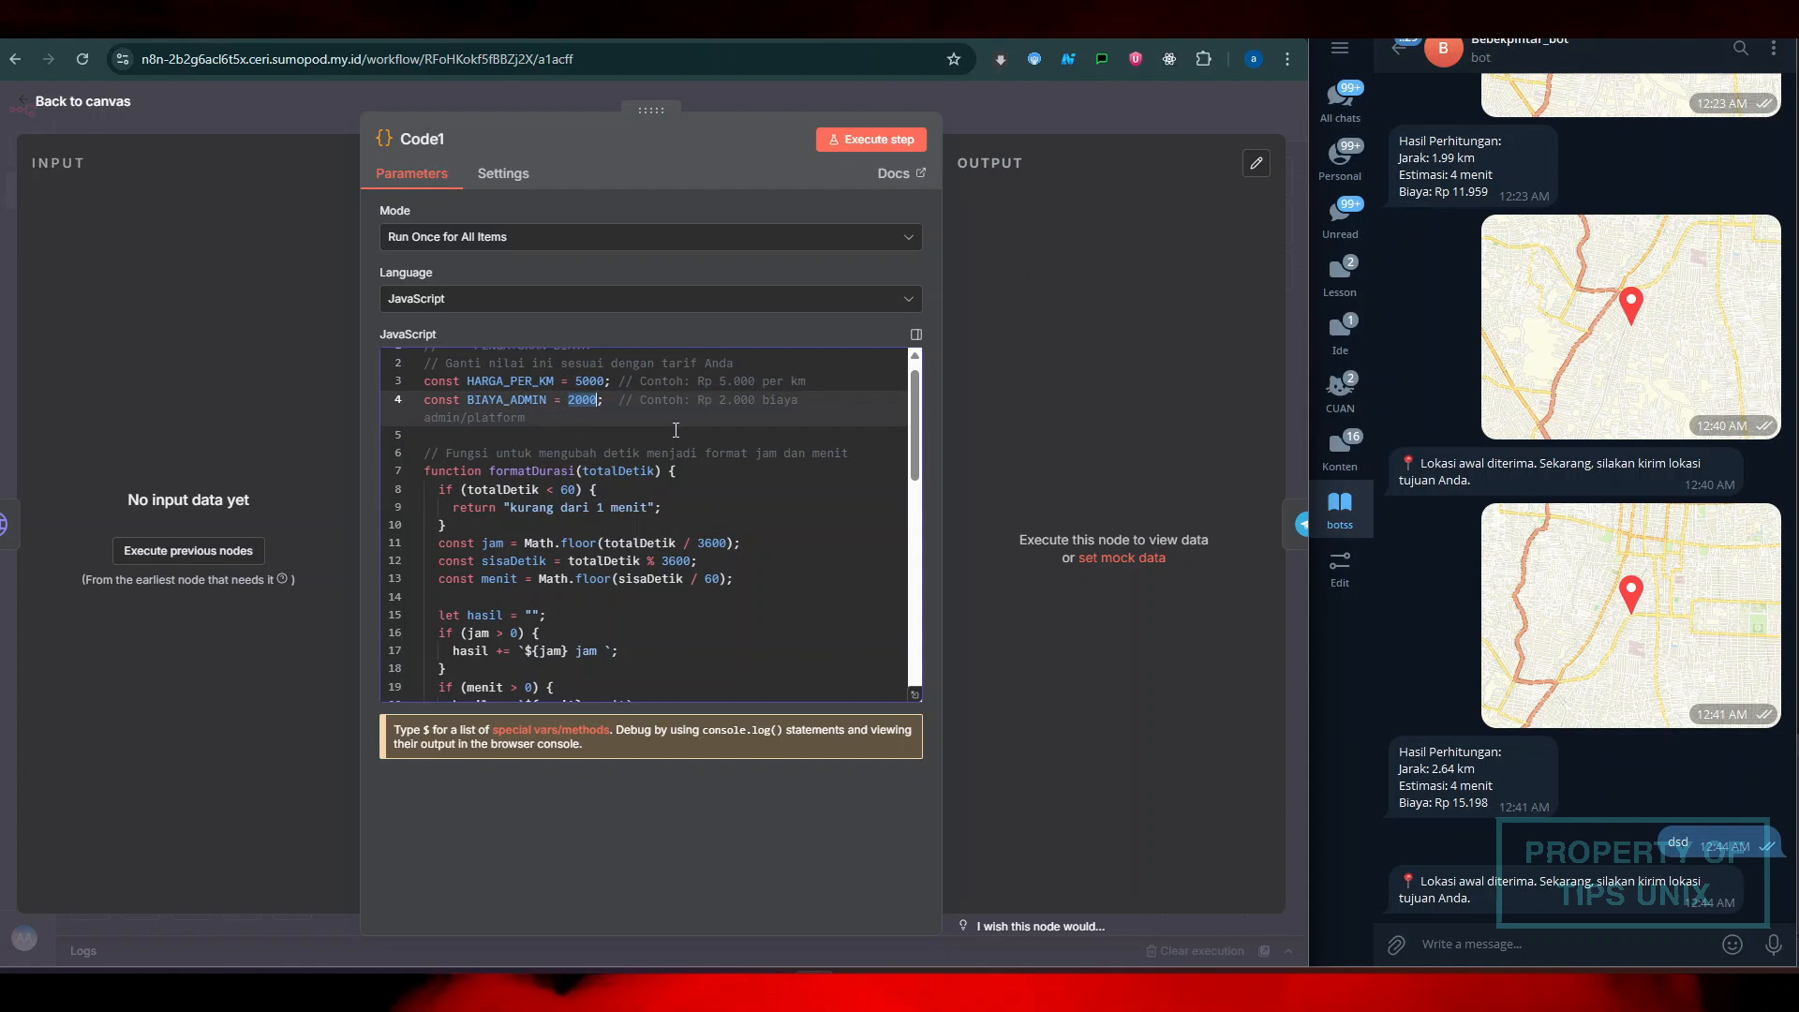
Read through the Code1 script's duration formatting, extracted route variables, cost calculation and returned result object
scroll(676, 430, down, 2)
scroll(591, 413, up, 1)
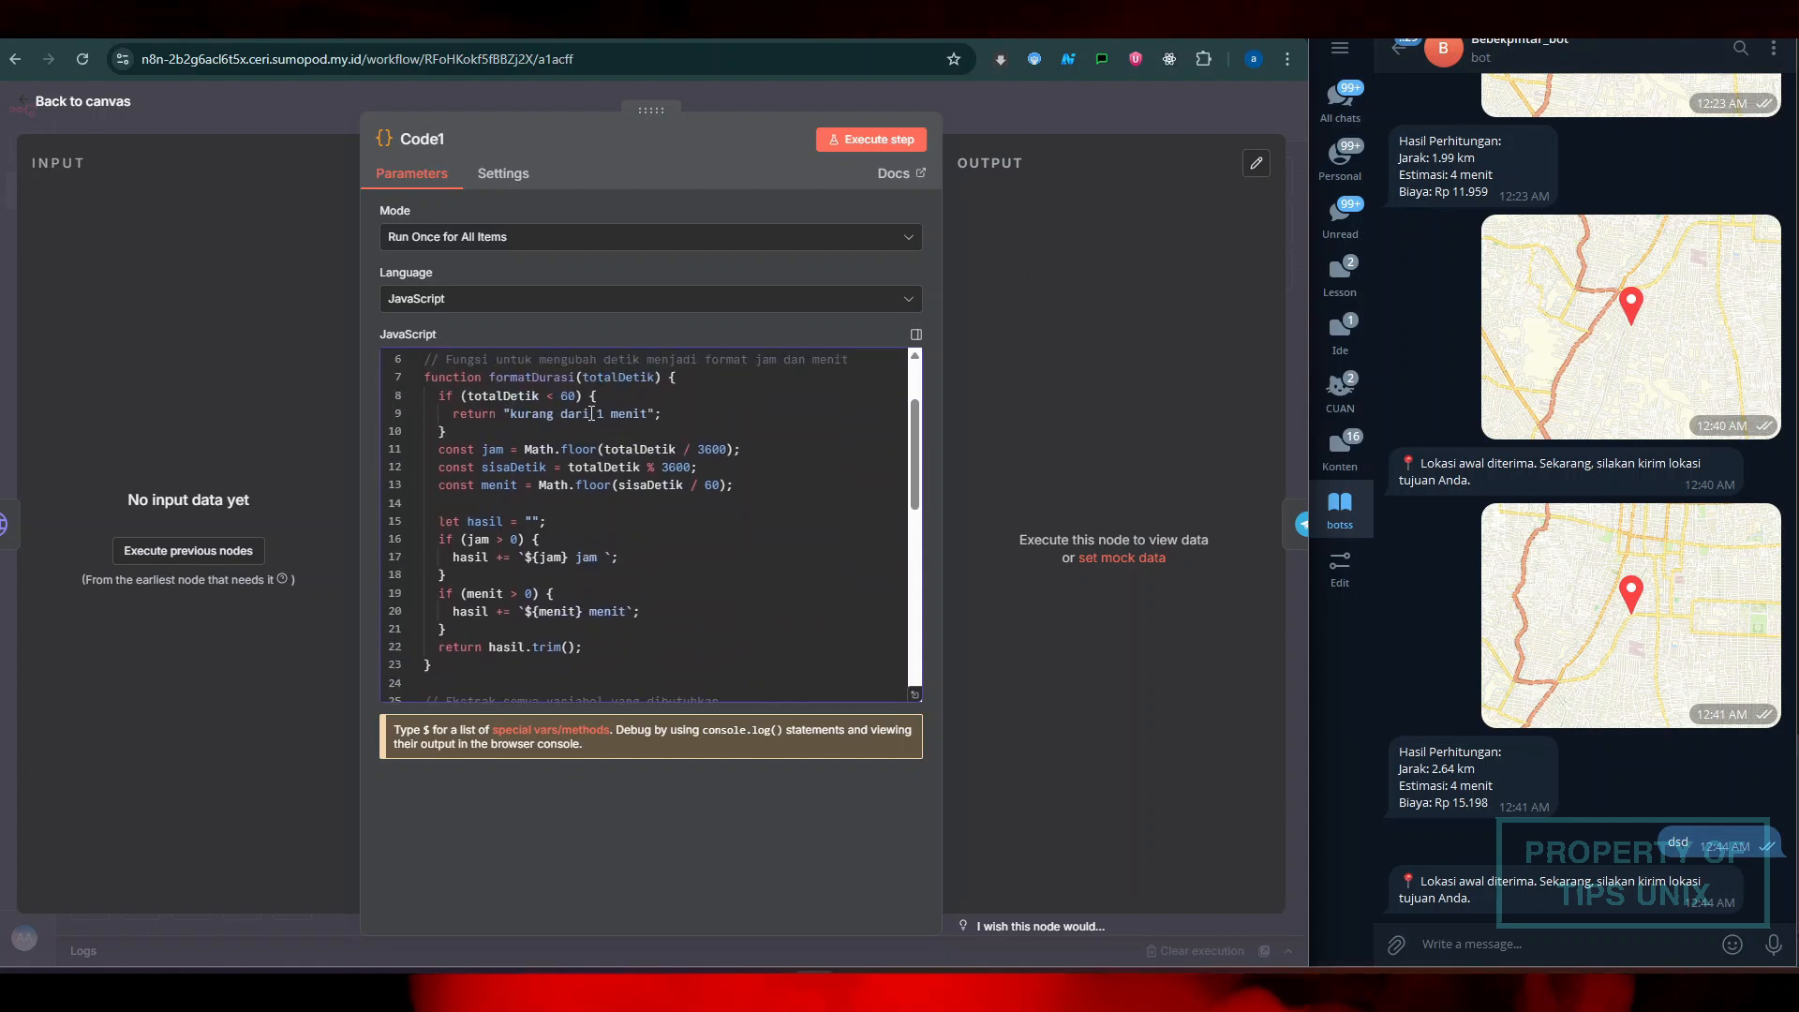
scroll(588, 468, down, 3)
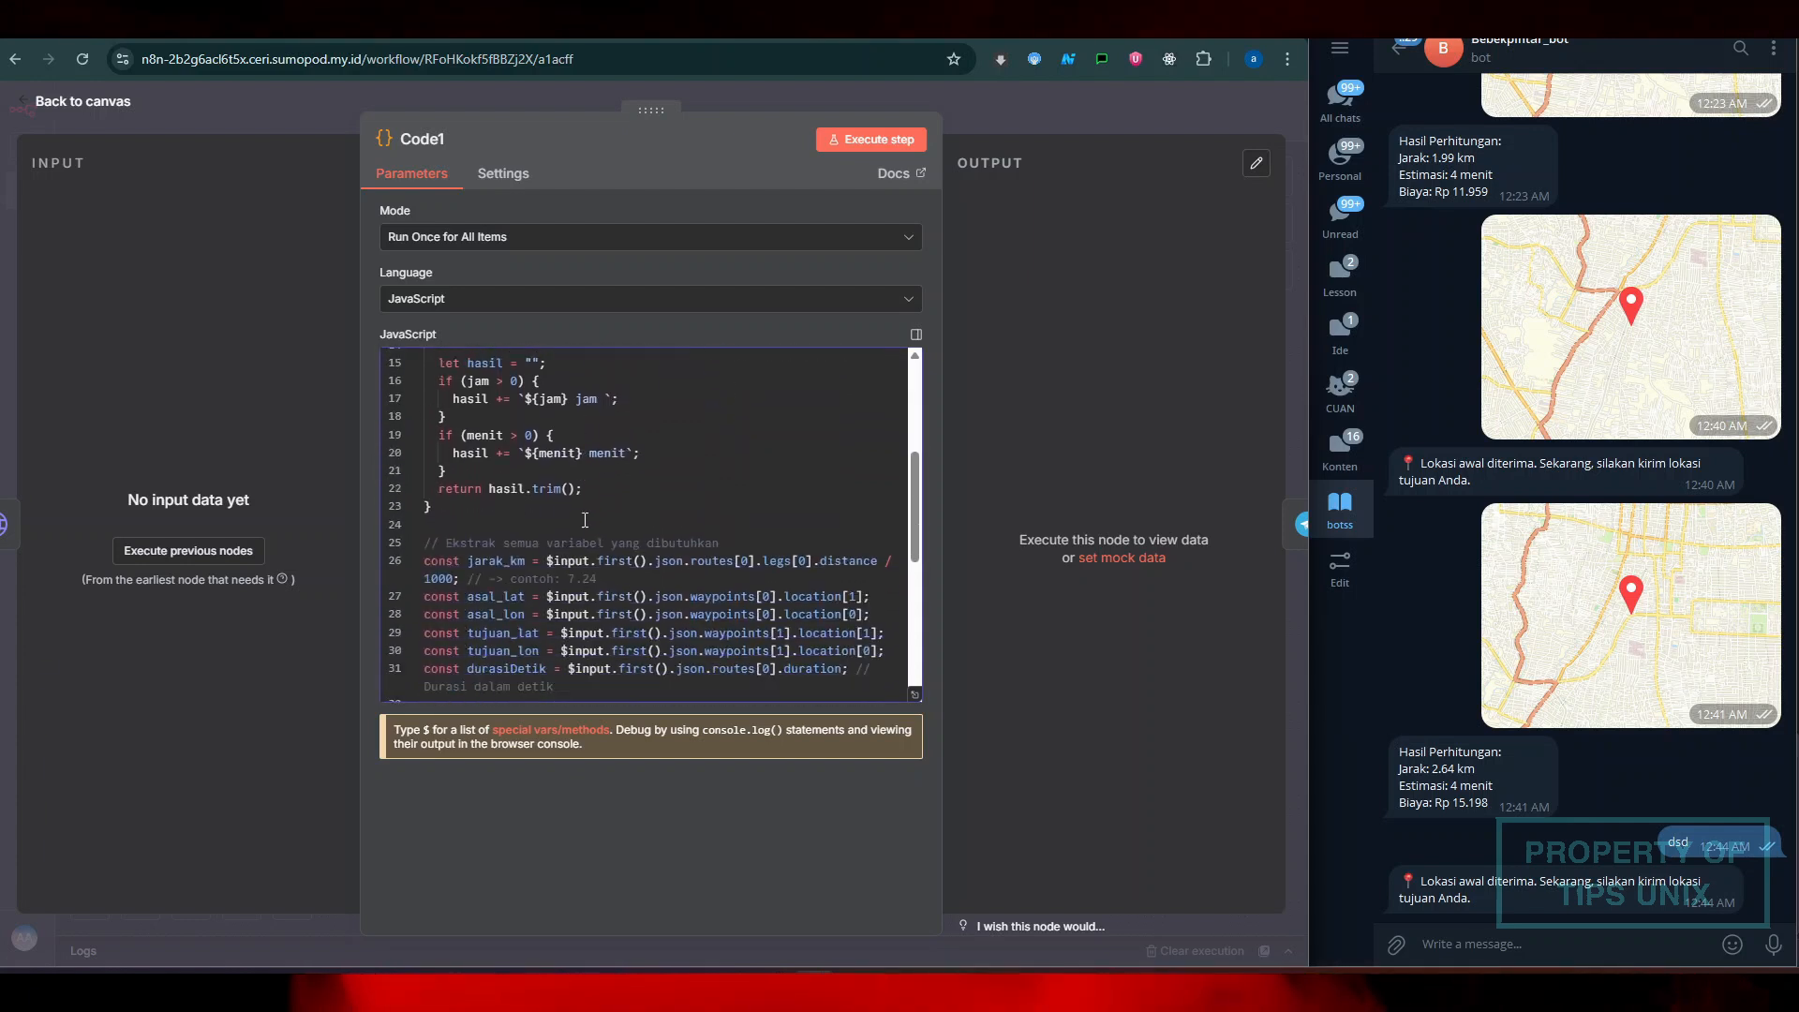
scroll(584, 520, down, 5)
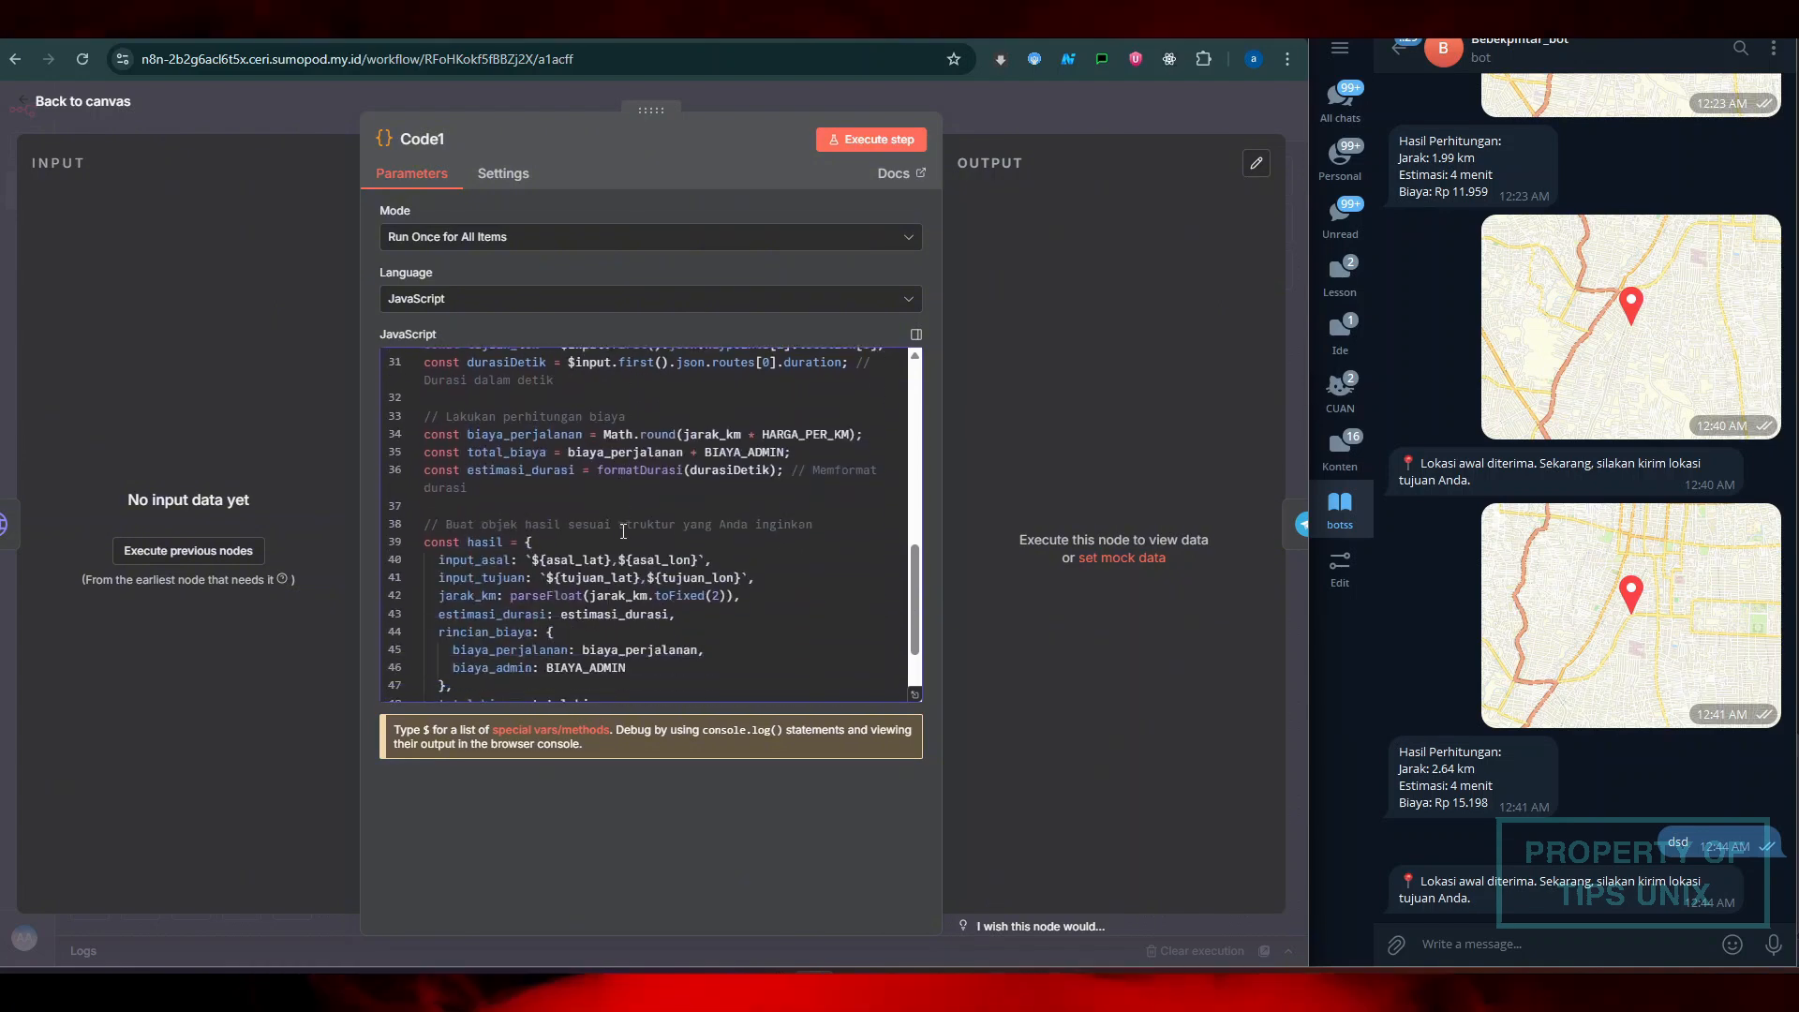
scroll(656, 543, down, 2)
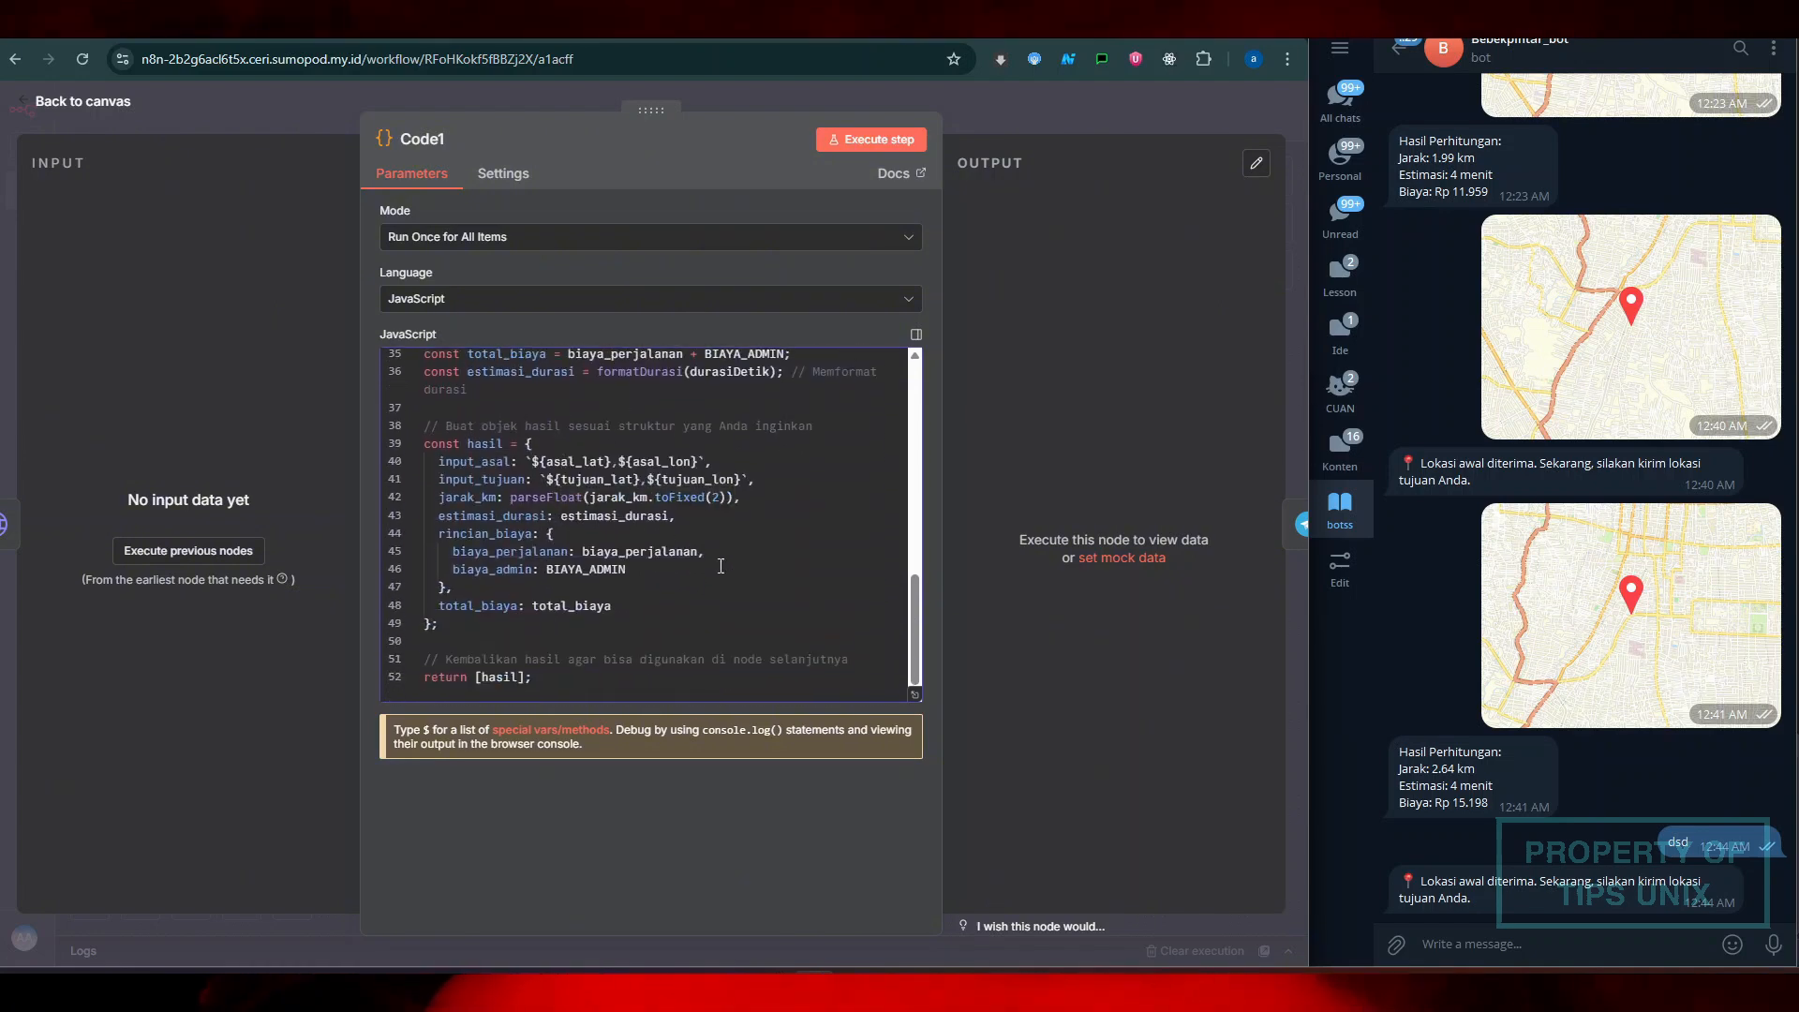
scroll(693, 562, up, 6)
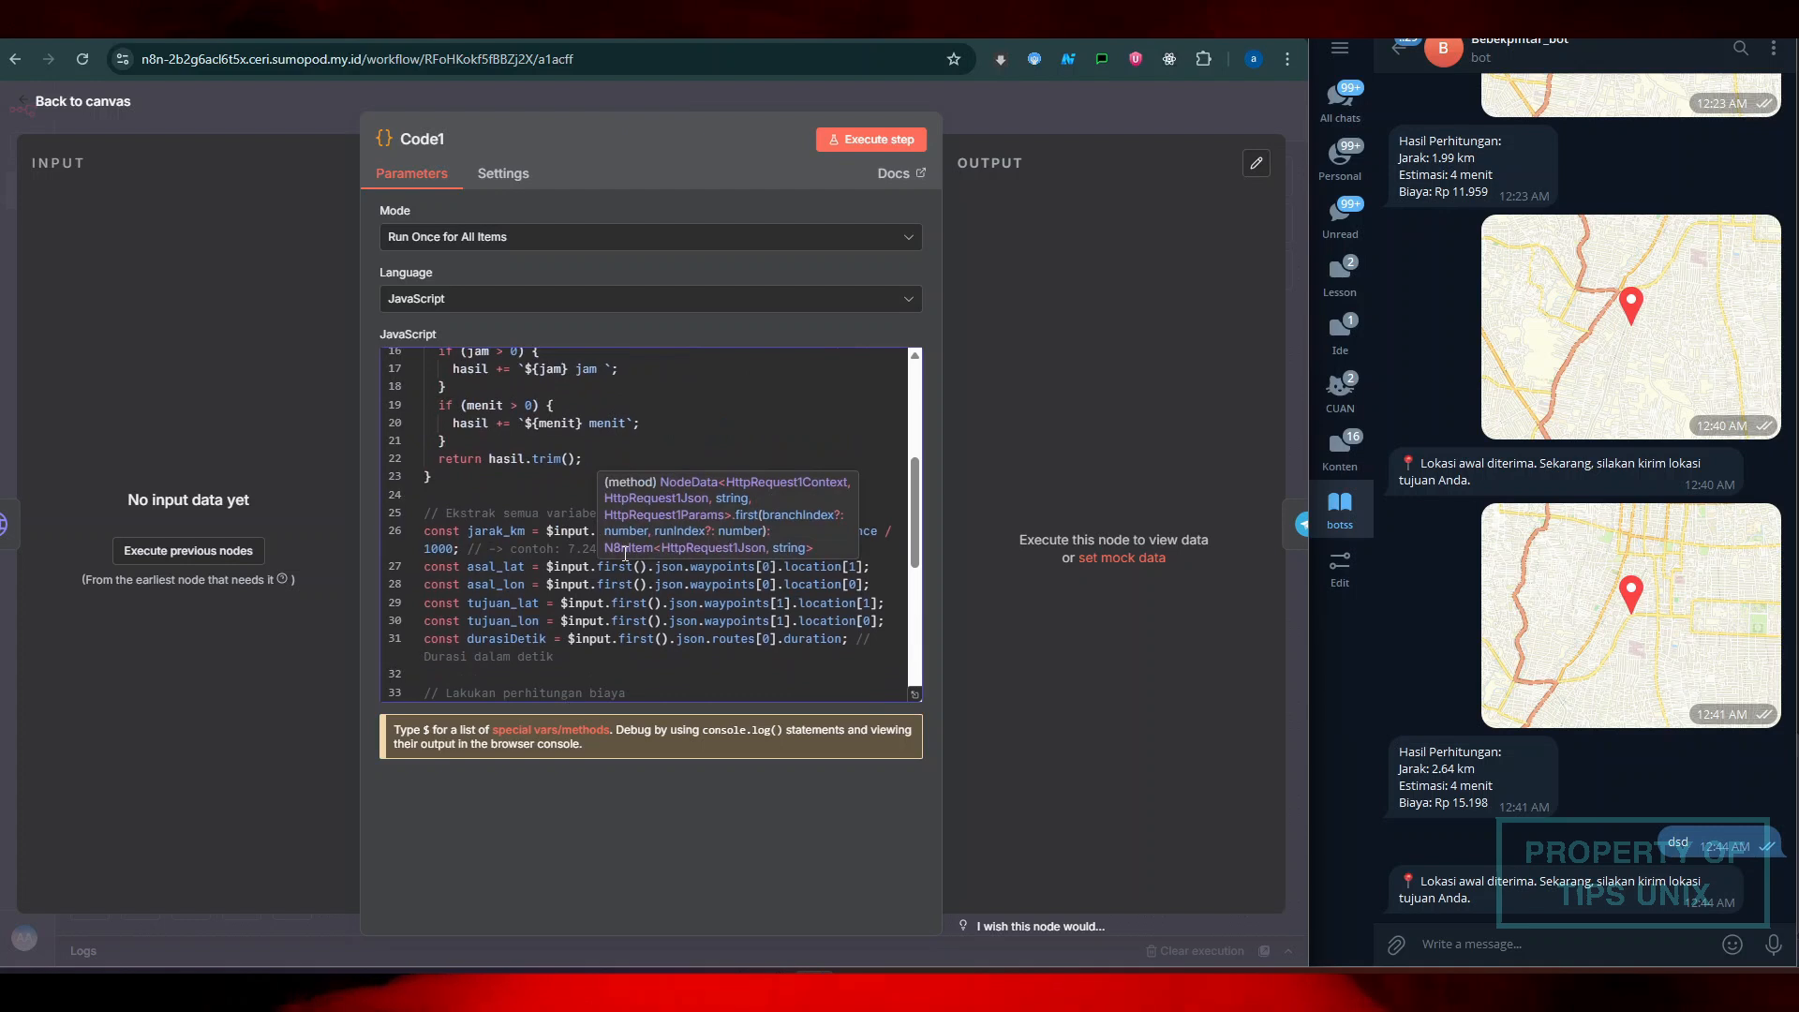
scroll(557, 438, up, 5)
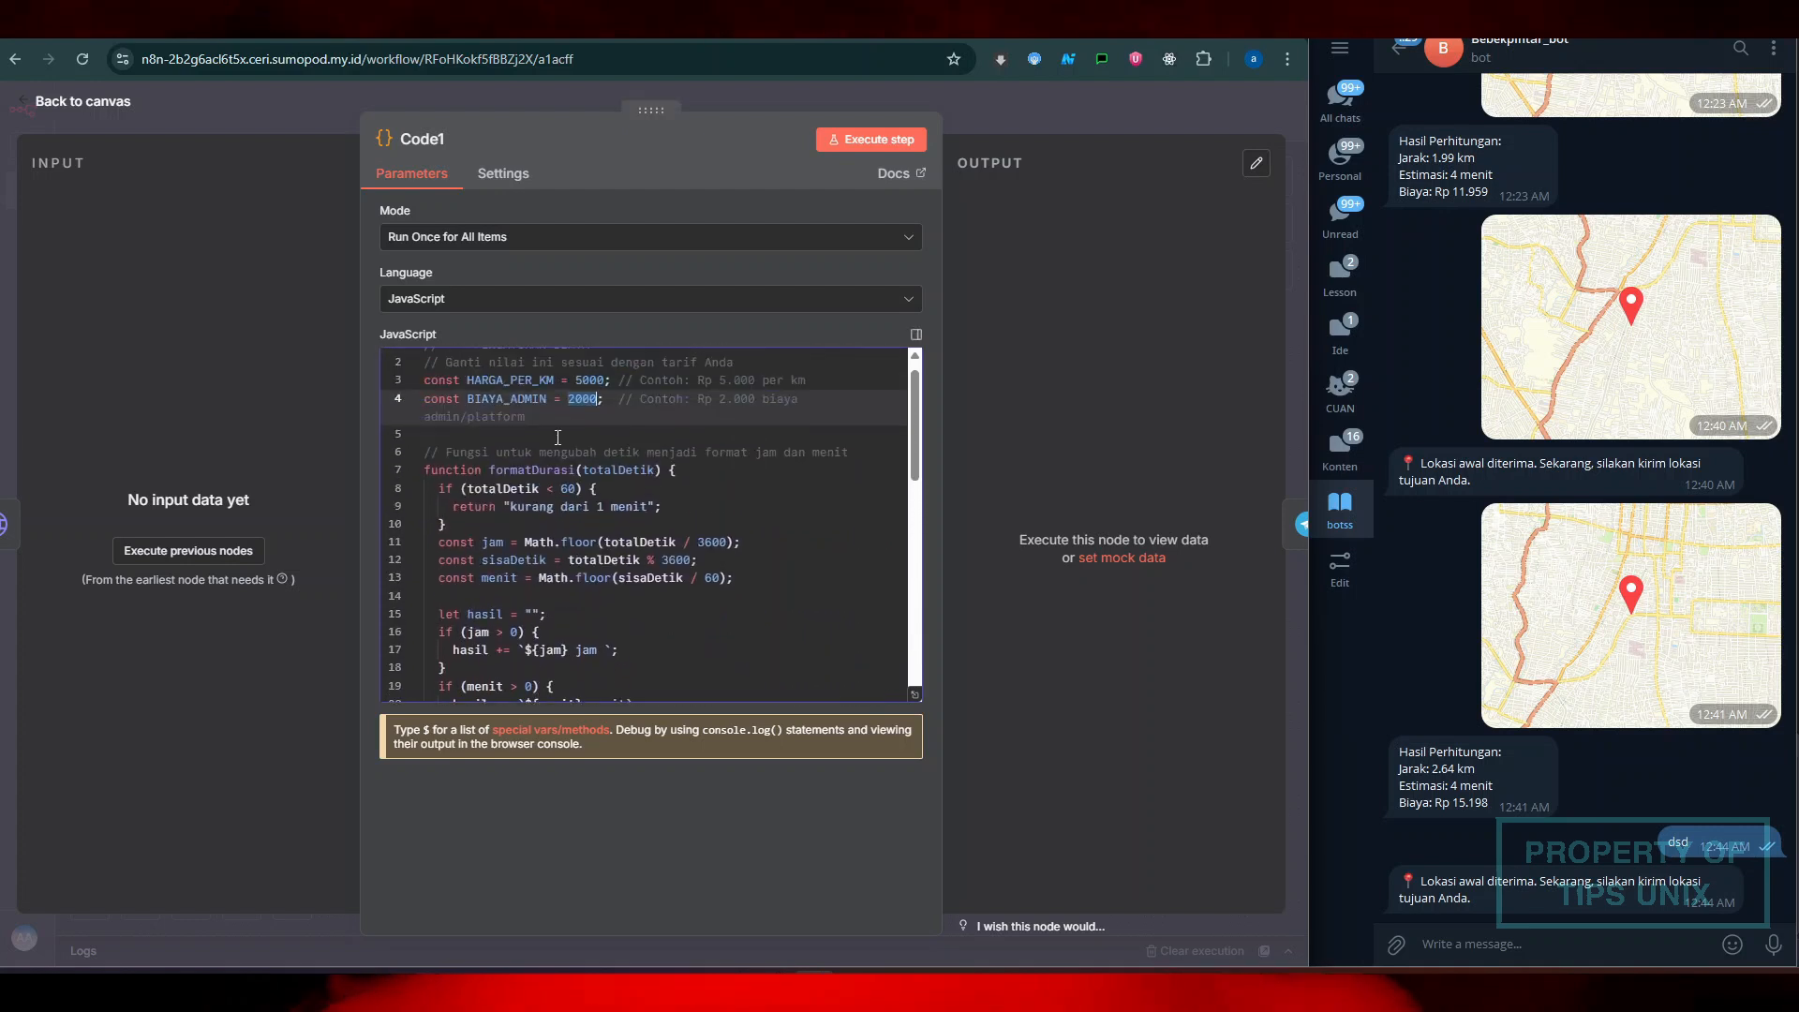
scroll(557, 438, down, 3)
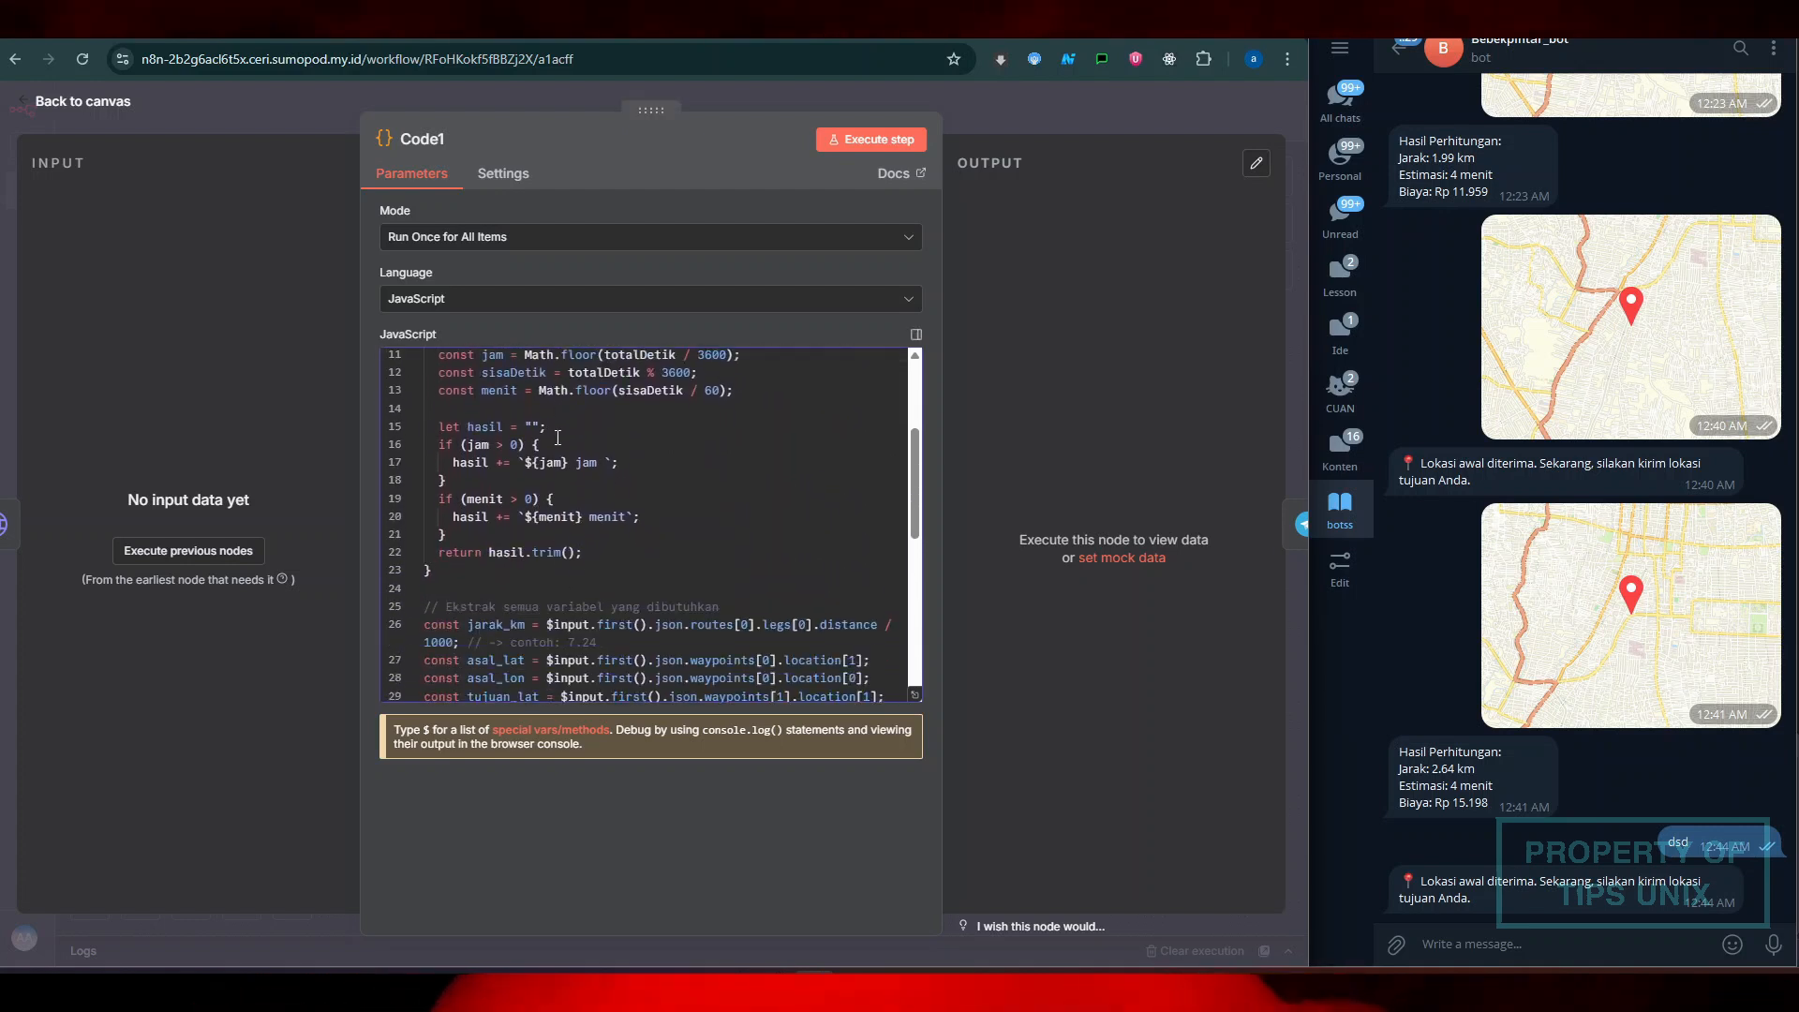
scroll(558, 438, down, 2)
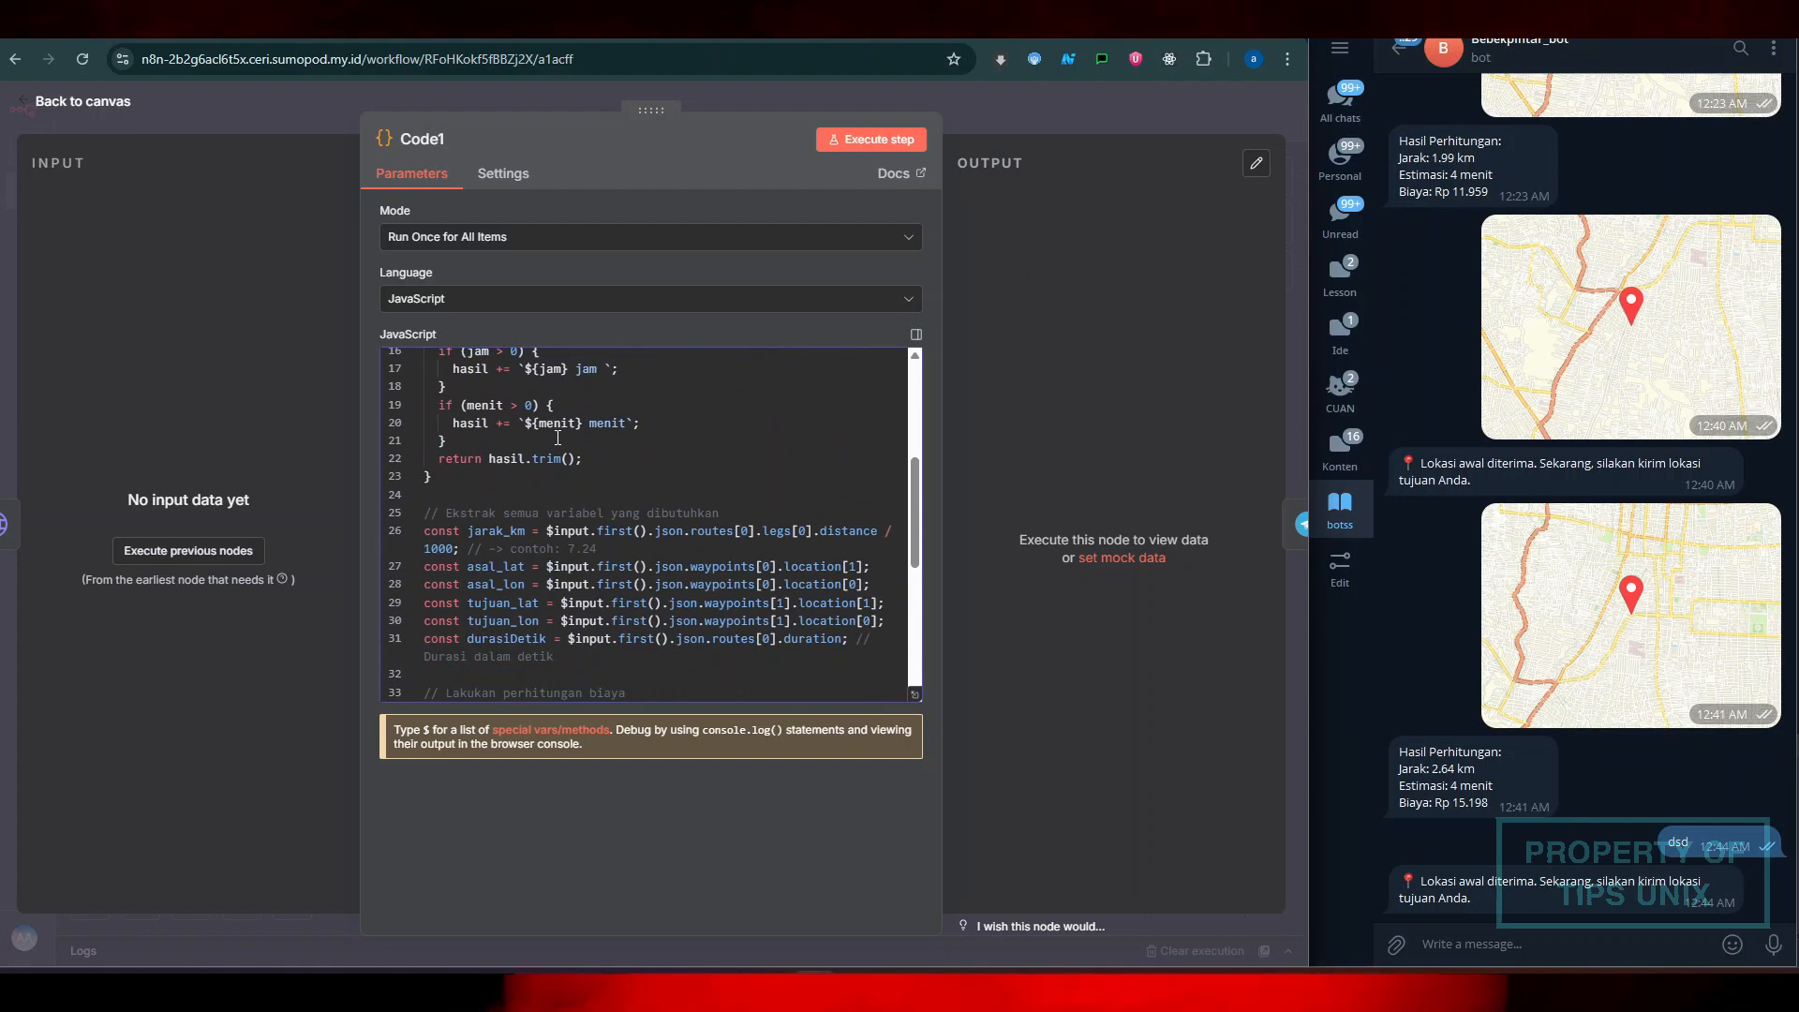
scroll(558, 437, down, 3)
scroll(558, 454, down, 4)
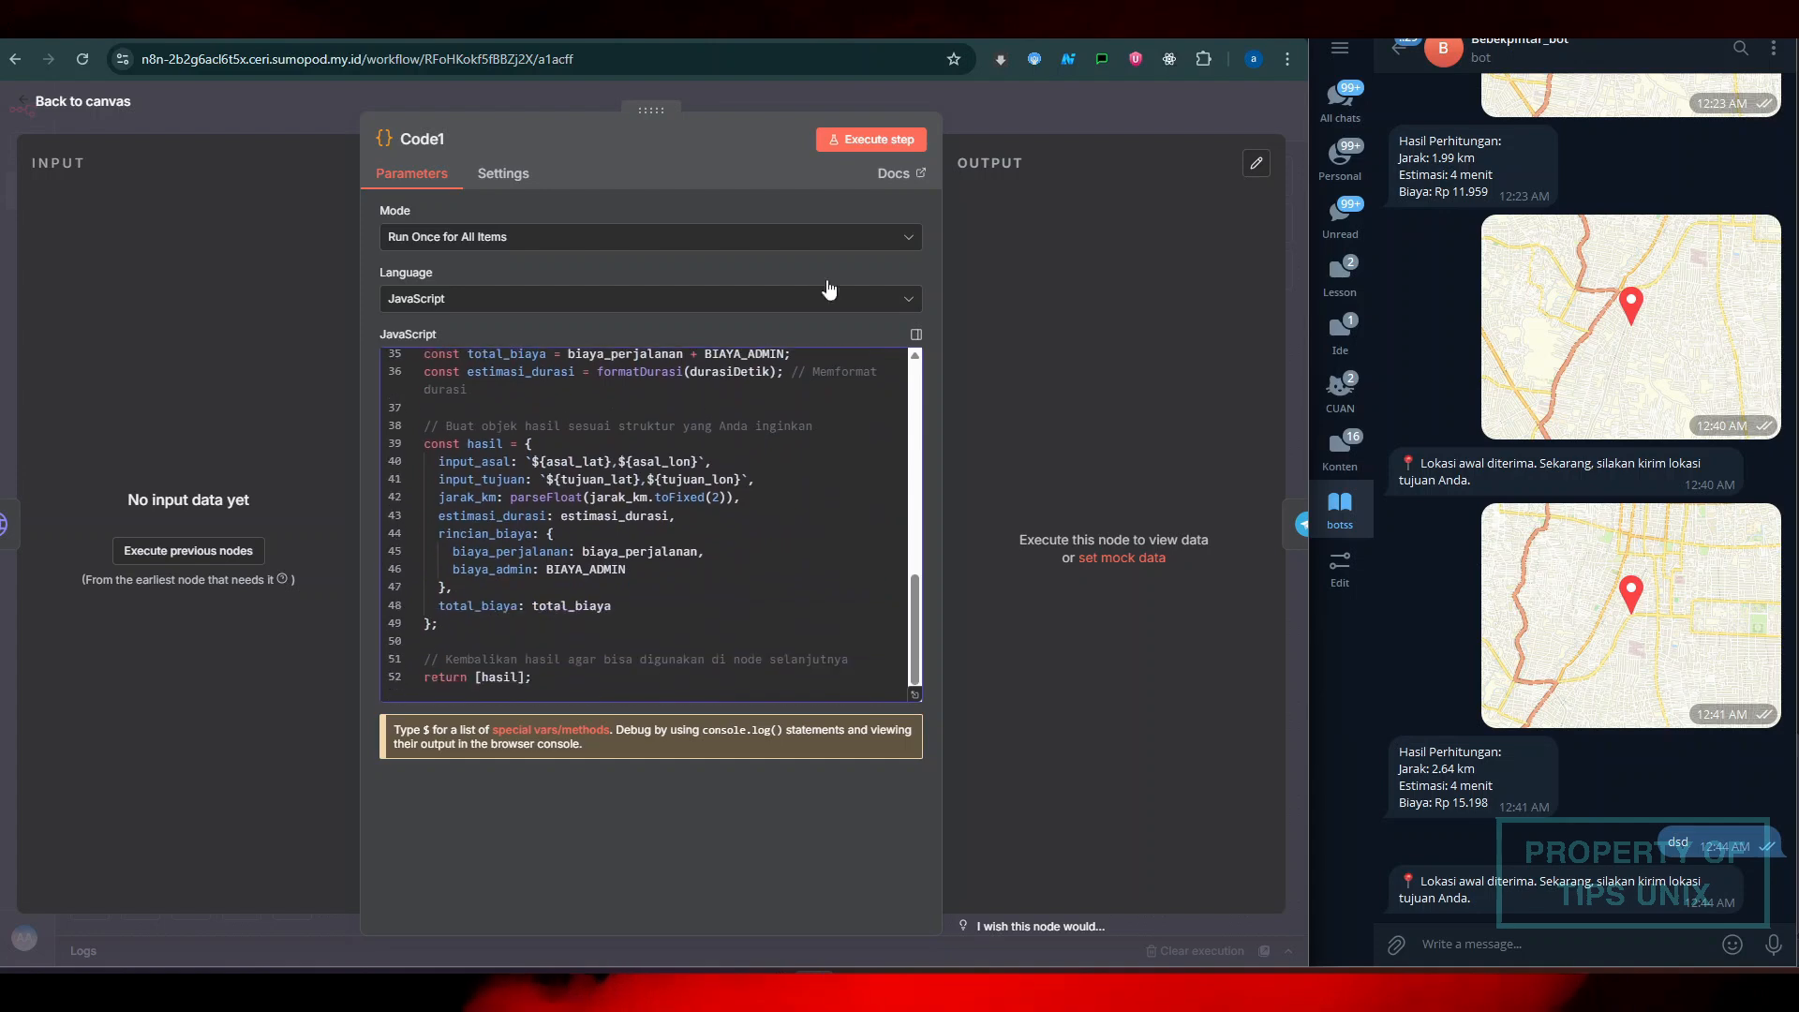
Review the Kirim Harga node's result message expression and the row deletion settings of the Delete rows or columns from sheet node
click(1027, 118)
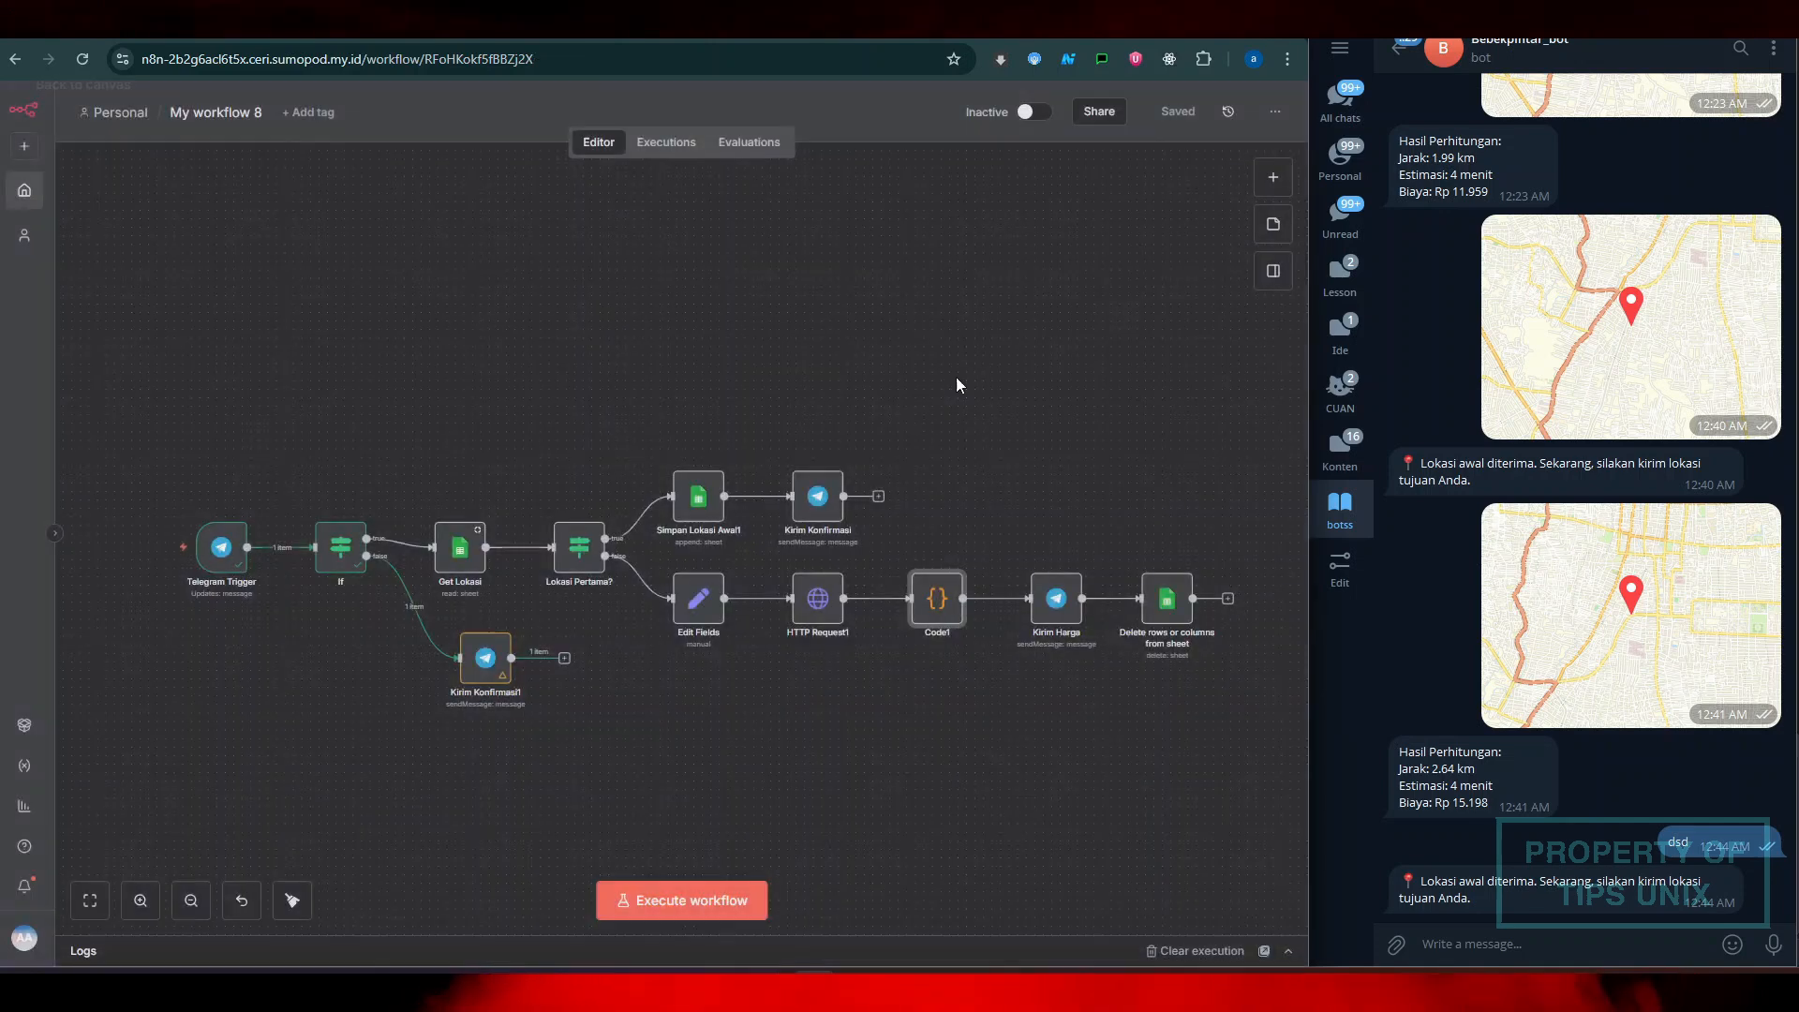
double_click(1060, 614)
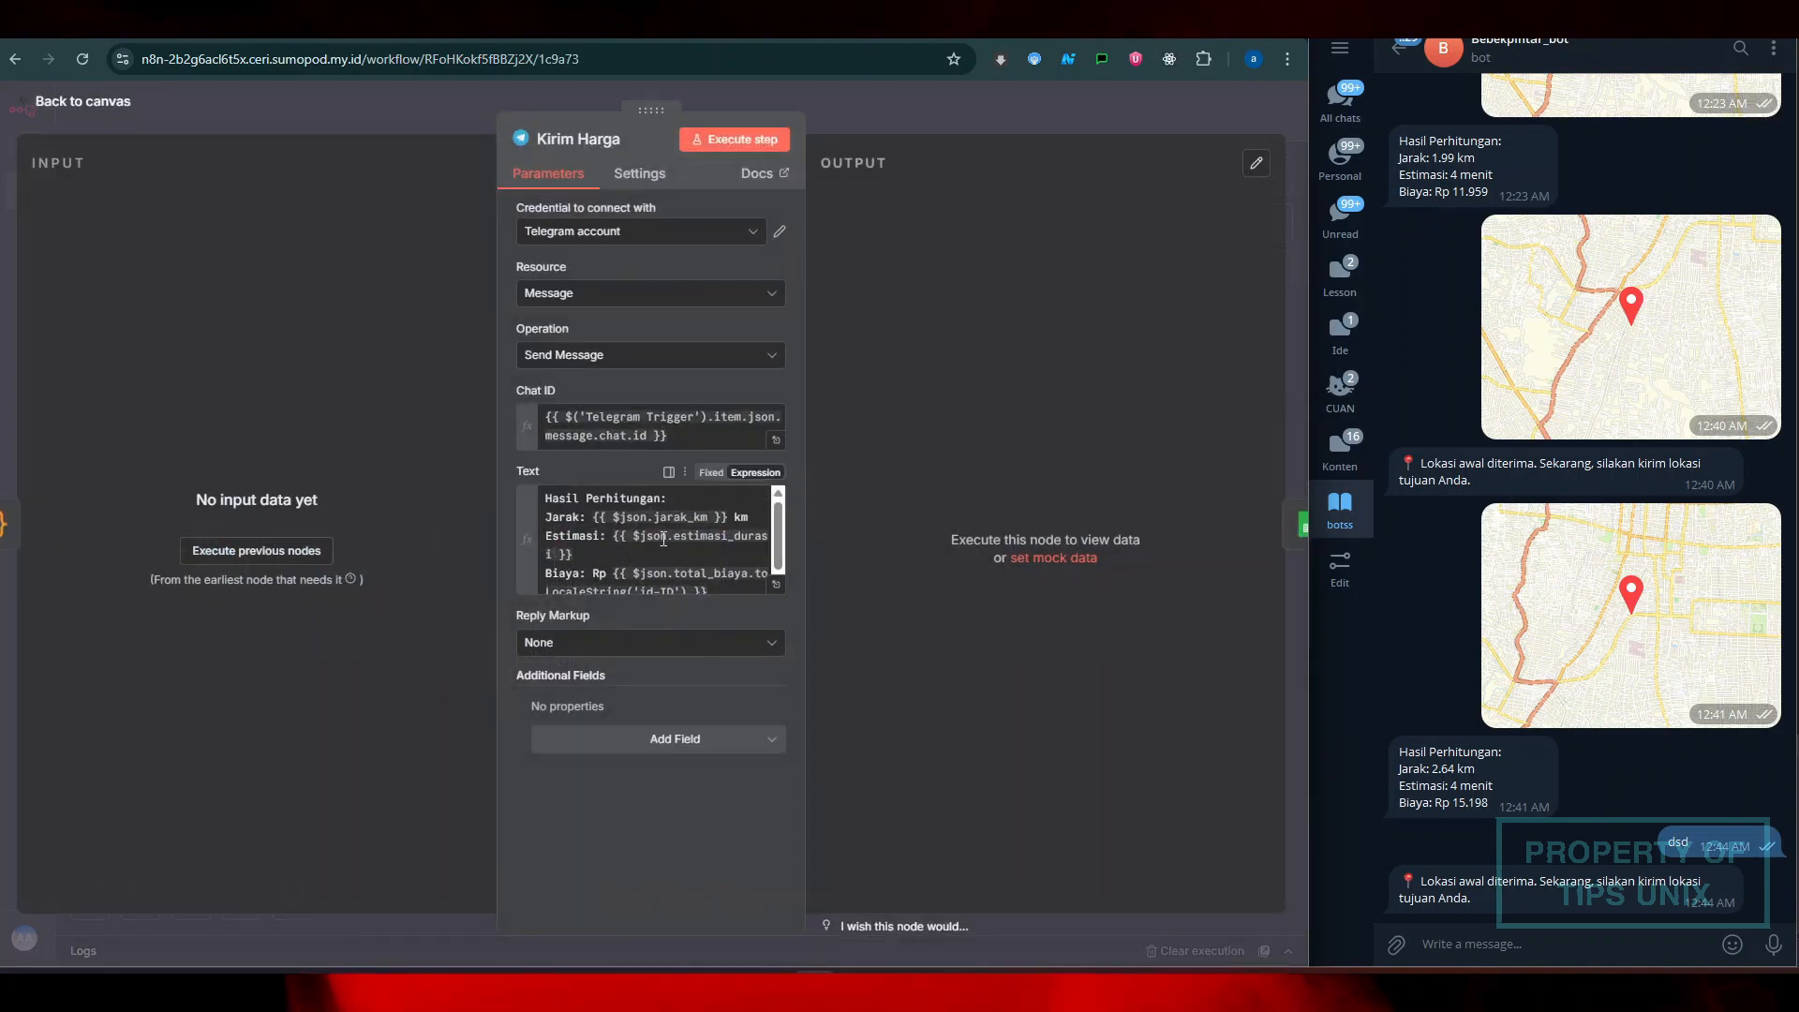
click(776, 585)
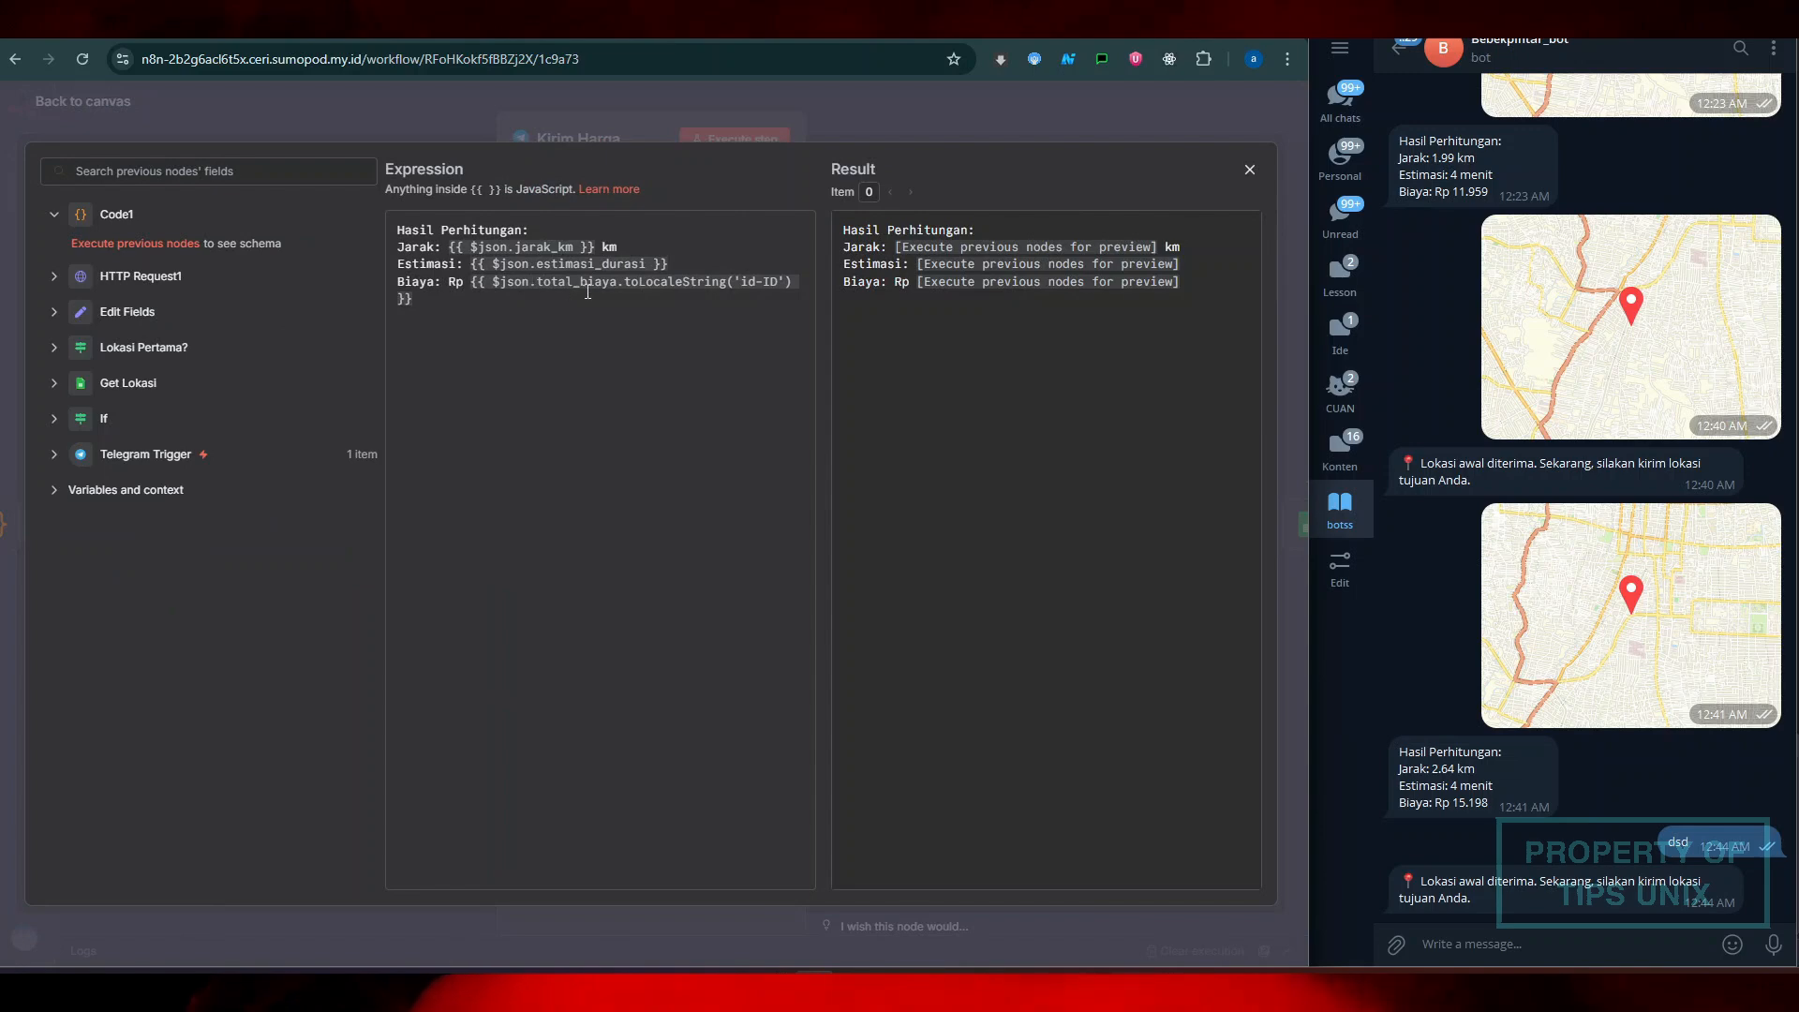
click(906, 97)
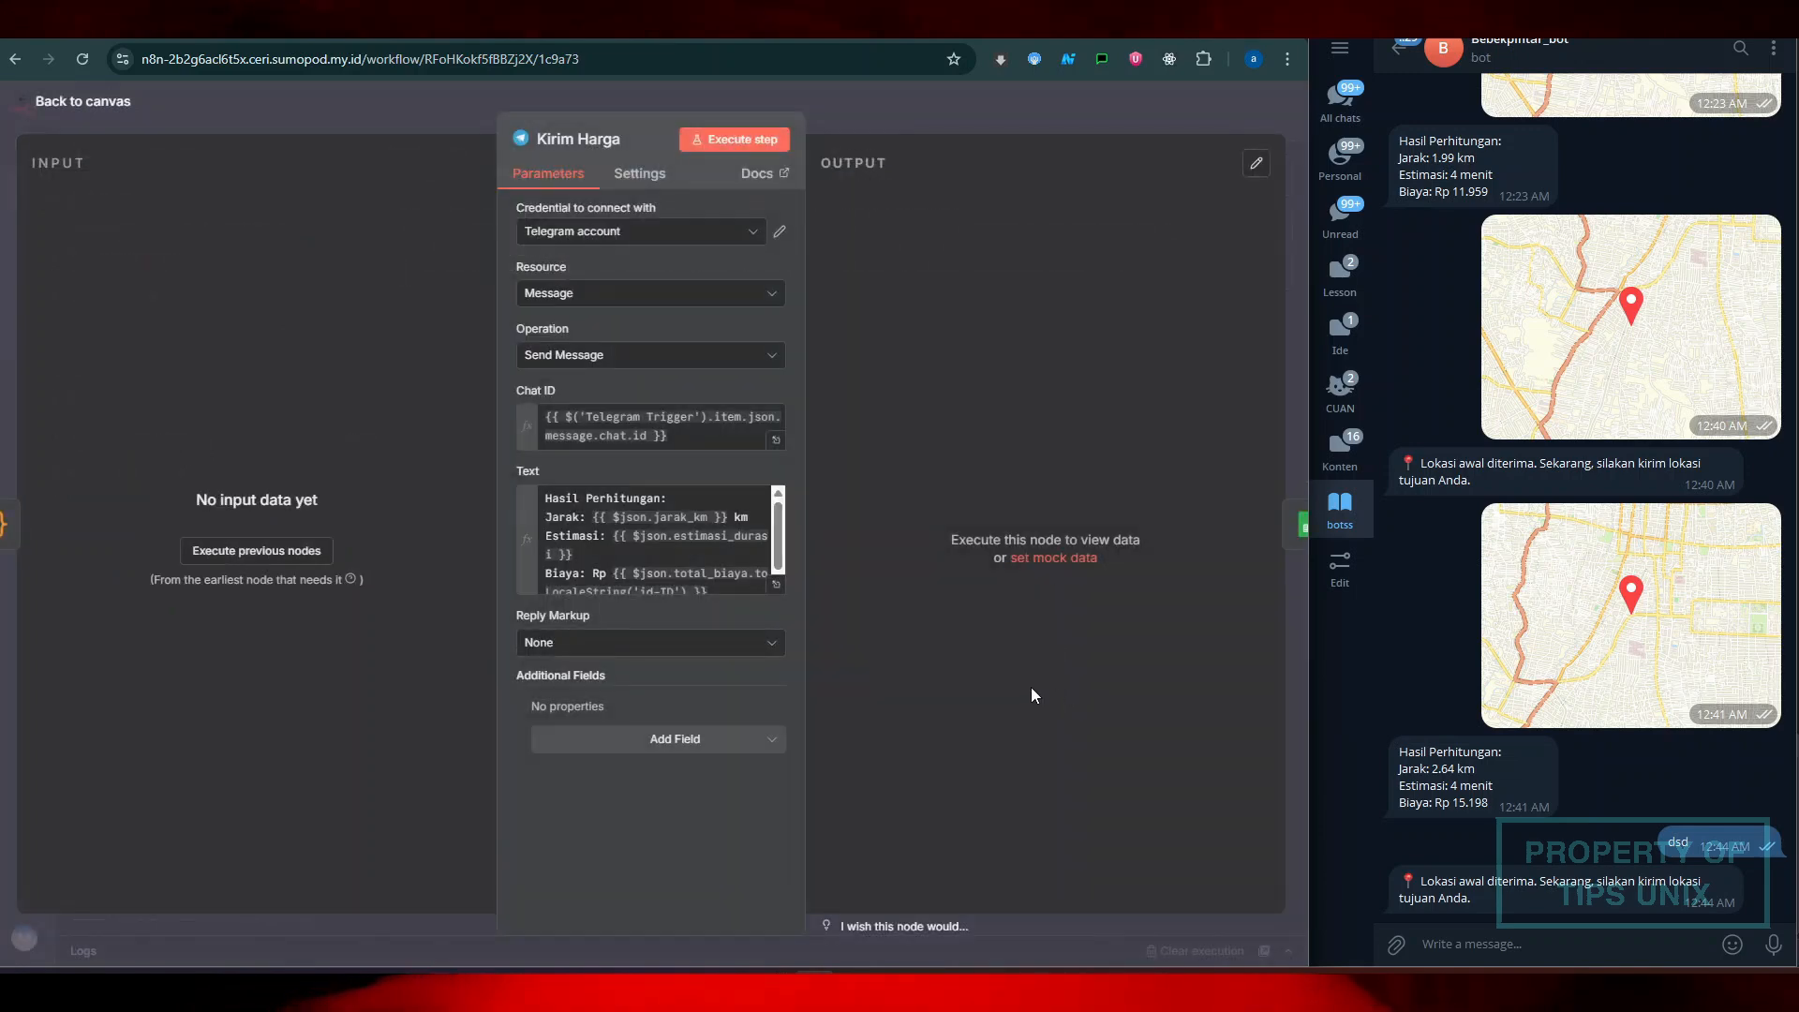
click(961, 118)
double_click(1151, 600)
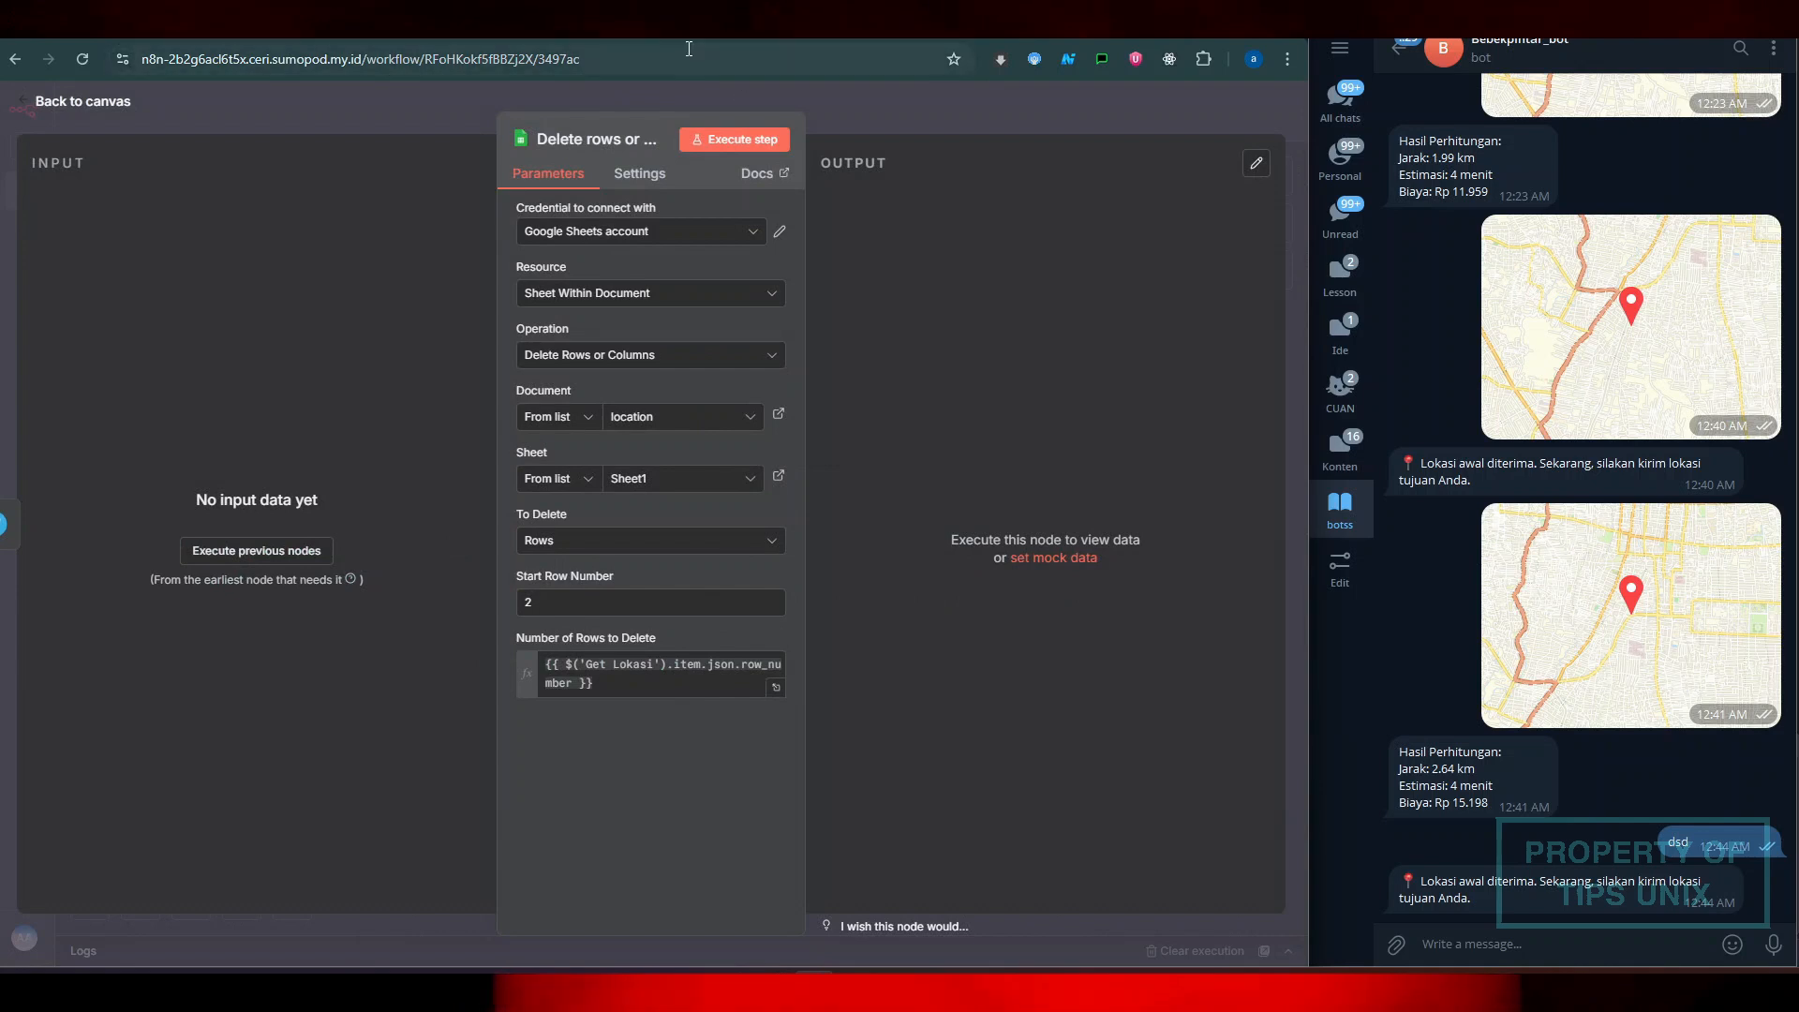
click(867, 113)
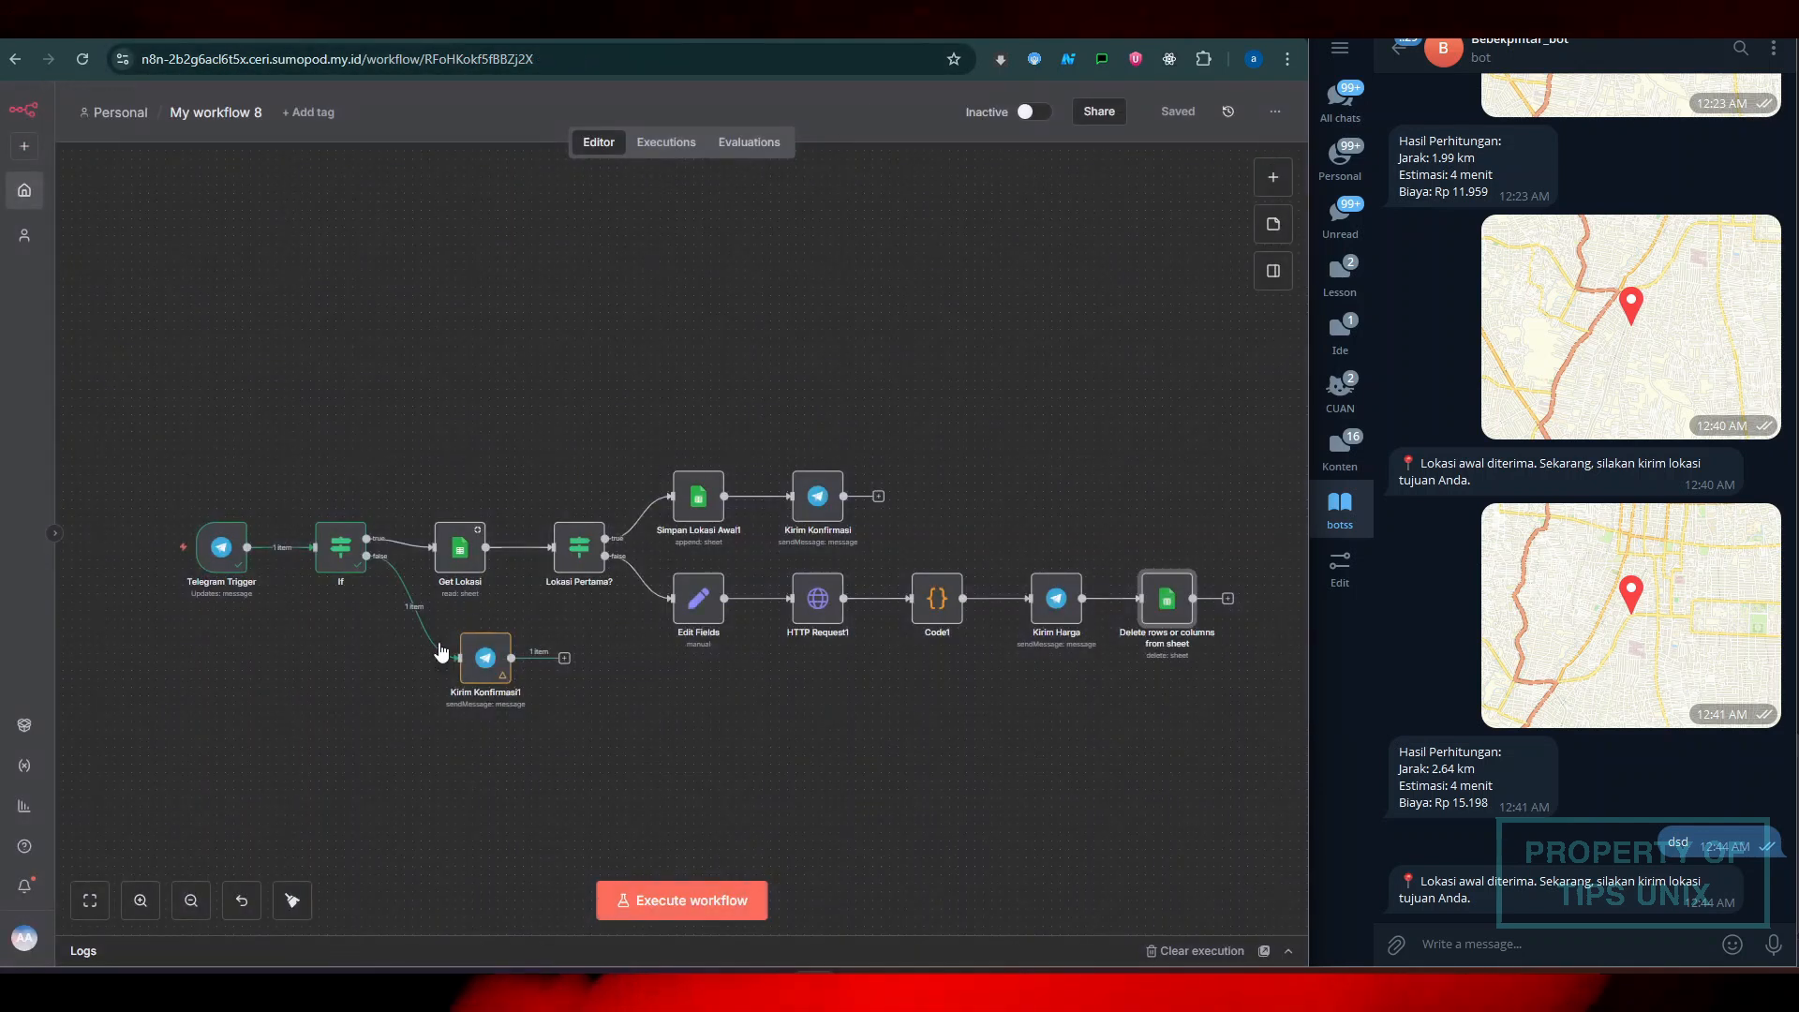
Execute the workflow with a starting location sent to the Telegram bot, and check the If node's output
click(143, 551)
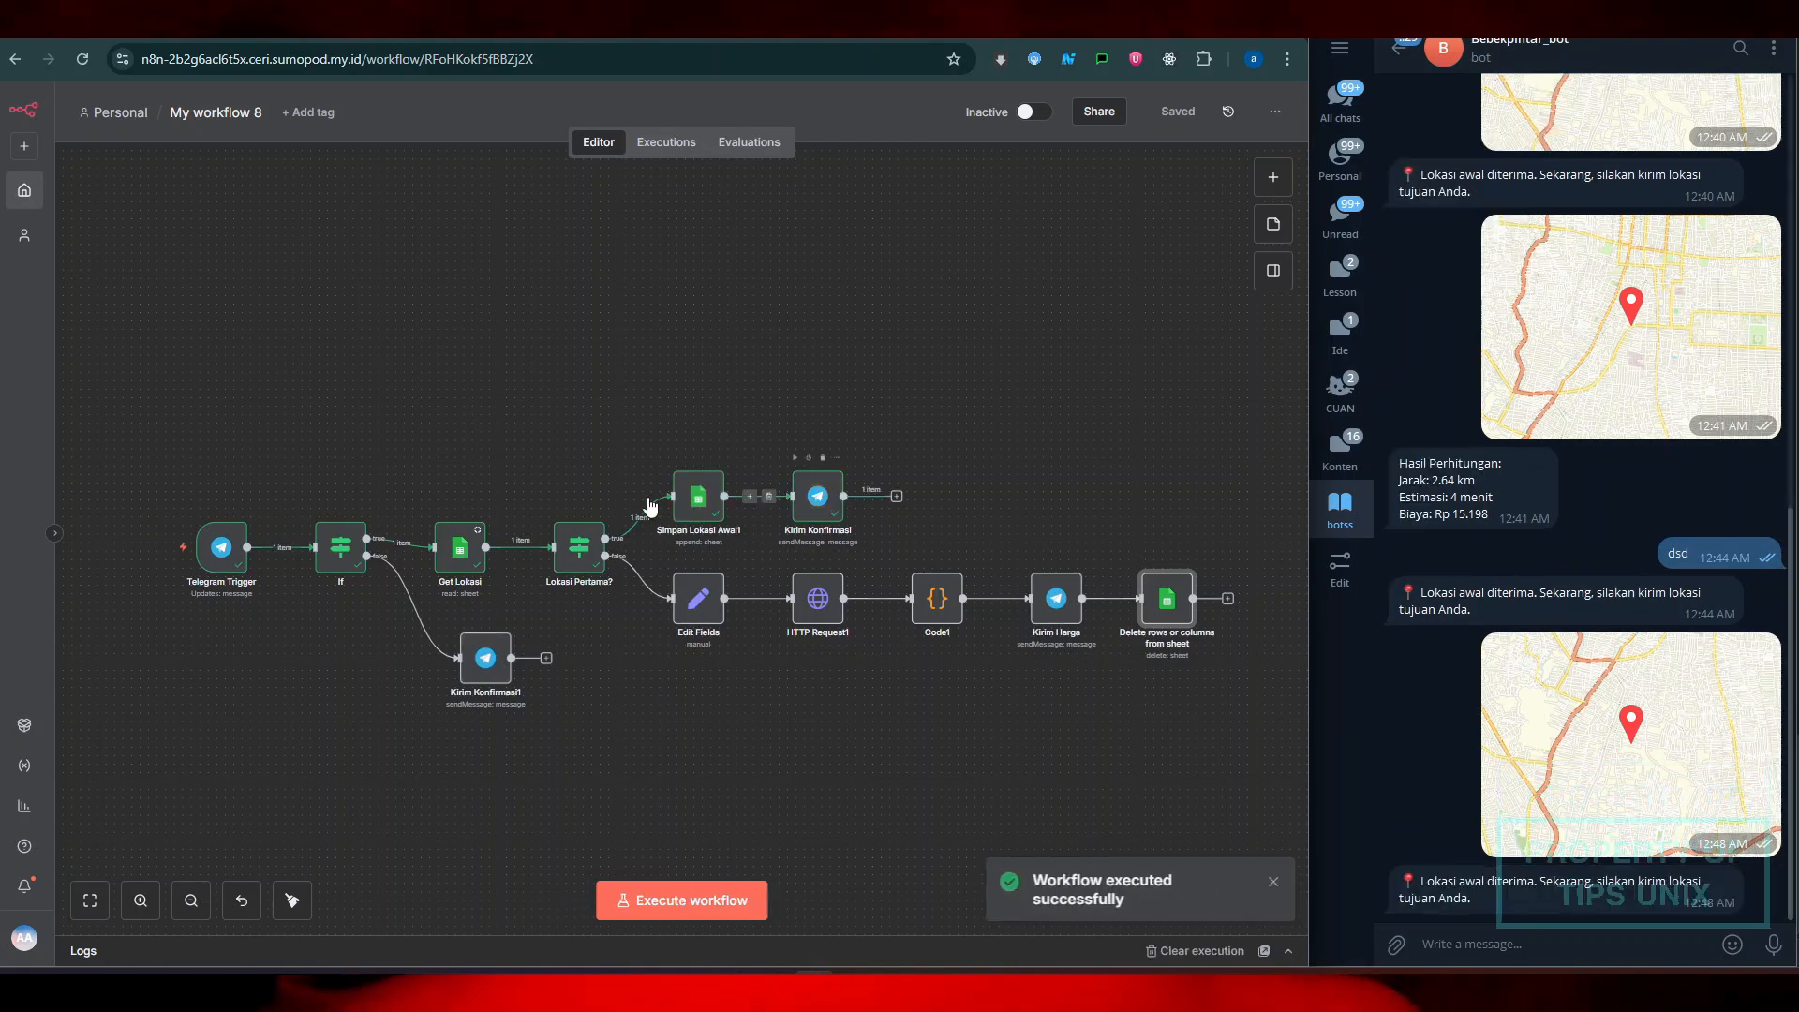
double_click(337, 558)
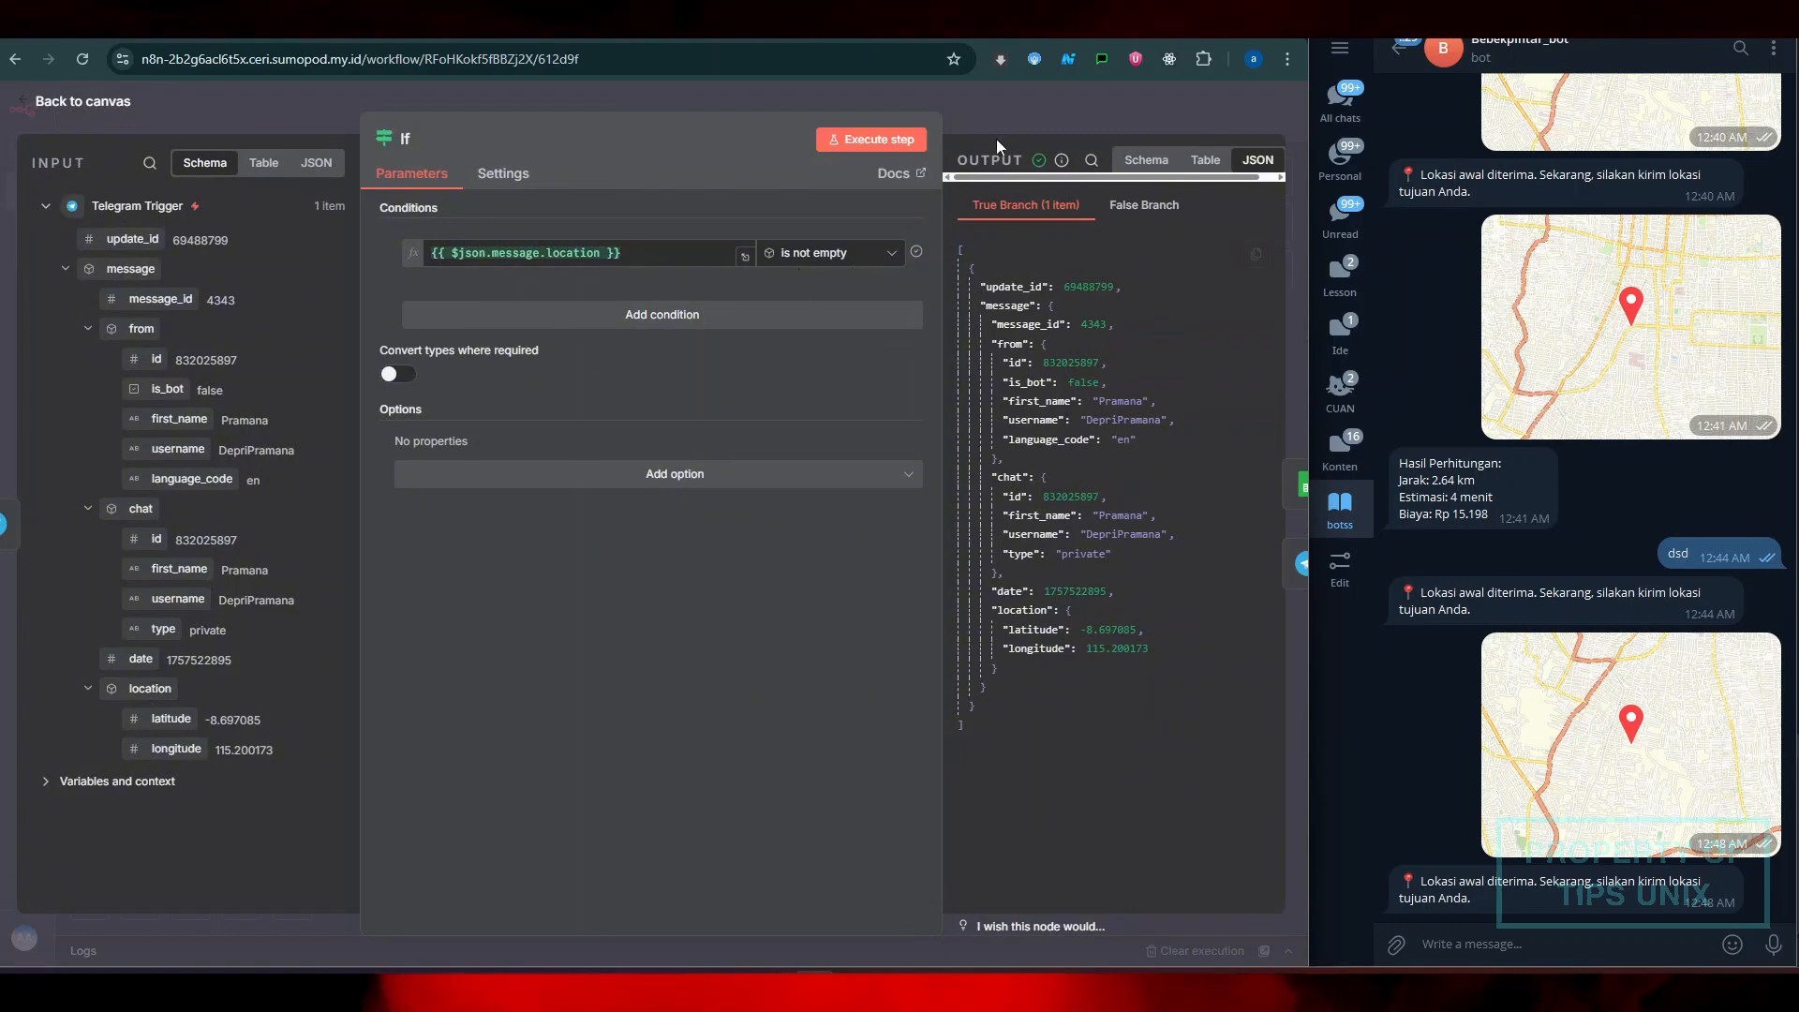
click(1014, 120)
Inspect the output of the Get Lokasi lookup and the branch result of the Lokasi Pertama? condition
click(460, 564)
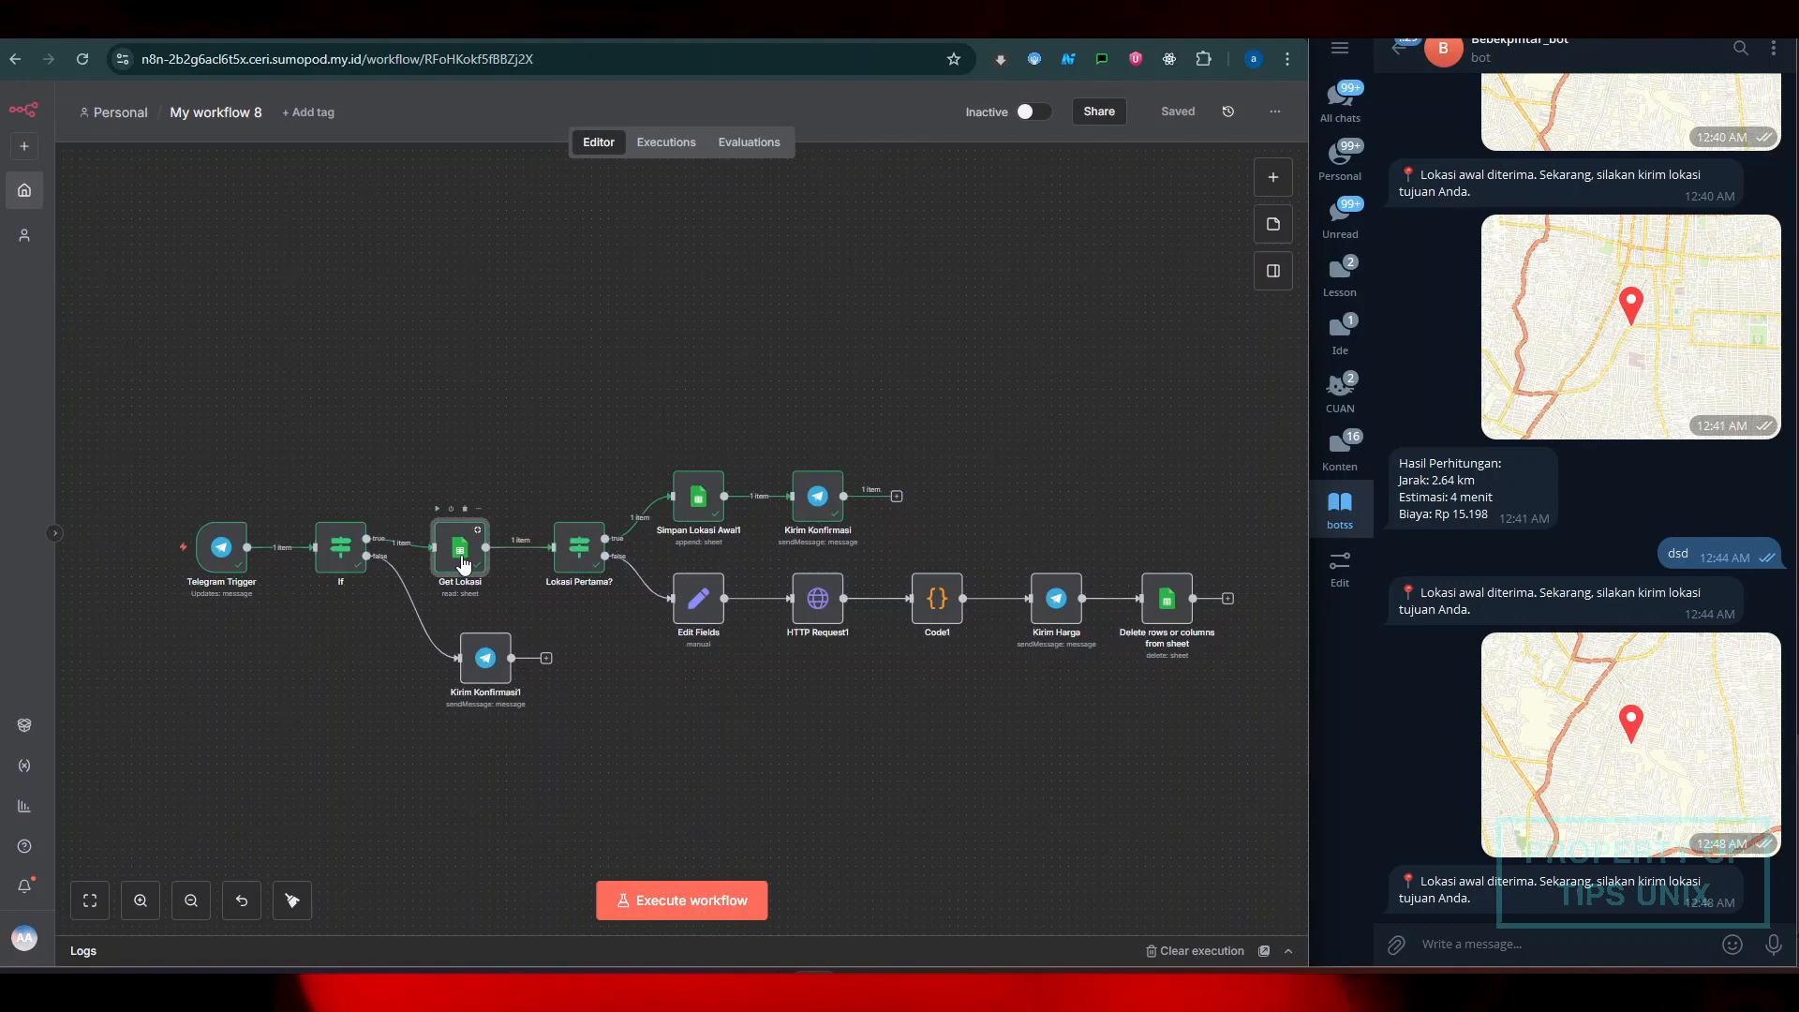
double_click(462, 562)
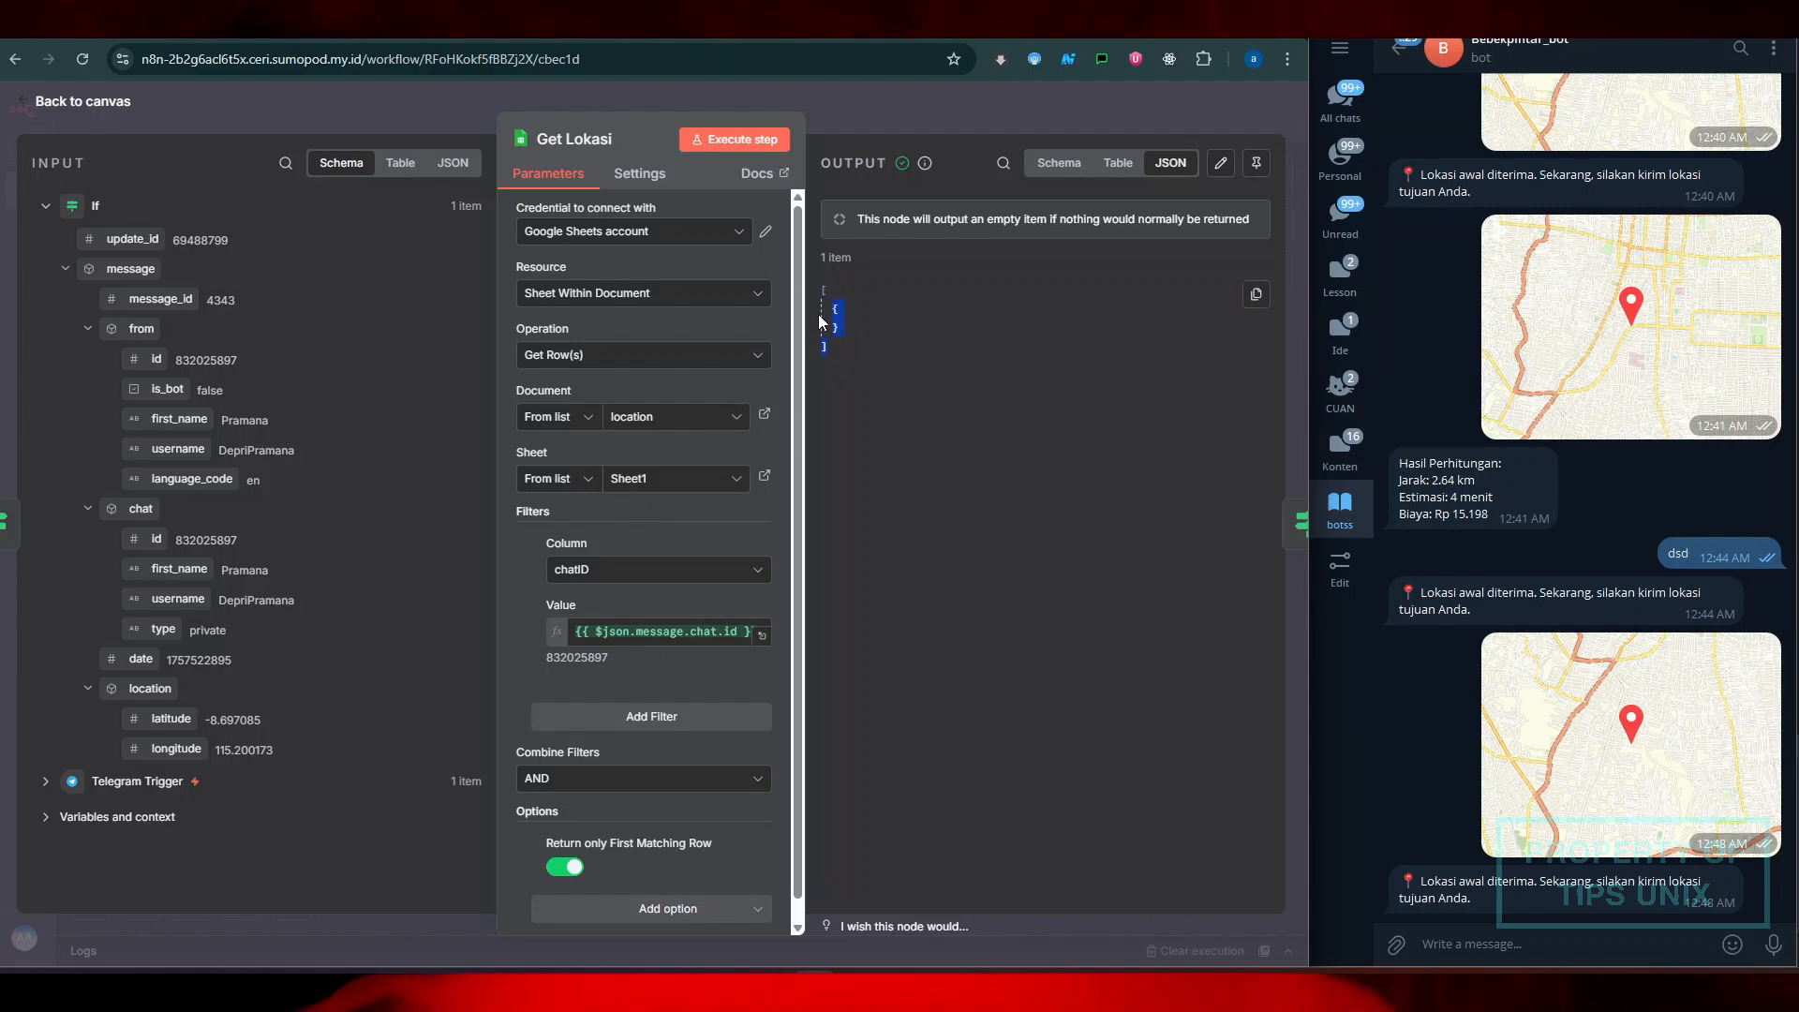
click(924, 115)
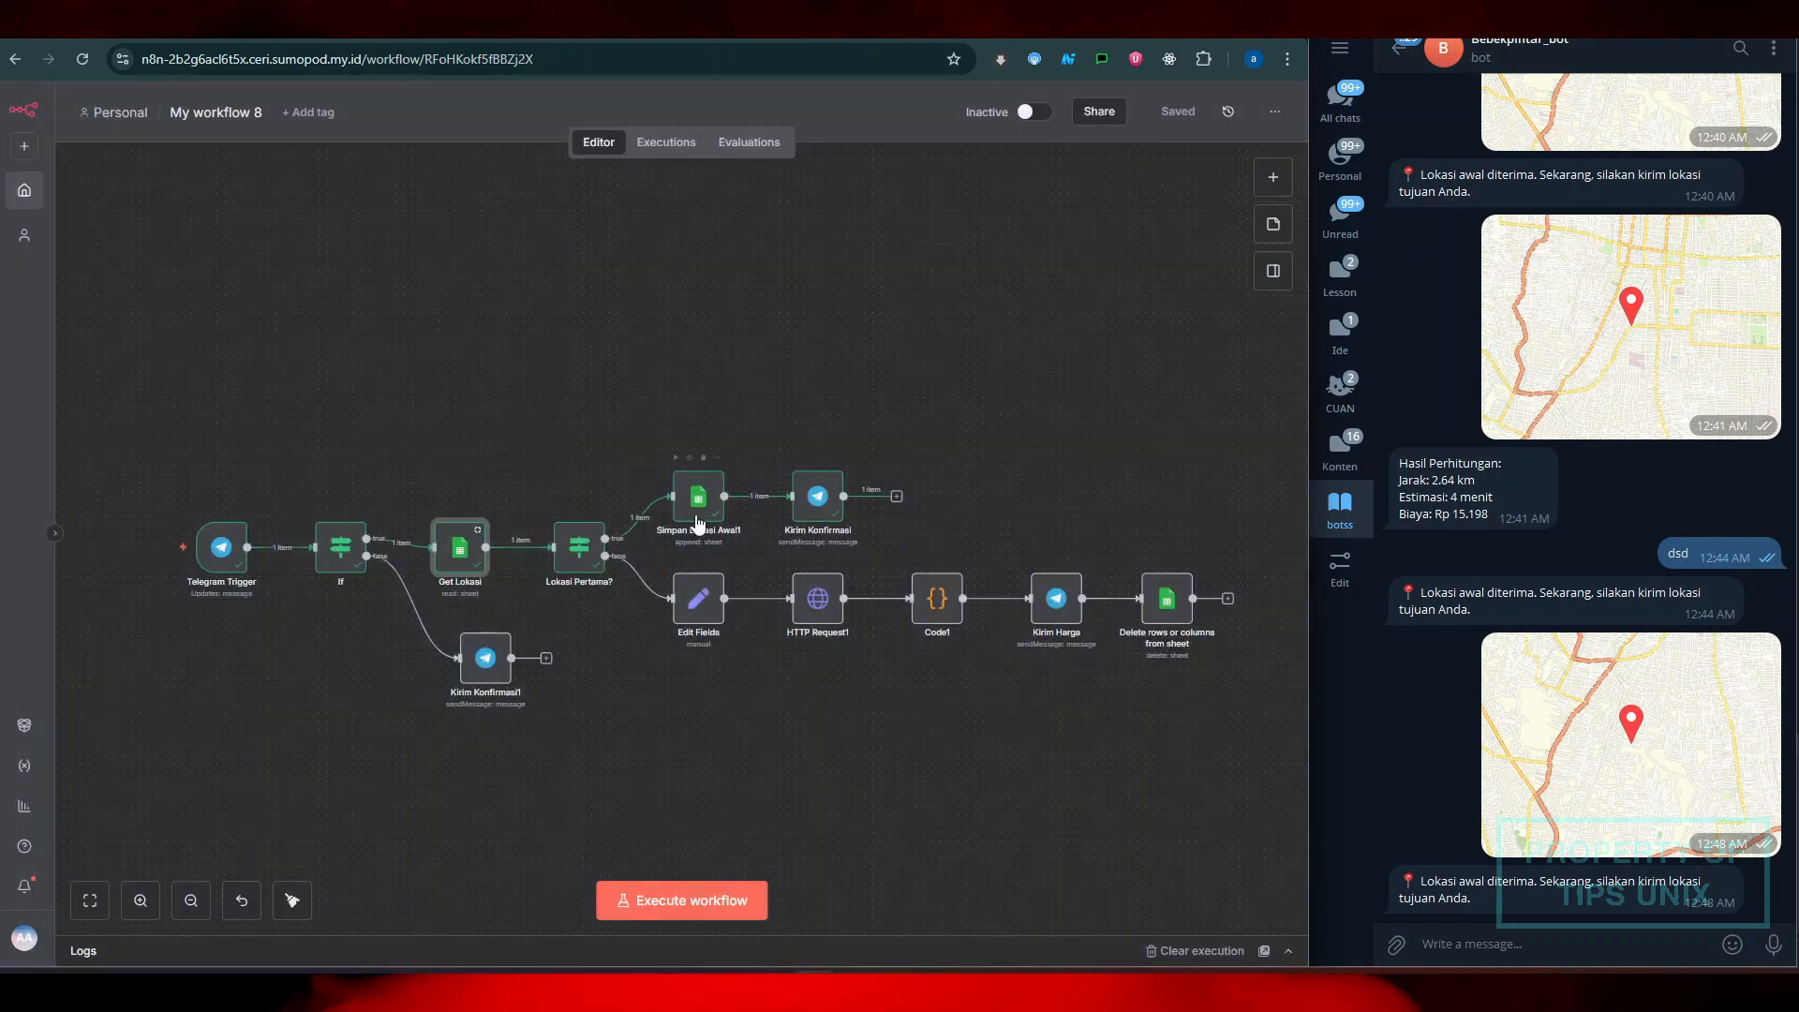
double_click(582, 562)
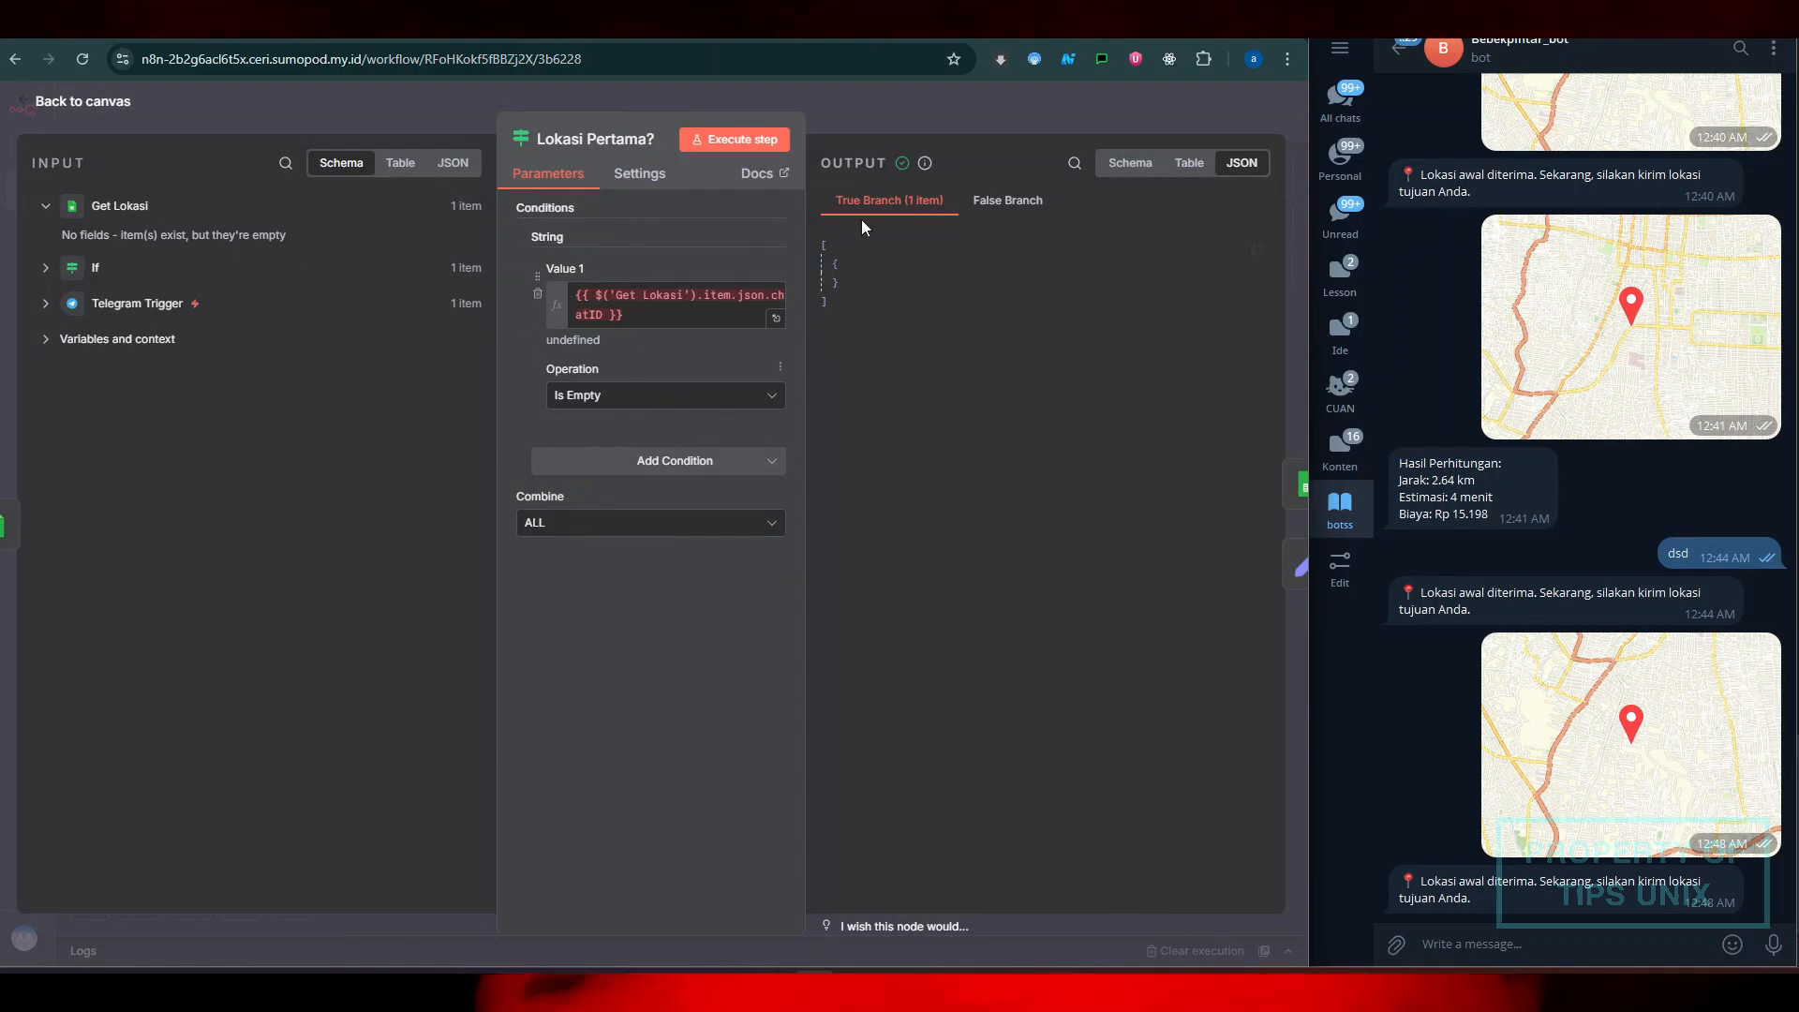
click(903, 111)
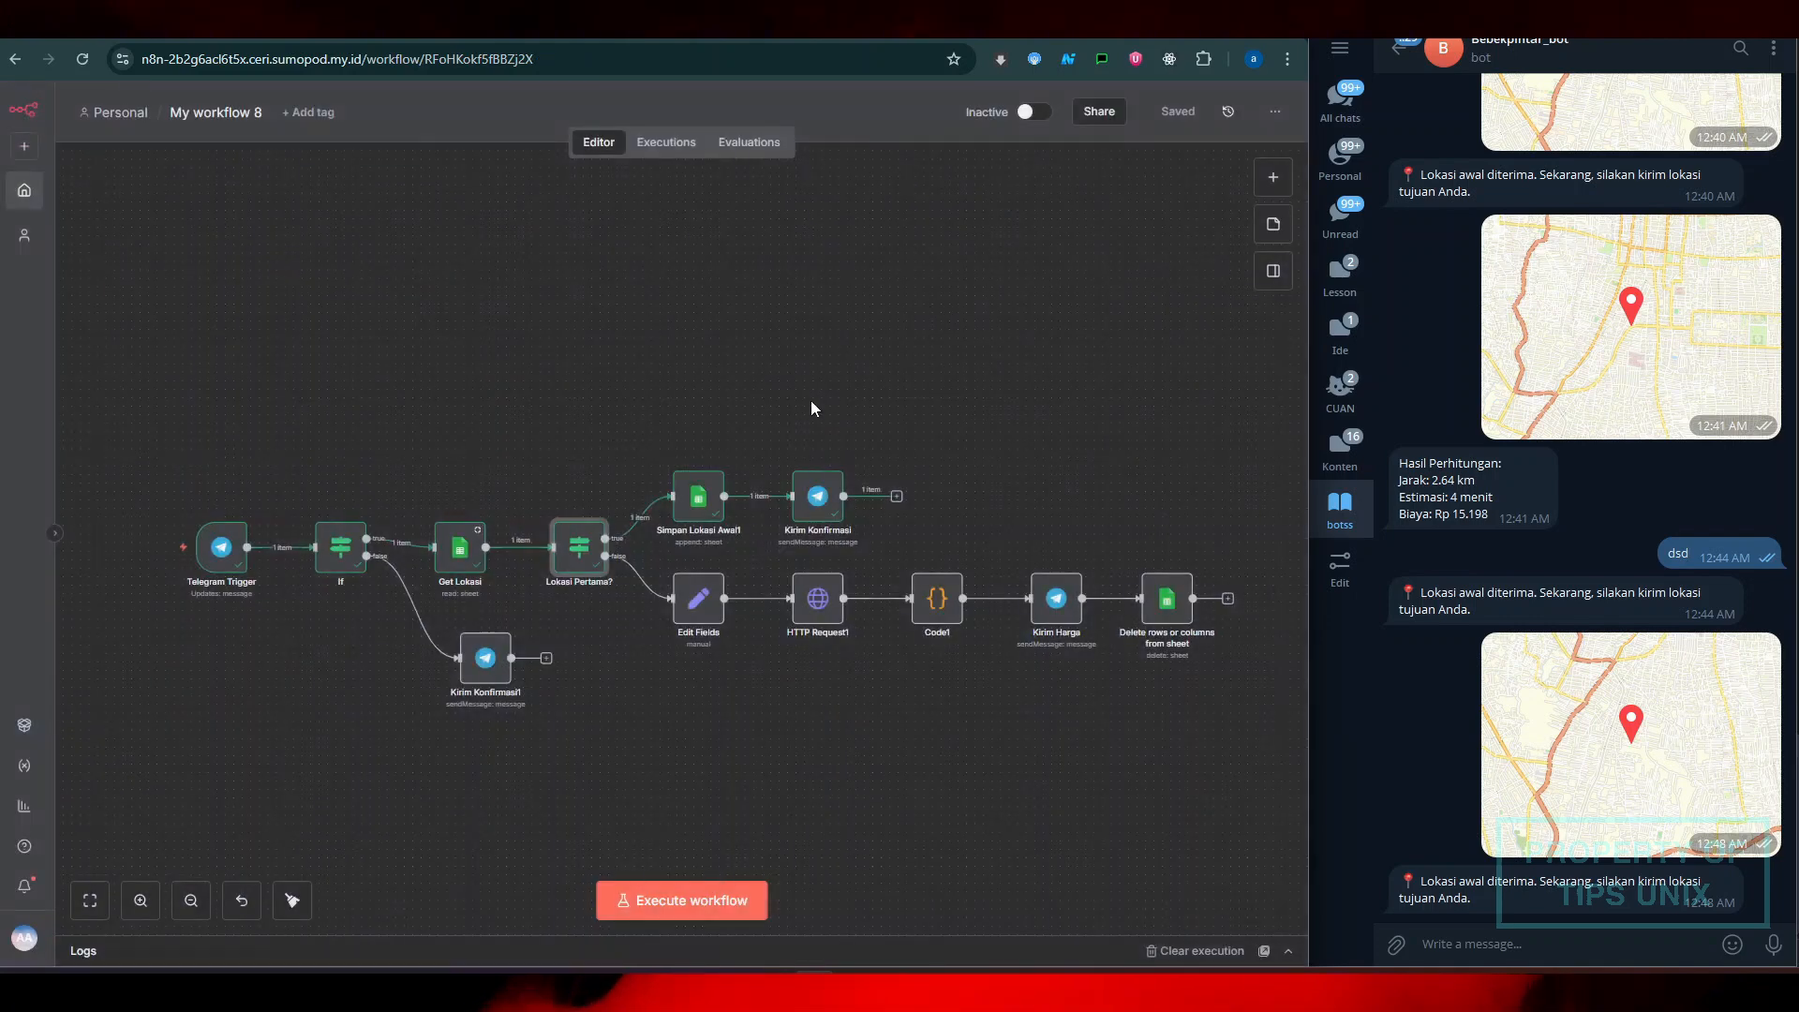
Check the Simpan Lokasi Awal1 node, the saved row in the location spreadsheet, and the Kirim Konfirmasi node's output
double_click(697, 506)
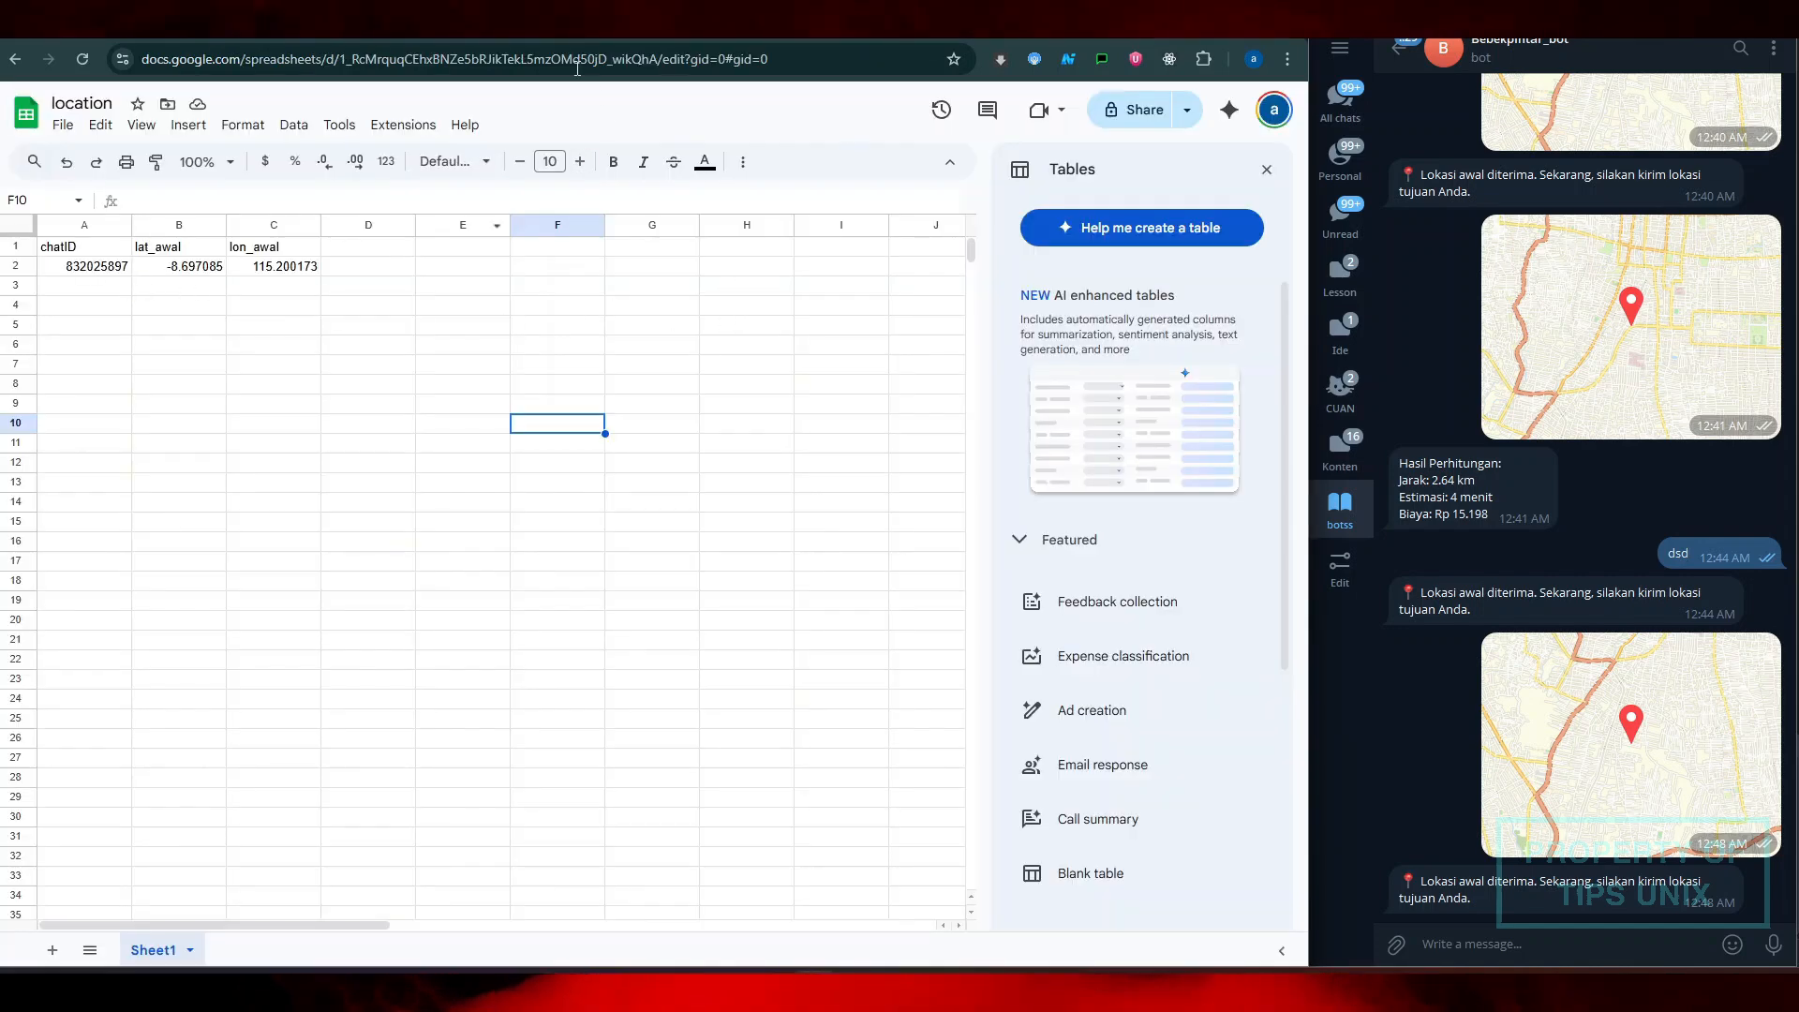
click(488, 38)
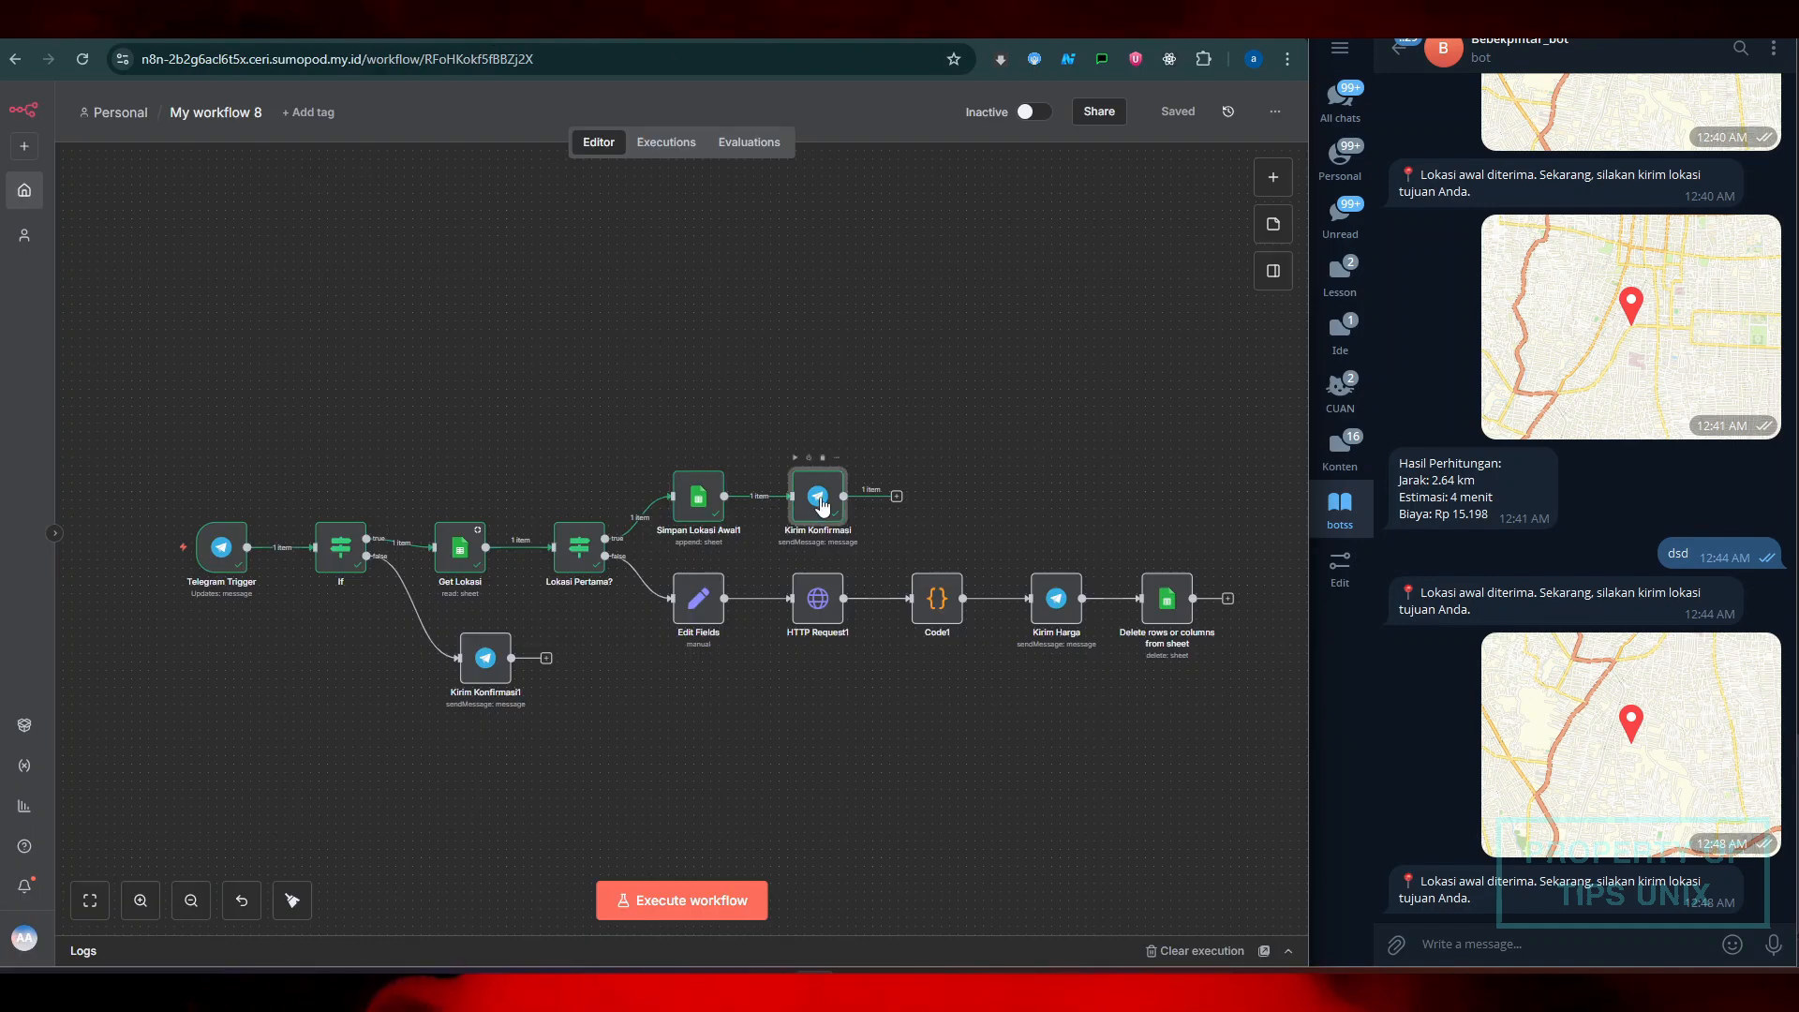
double_click(821, 506)
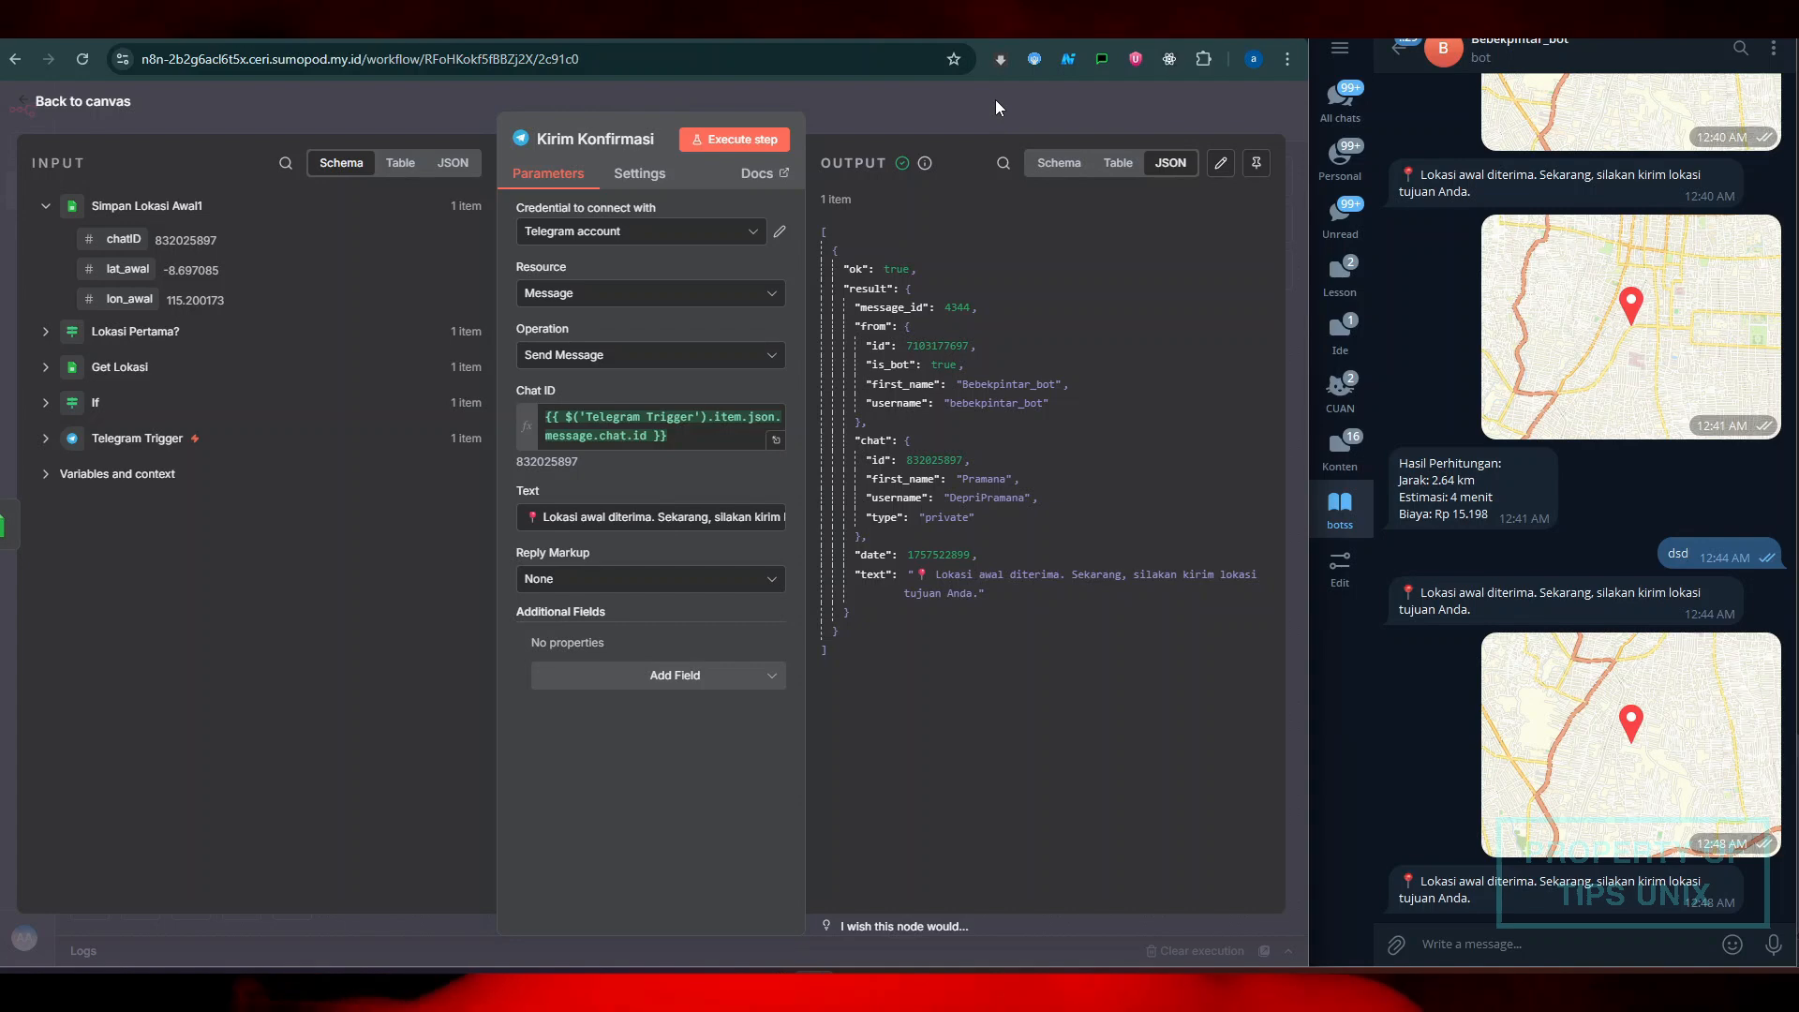
click(903, 102)
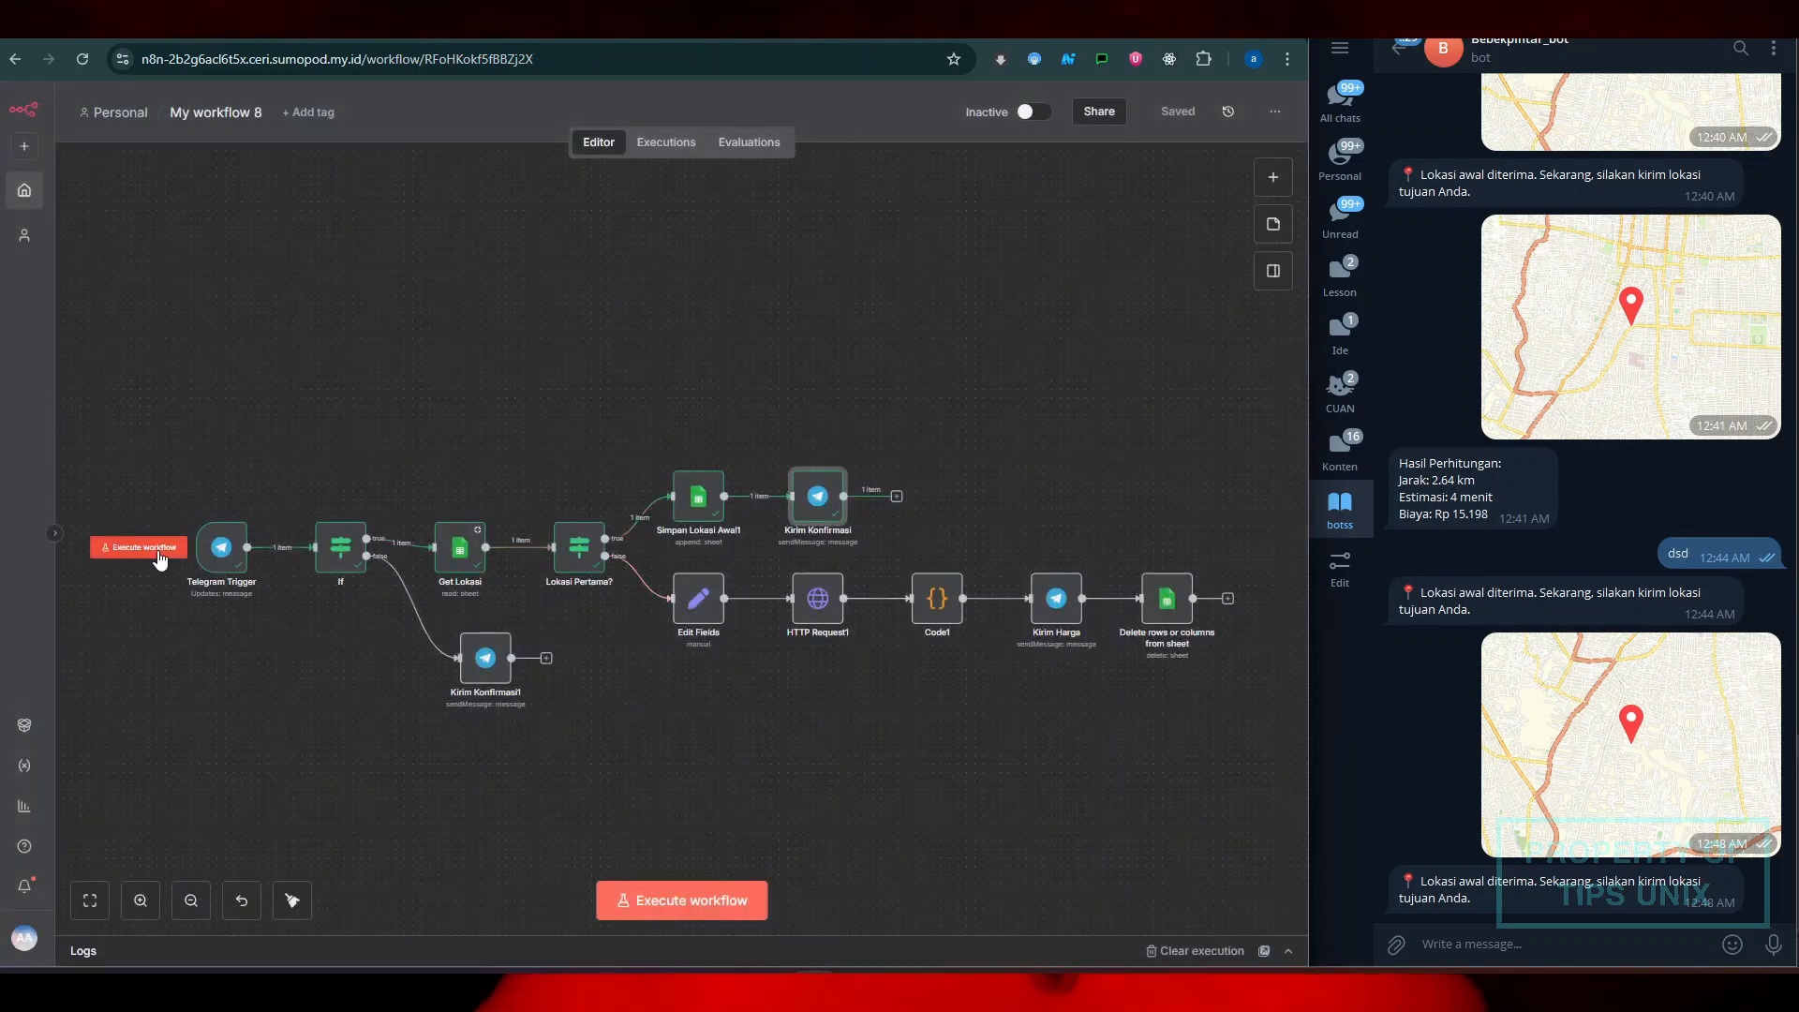
Execute the workflow again with a destination location sent to the bot, and check the row returned by Get Lokasi
click(158, 553)
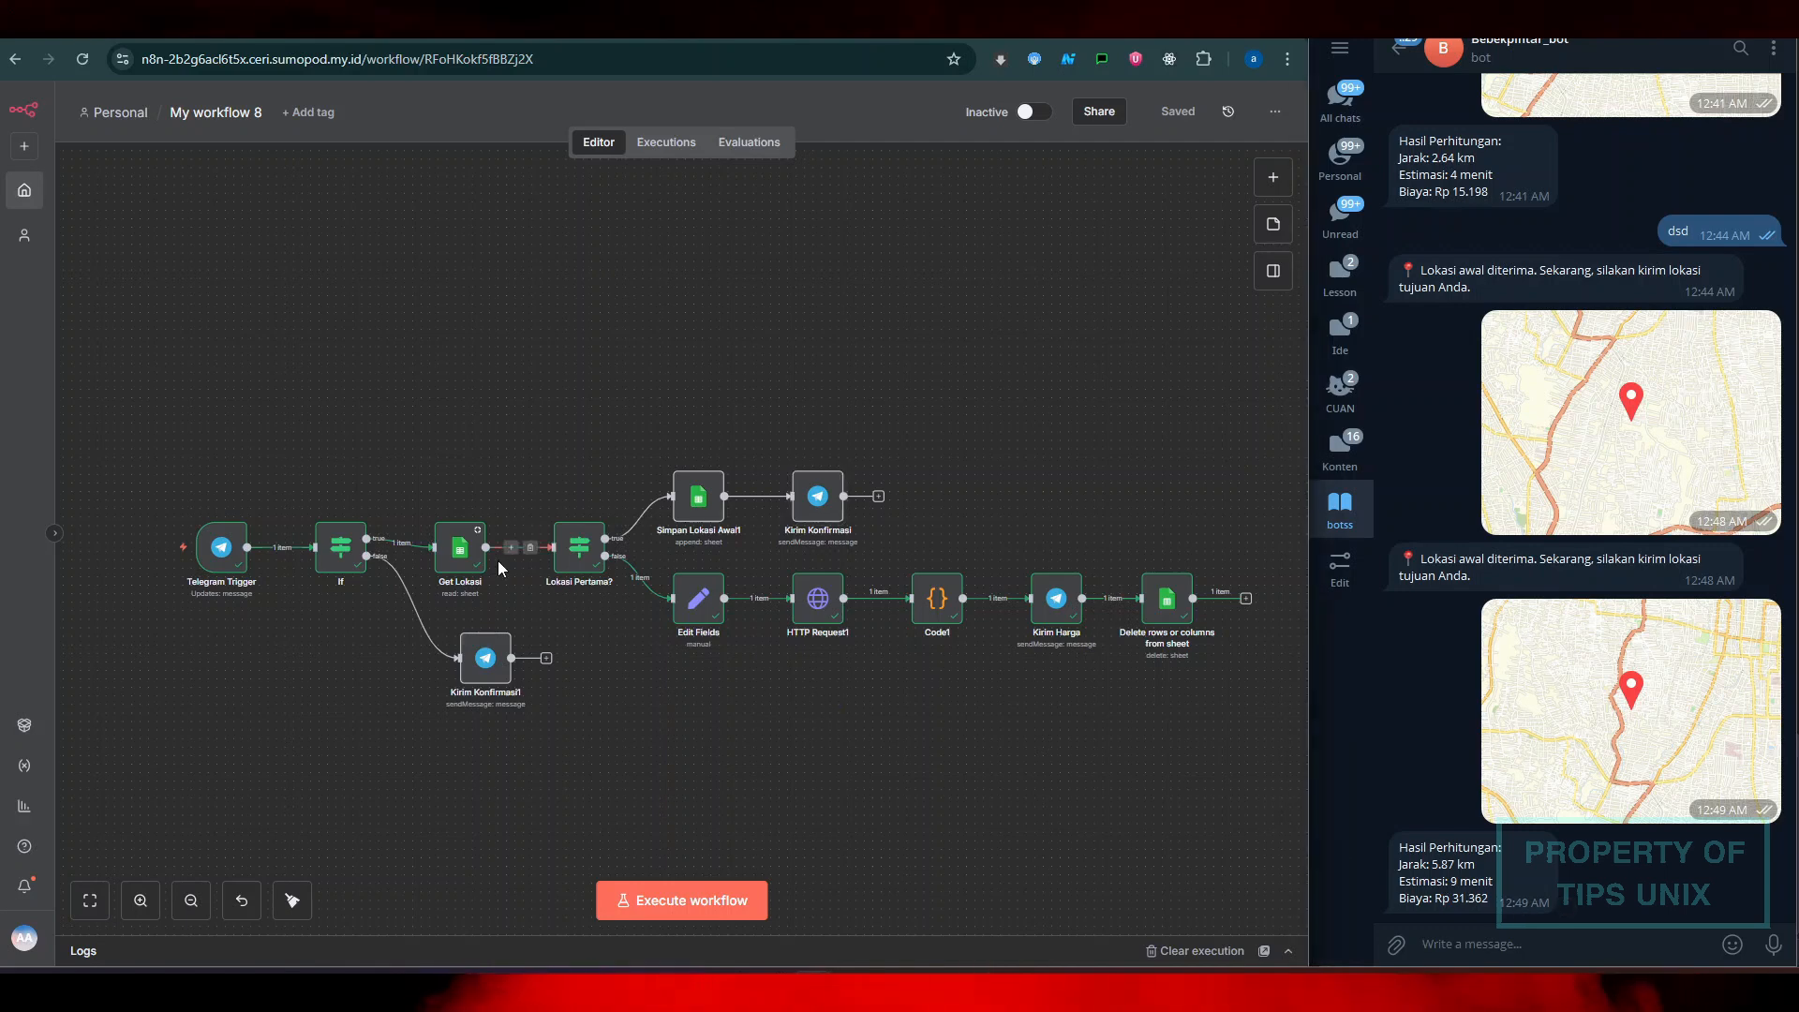
double_click(458, 560)
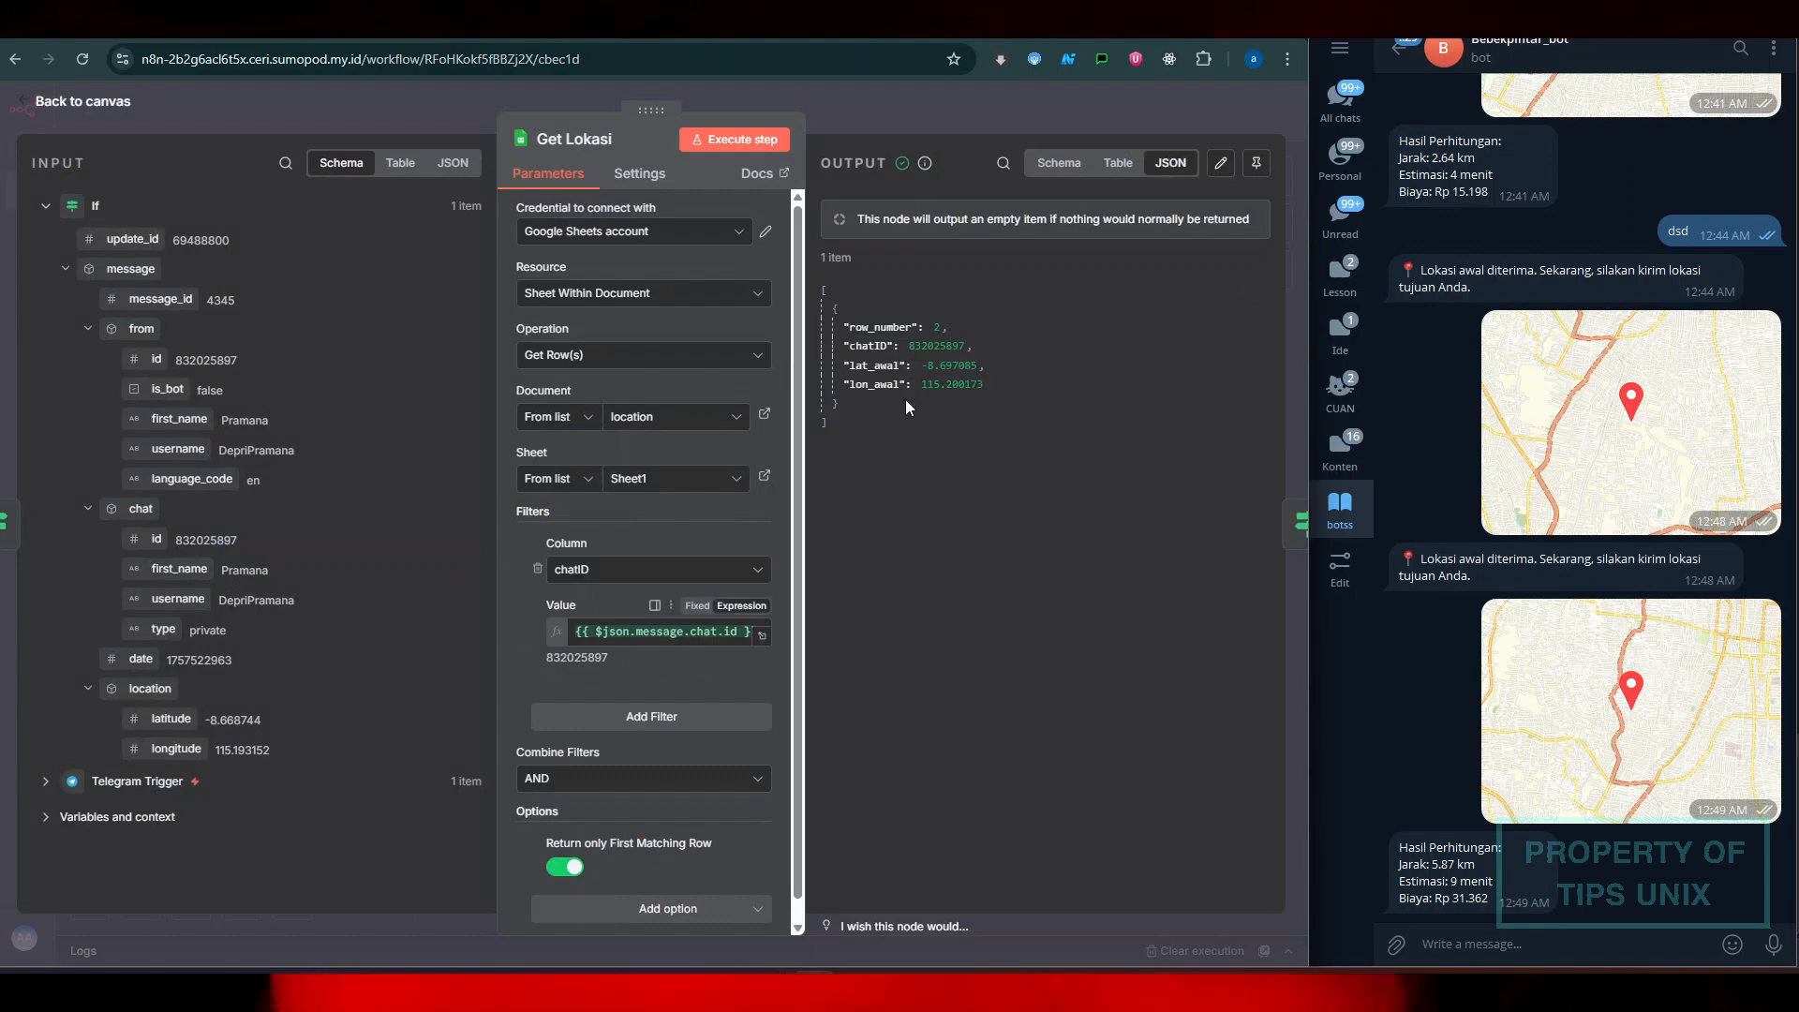
key(Escape)
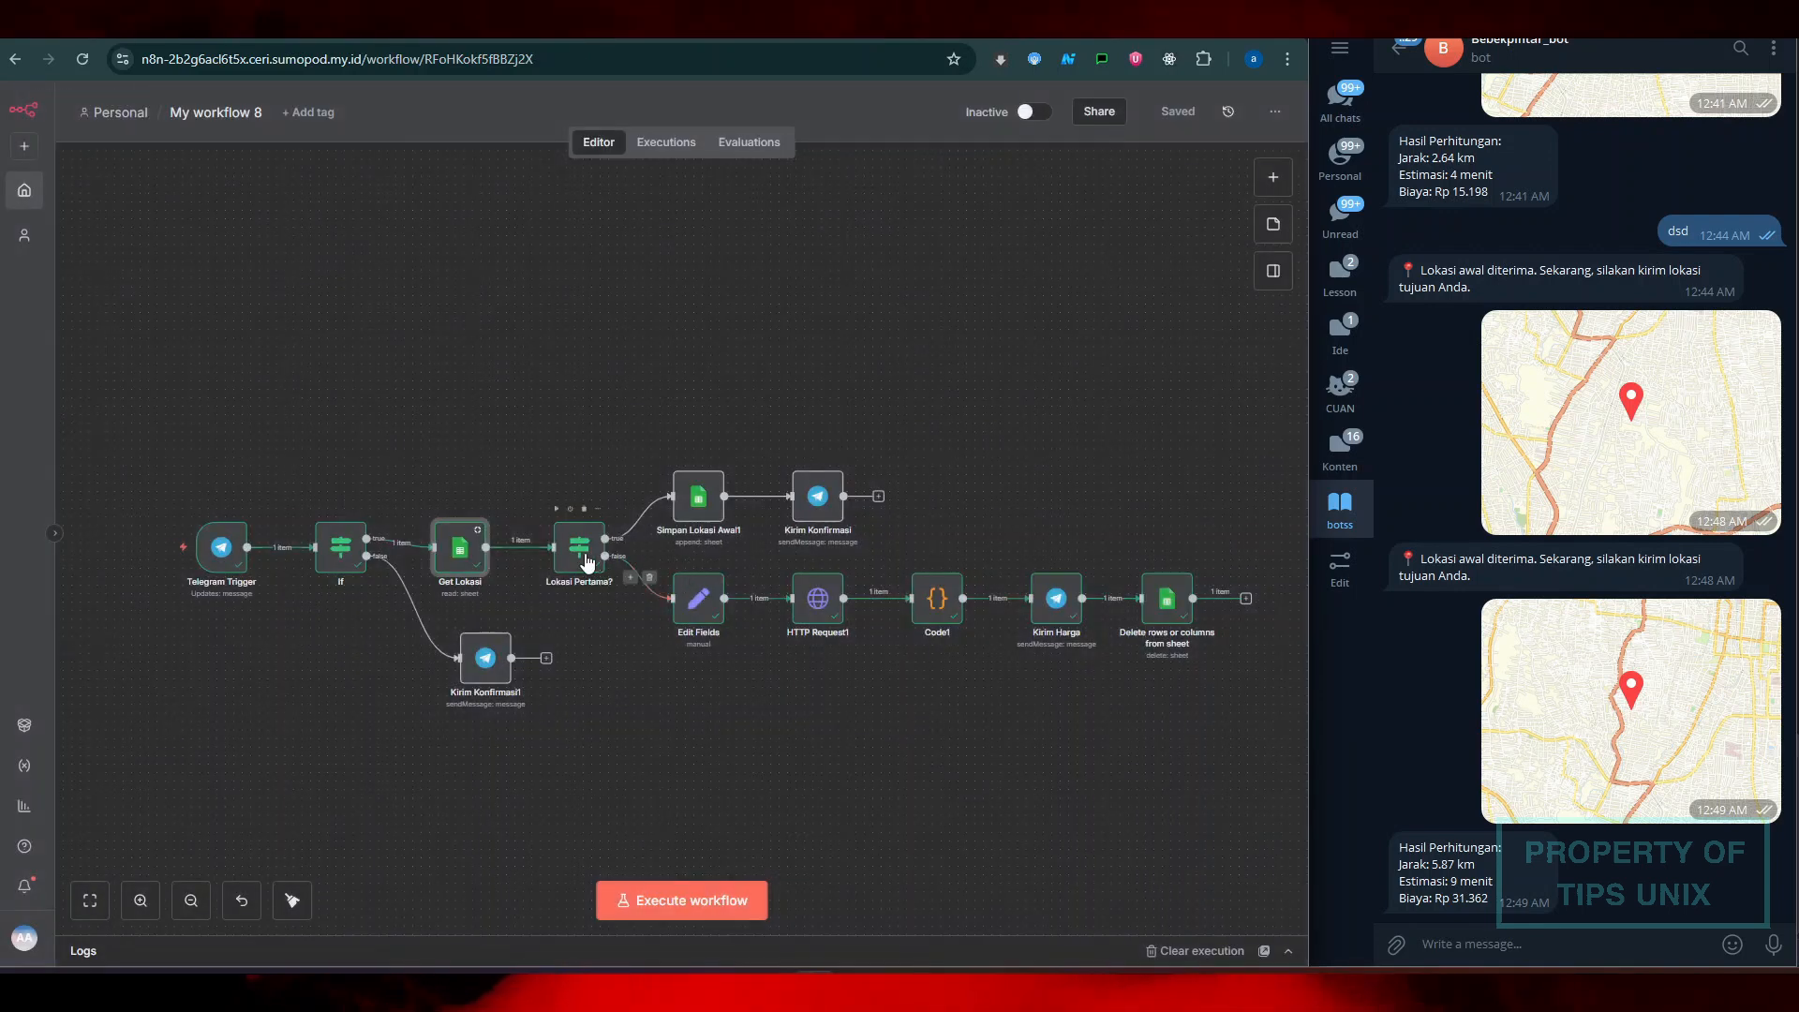
Examine the coordinates output by the Edit Fields node and the route data returned by the HTTP Request1 node
double_click(710, 604)
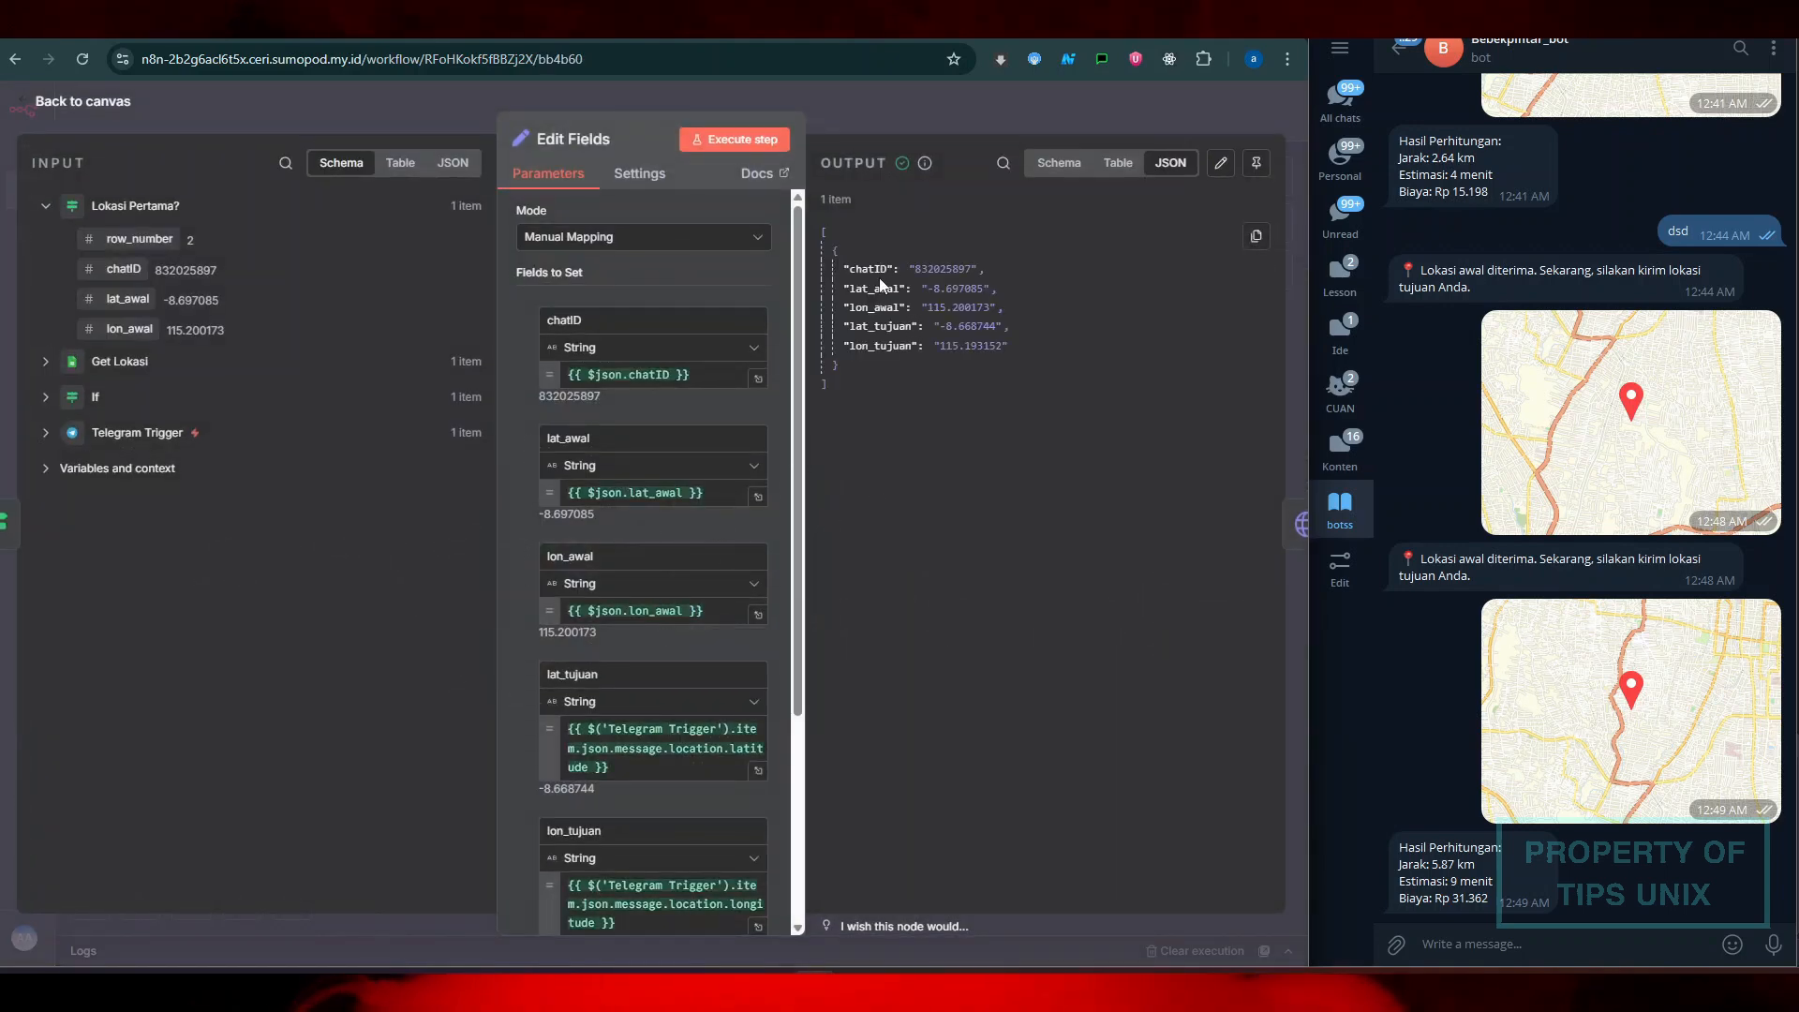
click(996, 118)
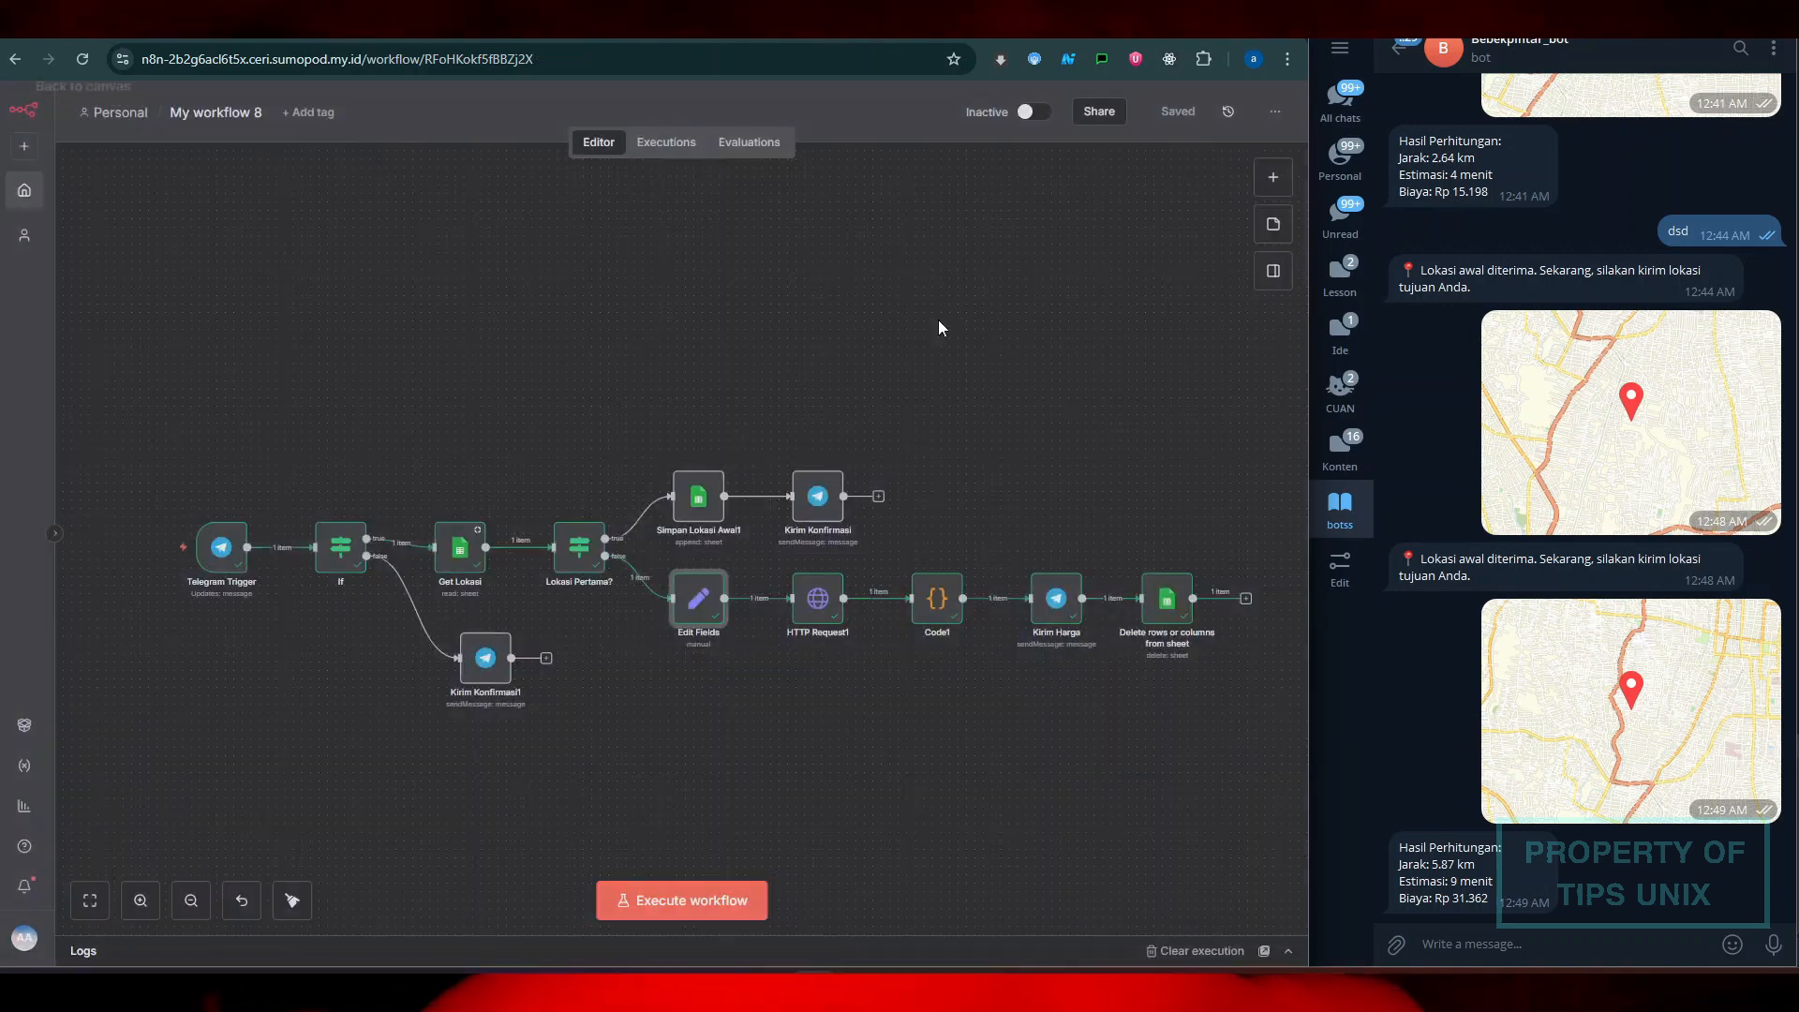
double_click(815, 617)
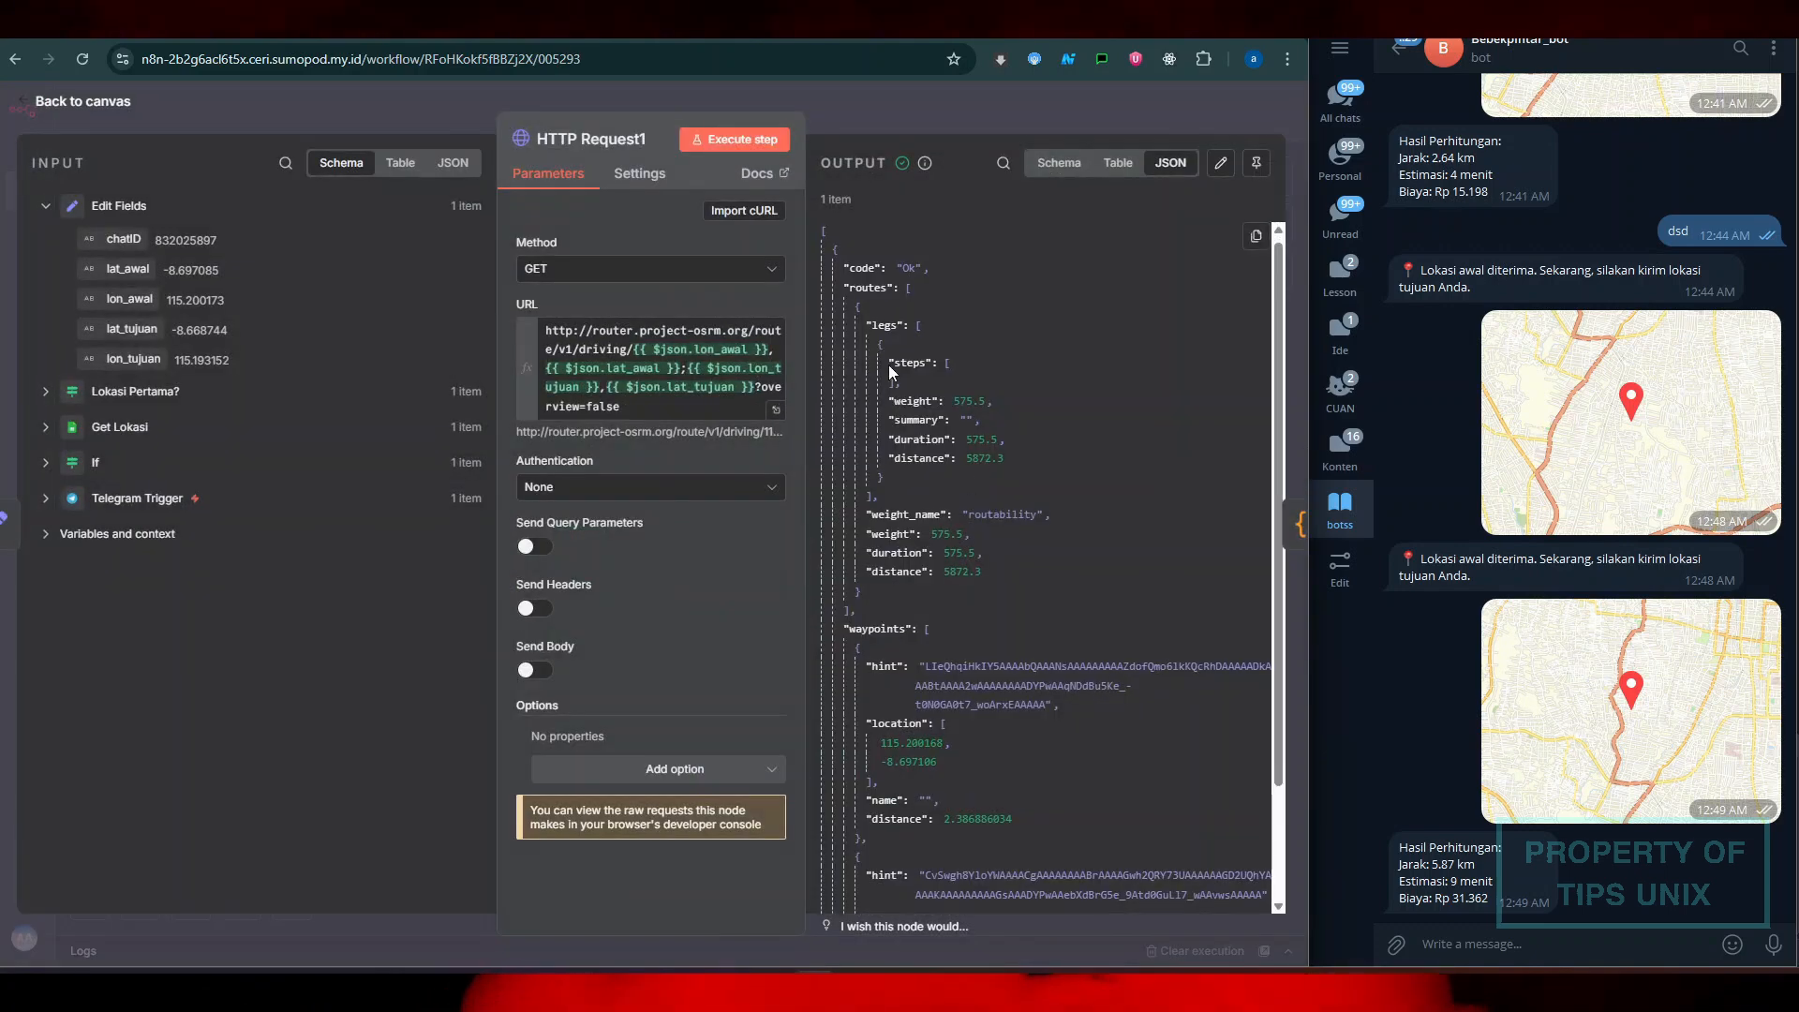
scroll(888, 364, down, 3)
click(1196, 109)
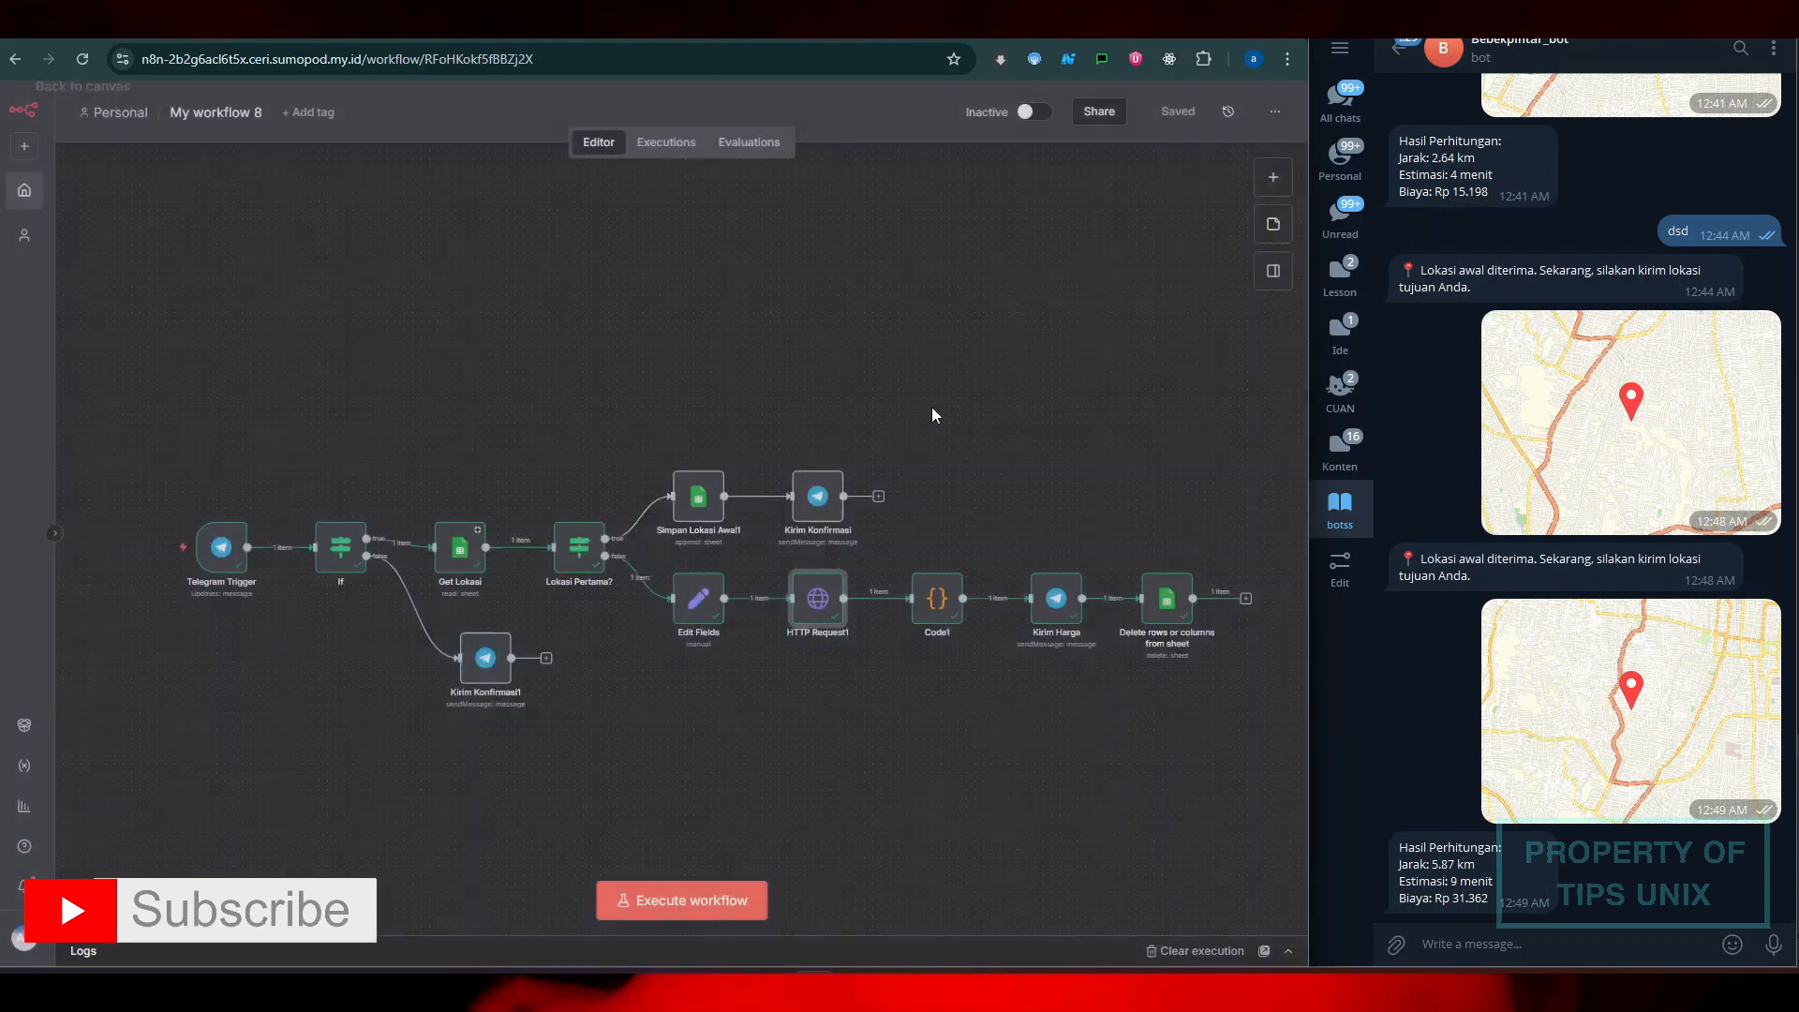
Look through the Code1 node's input data from HTTP Request1, covering the routes and both waypoints
double_click(937, 594)
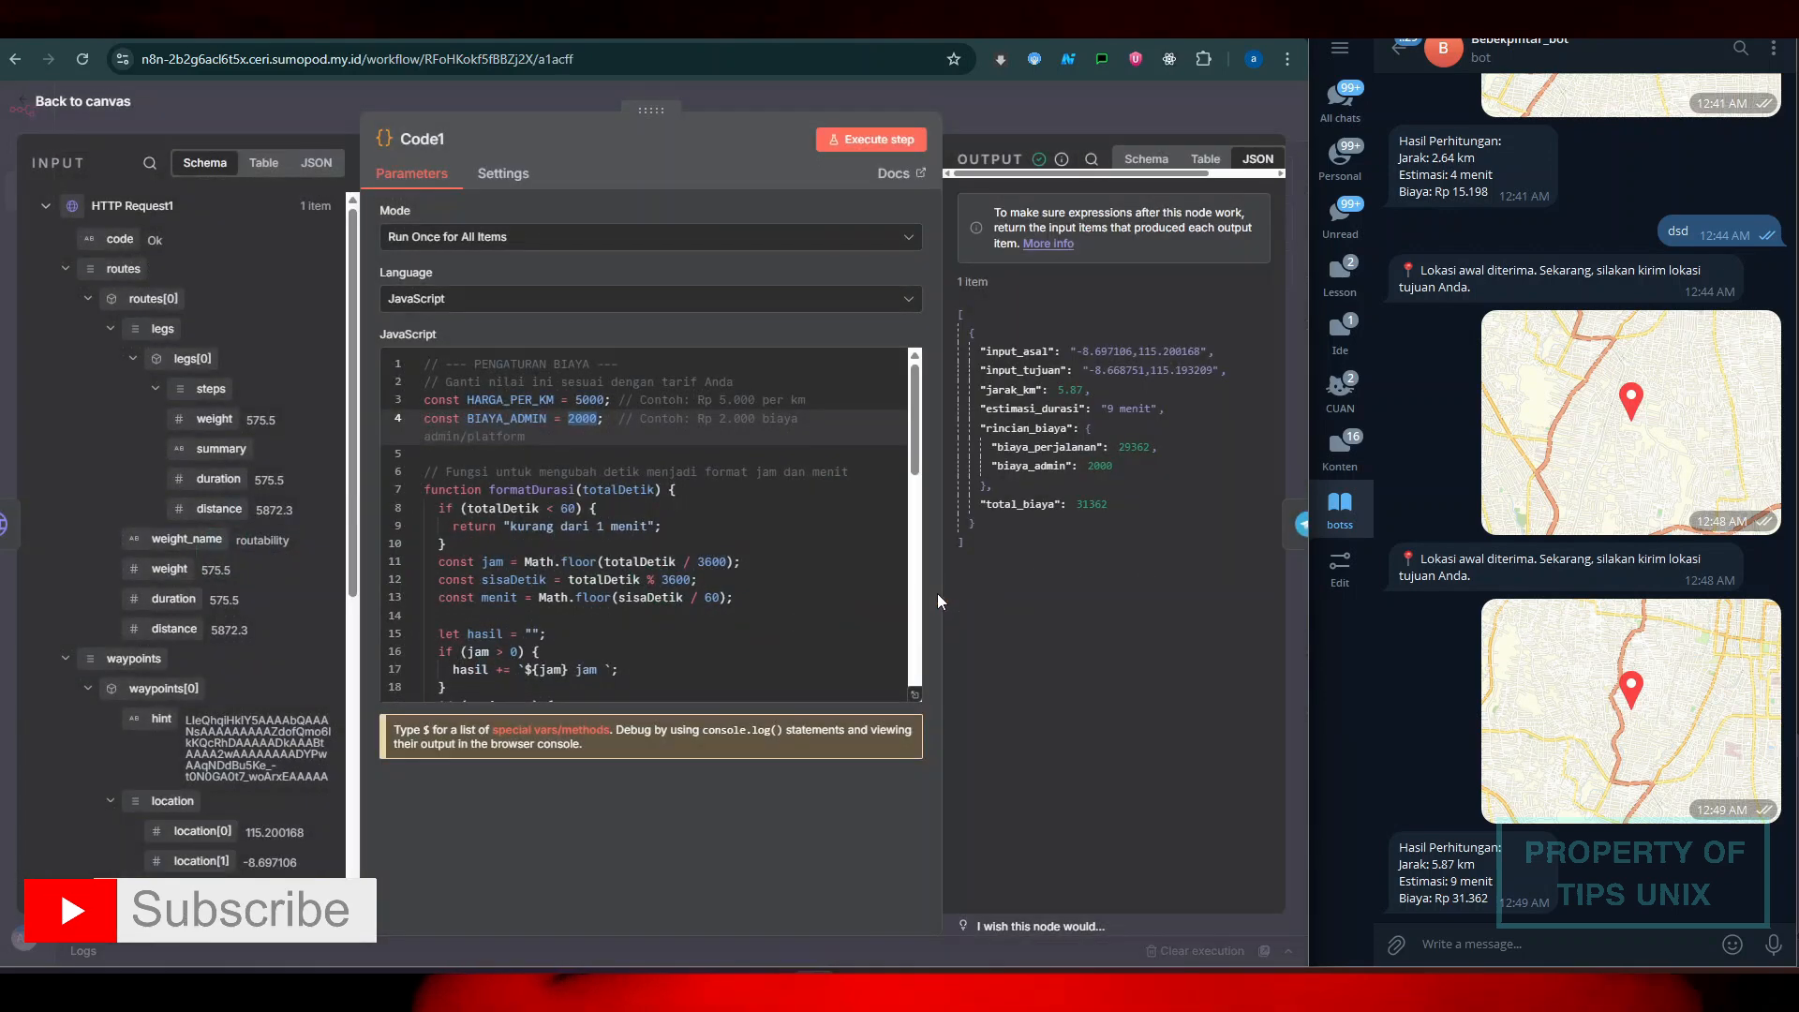
scroll(201, 419, down, 2)
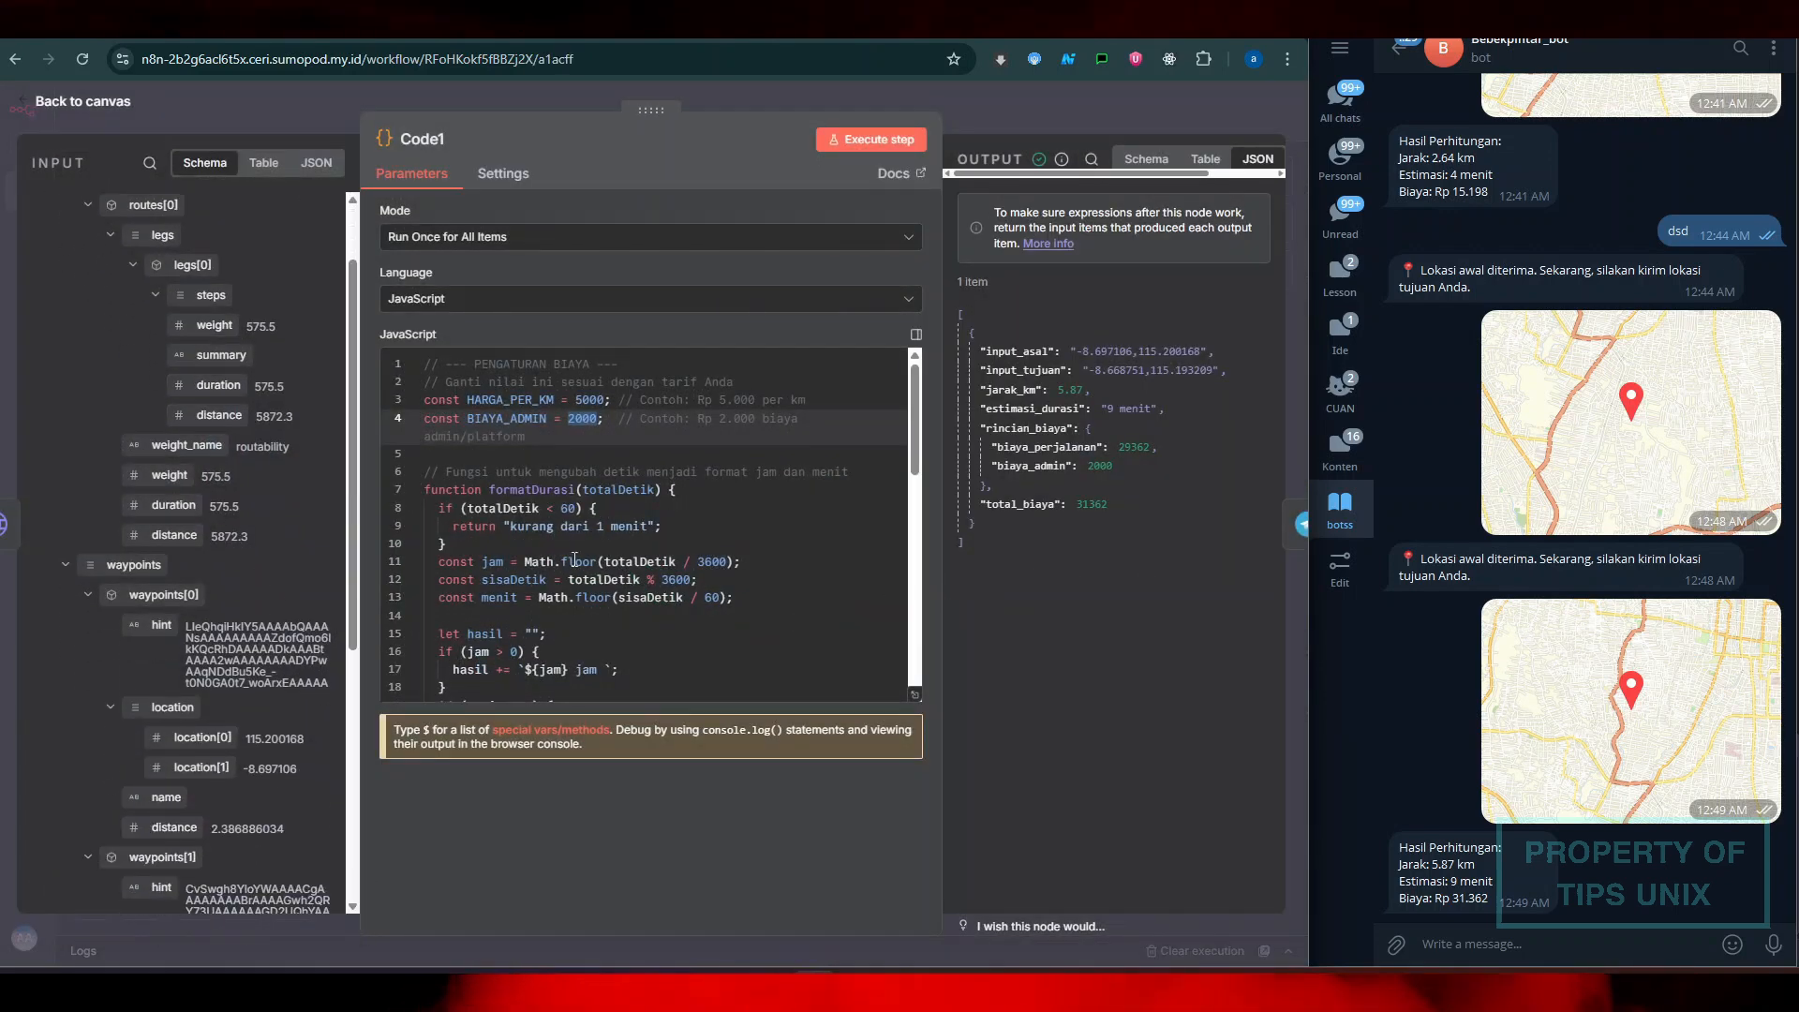
scroll(243, 366, down, 2)
scroll(243, 367, up, 2)
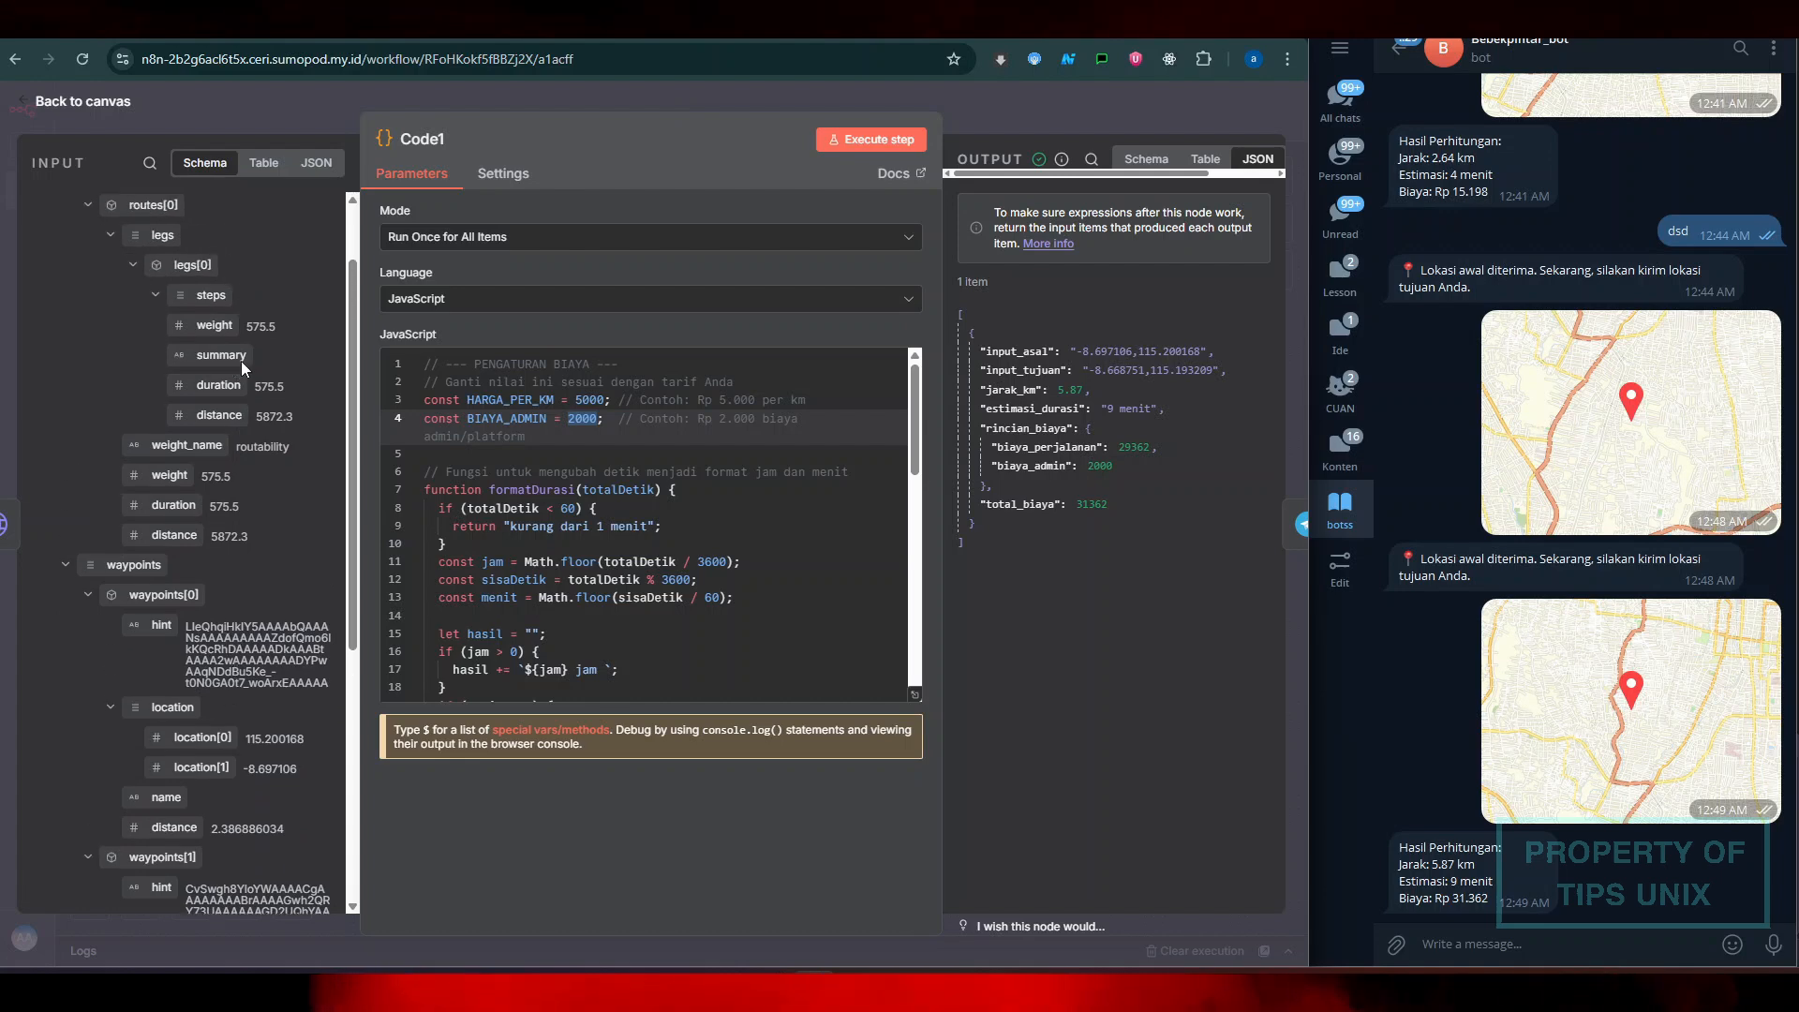
scroll(243, 367, down, 3)
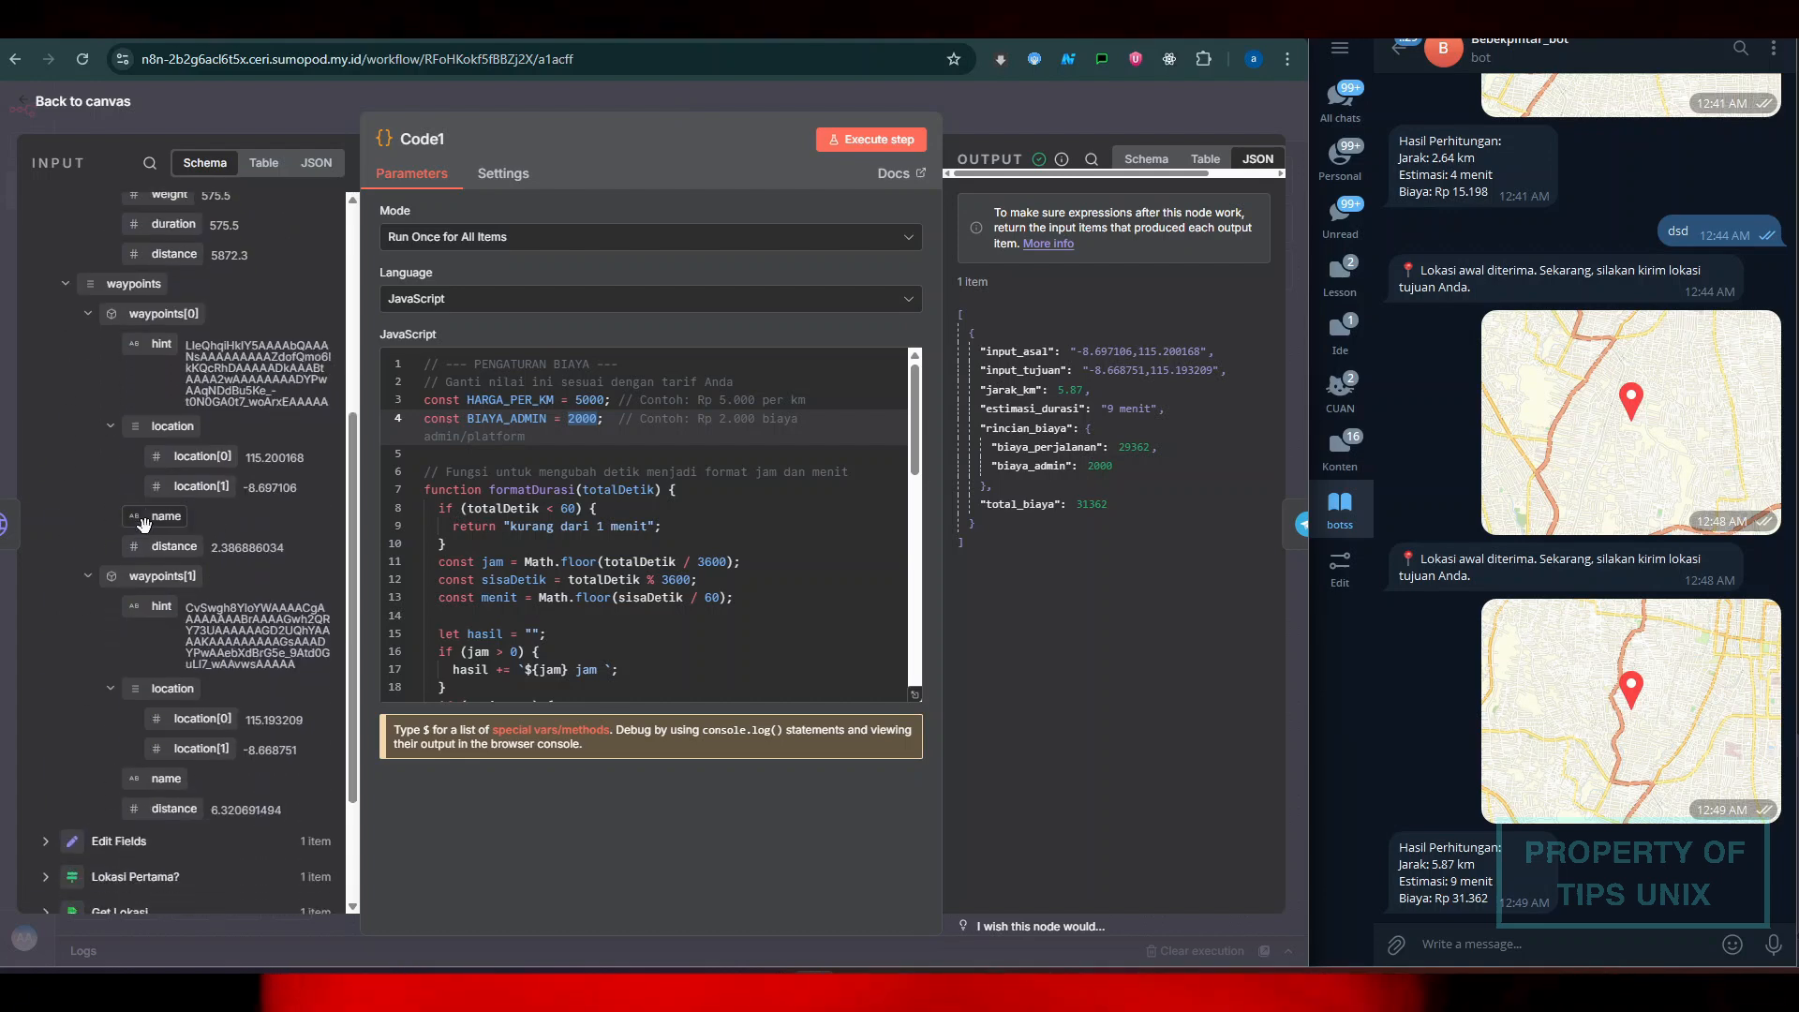
scroll(185, 631, down, 2)
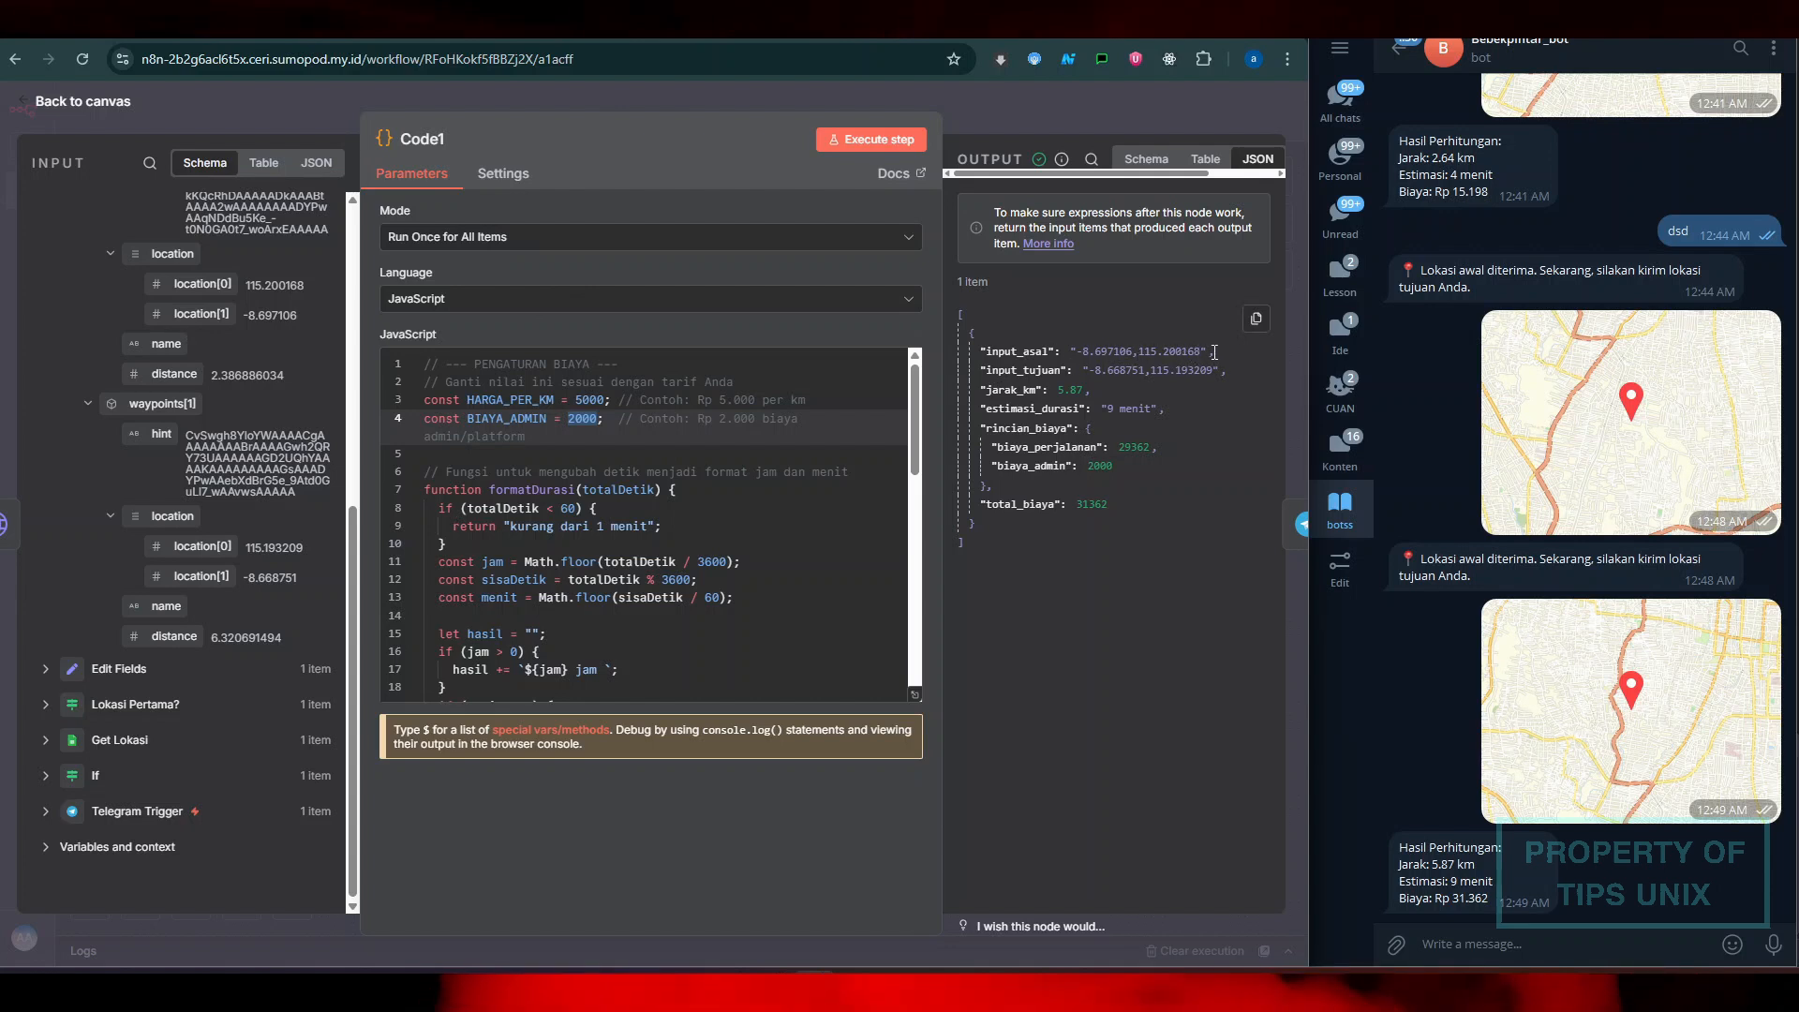
Go through the Code1 output fields input_asal, input_tujuan, jarak_km, estimasi_durasi, rincian_biaya and total_biaya
drag(1215, 352, 1025, 377)
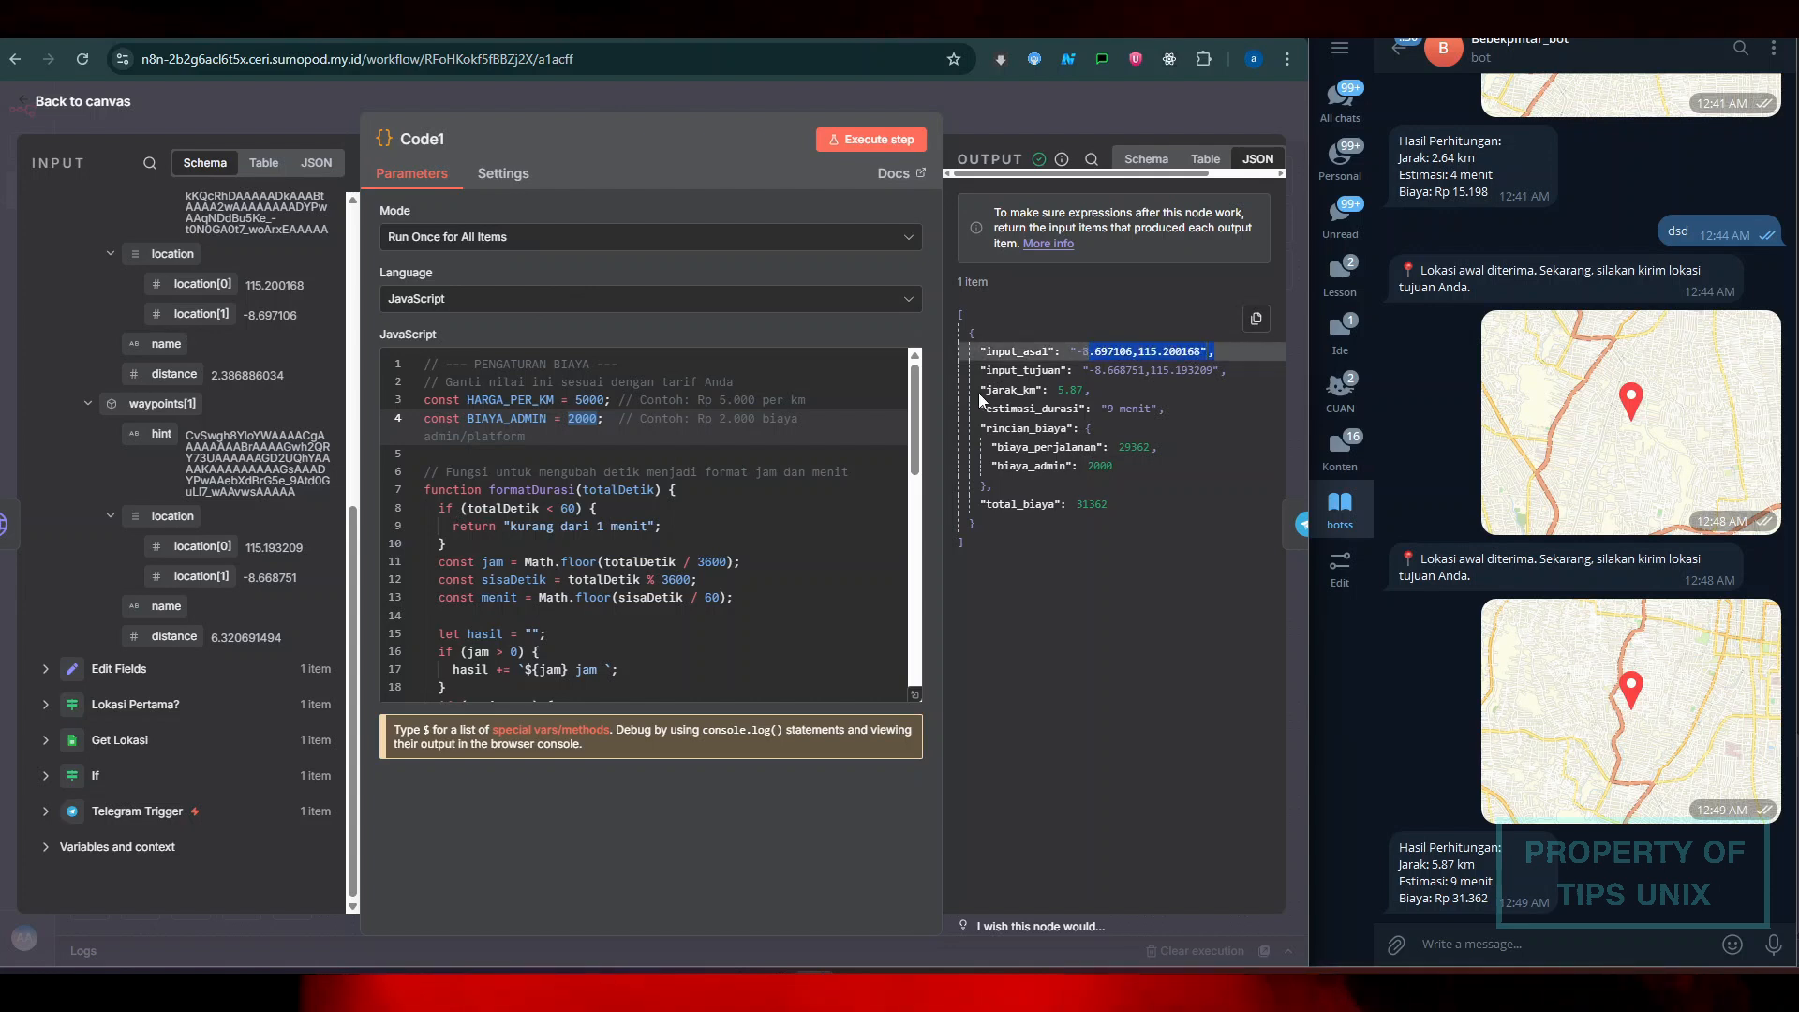
drag(1214, 370, 1038, 371)
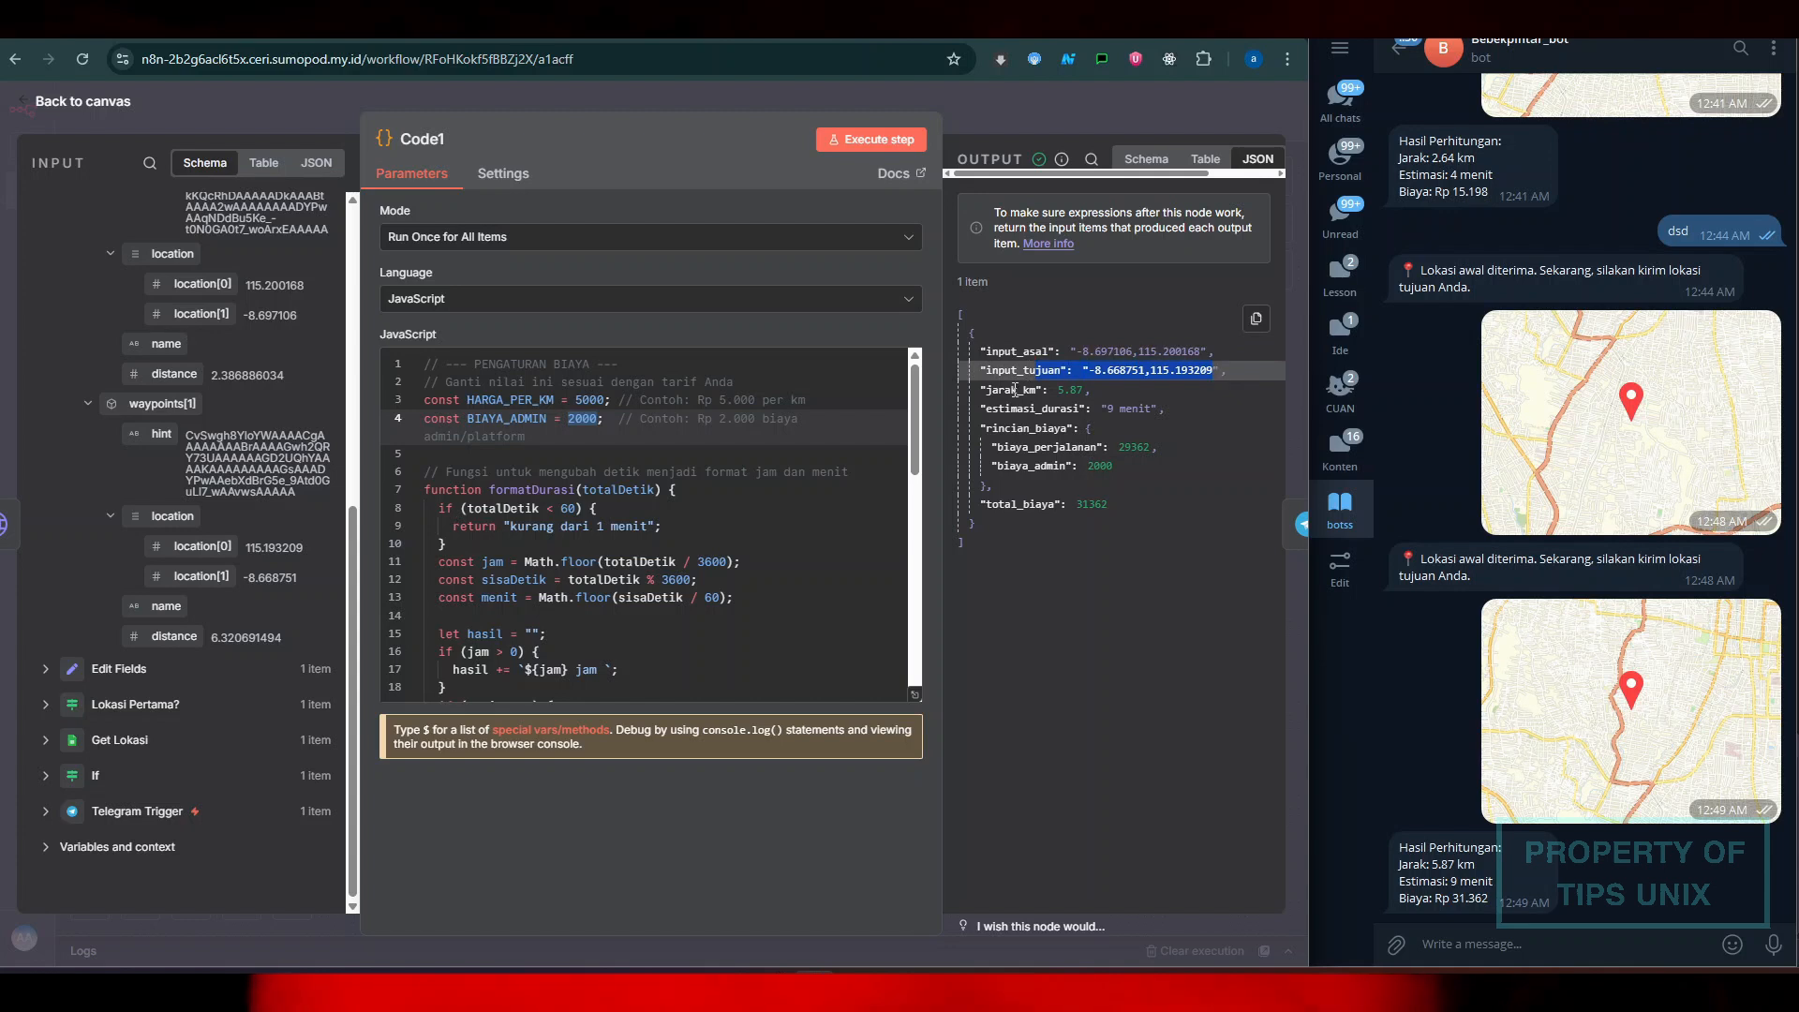
click(985, 395)
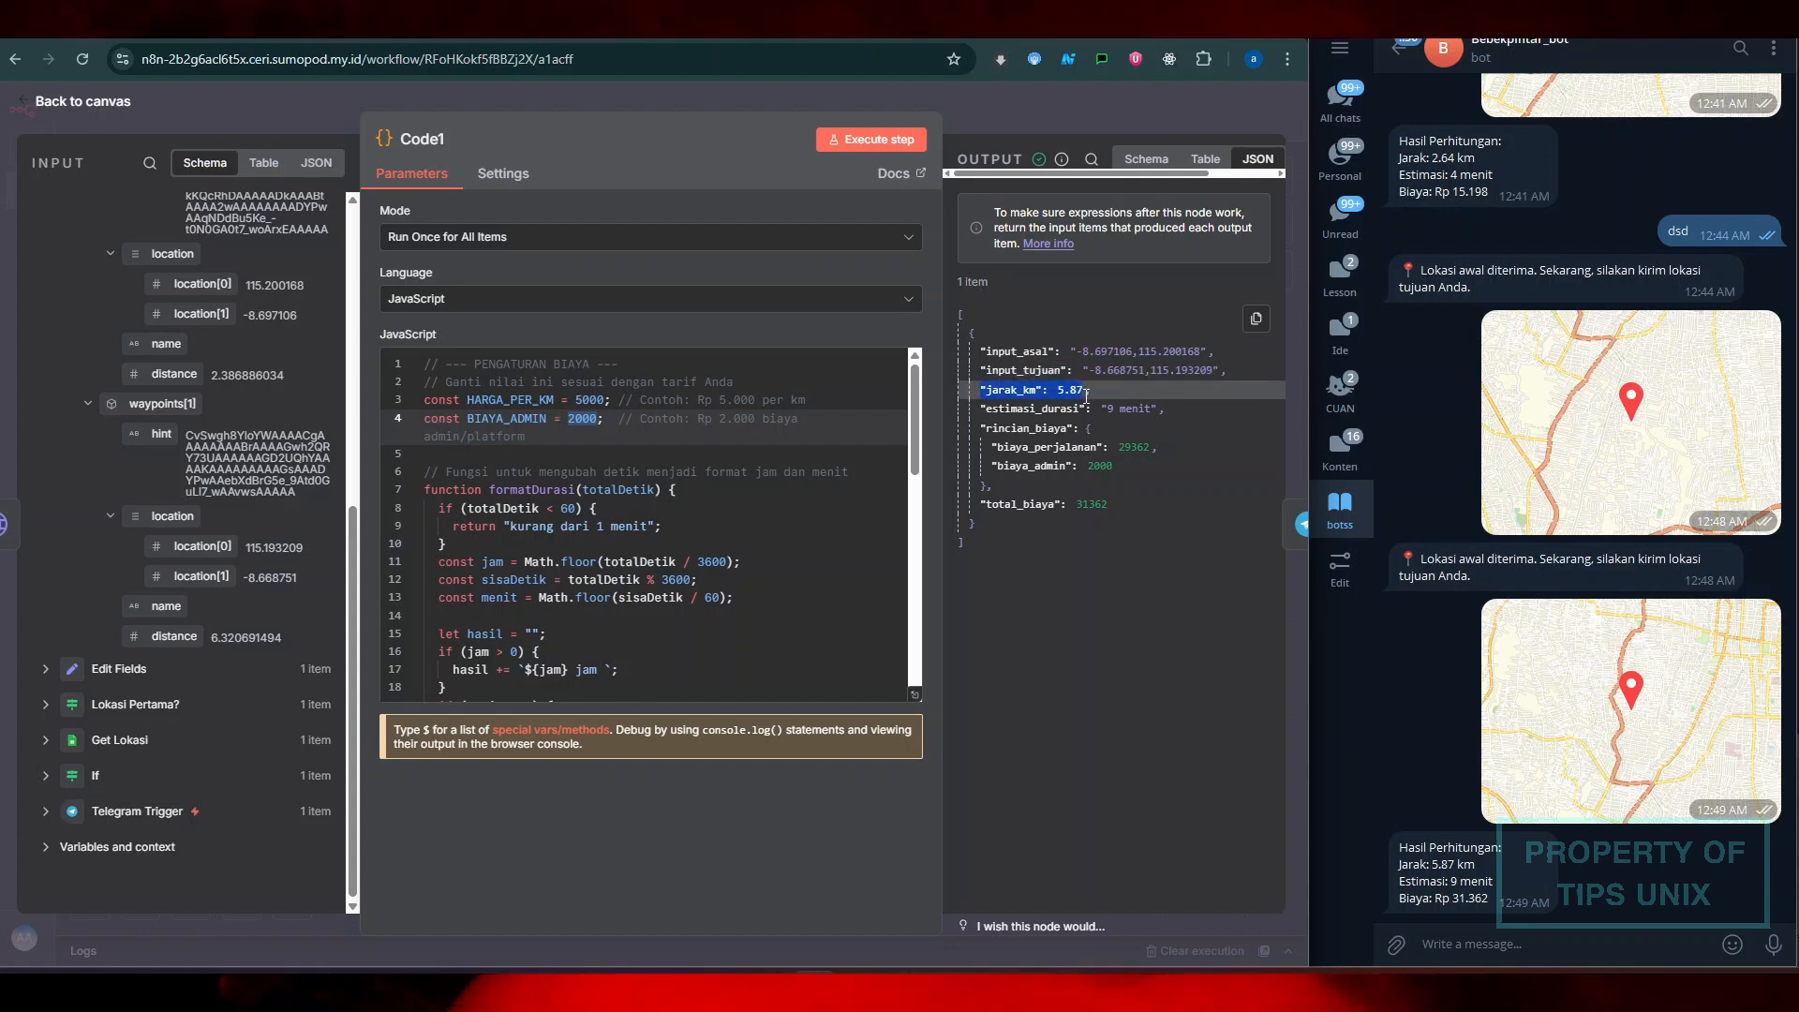
click(1064, 415)
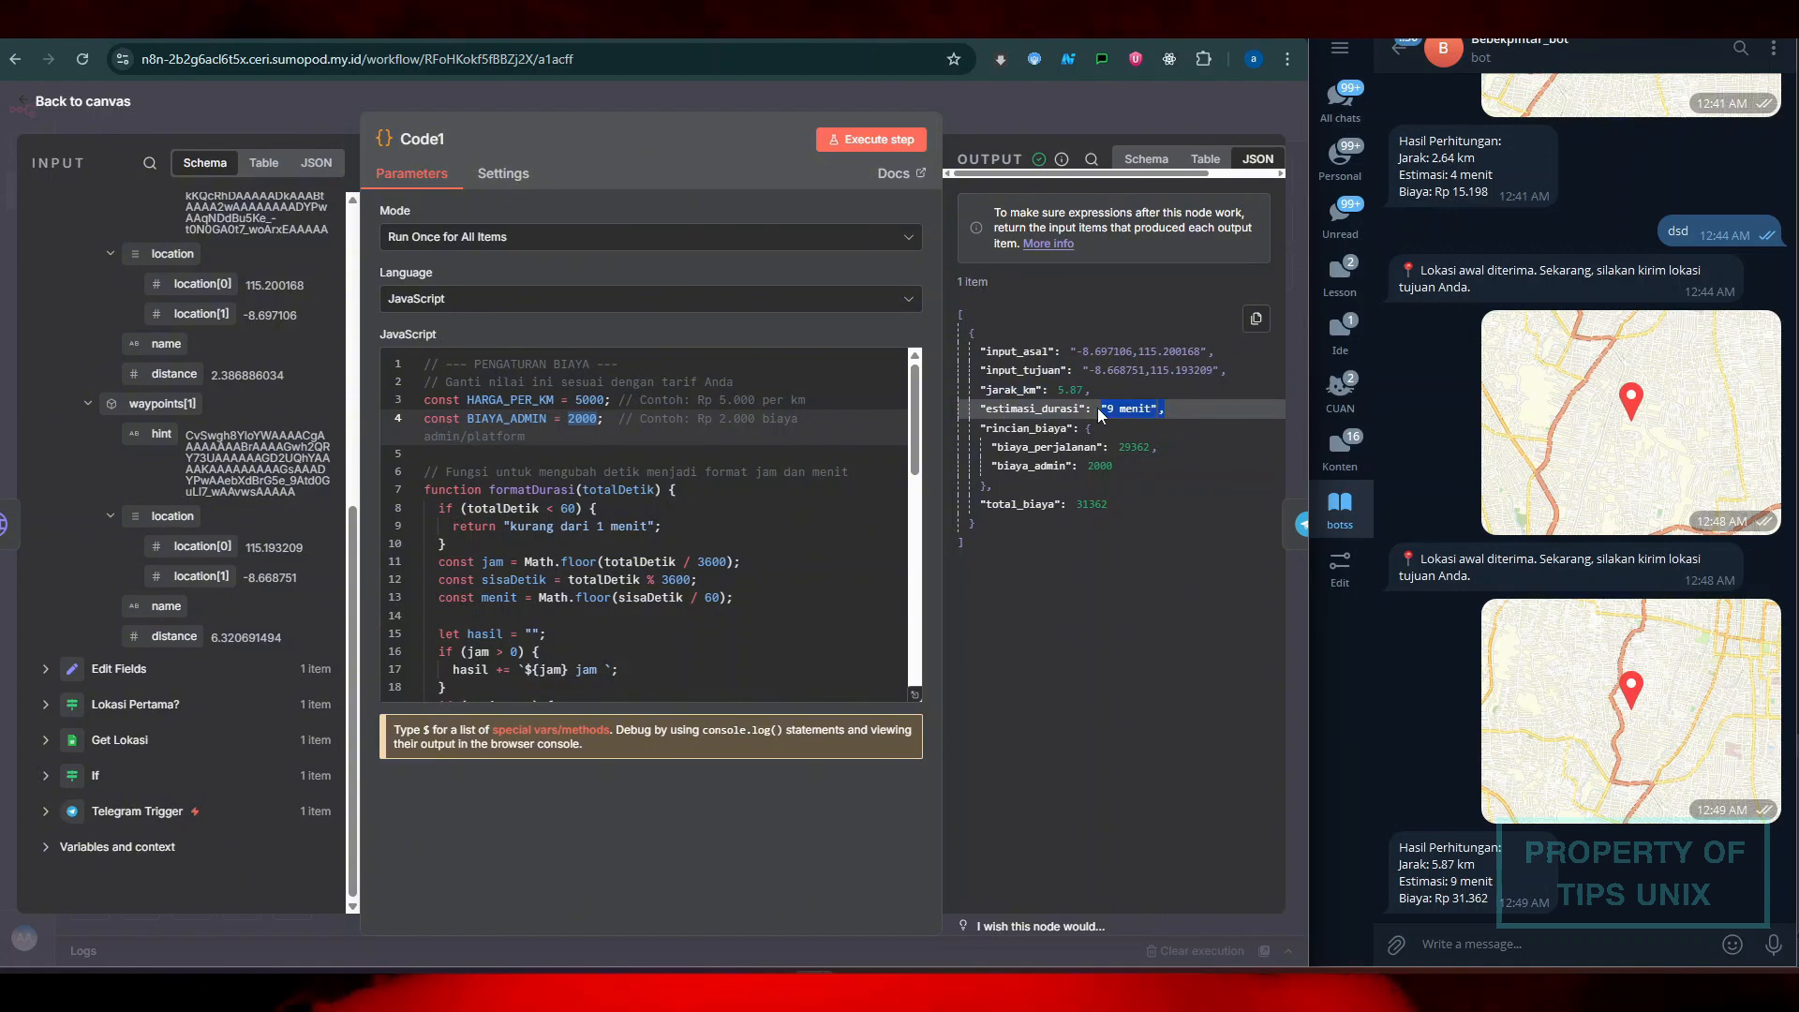
drag(1003, 434, 1089, 505)
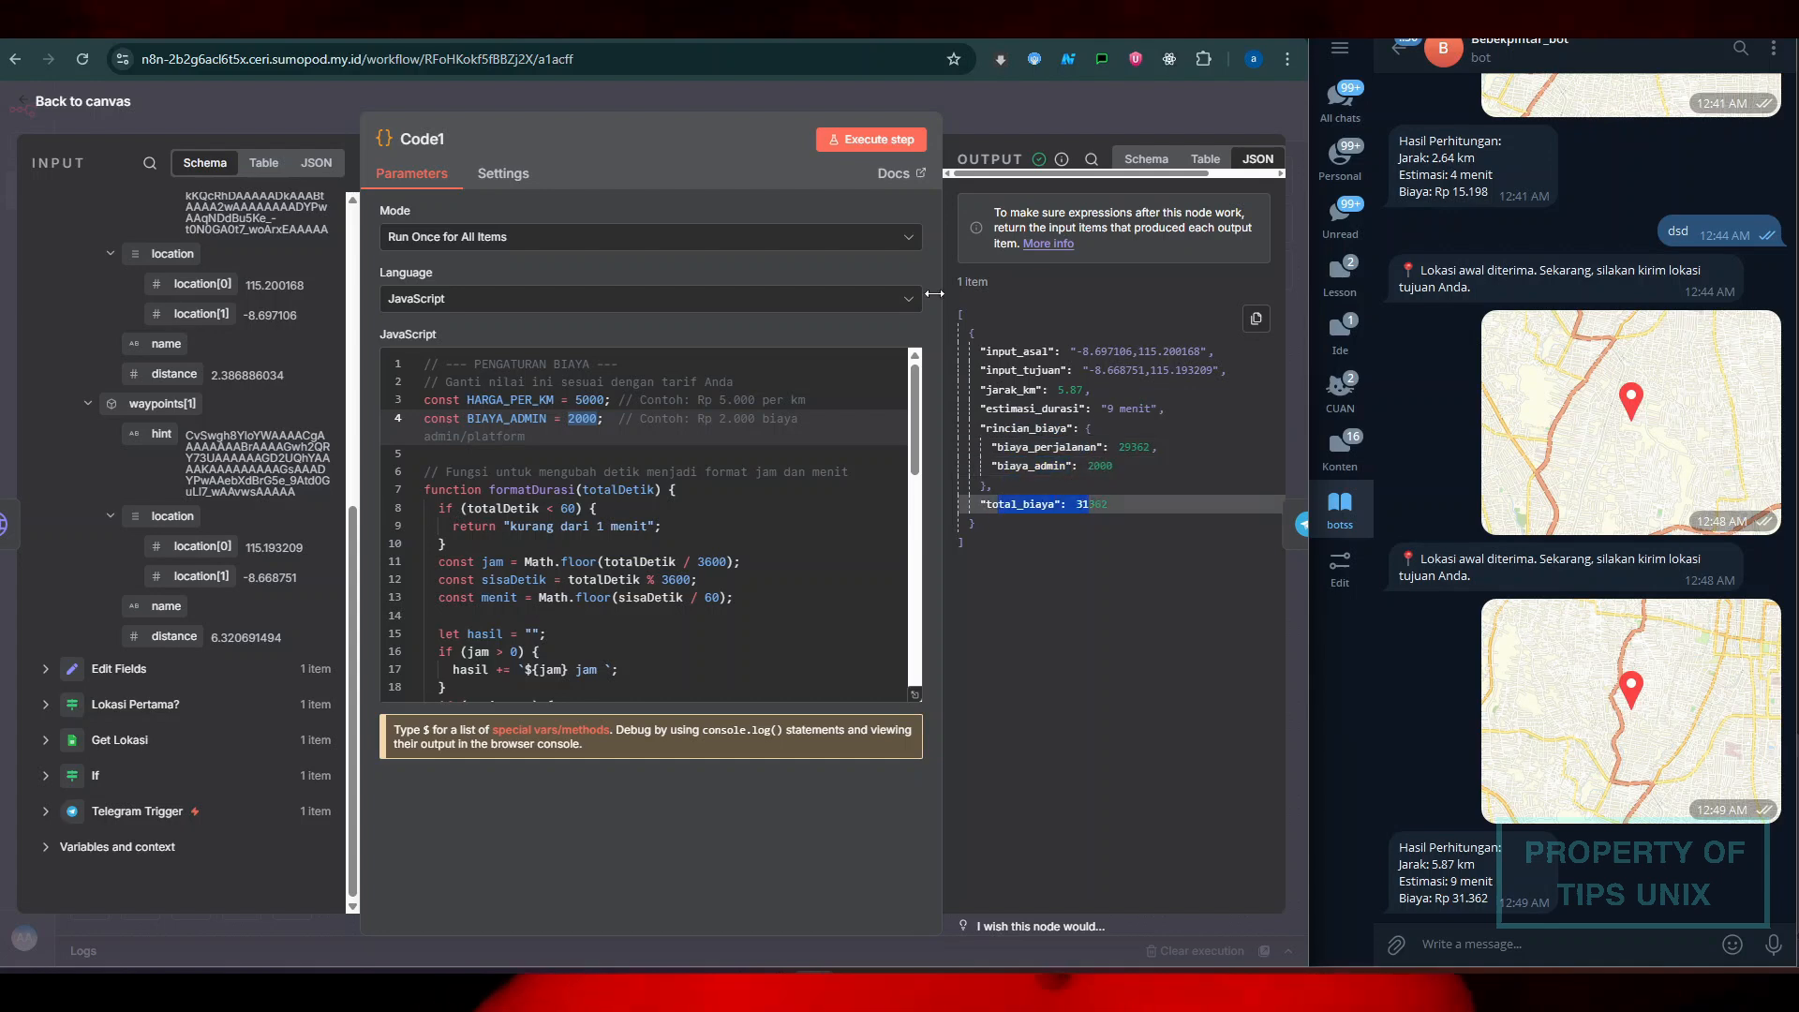
click(1006, 116)
Check the message text set up in the Kirim Harga node against the Hasil Perhitungan reply in the Telegram chat
double_click(1053, 609)
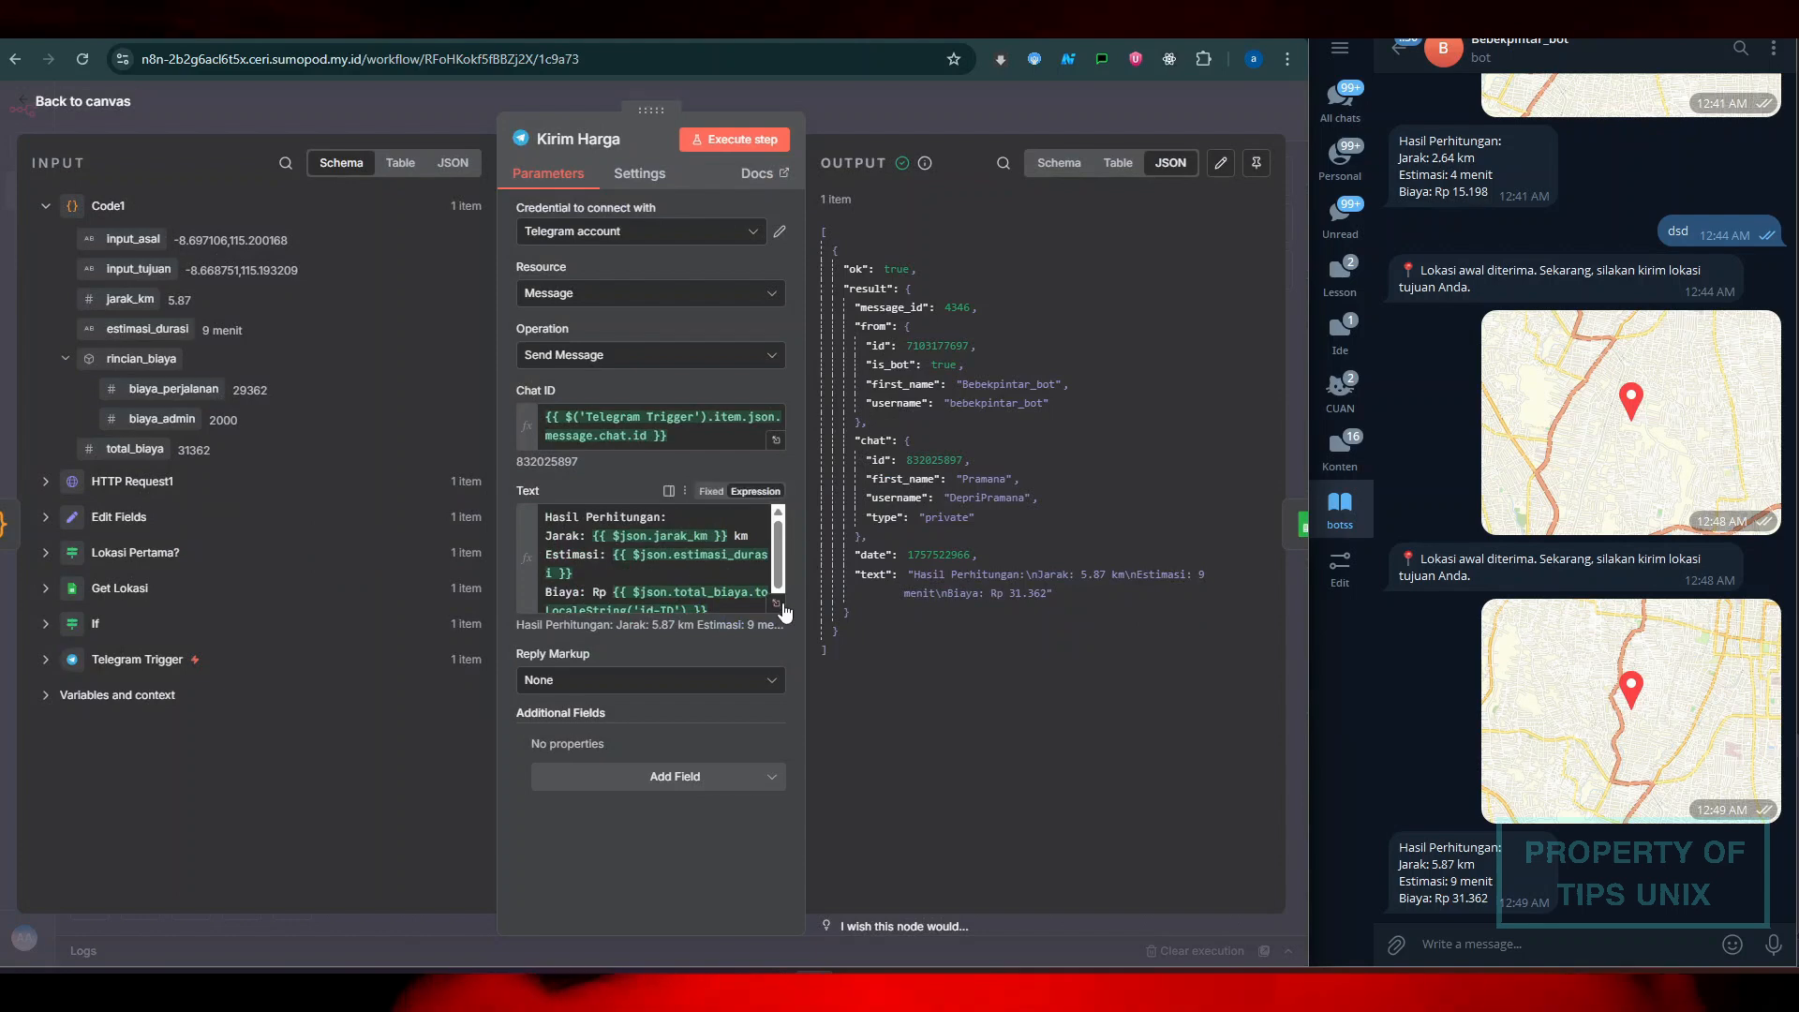
click(1043, 131)
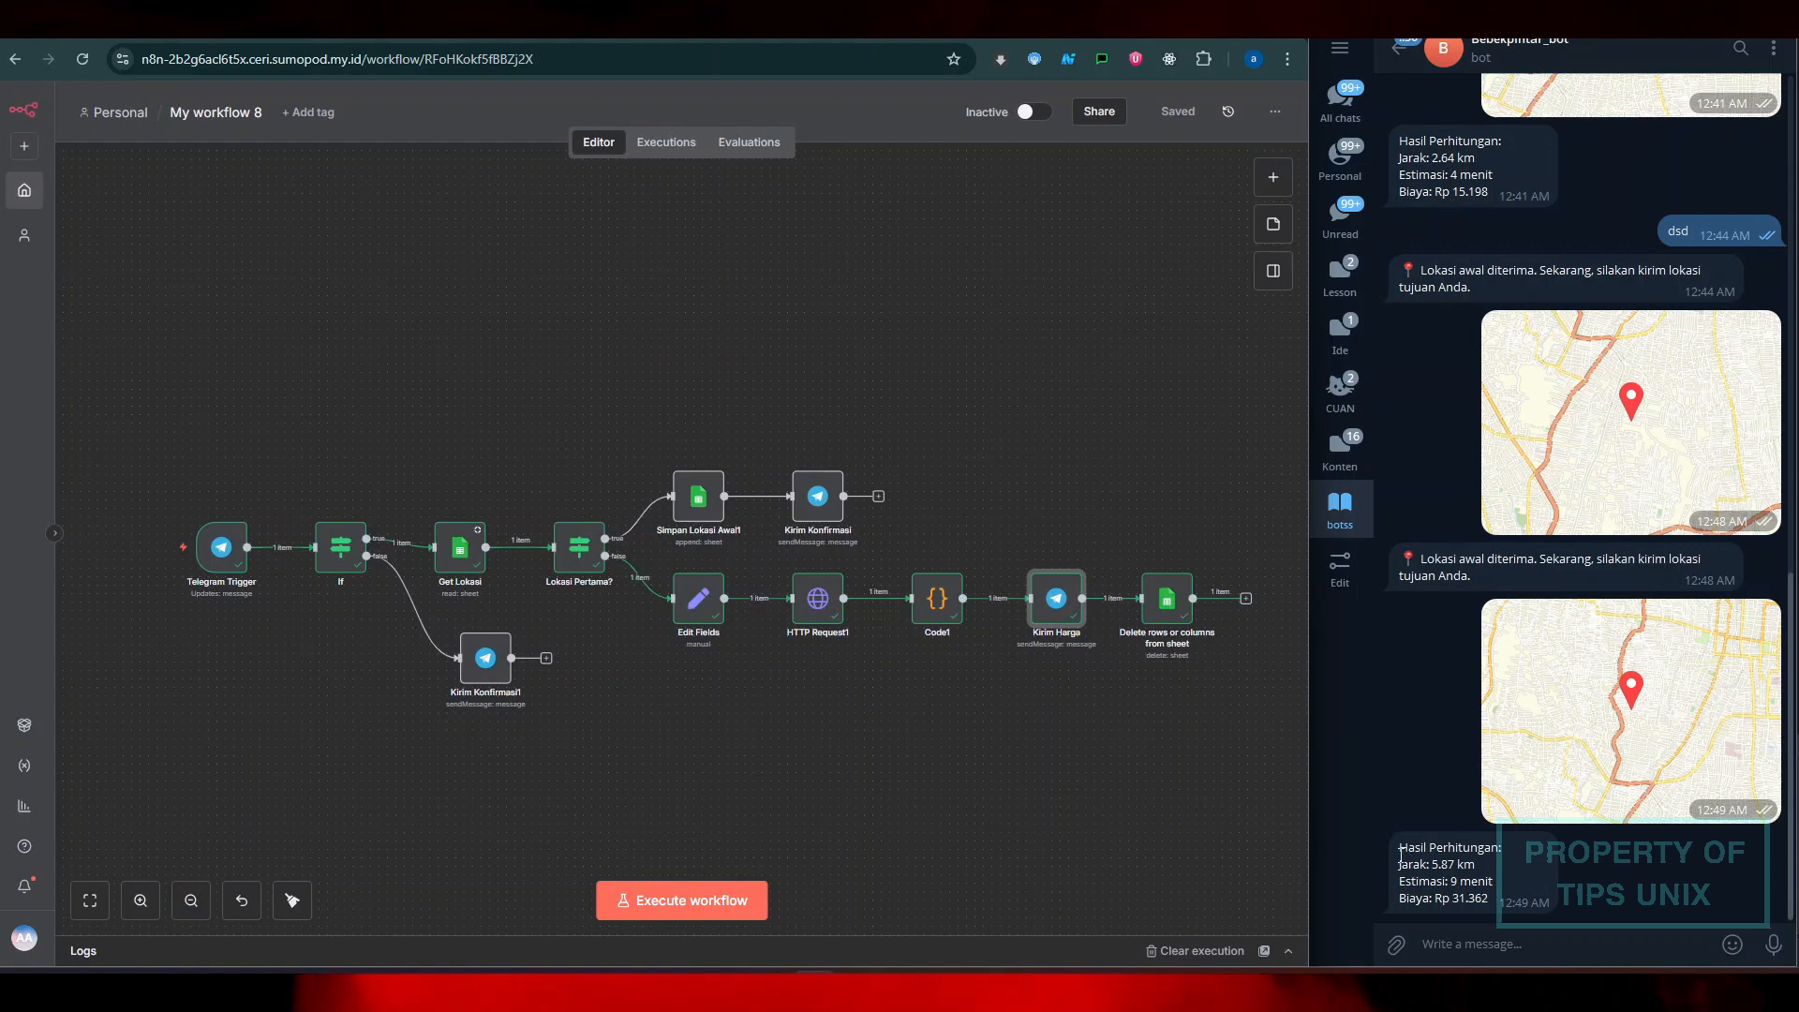
drag(1495, 900, 1415, 851)
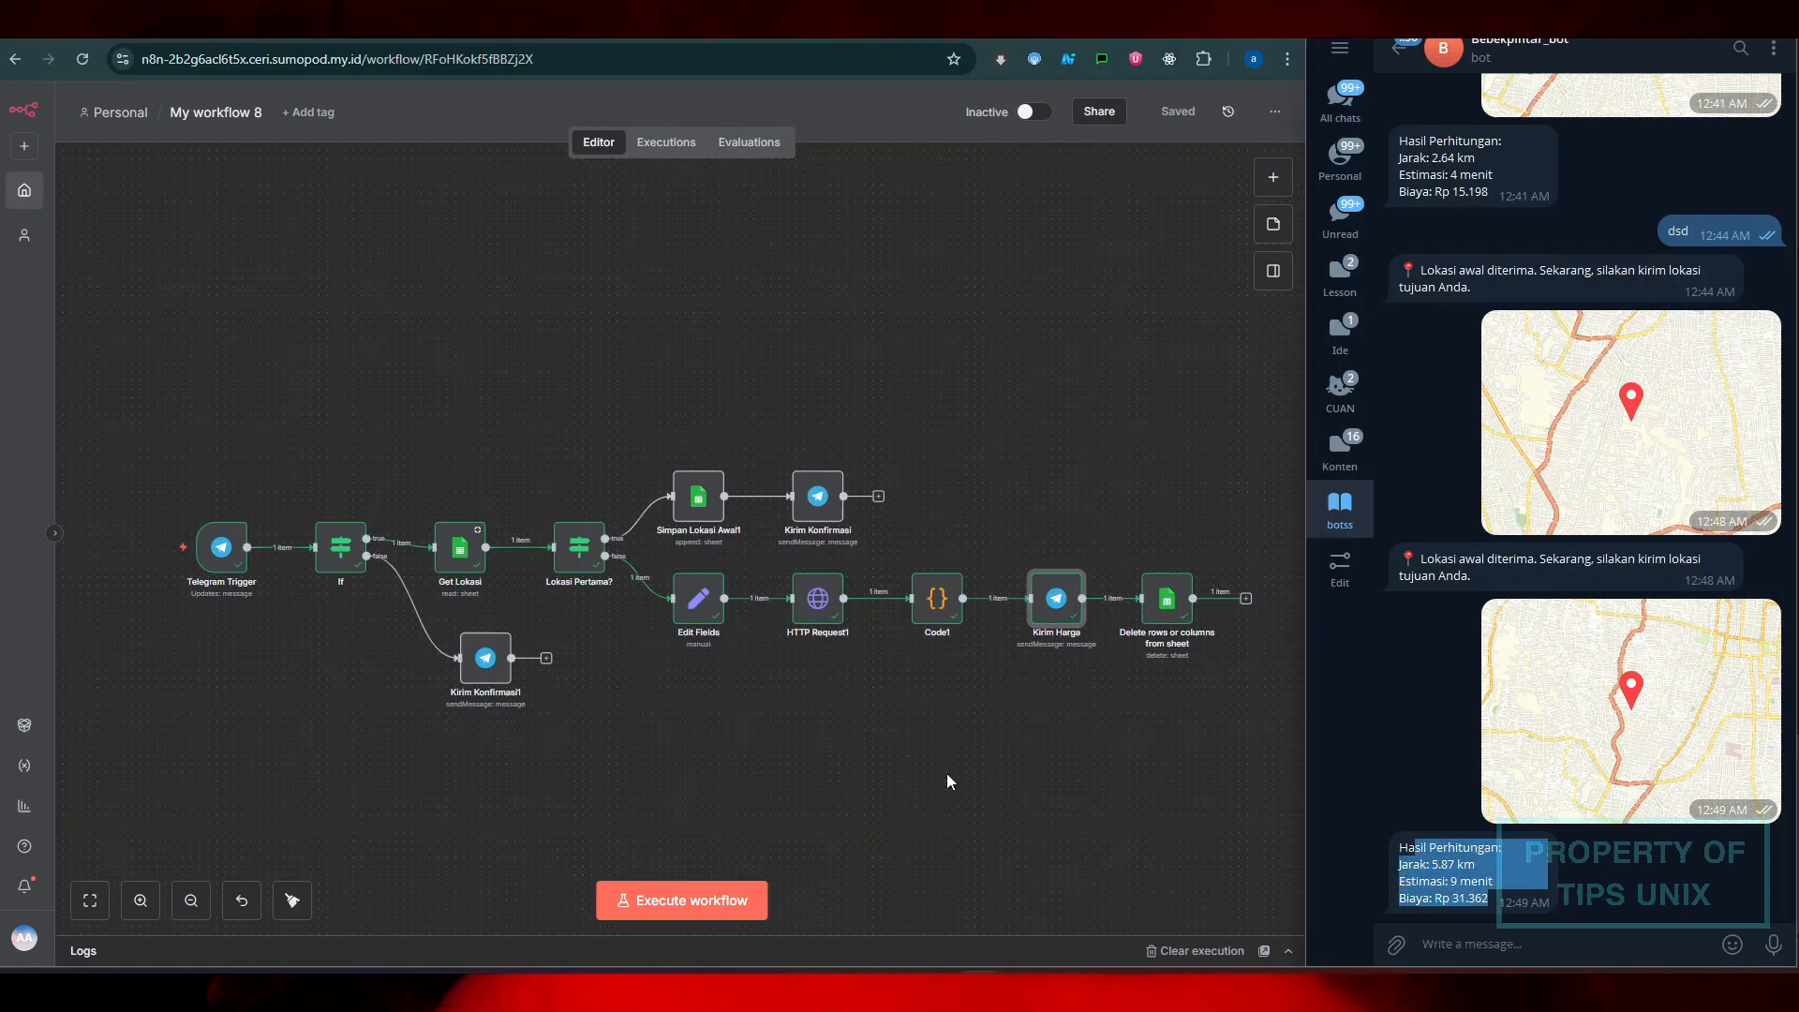
Switch to the Aplikasi API Biaya Perjalanan notebook in Colab and read through the Flask code based on the Google Maps Directions API
click(773, 989)
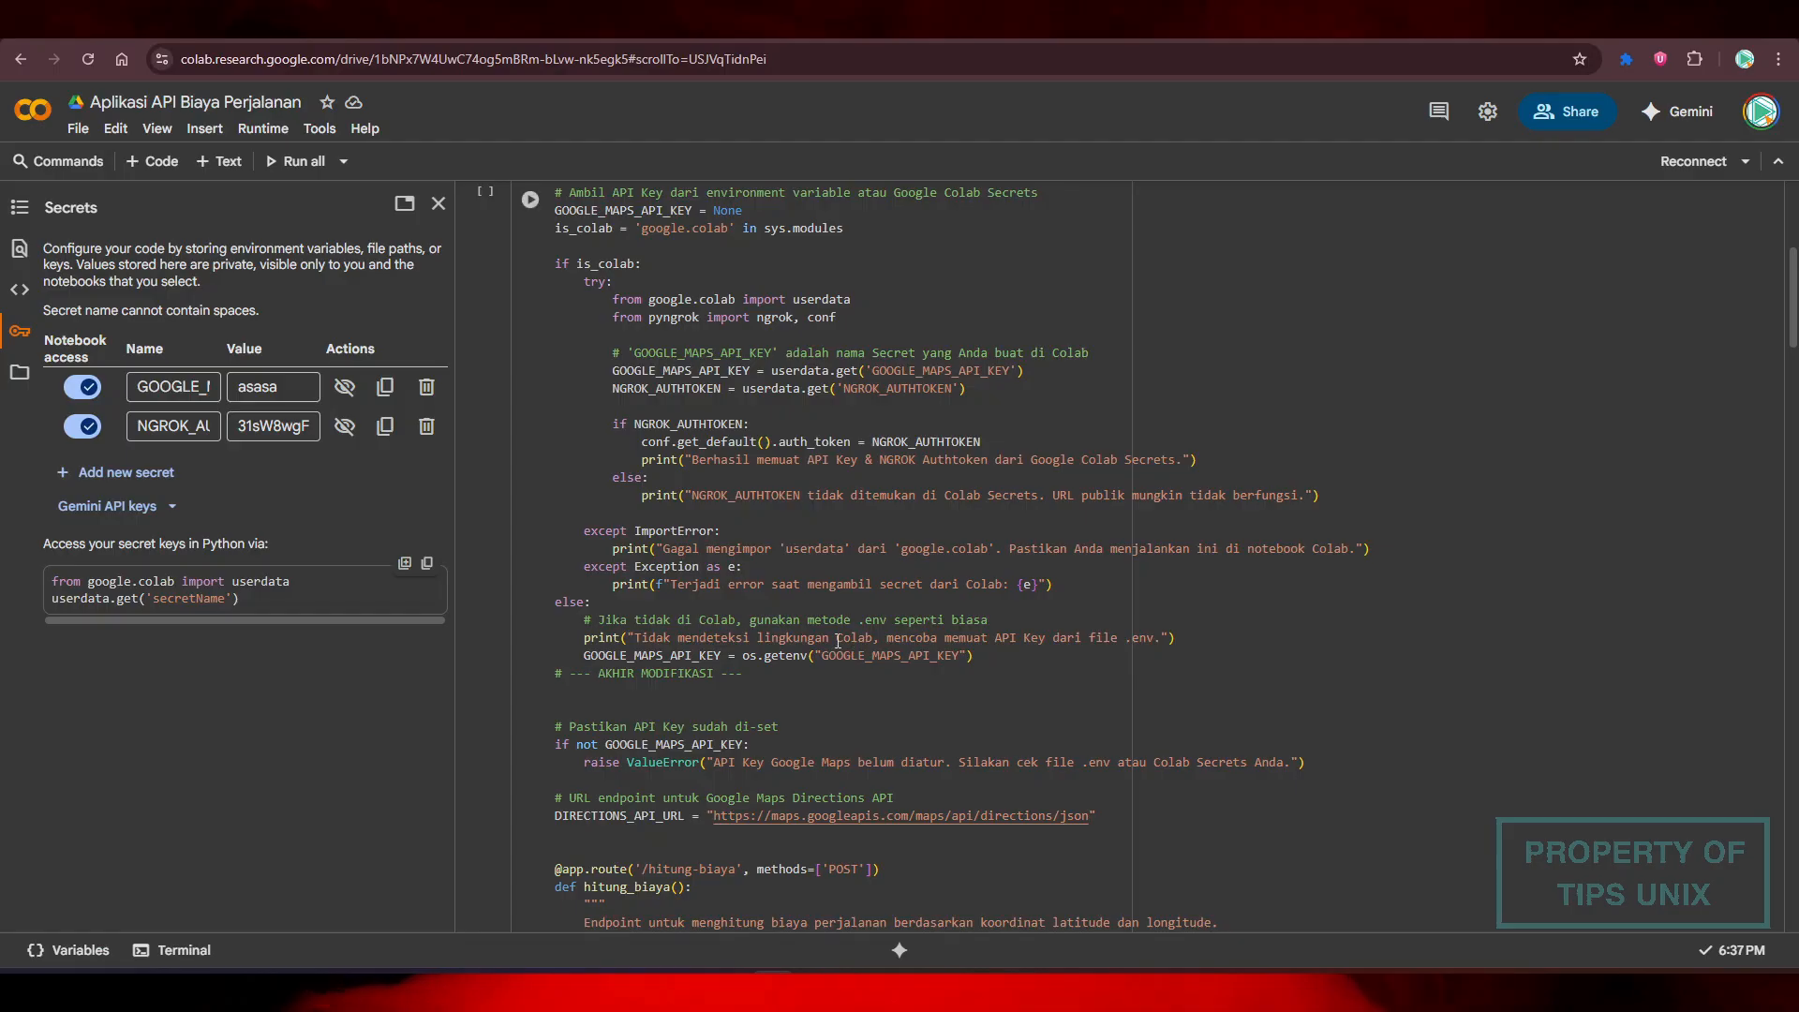
scroll(840, 569, up, 5)
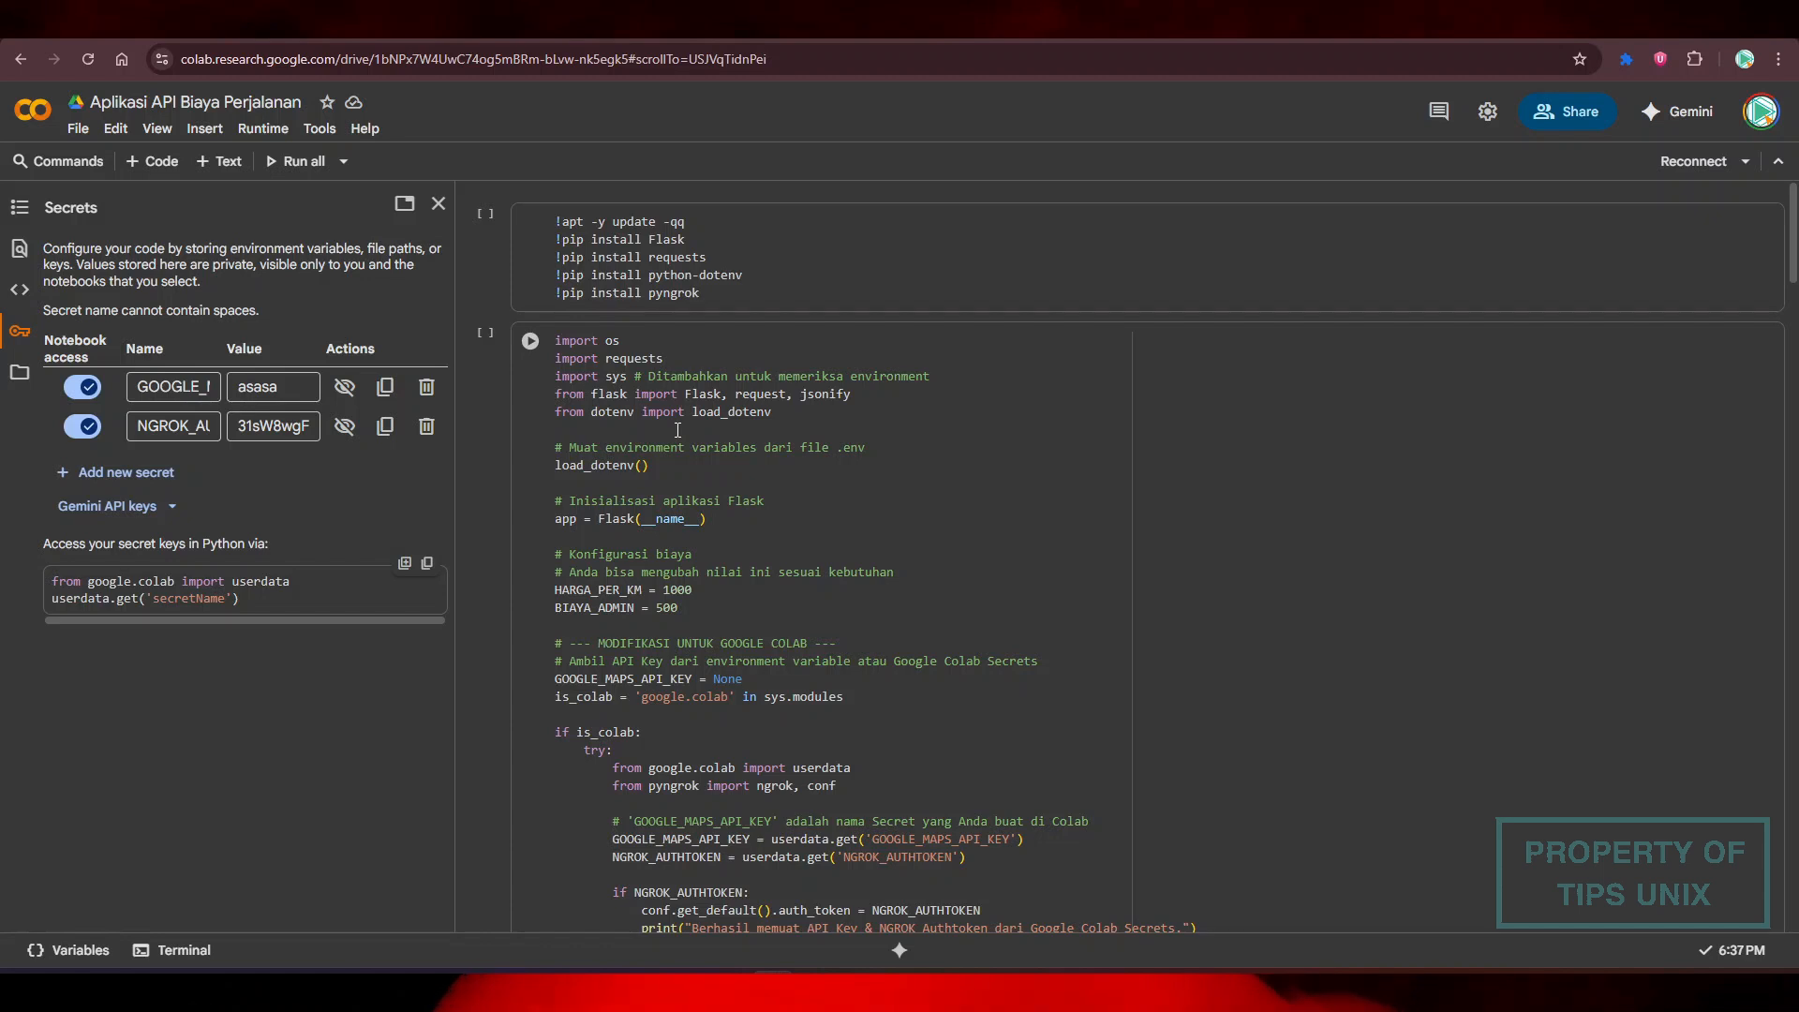
scroll(987, 556, down, 3)
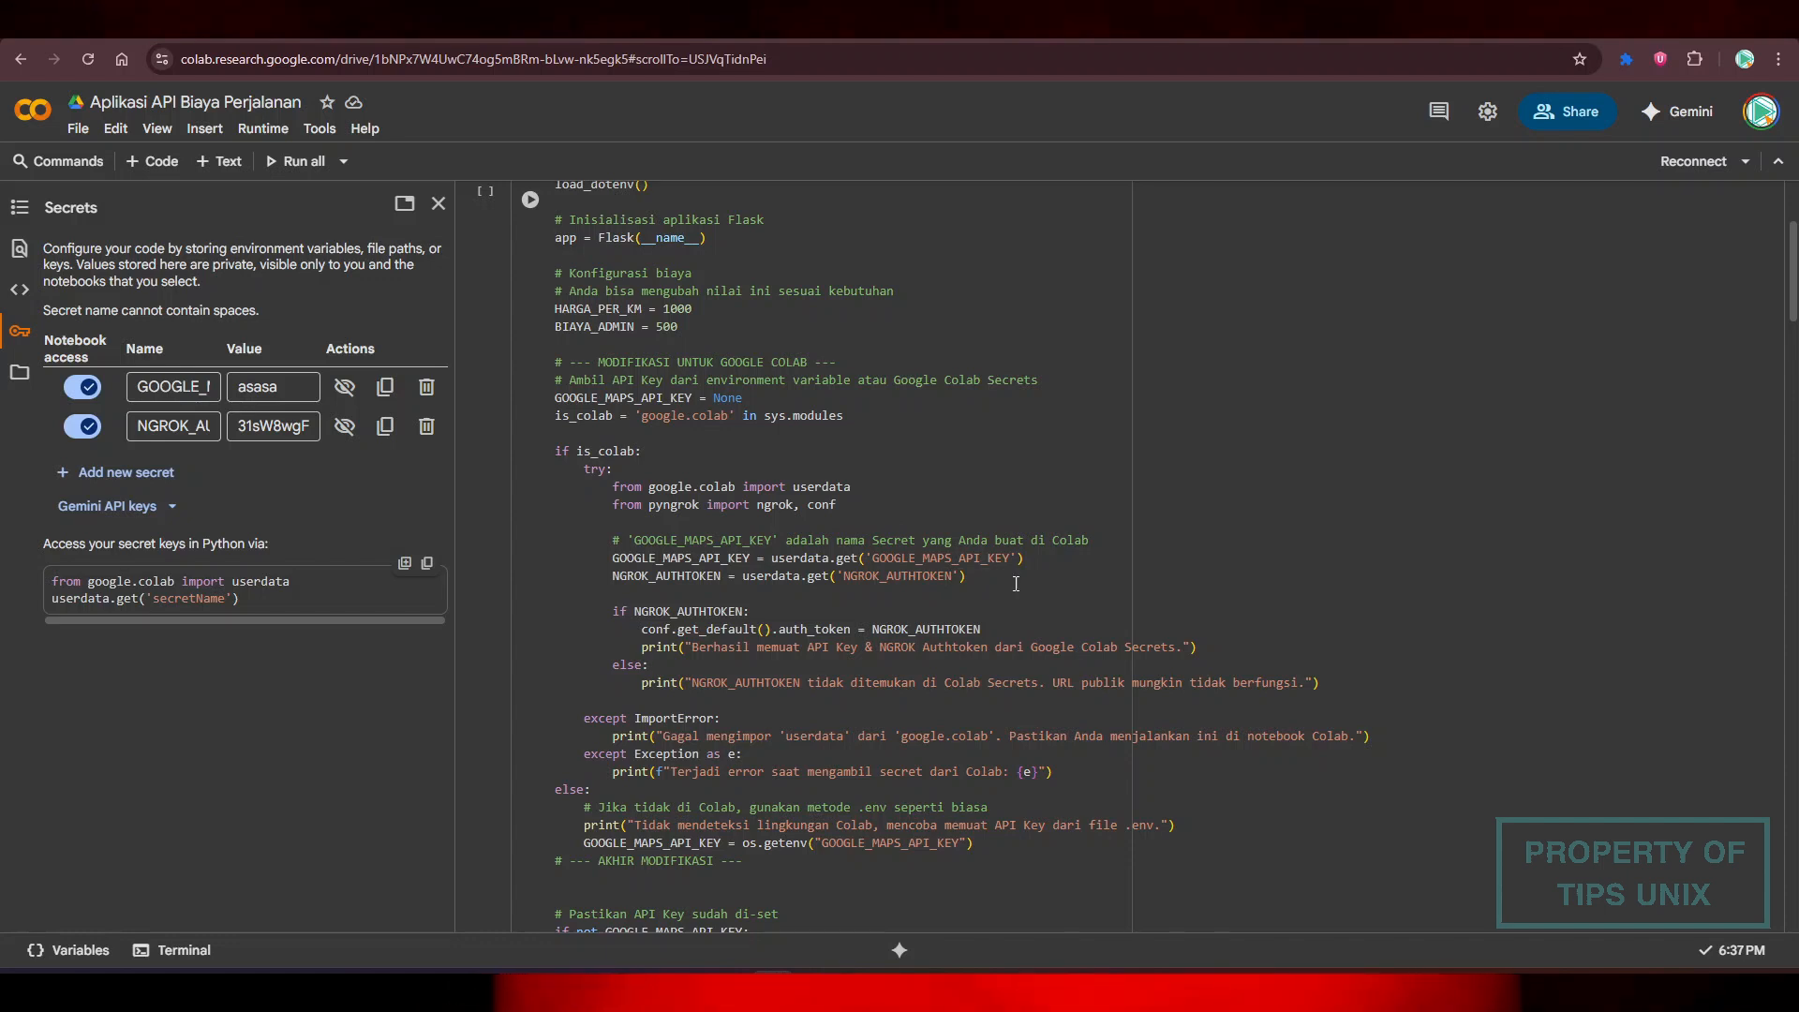
scroll(967, 574, down, 2)
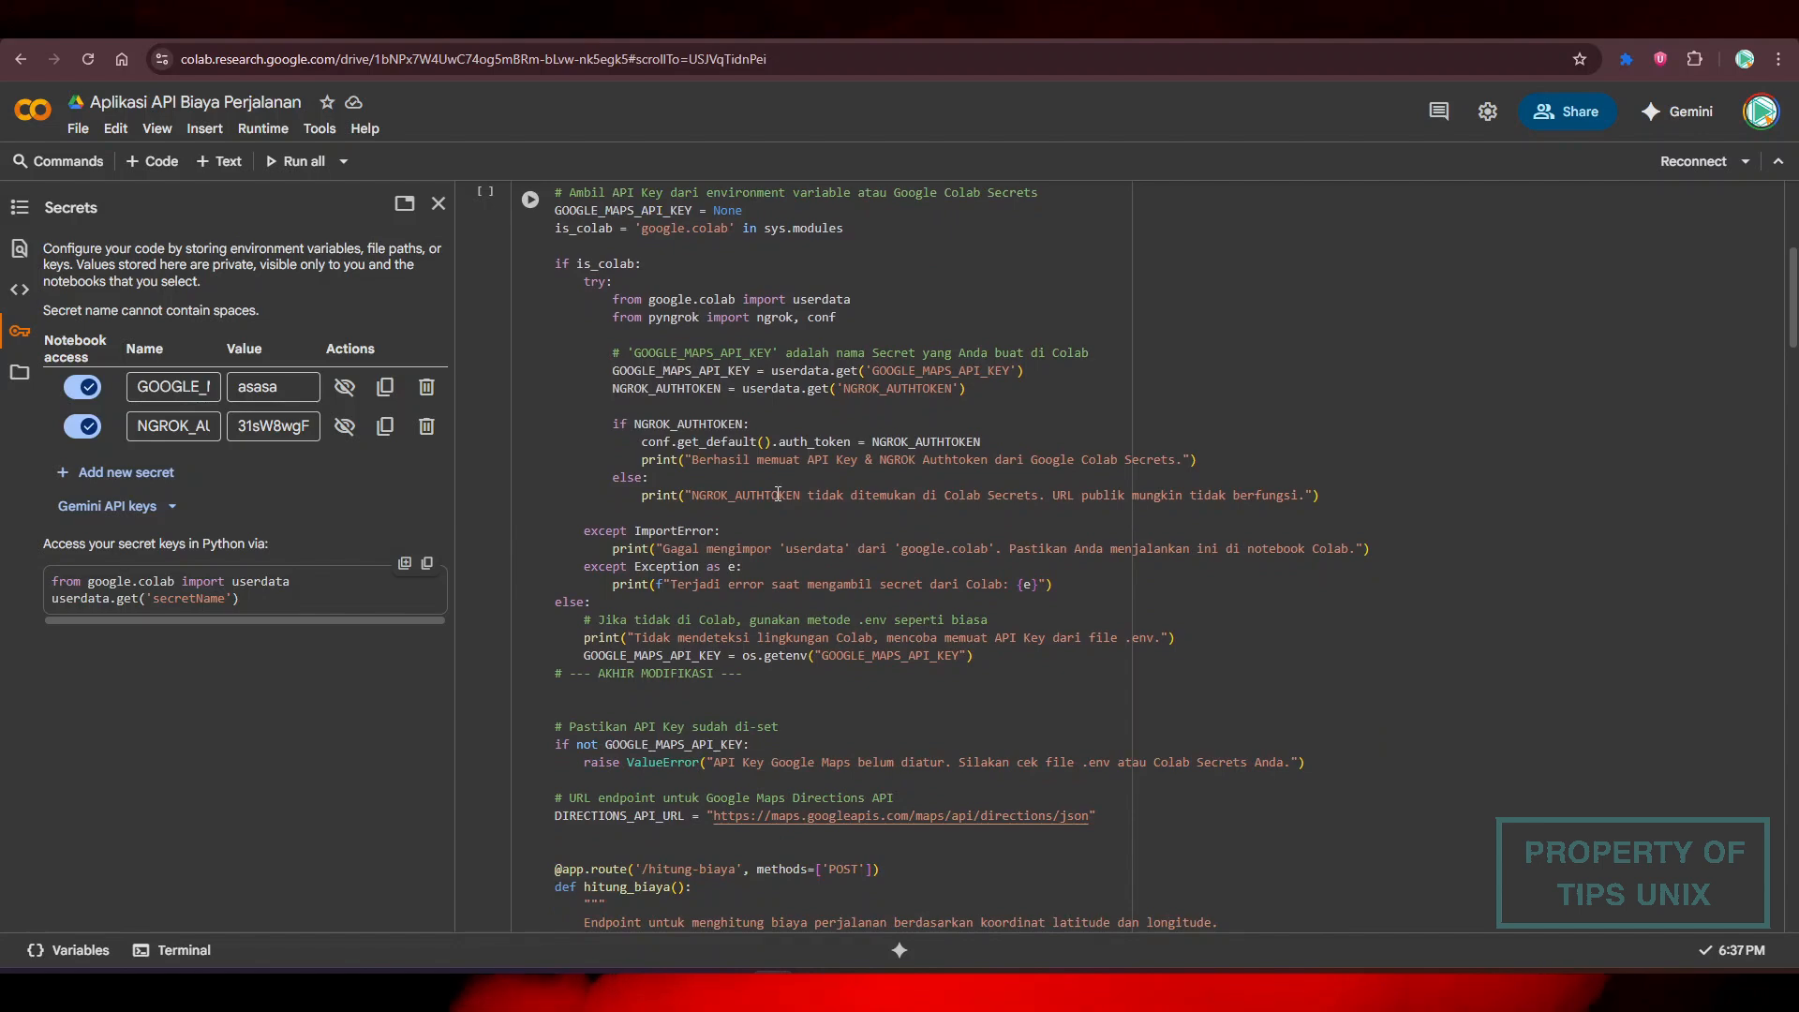
scroll(685, 435, up, 3)
scroll(685, 435, up, 2)
scroll(860, 483, down, 2)
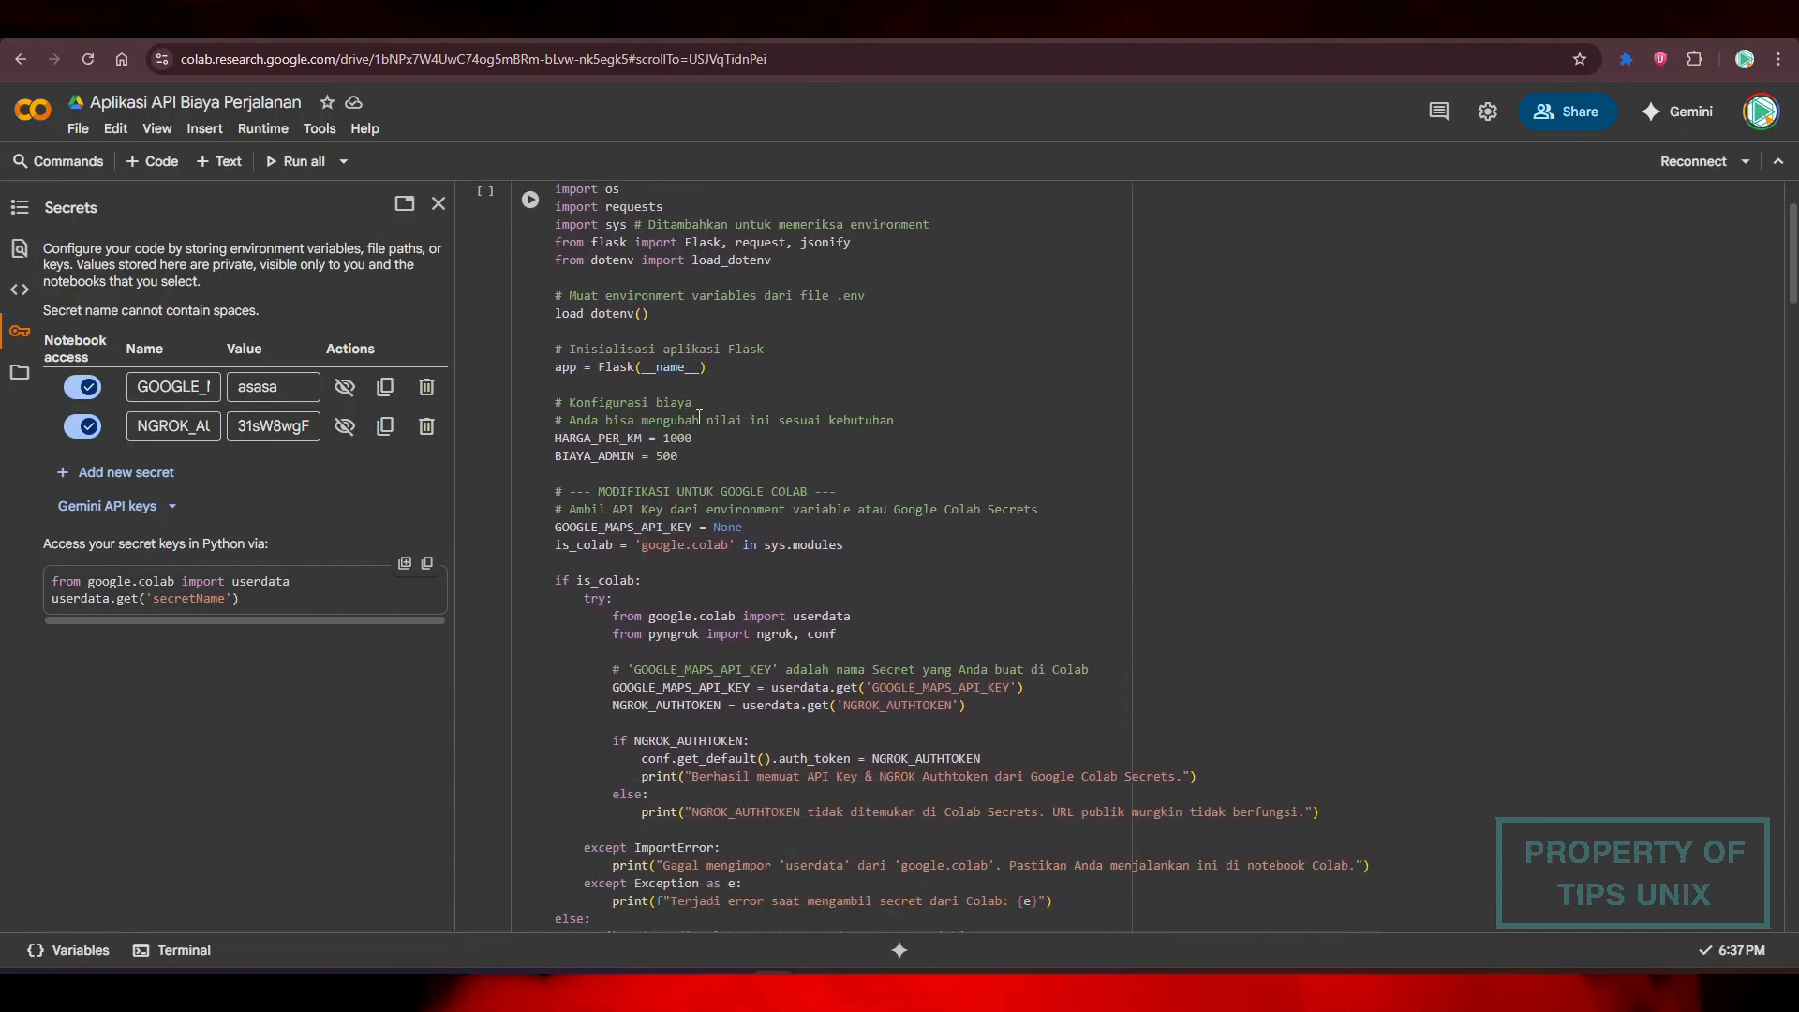
scroll(860, 483, down, 3)
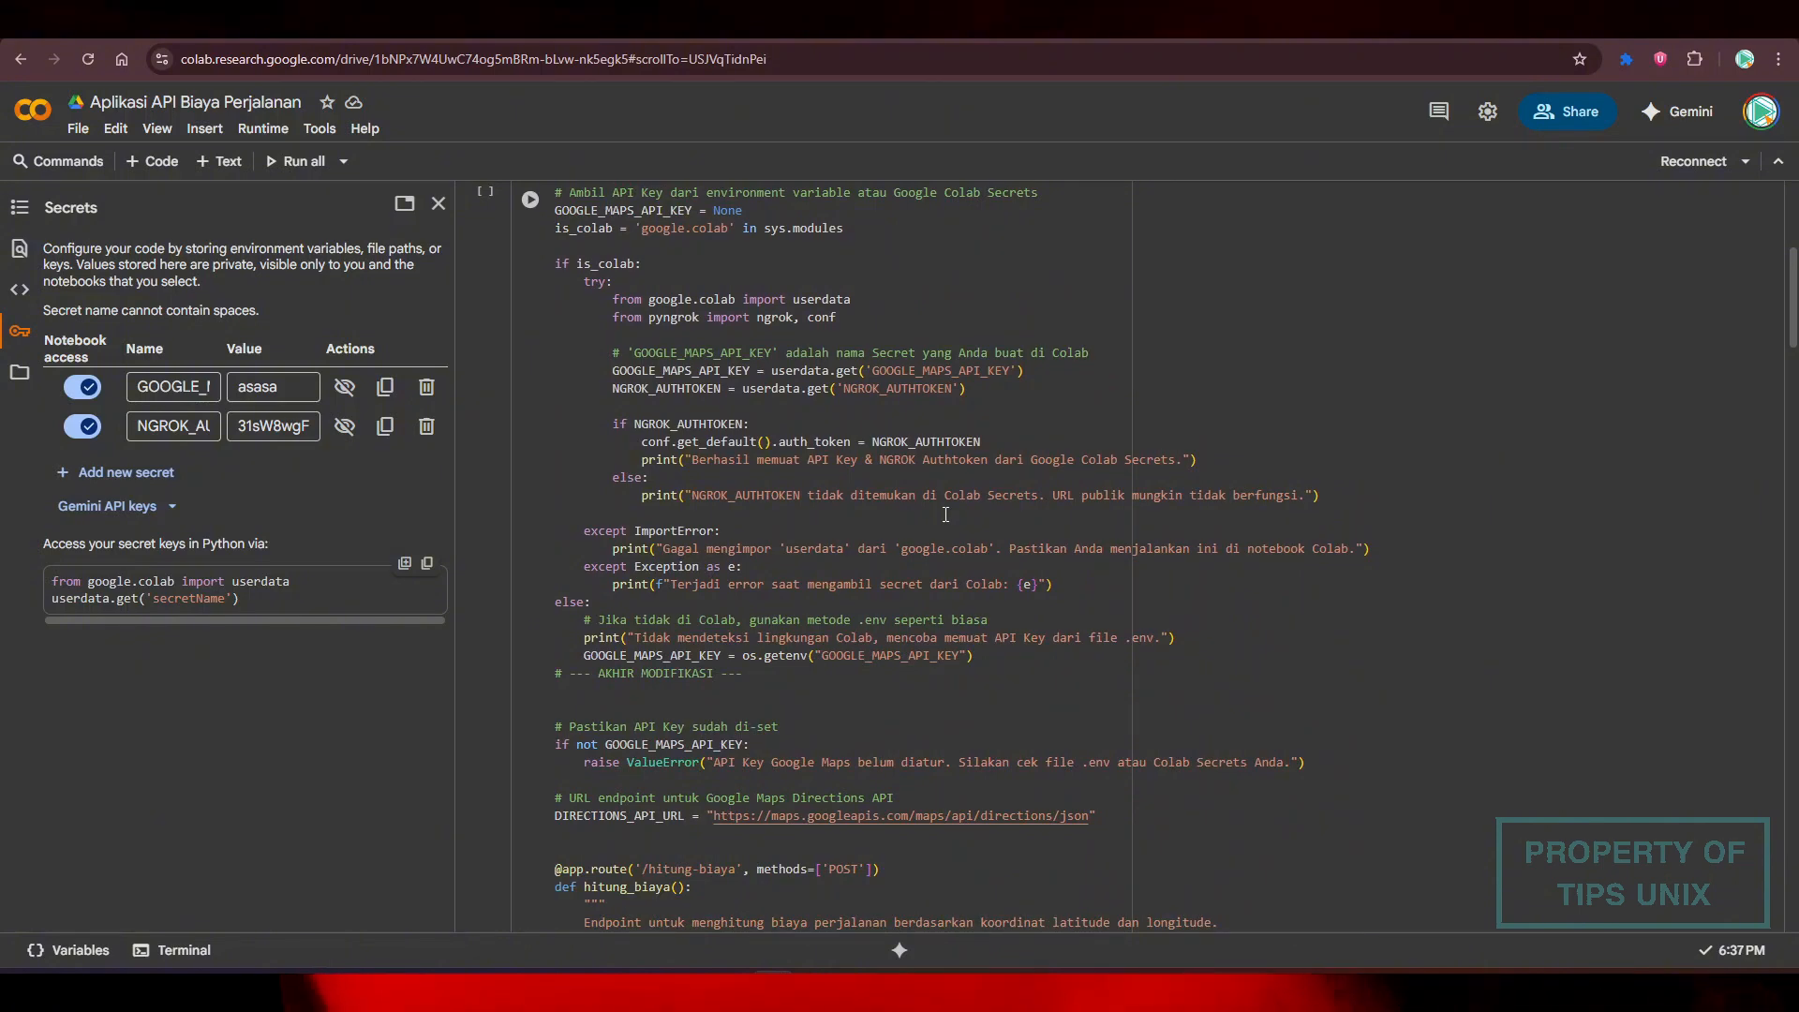
scroll(945, 515, down, 3)
scroll(932, 511, down, 10)
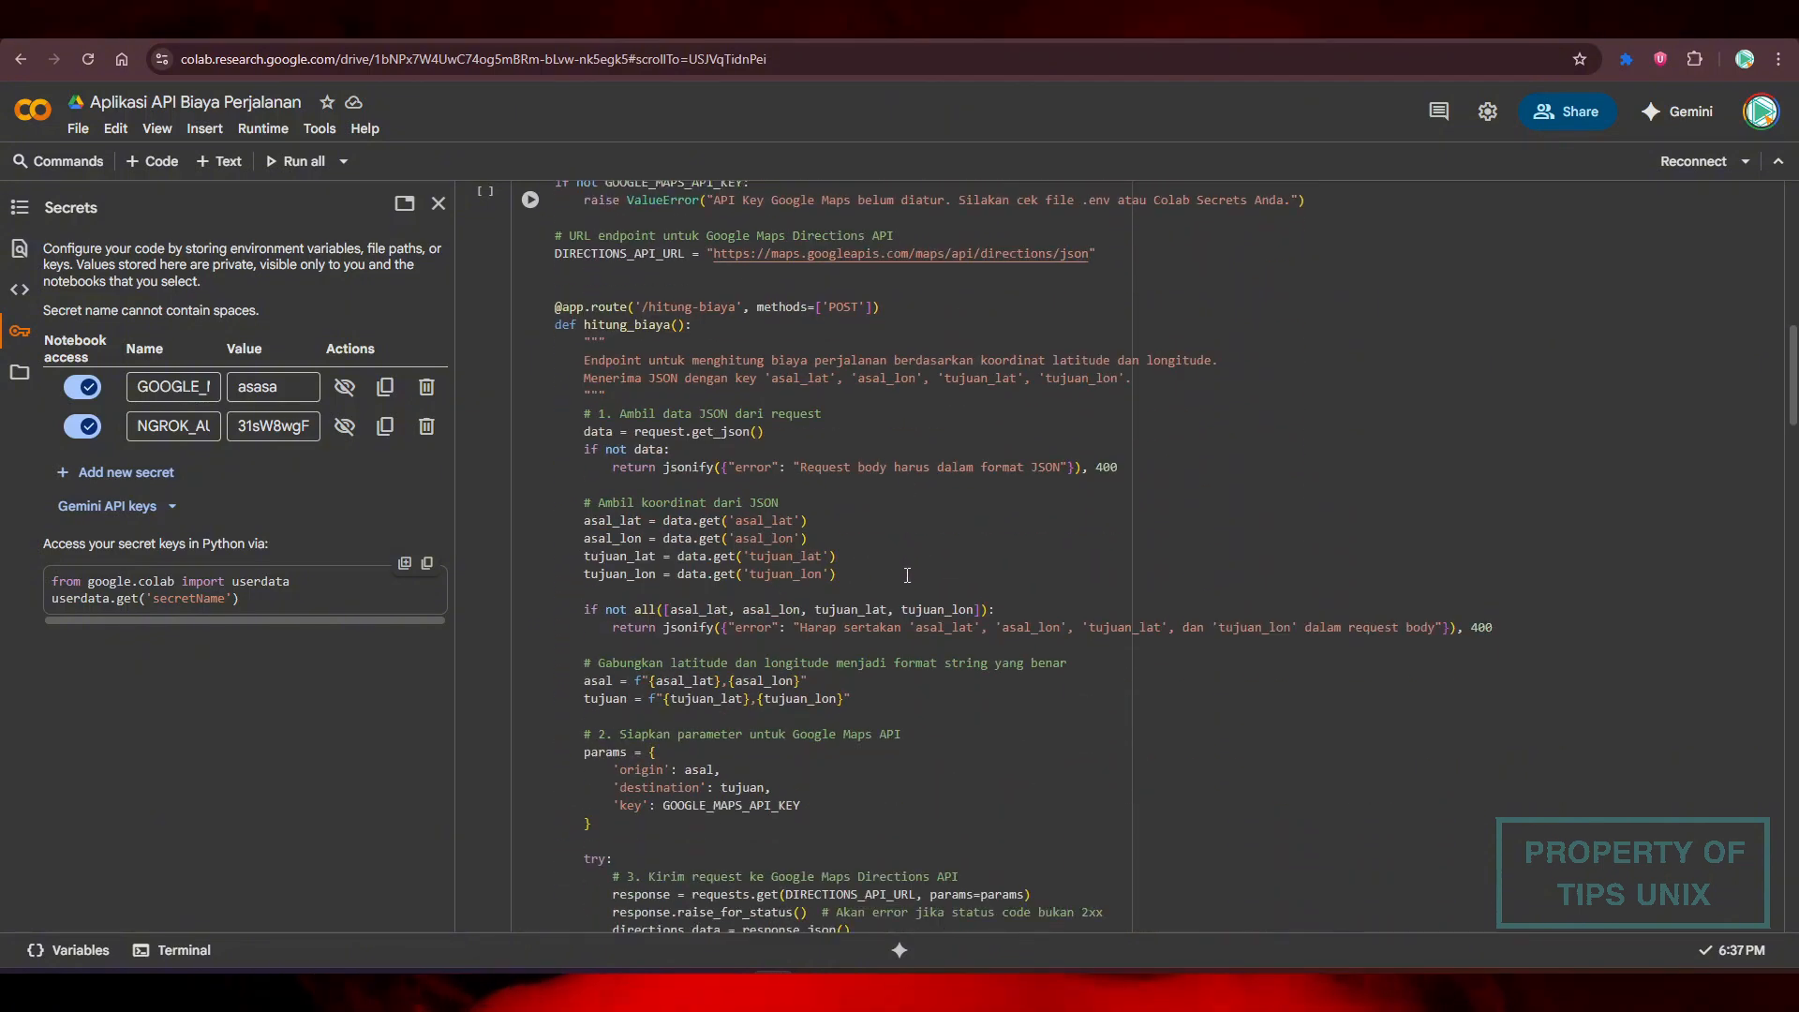
Examine the notebook's alternative Flask cell that uses OSRM, from its URL template through the hitung_biaya endpoint
scroll(906, 578, down, 15)
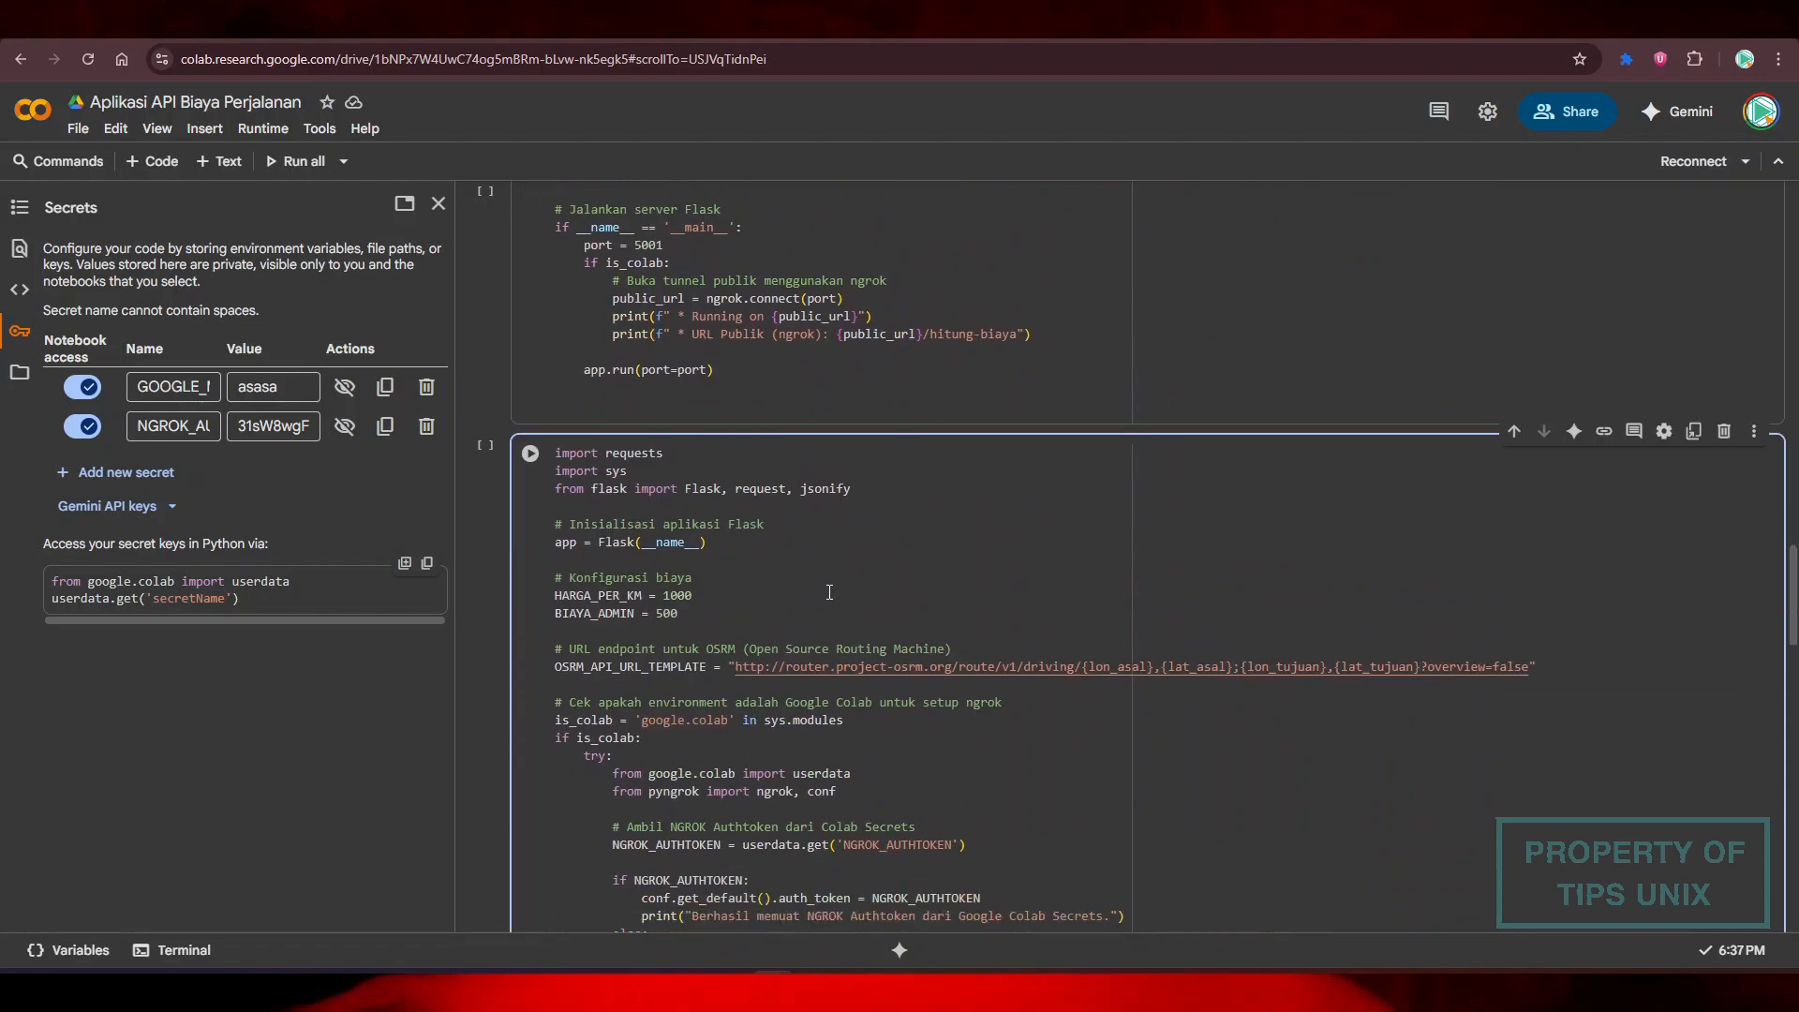
scroll(829, 593, down, 1)
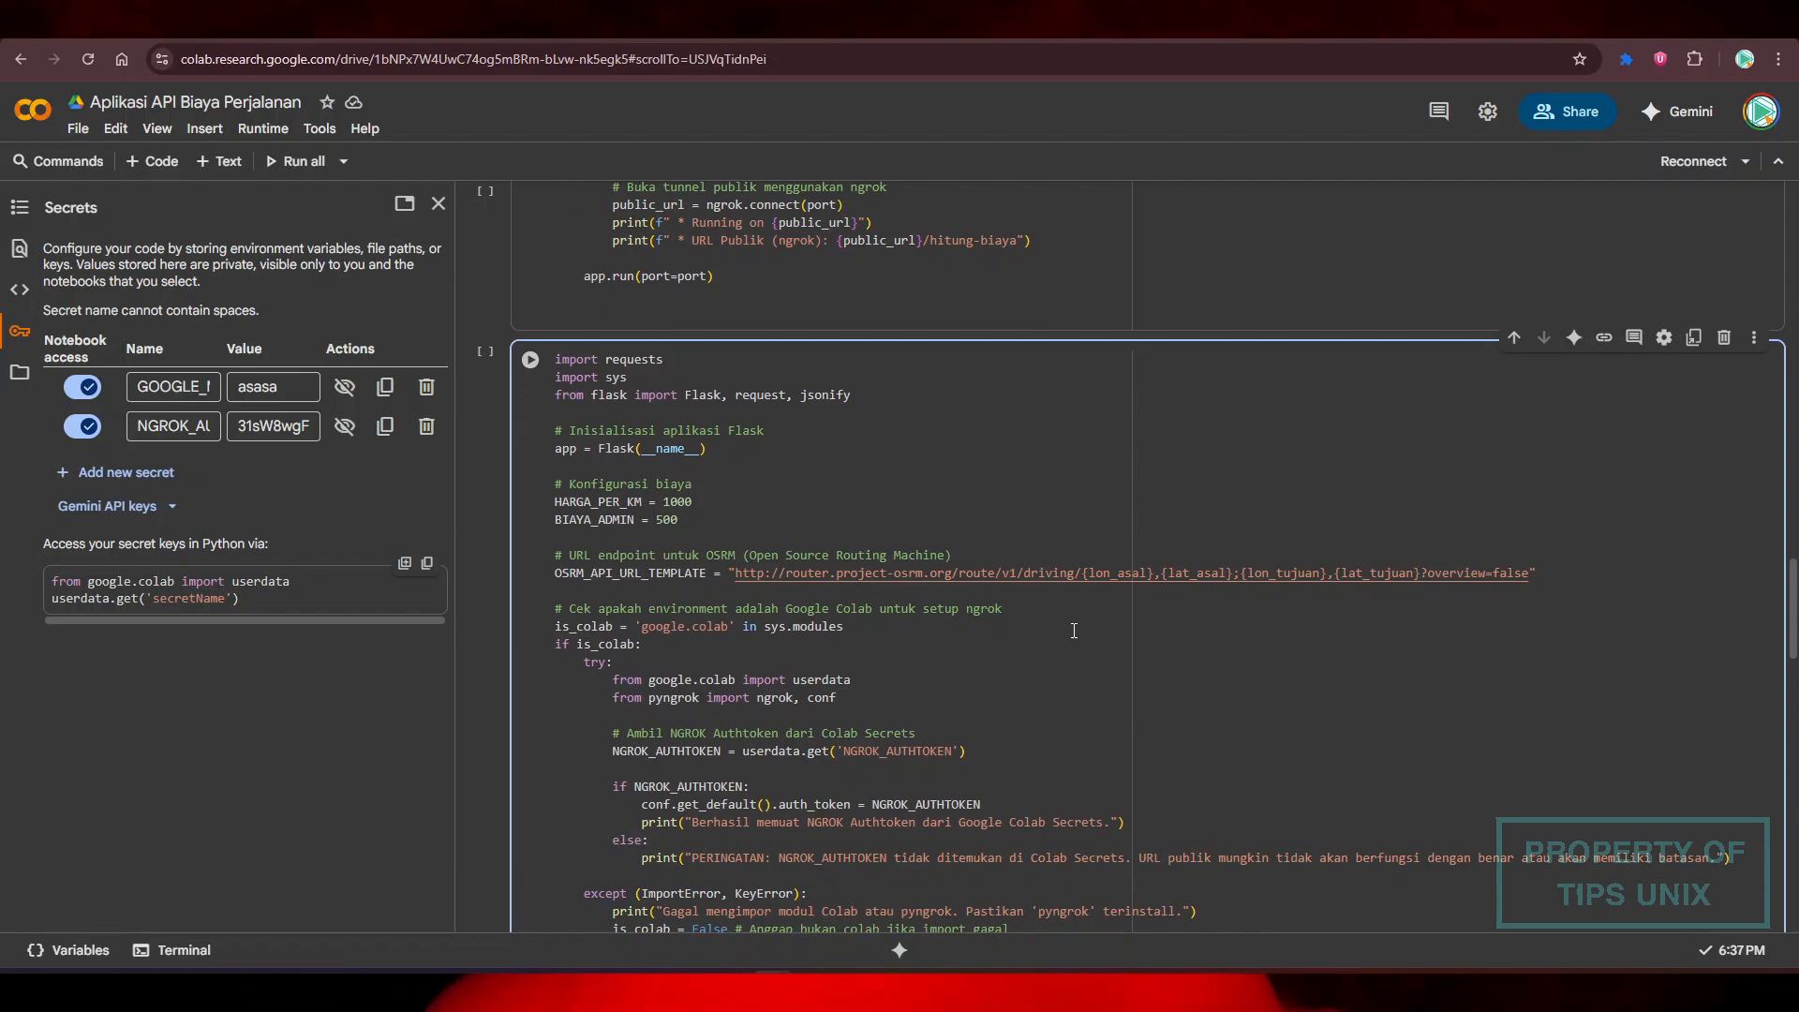
scroll(1074, 630, down, 5)
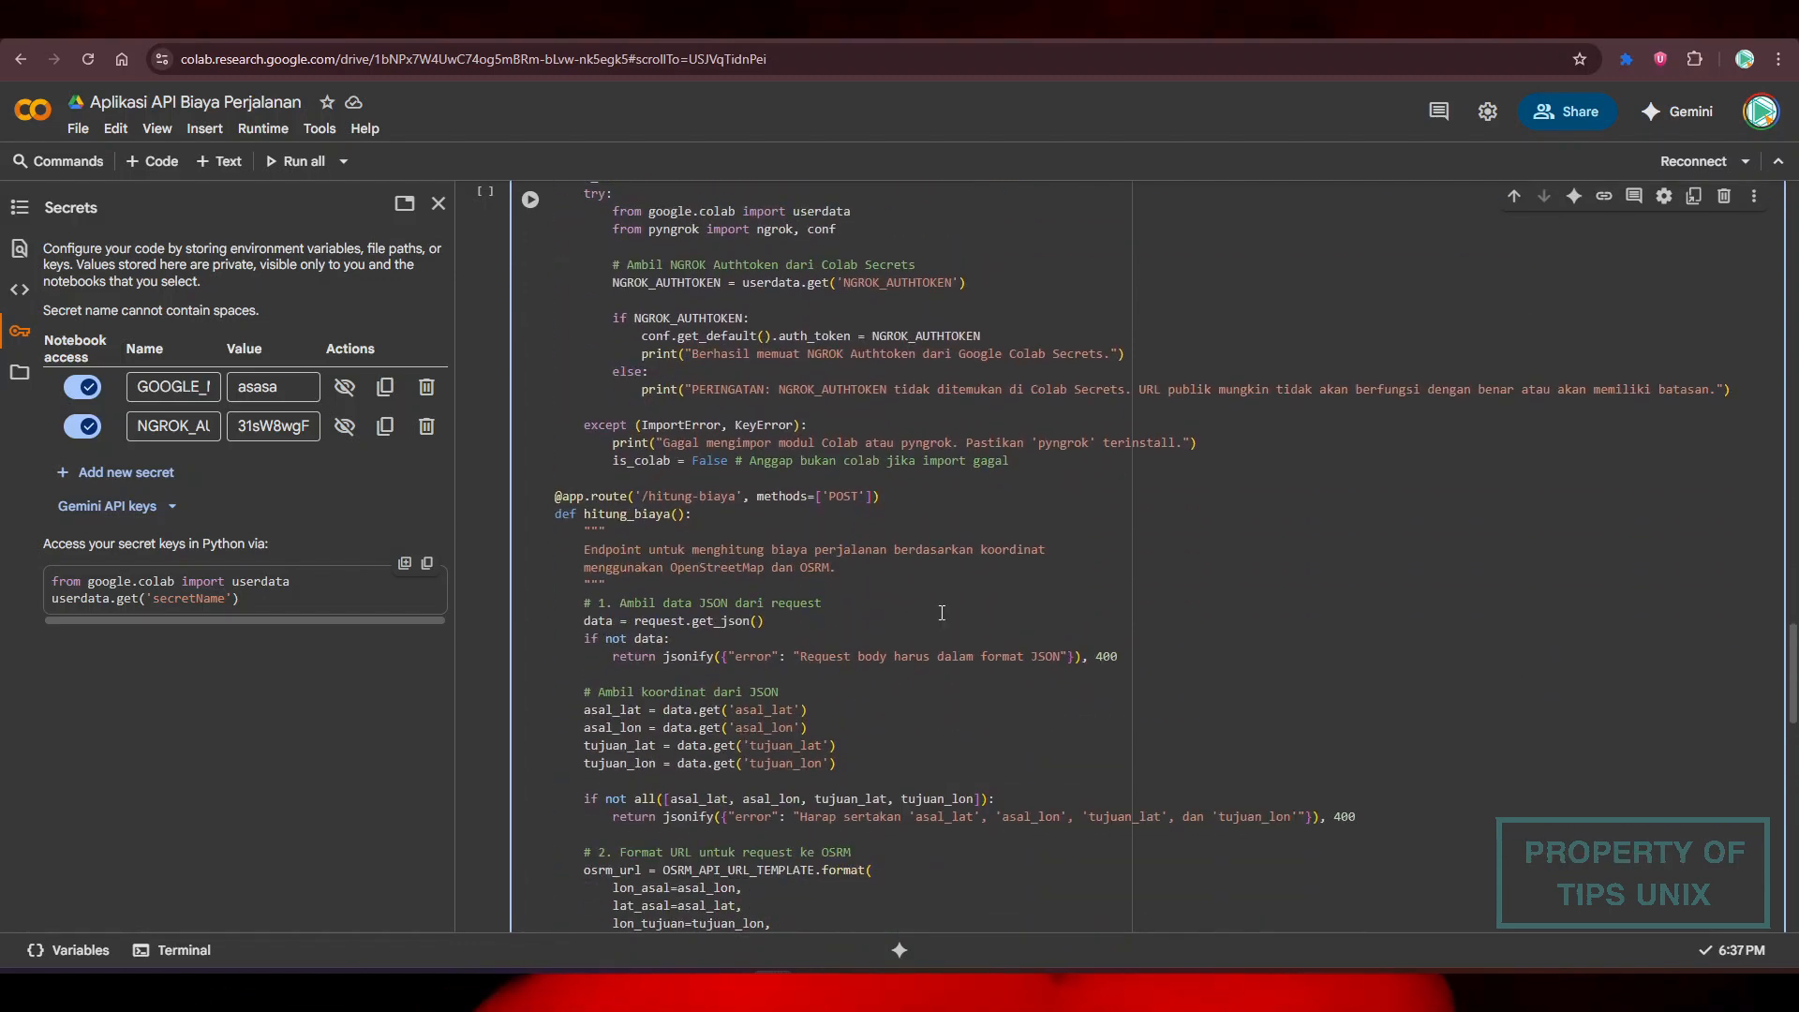
scroll(942, 613, down, 3)
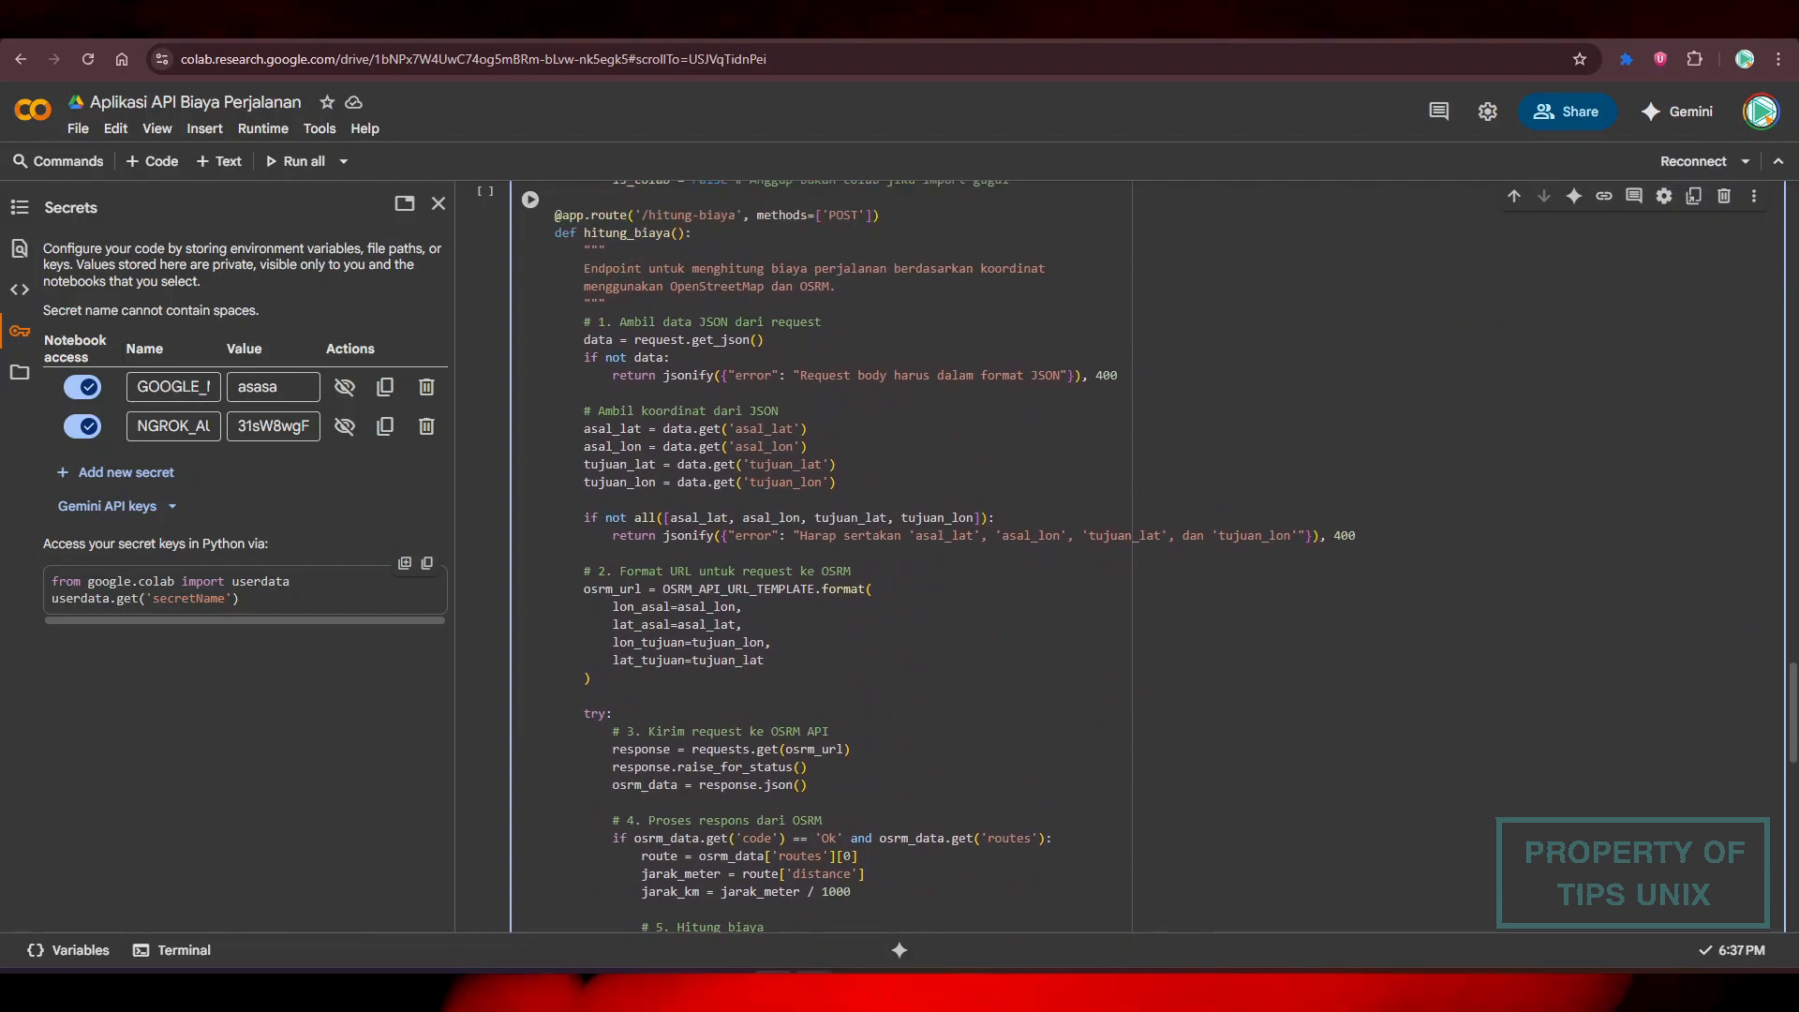
Return to the n8n workflow and review the OSRM request URL in the HTTP Request1 node
mouse_move(834, 958)
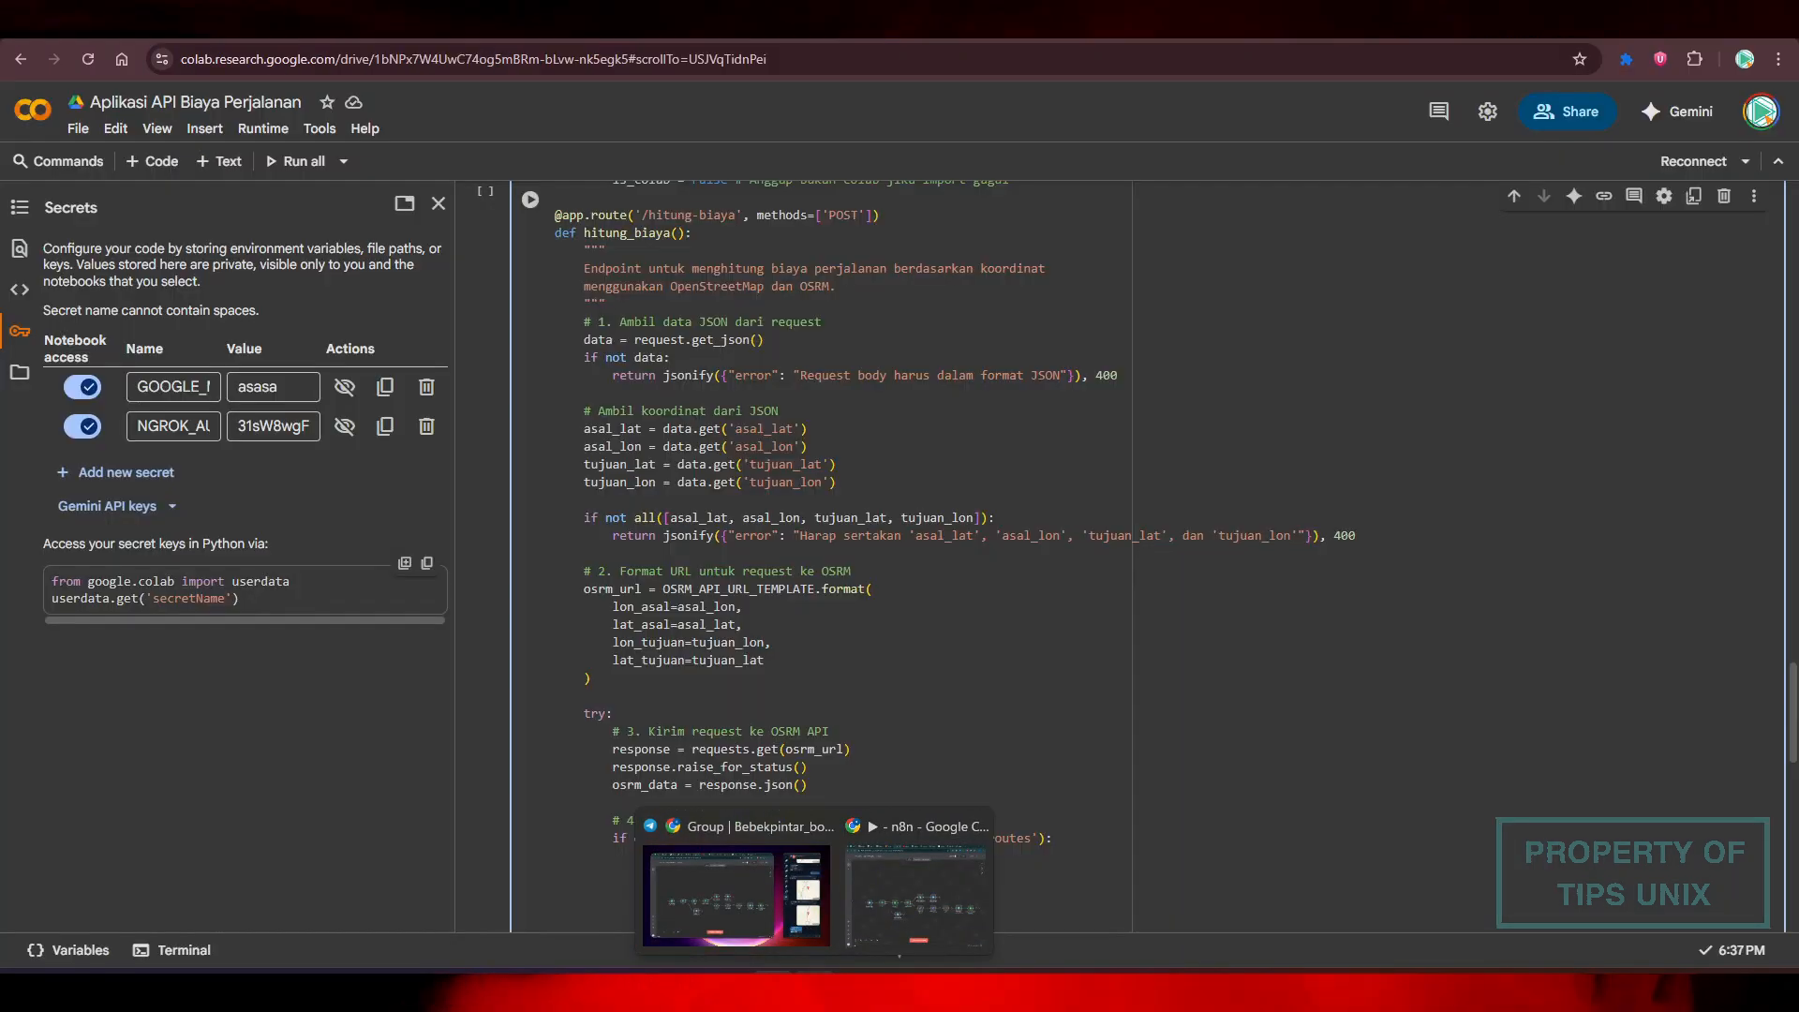
click(916, 894)
double_click(812, 615)
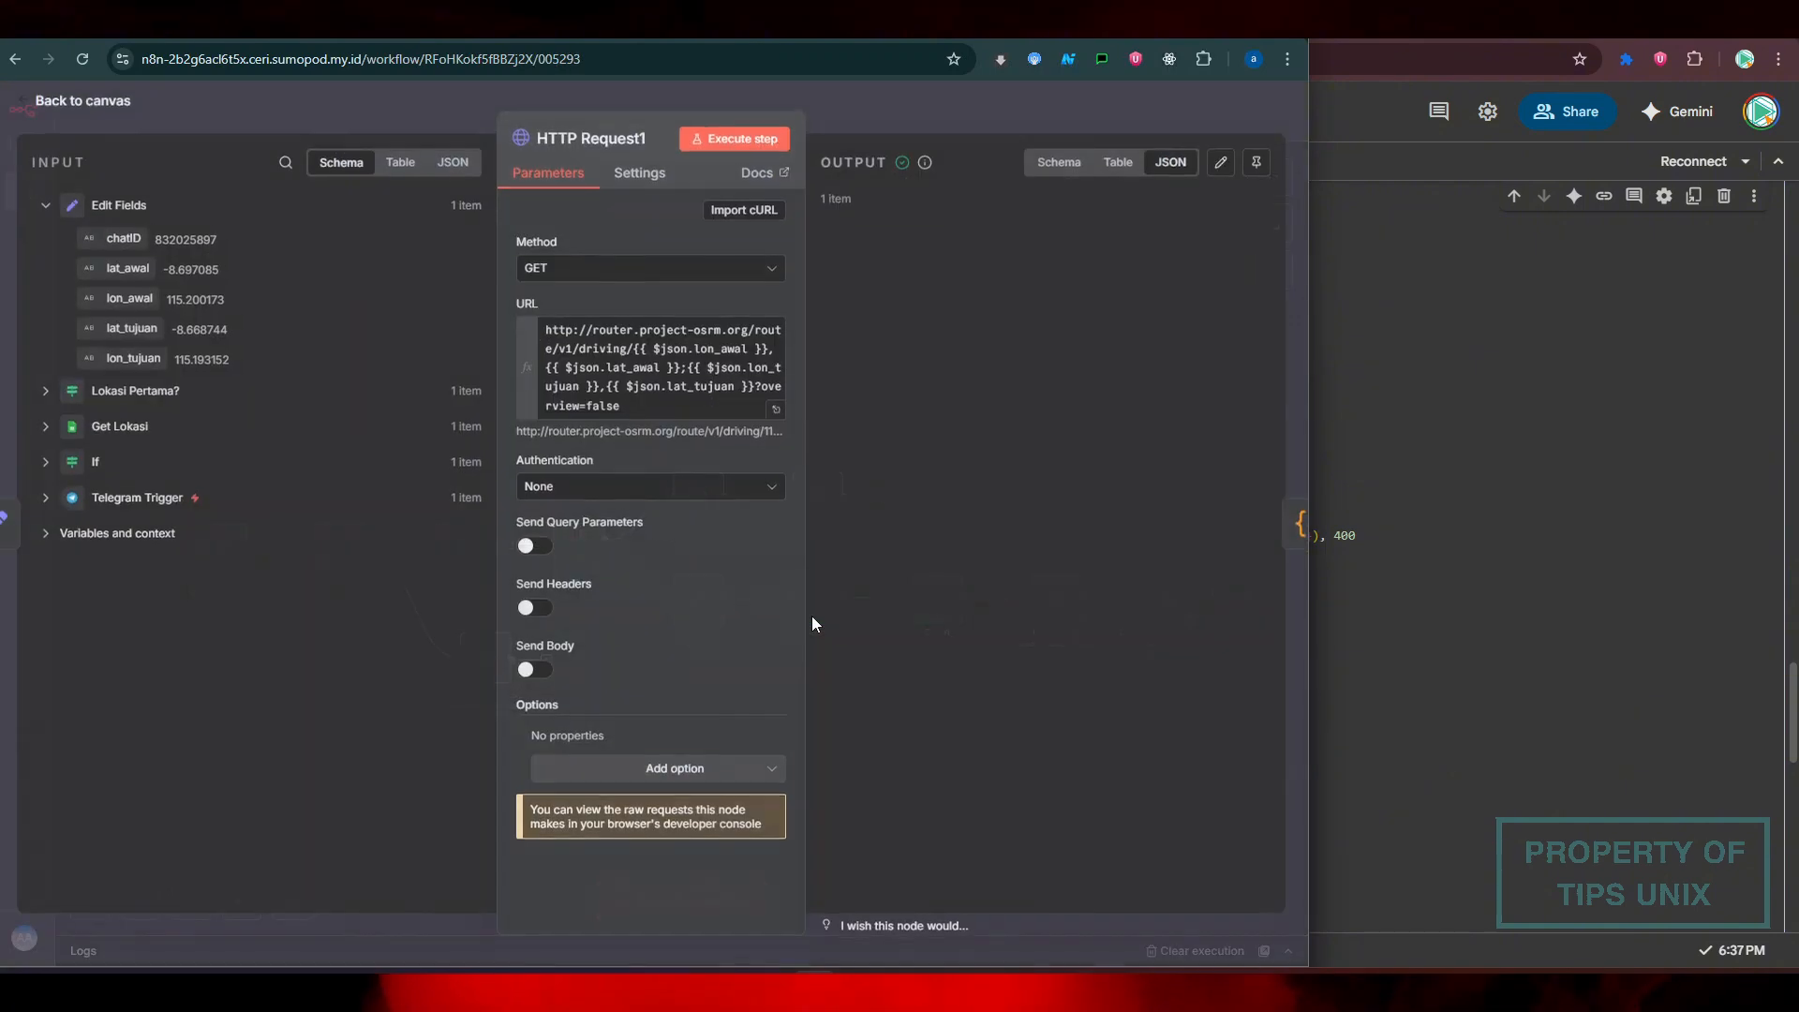
click(928, 111)
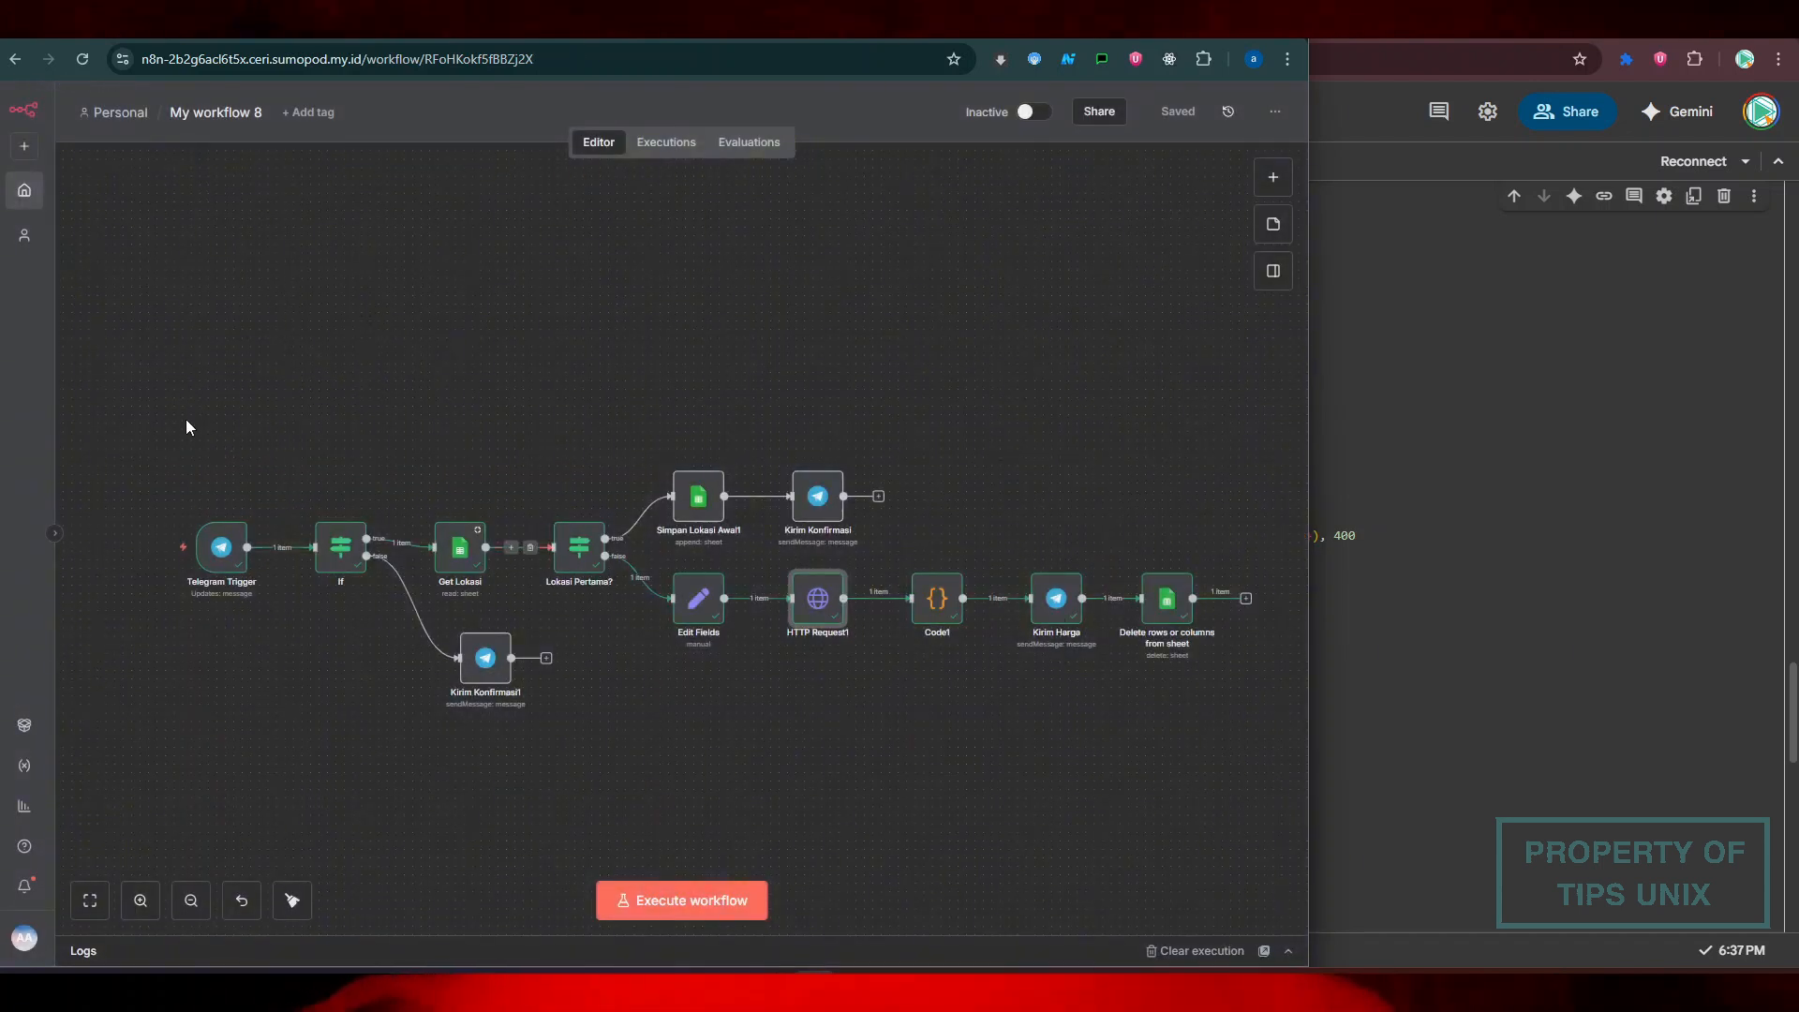
Move all the workflow nodes together slightly up and to the left on the canvas, and clear the selection
drag(168, 411, 1291, 818)
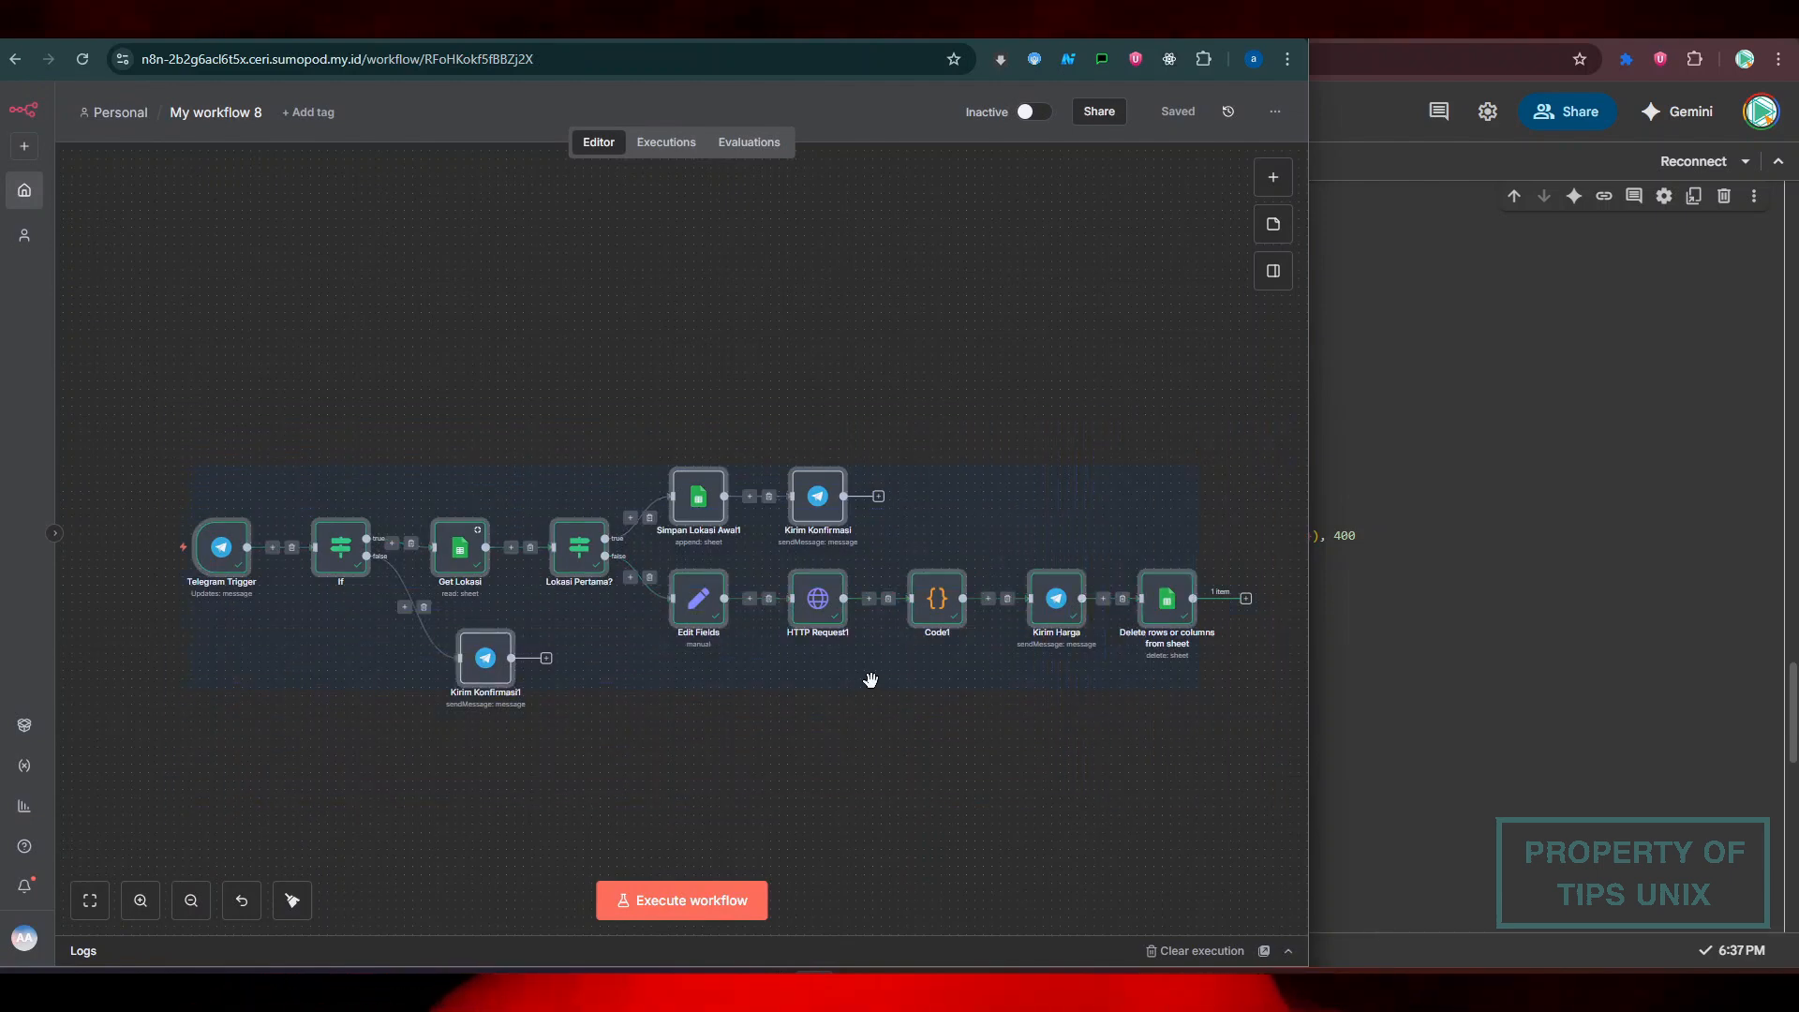
drag(870, 679, 827, 577)
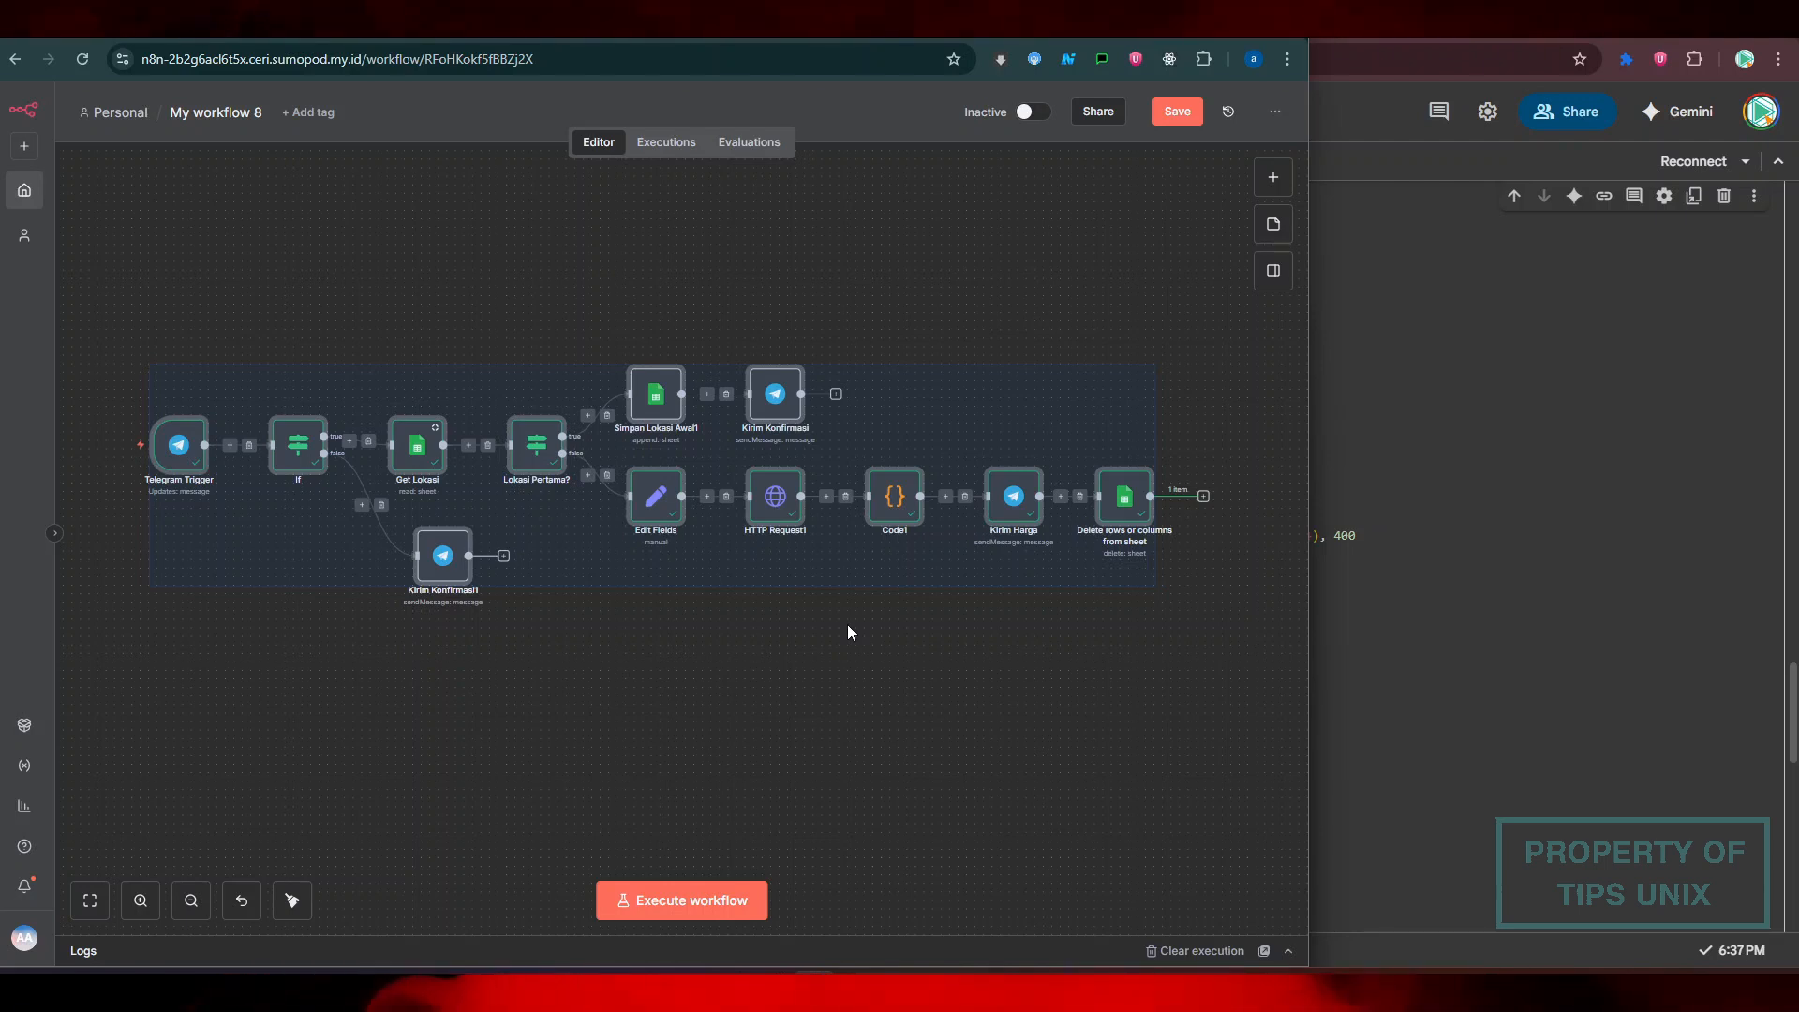
click(813, 674)
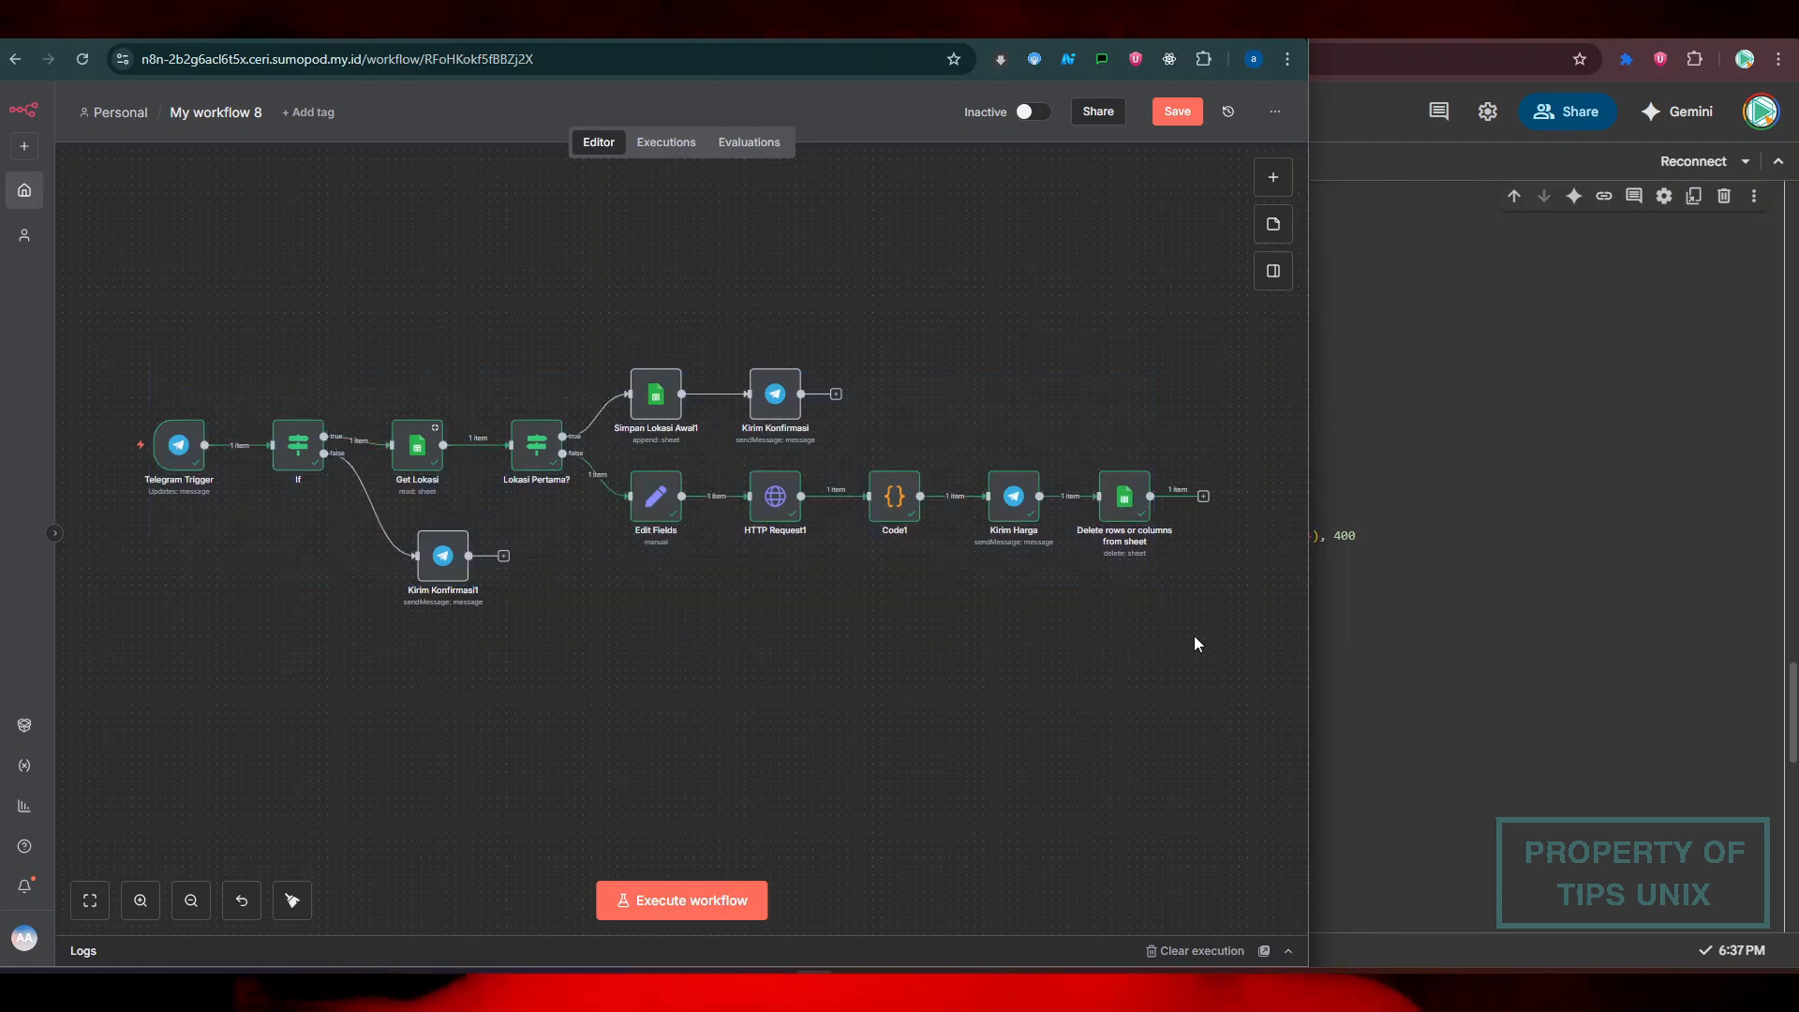
Select every node of the workflow, from Telegram Trigger to Delete rows or columns from sheet
drag(1207, 625, 204, 548)
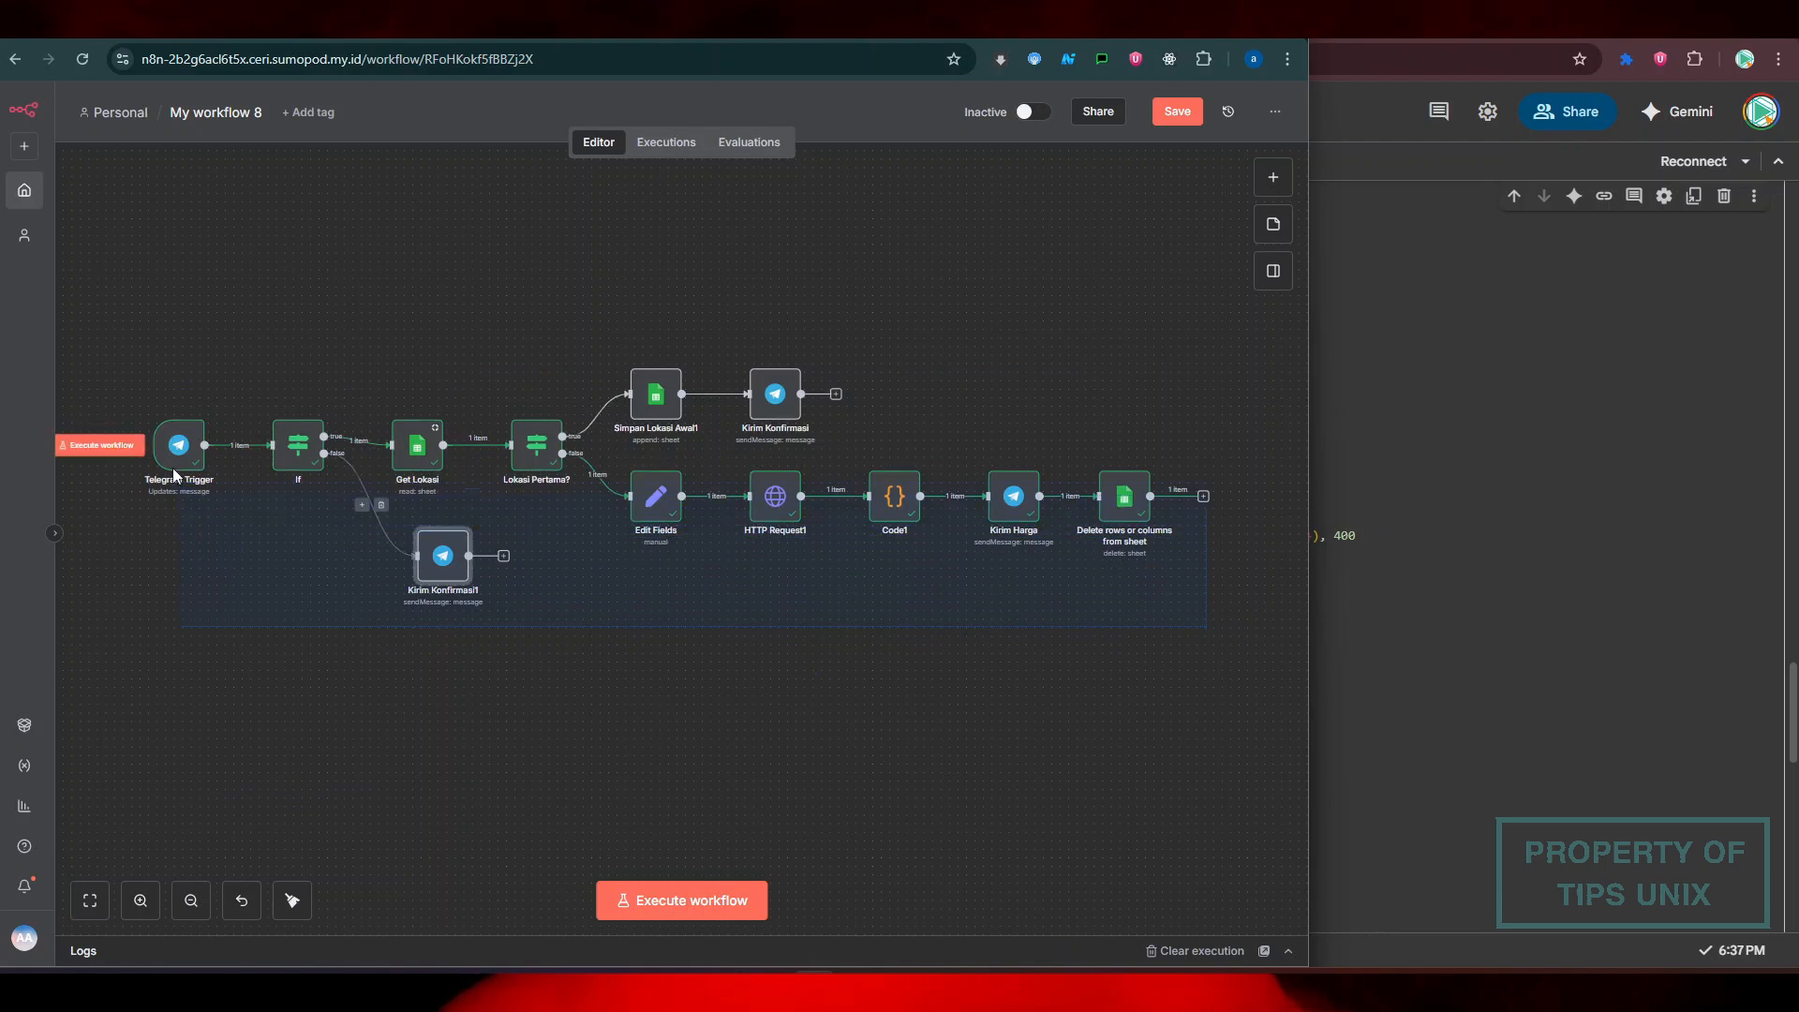
drag(173, 469, 122, 339)
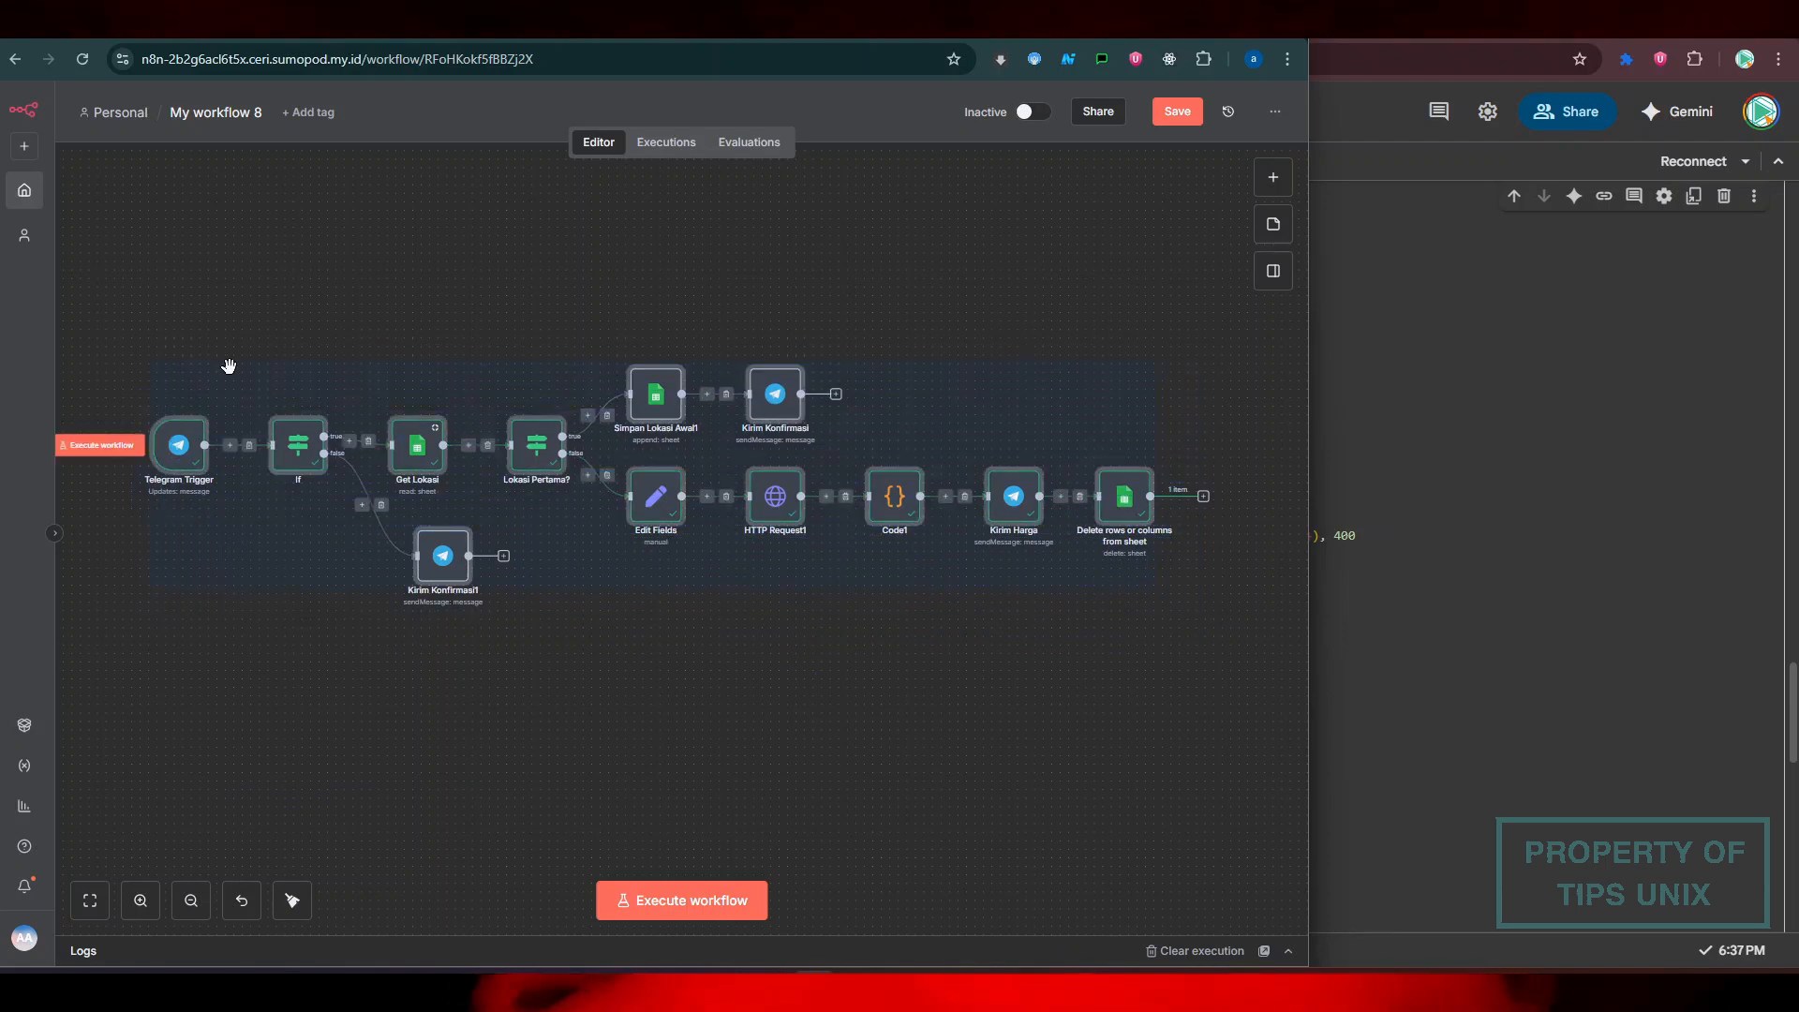